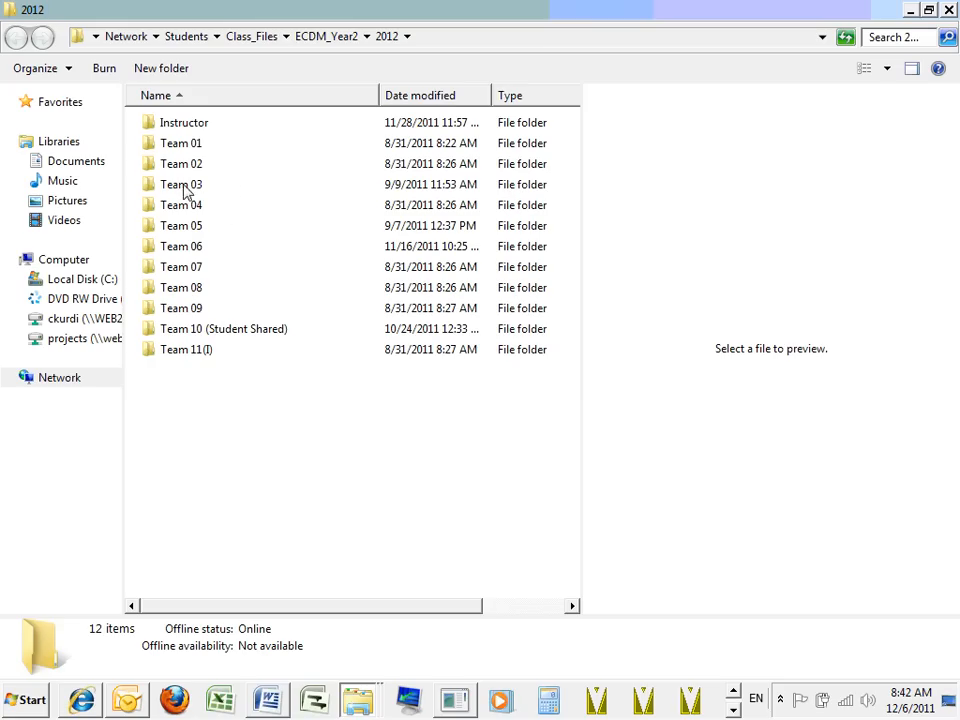
- Open the Revit folder inside Team 01 > Q#5-Winter > Design Drawings
{"action": "double_click", "coordinate": [196, 150]}
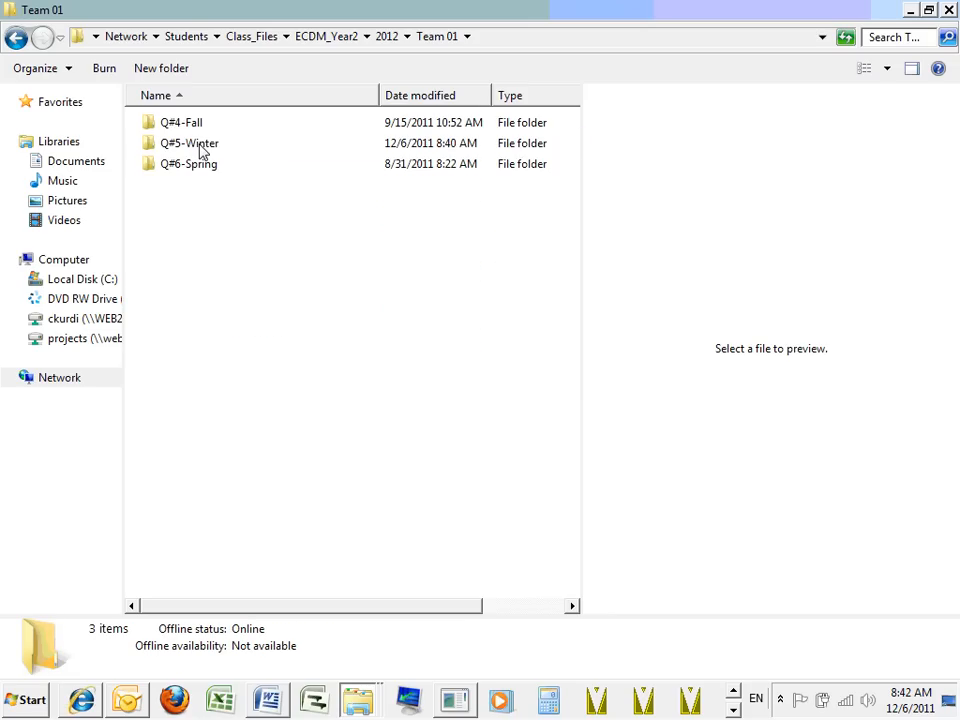
{"action": "double_click", "coordinate": [200, 150]}
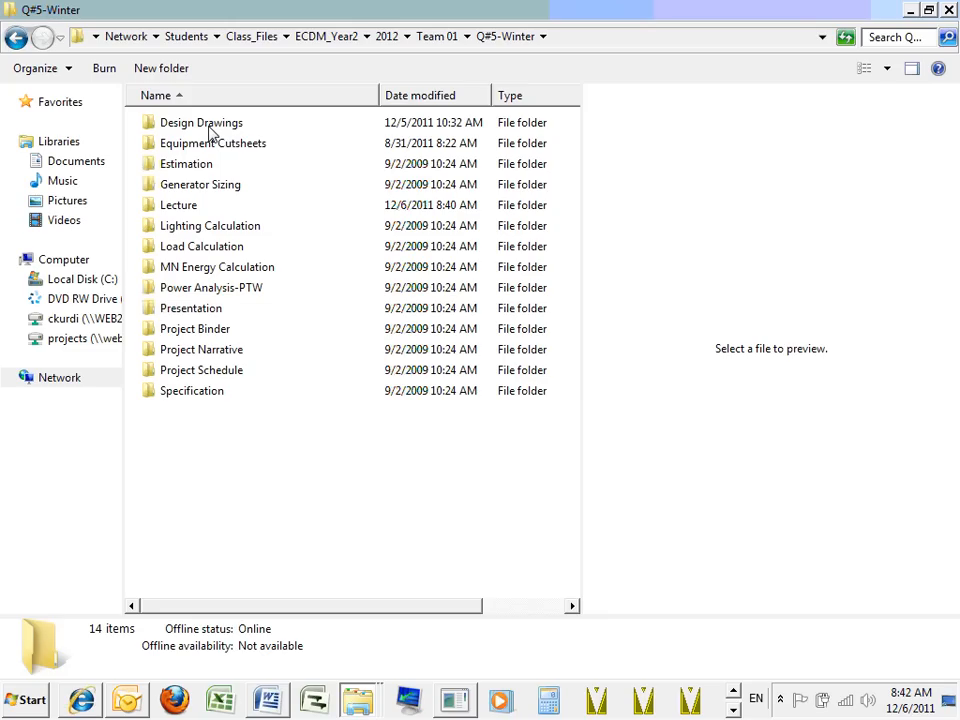
{"action": "double_click", "coordinate": [190, 123]}
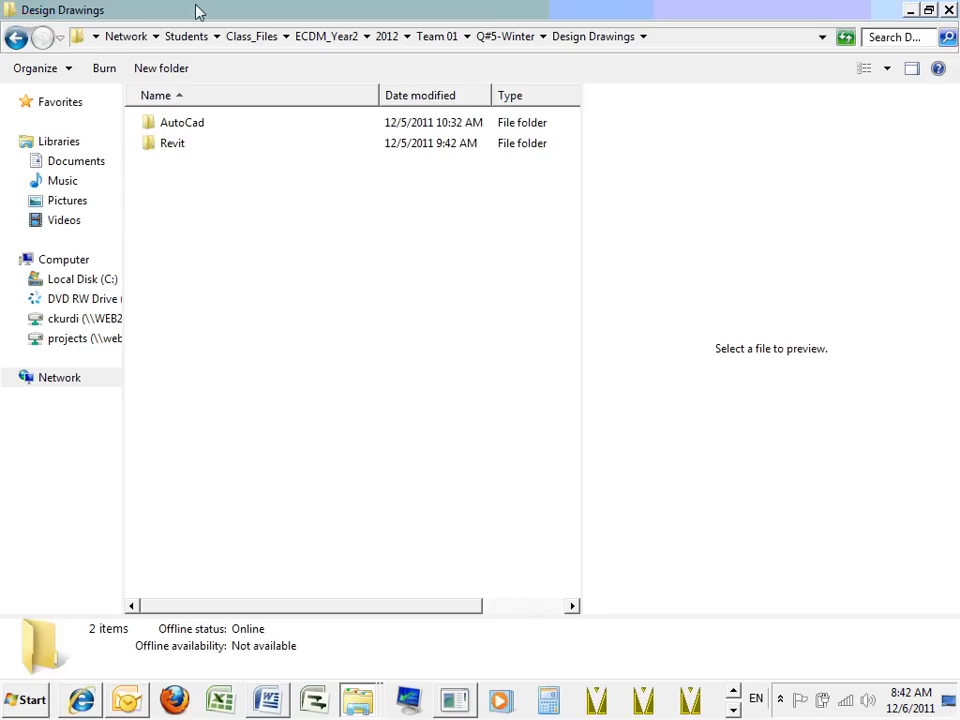
{"action": "left_click", "coordinate": [165, 145]}
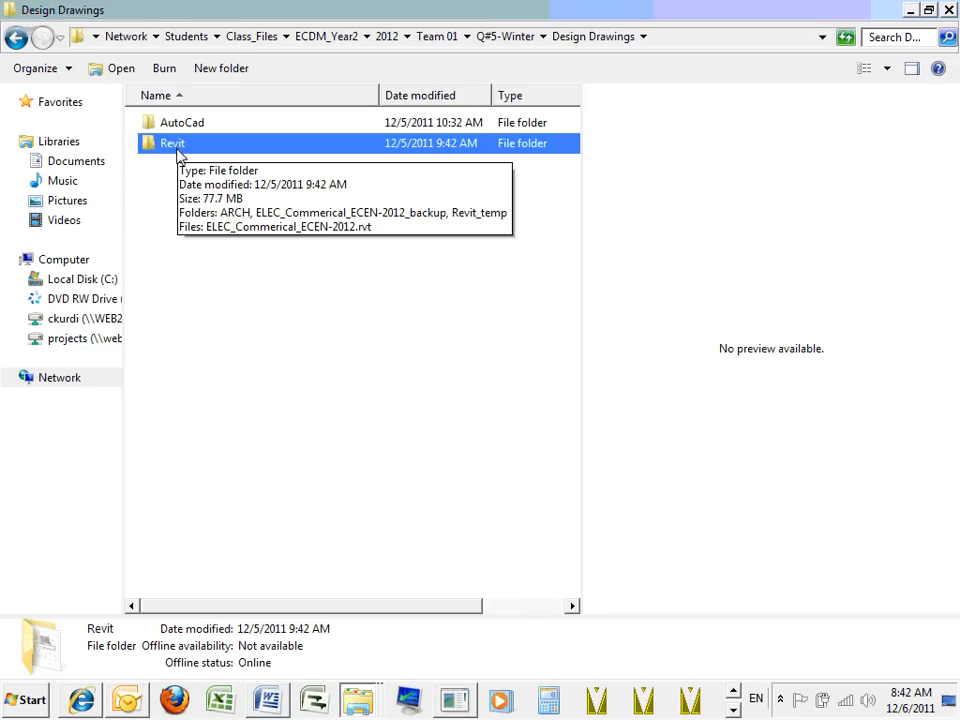
{"action": "double_click", "coordinate": [175, 151]}
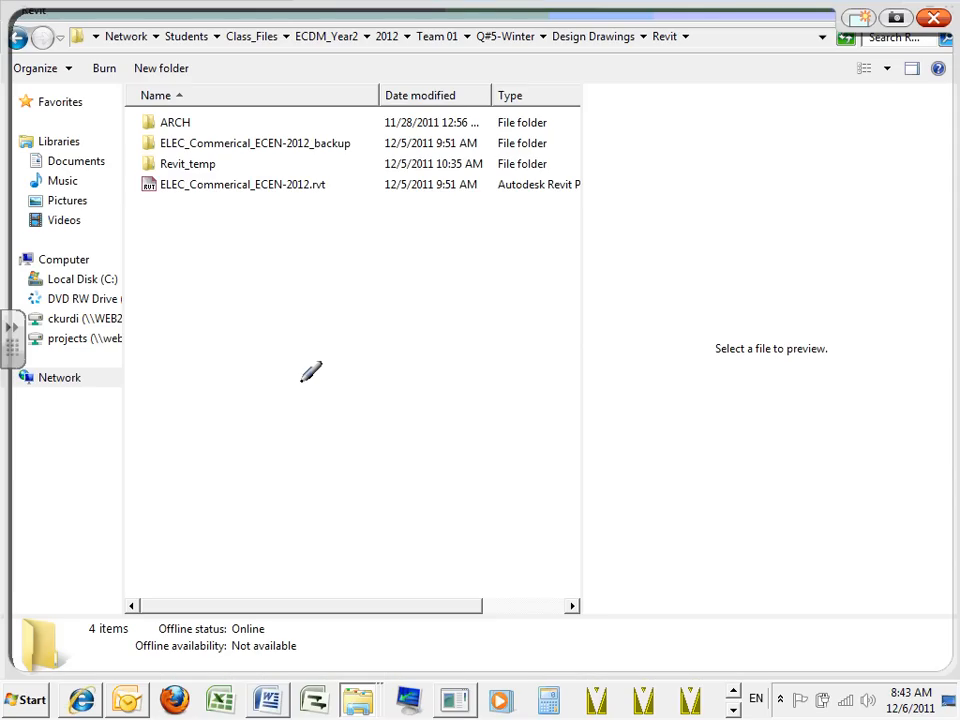
- Outline ARCH and ELEC_Commerical_ECEN-2012.rvt in red ink and connect them with a green arrow noted "Linked to Electrical central"
{"action": "mouse_move", "coordinate": [238, 104]}
{"action": "left_mouse_down"}
{"action": "mouse_move", "coordinate": [134, 104]}
{"action": "mouse_move", "coordinate": [236, 134]}
{"action": "mouse_move", "coordinate": [240, 106]}
{"action": "left_mouse_up"}
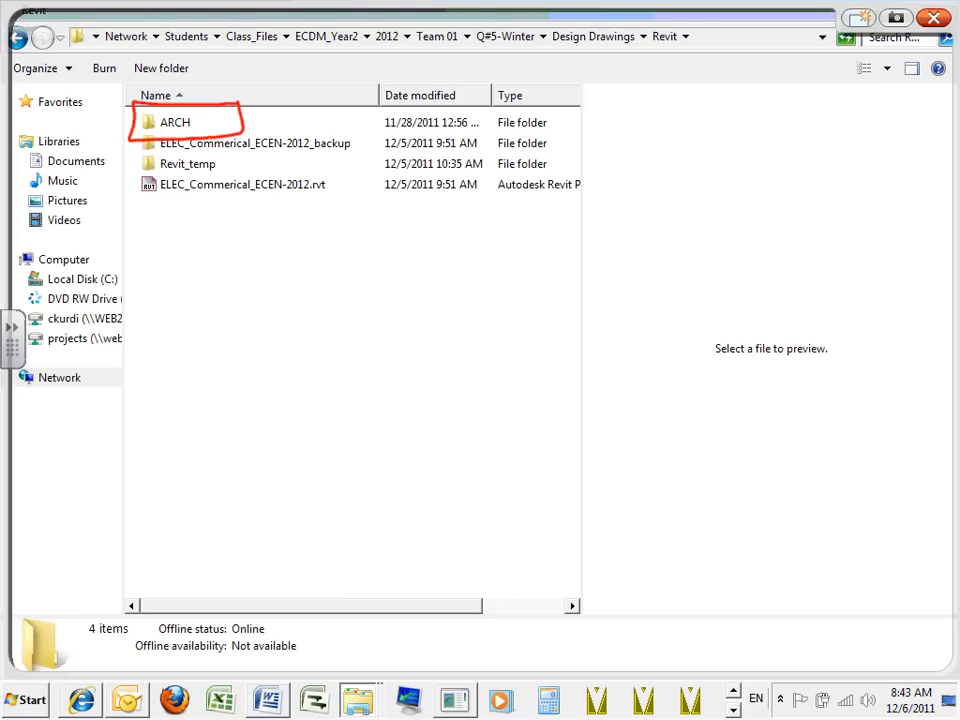
{"action": "mouse_move", "coordinate": [354, 176]}
{"action": "left_mouse_down"}
{"action": "mouse_move", "coordinate": [160, 178]}
{"action": "mouse_move", "coordinate": [130, 195]}
{"action": "mouse_move", "coordinate": [340, 203]}
{"action": "mouse_move", "coordinate": [363, 190]}
{"action": "left_mouse_up"}
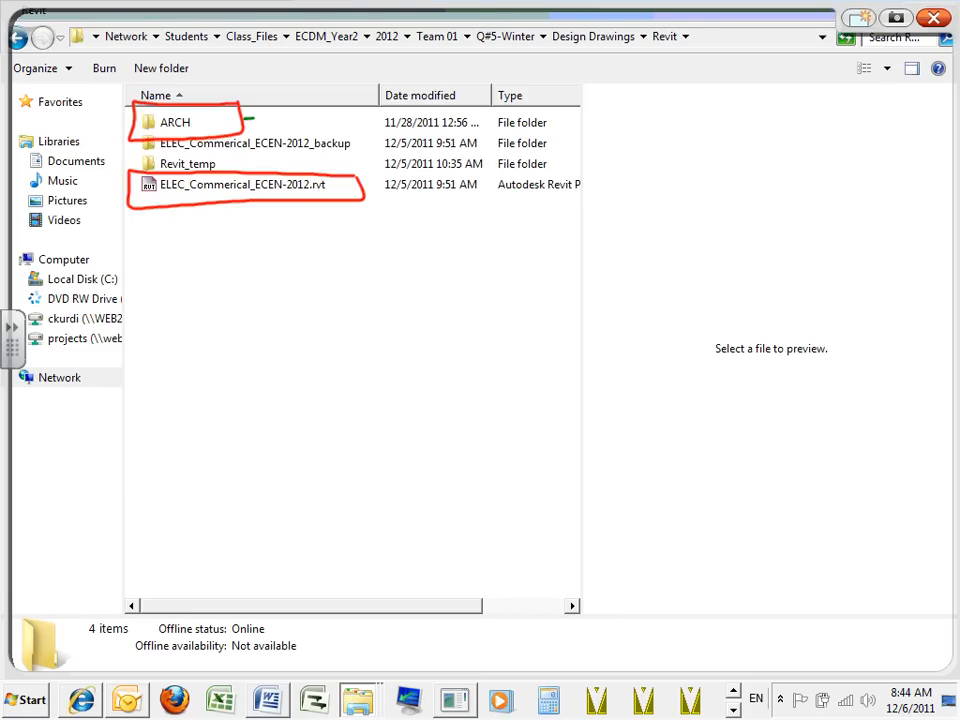
{"action": "mouse_move", "coordinate": [243, 121]}
{"action": "left_mouse_down"}
{"action": "mouse_move", "coordinate": [343, 136]}
{"action": "mouse_move", "coordinate": [372, 178]}
{"action": "left_mouse_up"}
{"action": "mouse_move", "coordinate": [379, 118]}
{"action": "left_mouse_down"}
{"action": "mouse_move", "coordinate": [390, 141]}
{"action": "mouse_move", "coordinate": [455, 120]}
{"action": "mouse_move", "coordinate": [478, 138]}
{"action": "mouse_move", "coordinate": [500, 112]}
{"action": "mouse_move", "coordinate": [575, 133]}
{"action": "left_mouse_up"}
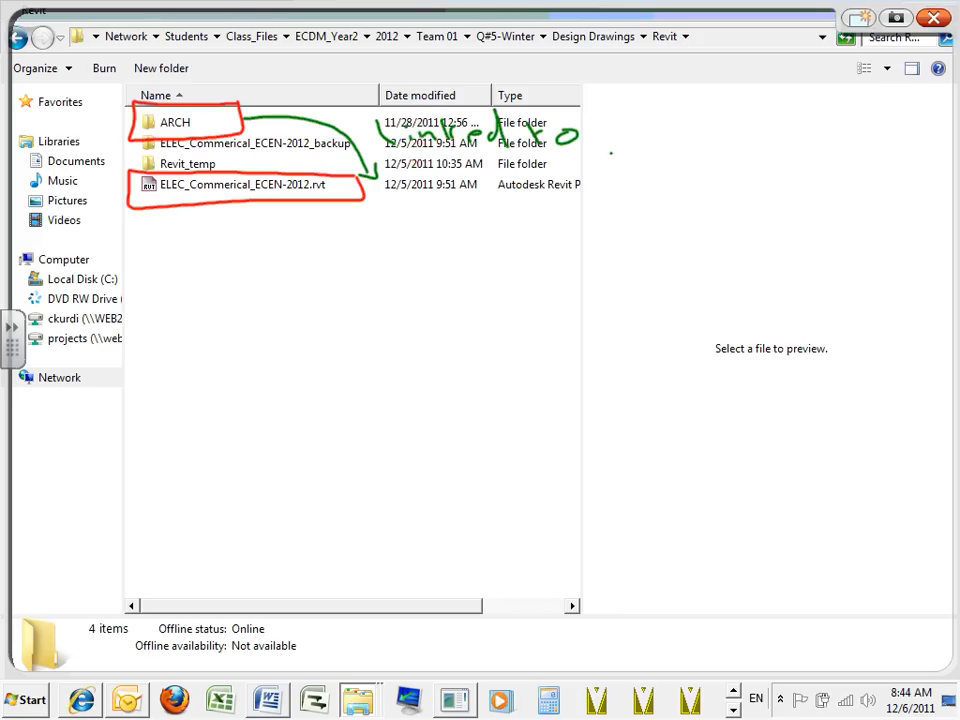
{"action": "mouse_move", "coordinate": [611, 153]}
{"action": "left_mouse_down"}
{"action": "mouse_move", "coordinate": [617, 172]}
{"action": "mouse_move", "coordinate": [760, 158]}
{"action": "mouse_move", "coordinate": [784, 145]}
{"action": "mouse_move", "coordinate": [628, 212]}
{"action": "mouse_move", "coordinate": [768, 188]}
{"action": "left_mouse_up"}
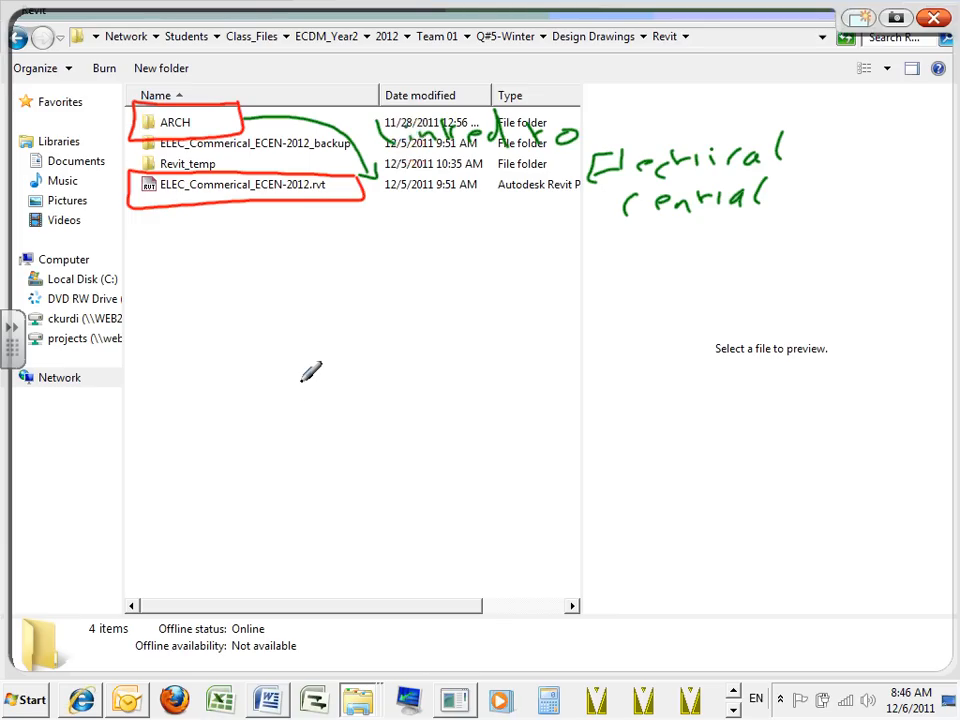
- Draw a blue arrow from the word "Linked" to a handwritten "X Reffing" note, and clear the ink
{"action": "mouse_move", "coordinate": [502, 83]}
{"action": "left_mouse_down"}
{"action": "mouse_move", "coordinate": [359, 136]}
{"action": "mouse_move", "coordinate": [514, 82]}
{"action": "mouse_move", "coordinate": [608, 86]}
{"action": "left_mouse_up"}
{"action": "left_click_drag", "start_coordinate": [575, 73], "coordinate": [593, 99]}
{"action": "left_click_drag", "start_coordinate": [632, 66], "coordinate": [667, 98]}
{"action": "mouse_move", "coordinate": [656, 62]}
{"action": "left_mouse_down"}
{"action": "mouse_move", "coordinate": [645, 94]}
{"action": "mouse_move", "coordinate": [737, 92]}
{"action": "left_mouse_up"}
{"action": "mouse_move", "coordinate": [752, 68]}
{"action": "left_mouse_down"}
{"action": "mouse_move", "coordinate": [744, 97]}
{"action": "mouse_move", "coordinate": [764, 80]}
{"action": "mouse_move", "coordinate": [832, 105]}
{"action": "left_mouse_up"}
{"action": "left_click", "coordinate": [775, 73]}
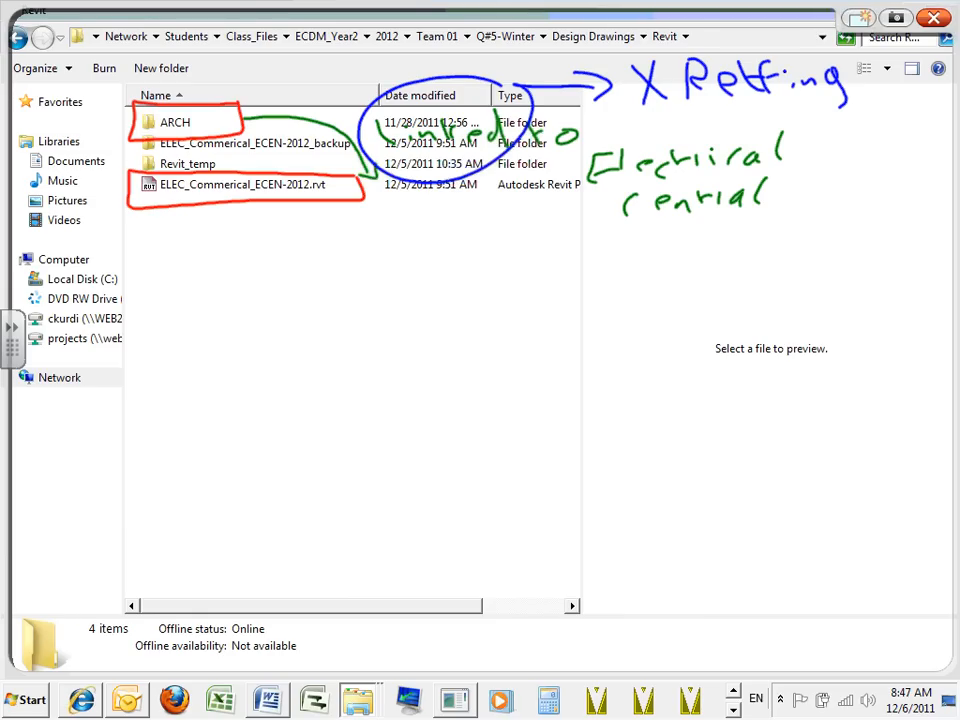
{"action": "left_click", "coordinate": [892, 17]}
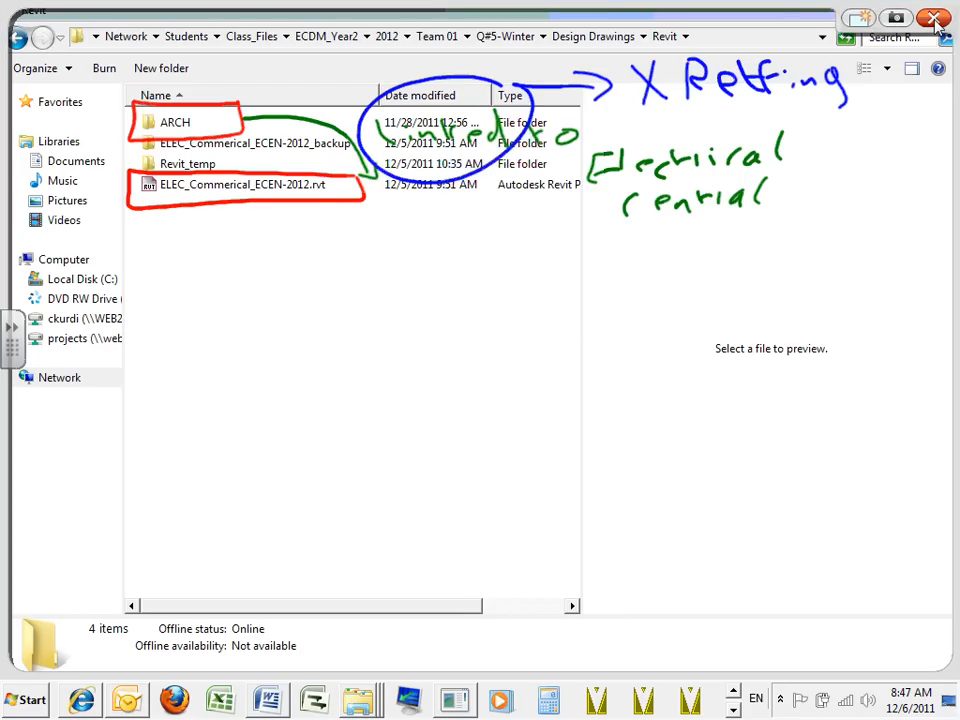
{"action": "left_click", "coordinate": [937, 20]}
- Examine ELEC_Commerical_ECEN-2012.rvt and the Arch_Commerical_ACEN.rvt file in the ARCH folder, and return to the Revit folder
{"action": "left_click", "coordinate": [229, 186]}
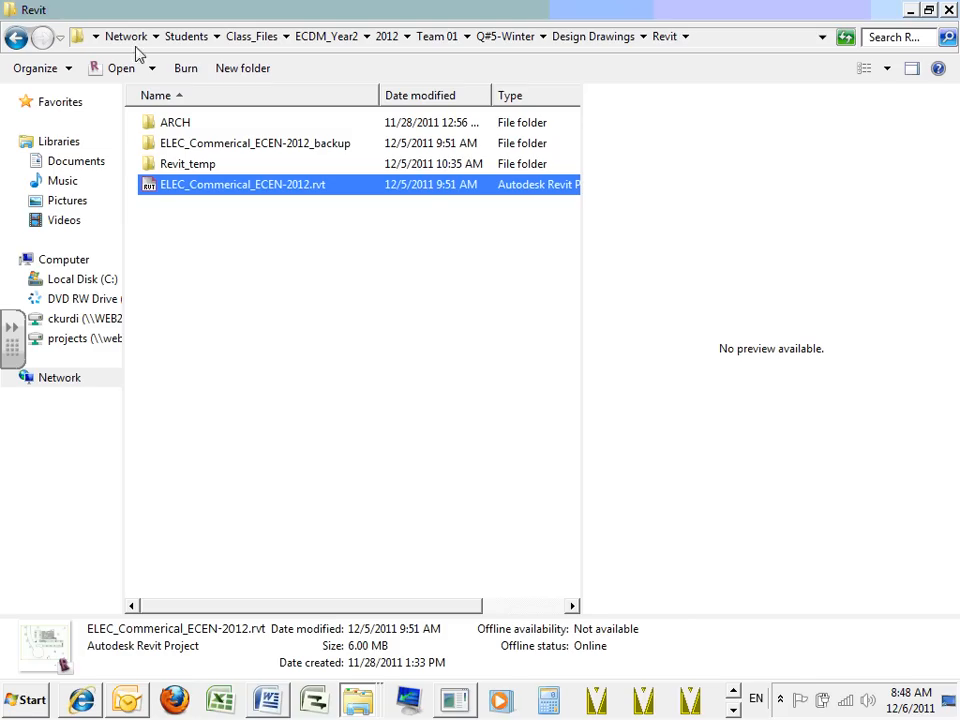
{"action": "double_click", "coordinate": [178, 124]}
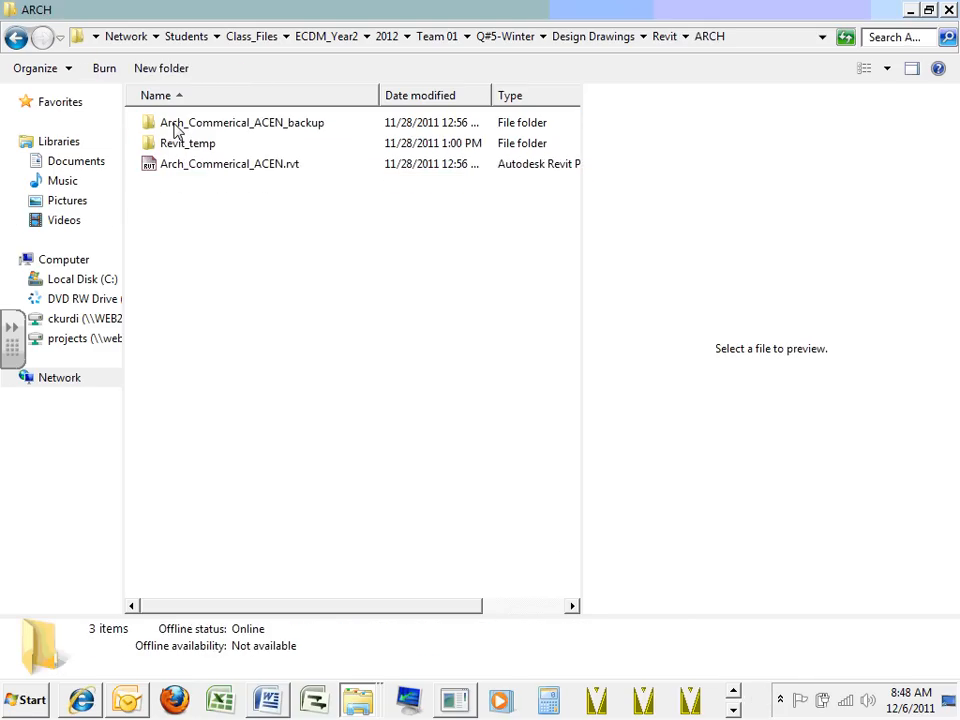
{"action": "left_click", "coordinate": [240, 165]}
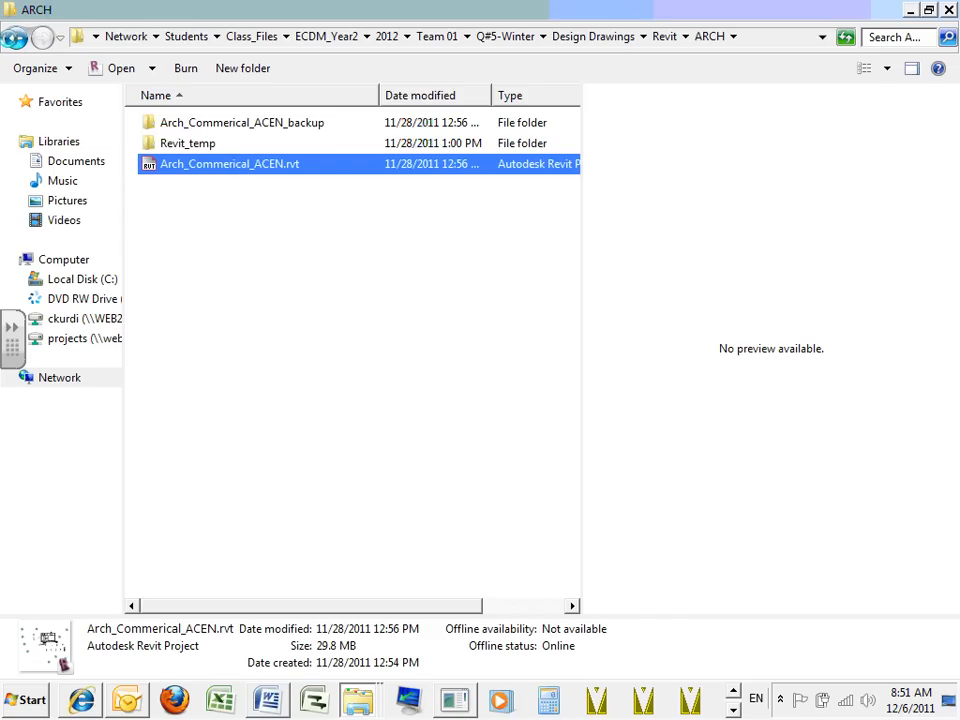
{"action": "left_click", "coordinate": [15, 37]}
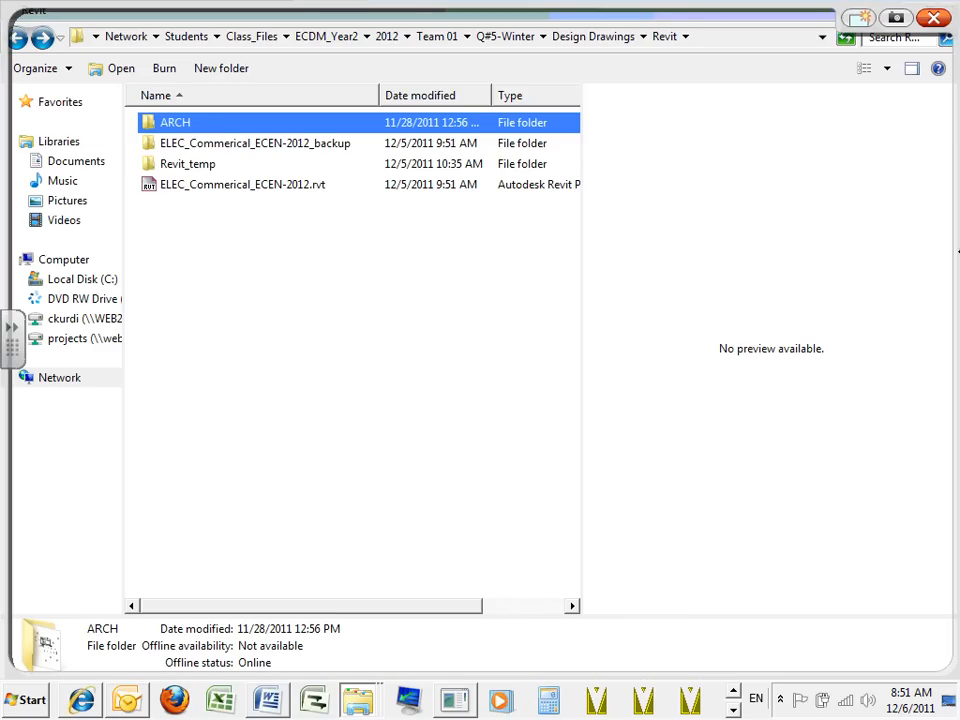
- Outline ELEC_Commerical_ECEN-2012.rvt in blue ink and draw two boxes below it, each containing a team member's first name
{"action": "mouse_move", "coordinate": [332, 172]}
{"action": "left_mouse_down"}
{"action": "mouse_move", "coordinate": [160, 172]}
{"action": "mouse_move", "coordinate": [115, 205]}
{"action": "mouse_move", "coordinate": [335, 182]}
{"action": "left_mouse_up"}
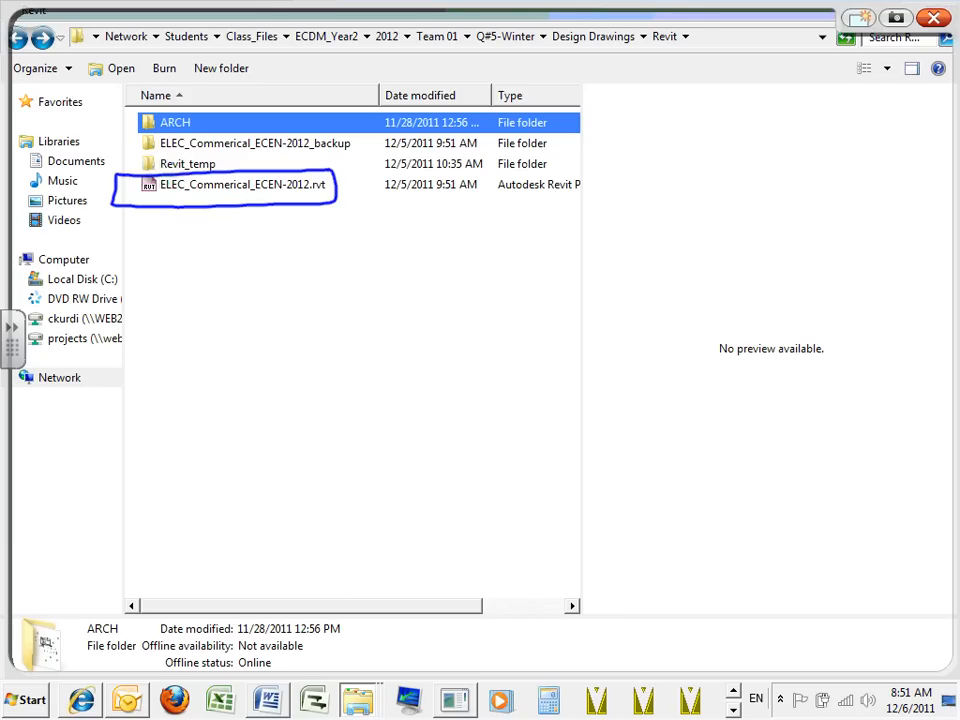
{"action": "mouse_move", "coordinate": [545, 351]}
{"action": "left_mouse_down"}
{"action": "mouse_move", "coordinate": [420, 352]}
{"action": "mouse_move", "coordinate": [450, 418]}
{"action": "mouse_move", "coordinate": [574, 381]}
{"action": "mouse_move", "coordinate": [540, 351]}
{"action": "left_mouse_up"}
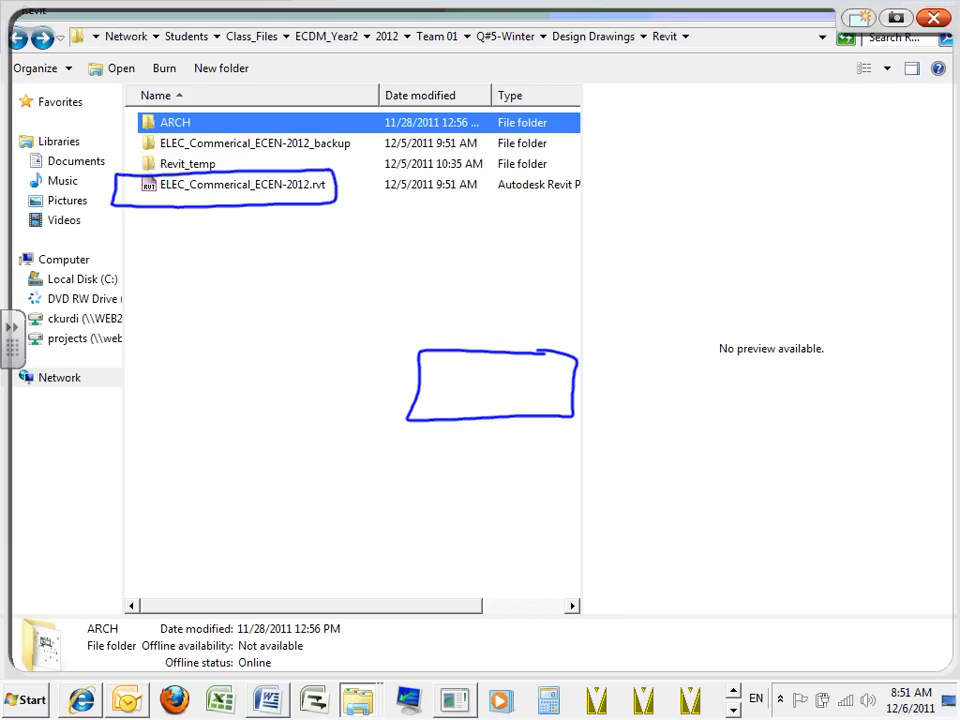
{"action": "mouse_move", "coordinate": [272, 341]}
{"action": "left_mouse_down"}
{"action": "mouse_move", "coordinate": [138, 344]}
{"action": "mouse_move", "coordinate": [214, 414]}
{"action": "mouse_move", "coordinate": [274, 345]}
{"action": "left_mouse_up"}
{"action": "mouse_move", "coordinate": [152, 368]}
{"action": "left_mouse_down"}
{"action": "mouse_move", "coordinate": [141, 390]}
{"action": "mouse_move", "coordinate": [193, 372]}
{"action": "mouse_move", "coordinate": [212, 390]}
{"action": "left_mouse_up"}
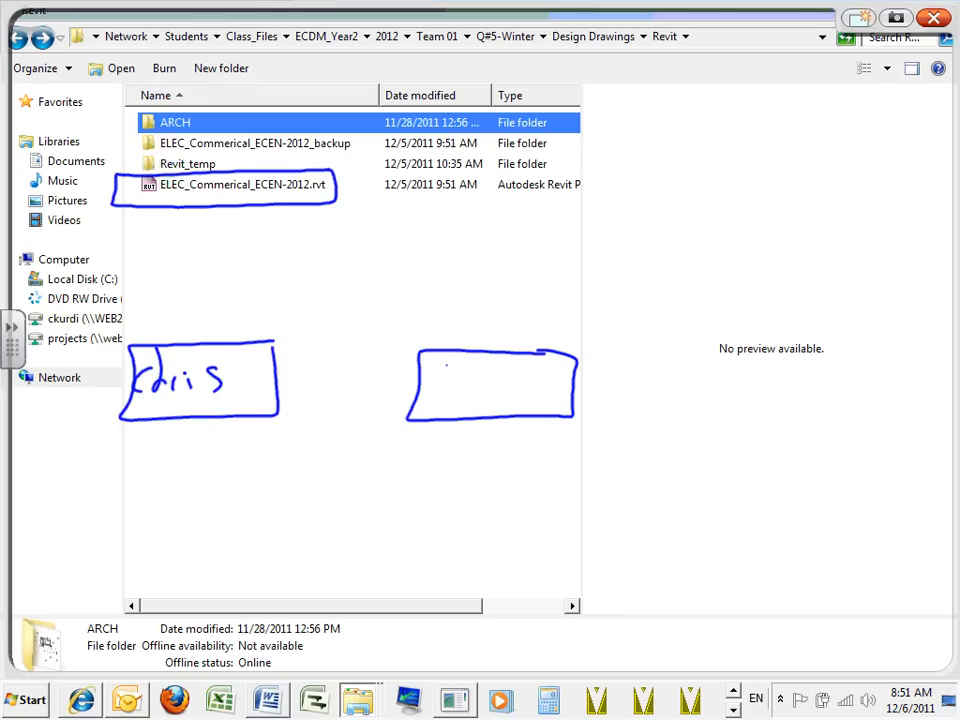
{"action": "left_click_drag", "start_coordinate": [438, 398], "coordinate": [541, 398]}
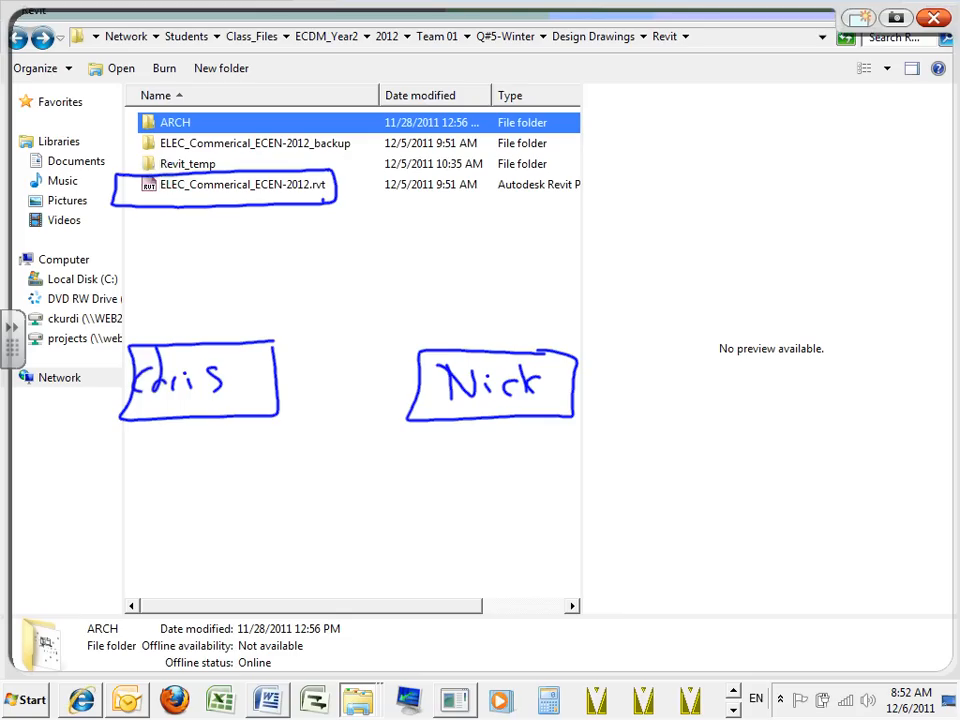
- Draw a blue arrow from the ELEC file to the right-hand member box and label it "(local file)"
{"action": "mouse_move", "coordinate": [326, 201]}
{"action": "left_mouse_down"}
{"action": "mouse_move", "coordinate": [450, 330]}
{"action": "mouse_move", "coordinate": [426, 330]}
{"action": "mouse_move", "coordinate": [435, 317]}
{"action": "left_mouse_up"}
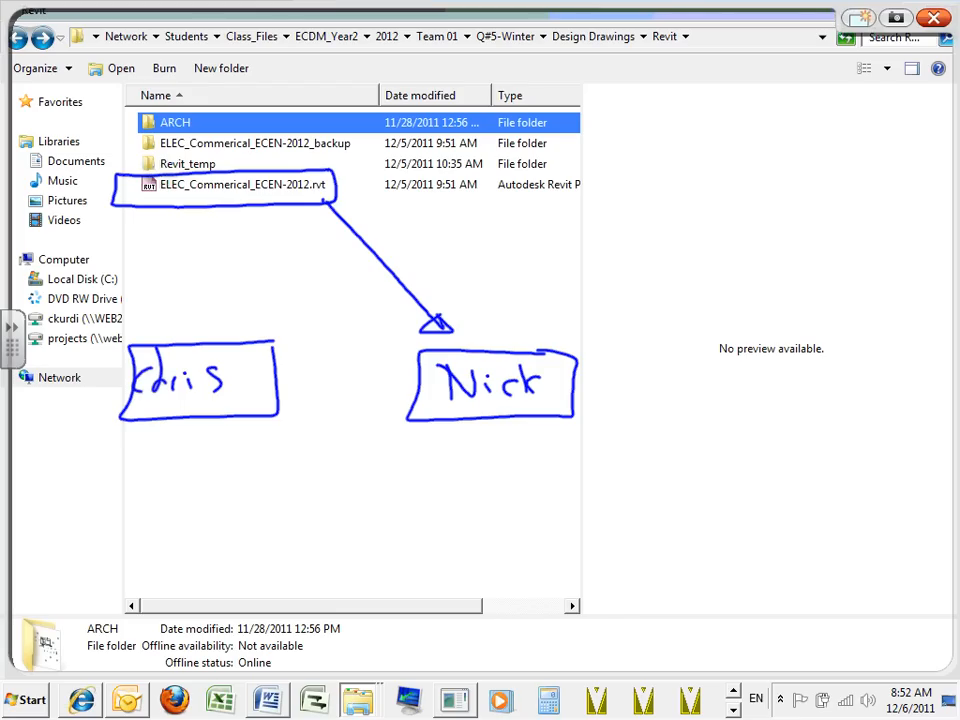
{"action": "left_click_drag", "start_coordinate": [492, 287], "coordinate": [485, 327]}
{"action": "mouse_move", "coordinate": [508, 306]}
{"action": "left_mouse_down"}
{"action": "mouse_move", "coordinate": [498, 320]}
{"action": "mouse_move", "coordinate": [508, 305]}
{"action": "left_mouse_up"}
{"action": "mouse_move", "coordinate": [529, 299]}
{"action": "left_mouse_down"}
{"action": "mouse_move", "coordinate": [530, 319]}
{"action": "mouse_move", "coordinate": [551, 321]}
{"action": "left_mouse_up"}
{"action": "left_click_drag", "start_coordinate": [566, 281], "coordinate": [554, 321]}
{"action": "mouse_move", "coordinate": [599, 289]}
{"action": "left_mouse_down"}
{"action": "mouse_move", "coordinate": [582, 323]}
{"action": "mouse_move", "coordinate": [596, 302]}
{"action": "left_mouse_up"}
{"action": "left_click_drag", "start_coordinate": [606, 304], "coordinate": [616, 320]}
{"action": "left_click_drag", "start_coordinate": [626, 312], "coordinate": [651, 331]}
{"action": "left_click_drag", "start_coordinate": [475, 280], "coordinate": [473, 346]}
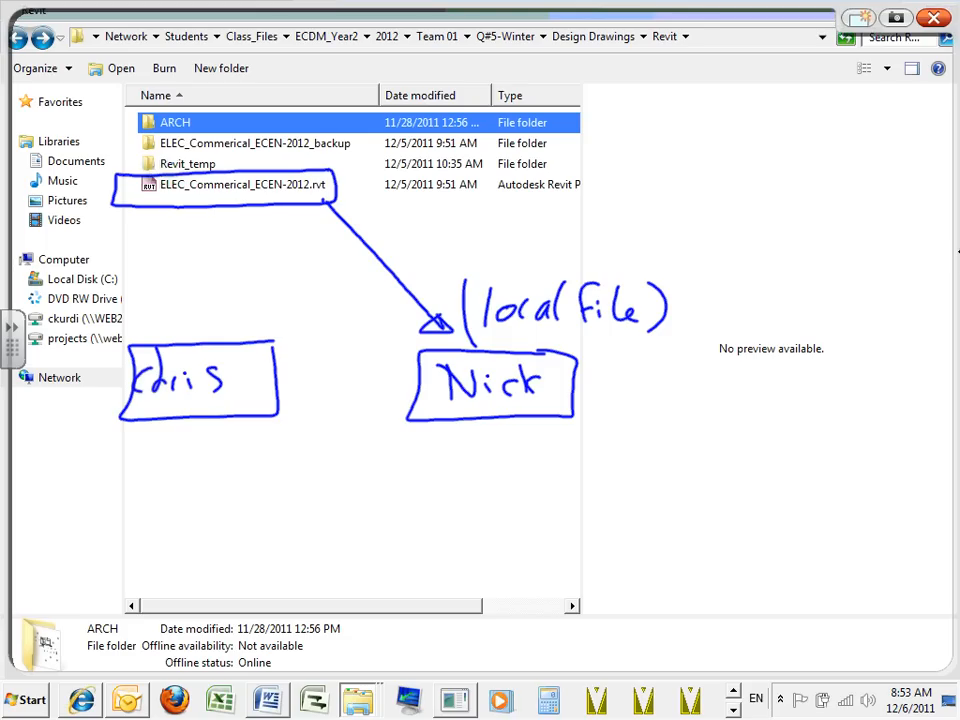
- Draw a green arrow from the ELEC file down to the left-hand member box and label it "(local file)"
{"action": "mouse_move", "coordinate": [190, 209]}
{"action": "left_mouse_down"}
{"action": "mouse_move", "coordinate": [185, 326]}
{"action": "mouse_move", "coordinate": [166, 341]}
{"action": "mouse_move", "coordinate": [276, 300]}
{"action": "mouse_move", "coordinate": [300, 332]}
{"action": "mouse_move", "coordinate": [312, 314]}
{"action": "left_mouse_up"}
{"action": "left_click_drag", "start_coordinate": [318, 318], "coordinate": [330, 334]}
{"action": "left_click_drag", "start_coordinate": [338, 324], "coordinate": [350, 350]}
{"action": "left_click_drag", "start_coordinate": [198, 276], "coordinate": [192, 334]}
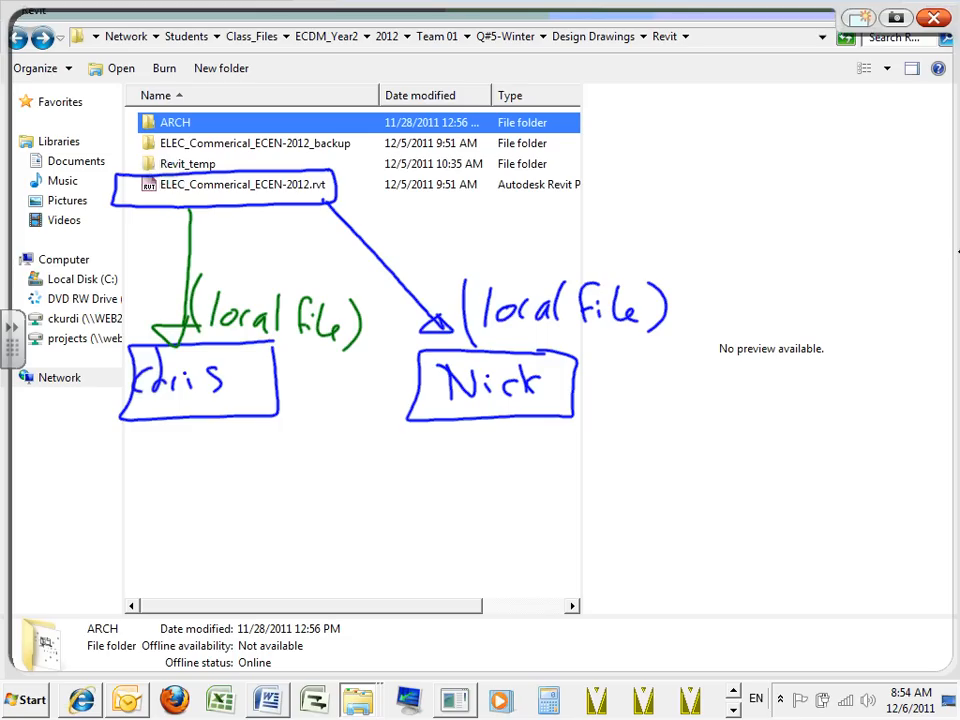
- Draw a red arrow from the right-hand member box back to the ELEC file and label it "Synchronize to central"
{"action": "mouse_move", "coordinate": [497, 340]}
{"action": "left_mouse_down"}
{"action": "mouse_move", "coordinate": [334, 190]}
{"action": "mouse_move", "coordinate": [352, 215]}
{"action": "left_mouse_up"}
{"action": "mouse_move", "coordinate": [446, 209]}
{"action": "left_mouse_down"}
{"action": "mouse_move", "coordinate": [429, 240]}
{"action": "mouse_move", "coordinate": [462, 243]}
{"action": "mouse_move", "coordinate": [508, 226]}
{"action": "mouse_move", "coordinate": [582, 229]}
{"action": "mouse_move", "coordinate": [651, 205]}
{"action": "left_mouse_up"}
{"action": "left_click_drag", "start_coordinate": [662, 207], "coordinate": [750, 217]}
{"action": "left_click_drag", "start_coordinate": [758, 195], "coordinate": [760, 215]}
{"action": "left_click_drag", "start_coordinate": [752, 205], "coordinate": [805, 211]}
{"action": "left_click_drag", "start_coordinate": [809, 186], "coordinate": [816, 213]}
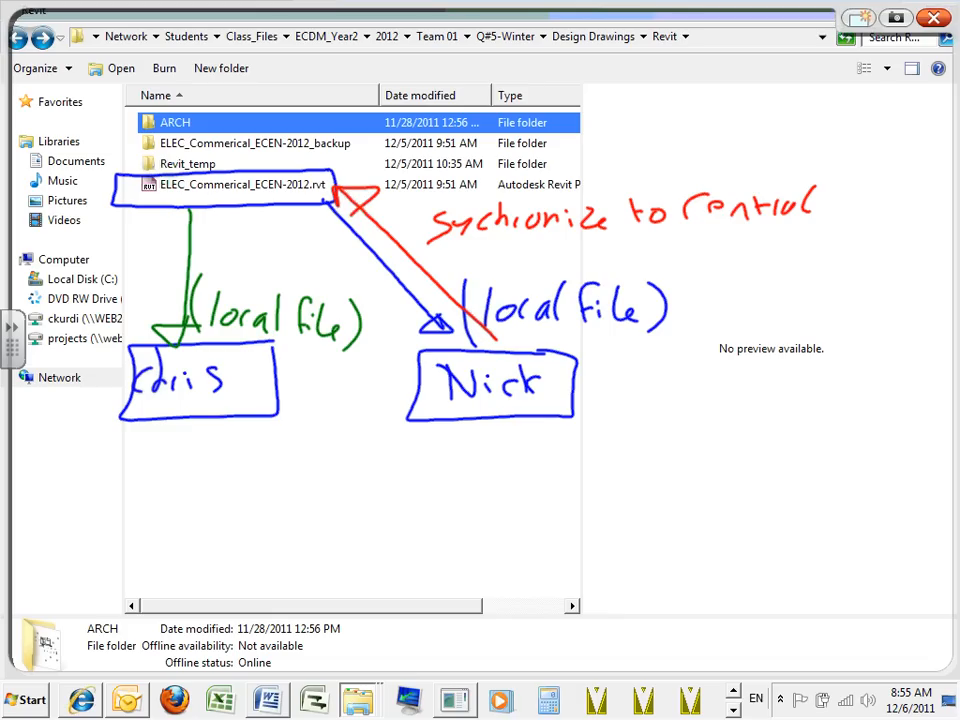
- Draw a red arrow from the left-hand member box to the ELEC file, circle its start and mark it with an asterisk
{"action": "left_click_drag", "start_coordinate": [112, 331], "coordinate": [238, 207]}
{"action": "mouse_move", "coordinate": [211, 212]}
{"action": "left_mouse_down"}
{"action": "mouse_move", "coordinate": [241, 205]}
{"action": "mouse_move", "coordinate": [211, 213]}
{"action": "left_mouse_up"}
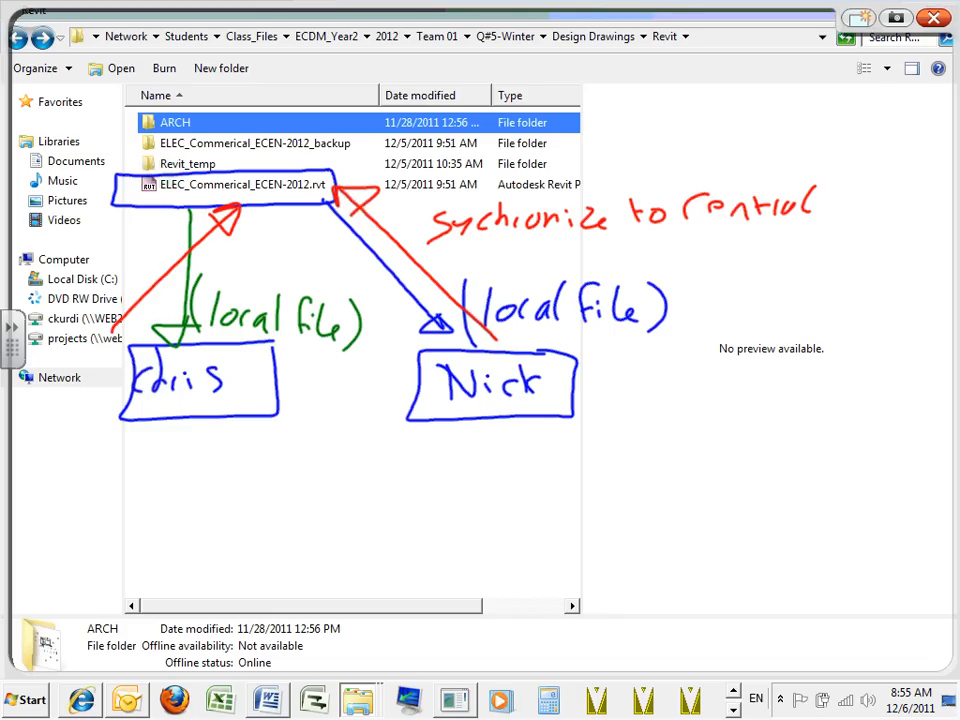
{"action": "mouse_move", "coordinate": [108, 326]}
{"action": "left_mouse_down"}
{"action": "mouse_move", "coordinate": [97, 329]}
{"action": "mouse_move", "coordinate": [113, 327]}
{"action": "left_mouse_up"}
{"action": "left_click_drag", "start_coordinate": [124, 256], "coordinate": [157, 266]}
{"action": "mouse_move", "coordinate": [141, 242]}
{"action": "left_mouse_down"}
{"action": "mouse_move", "coordinate": [131, 273]}
{"action": "mouse_move", "coordinate": [125, 262]}
{"action": "left_mouse_up"}
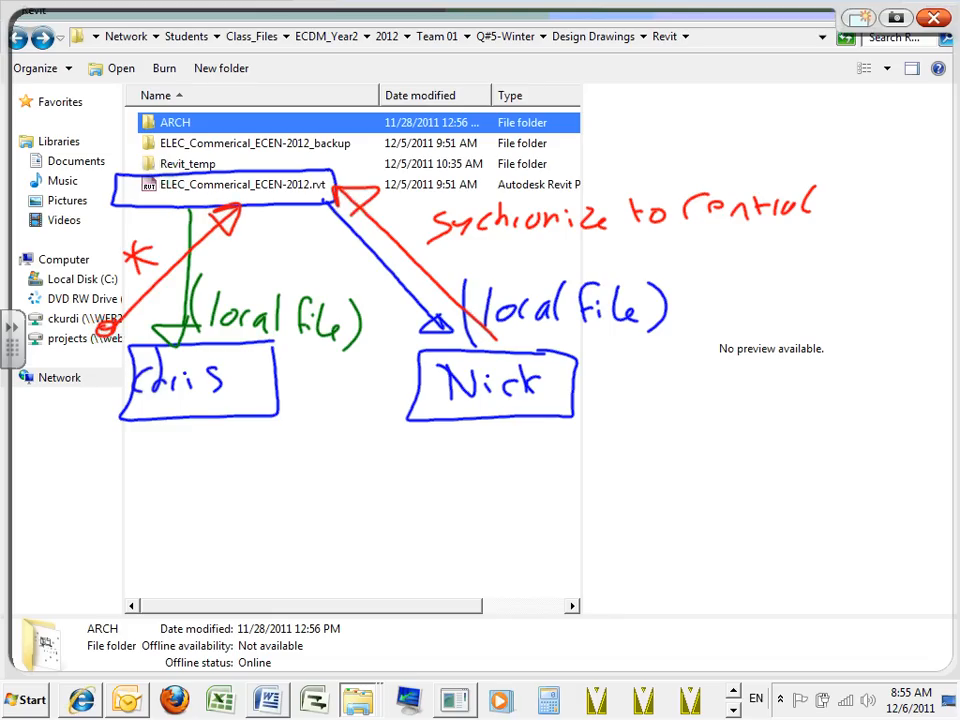
- Mark the right-hand red arrow with an asterisk and add return arrowheads at the member ends of both red arrows
{"action": "mouse_move", "coordinate": [426, 249]}
{"action": "left_mouse_down"}
{"action": "mouse_move", "coordinate": [452, 275]}
{"action": "mouse_move", "coordinate": [432, 279]}
{"action": "left_mouse_up"}
{"action": "left_click_drag", "start_coordinate": [424, 266], "coordinate": [452, 262]}
{"action": "mouse_move", "coordinate": [482, 316]}
{"action": "left_mouse_down"}
{"action": "mouse_move", "coordinate": [462, 337]}
{"action": "mouse_move", "coordinate": [484, 320]}
{"action": "left_mouse_up"}
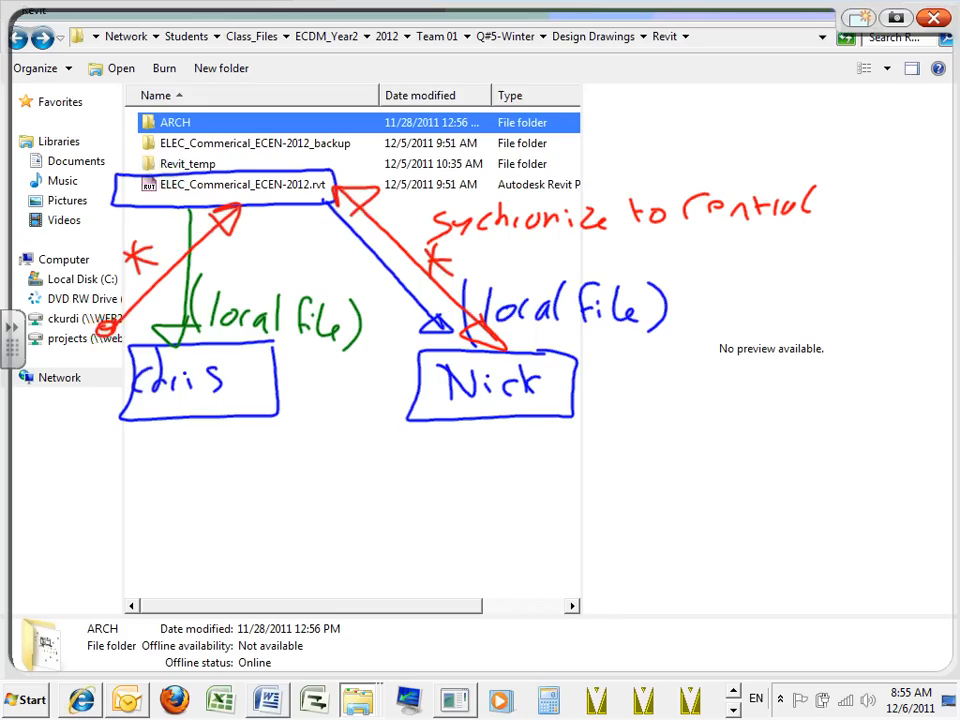
{"action": "mouse_move", "coordinate": [117, 290]}
{"action": "left_mouse_down"}
{"action": "mouse_move", "coordinate": [107, 325]}
{"action": "mouse_move", "coordinate": [122, 306]}
{"action": "mouse_move", "coordinate": [103, 298]}
{"action": "left_mouse_up"}
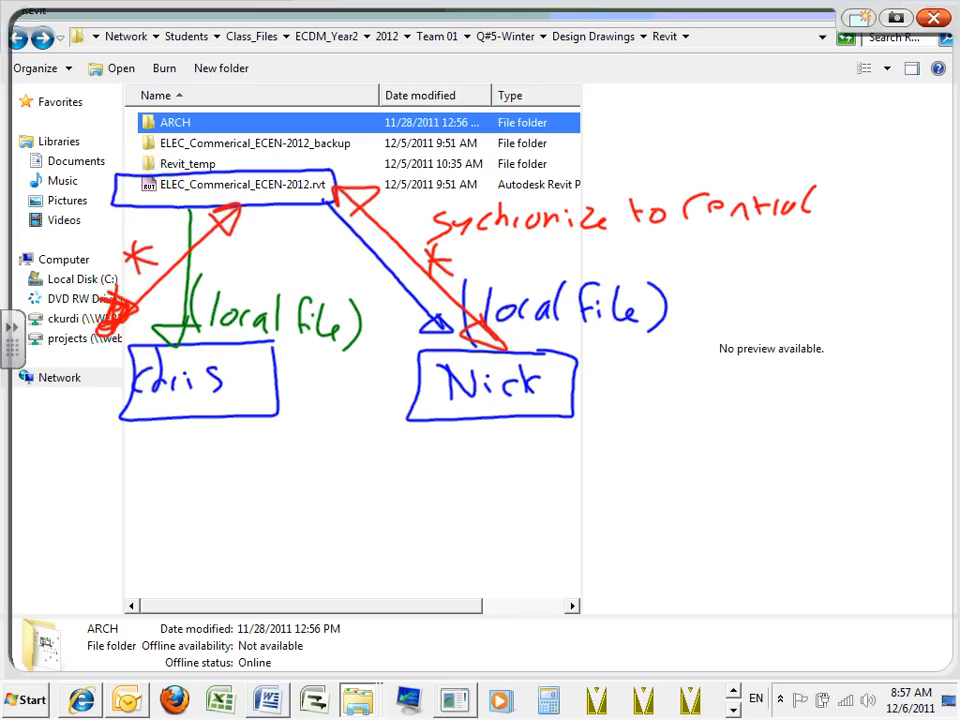
- Underline the right-hand "local file" label, add a third member's box with a double-headed red arrow to the ELEC file, and clear the ink
{"action": "left_click_drag", "start_coordinate": [535, 333], "coordinate": [643, 343]}
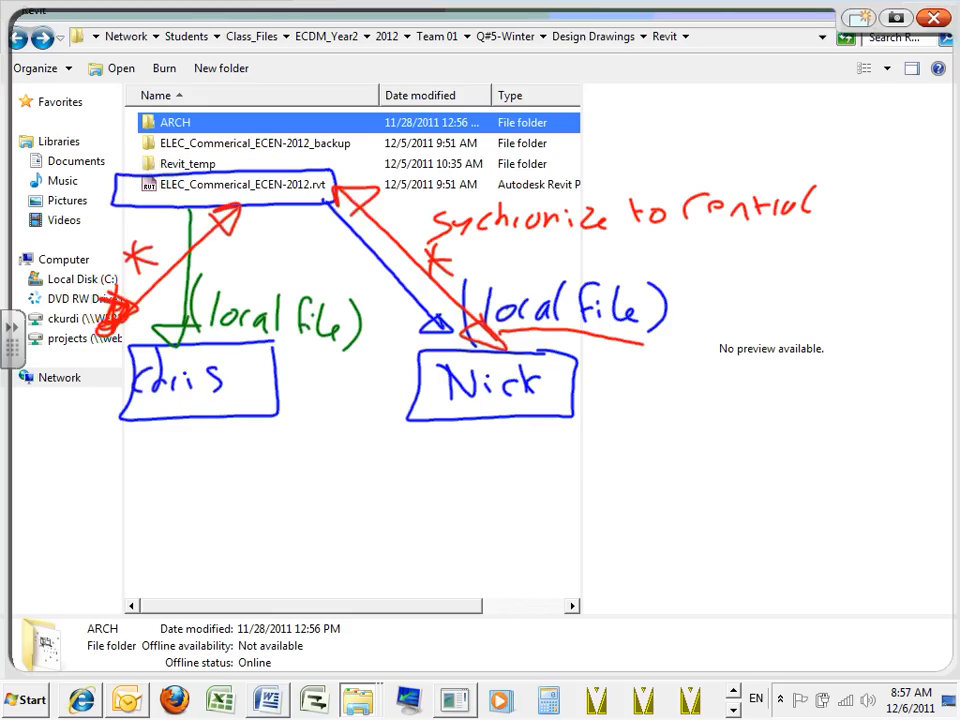
{"action": "mouse_move", "coordinate": [380, 365]}
{"action": "left_mouse_down"}
{"action": "mouse_move", "coordinate": [289, 363]}
{"action": "mouse_move", "coordinate": [381, 376]}
{"action": "mouse_move", "coordinate": [379, 365]}
{"action": "left_mouse_up"}
{"action": "mouse_move", "coordinate": [313, 377]}
{"action": "left_mouse_down"}
{"action": "mouse_move", "coordinate": [308, 408]}
{"action": "mouse_move", "coordinate": [338, 404]}
{"action": "left_mouse_up"}
{"action": "left_click_drag", "start_coordinate": [346, 389], "coordinate": [352, 404]}
{"action": "left_click_drag", "start_coordinate": [311, 361], "coordinate": [260, 208]}
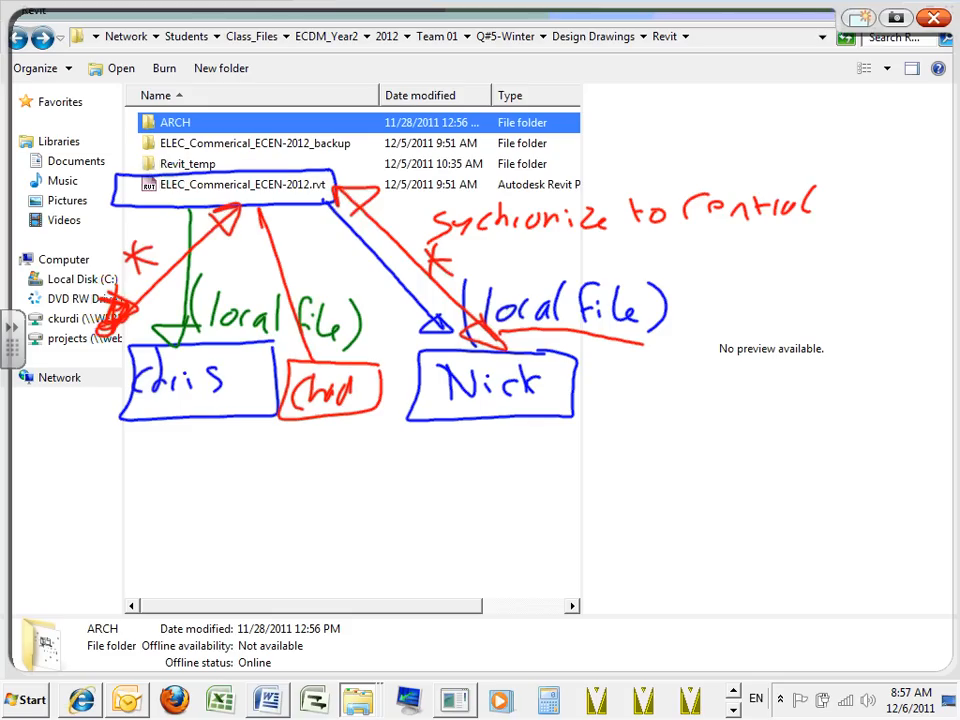
{"action": "left_click_drag", "start_coordinate": [304, 334], "coordinate": [287, 350]}
{"action": "left_click_drag", "start_coordinate": [258, 202], "coordinate": [244, 212]}
{"action": "left_click", "coordinate": [936, 19]}
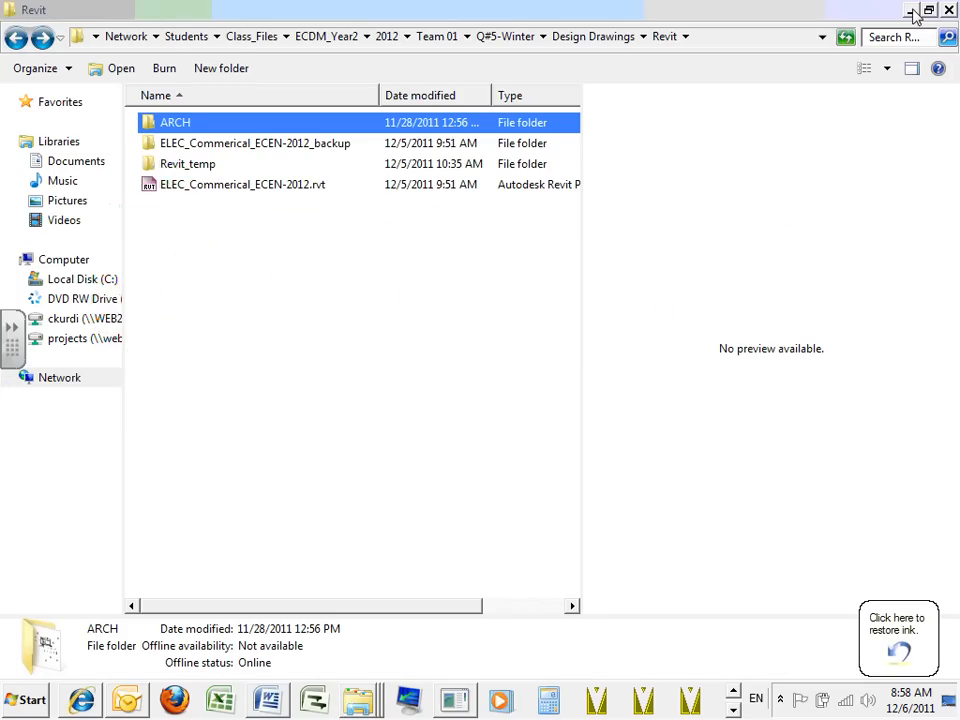
- Minimize the folder window, launch Revit MEP and dismiss the Autodesk Customer Involvement Program invitation
{"action": "left_click", "coordinate": [912, 12]}
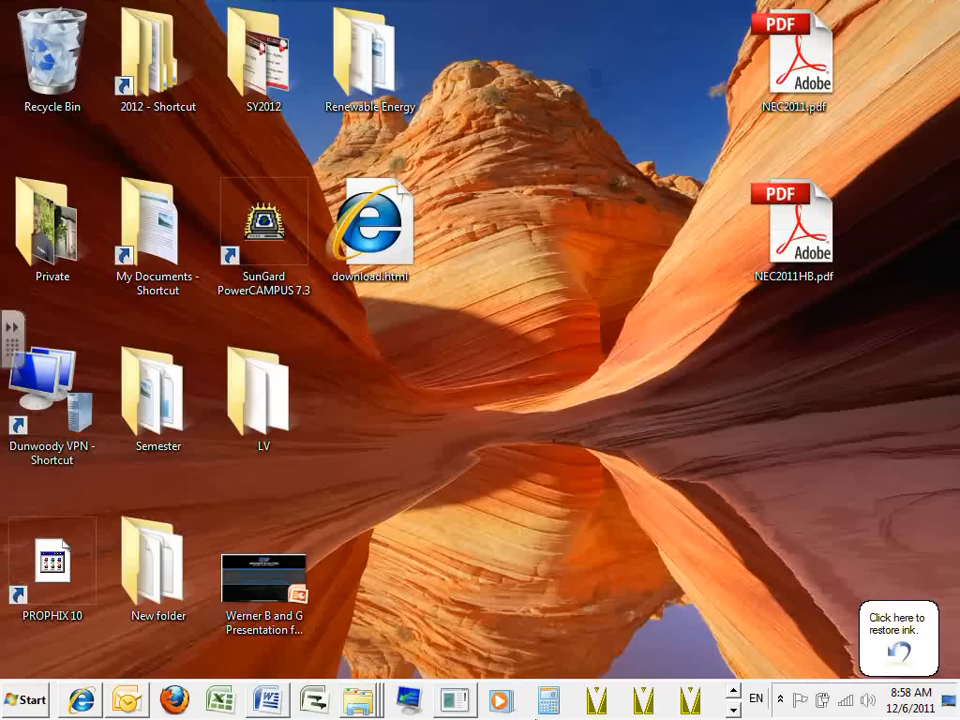
{"action": "left_click", "coordinate": [733, 709]}
{"action": "left_click", "coordinate": [733, 709]}
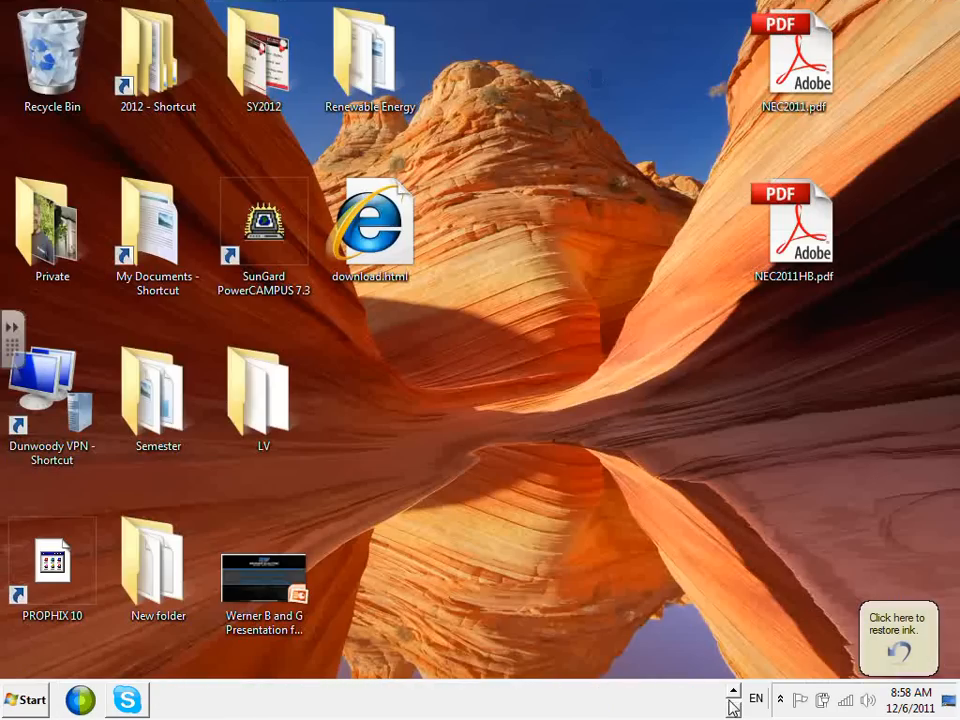
{"action": "left_click", "coordinate": [733, 691]}
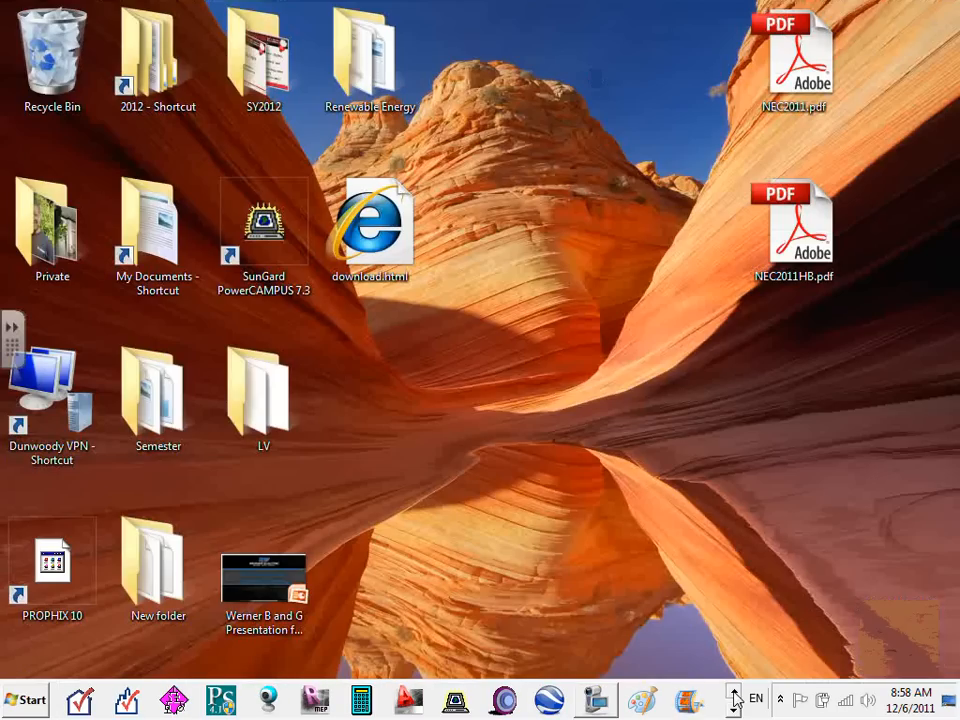
{"action": "left_click", "coordinate": [312, 706]}
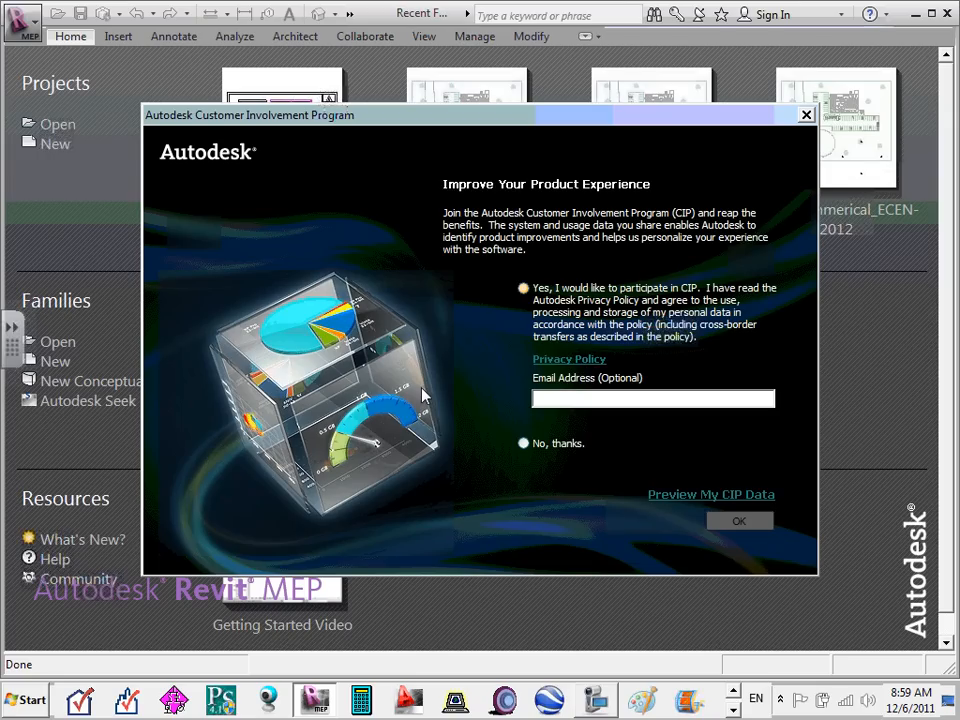
{"action": "left_click", "coordinate": [806, 116]}
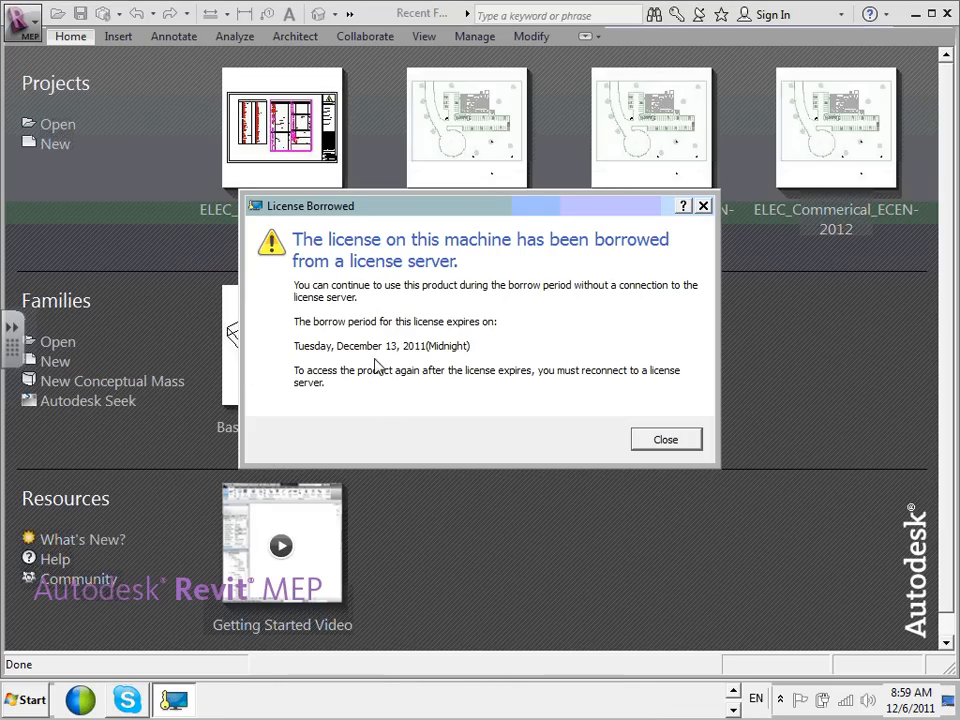
- Dismiss the borrowed-license notice and bring up the project Open dialog, fully in view
{"action": "left_click", "coordinate": [680, 444]}
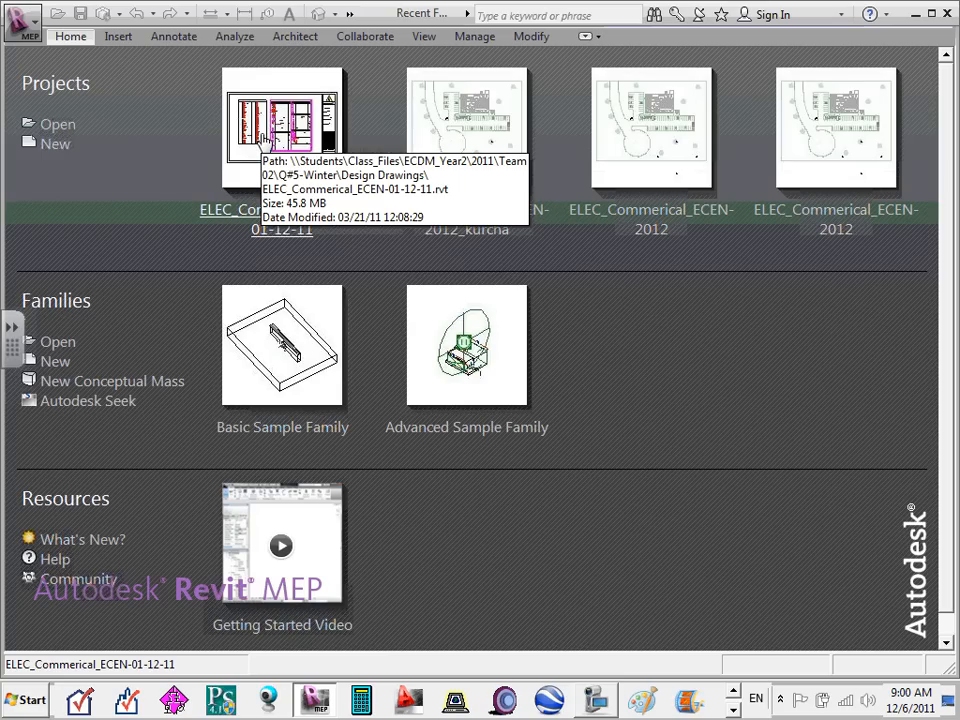
{"action": "left_click", "coordinate": [35, 23]}
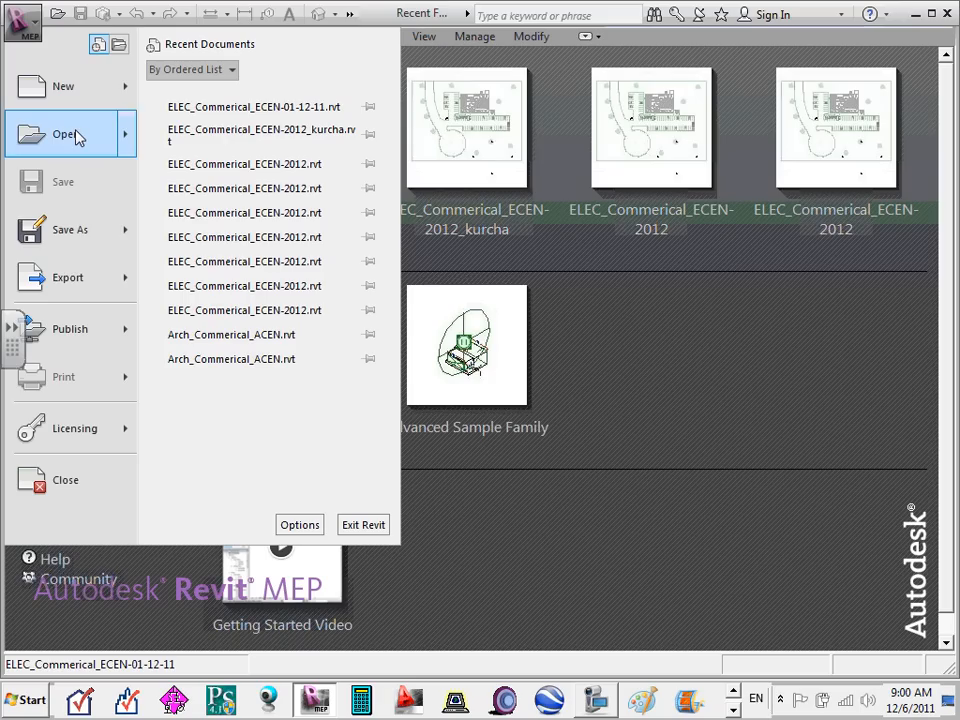
{"action": "mouse_move", "coordinate": [78, 137]}
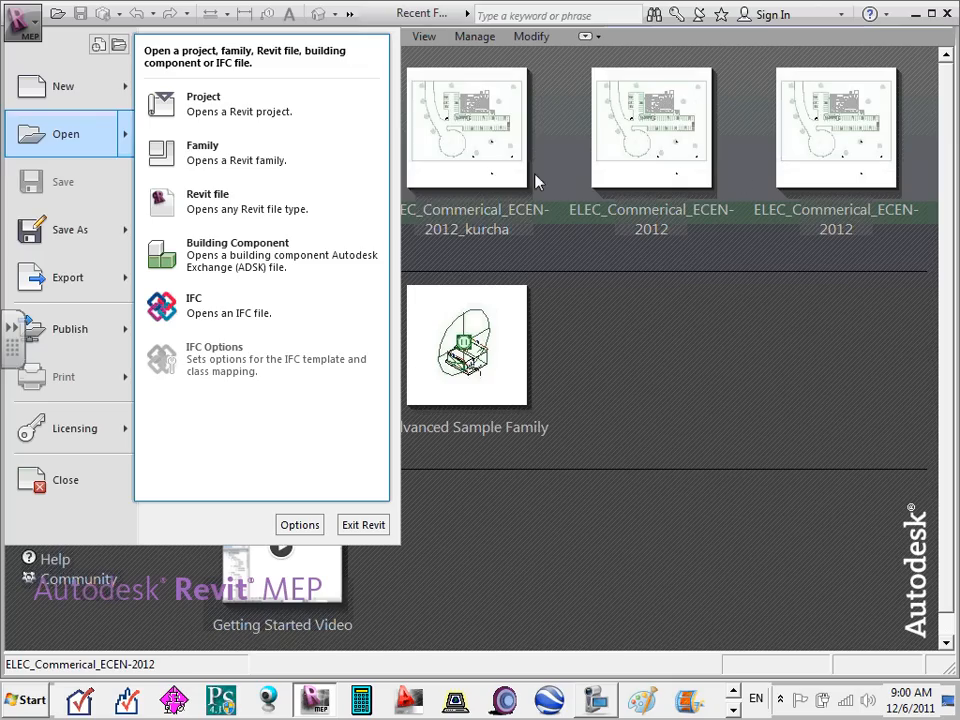
{"action": "left_click", "coordinate": [815, 432]}
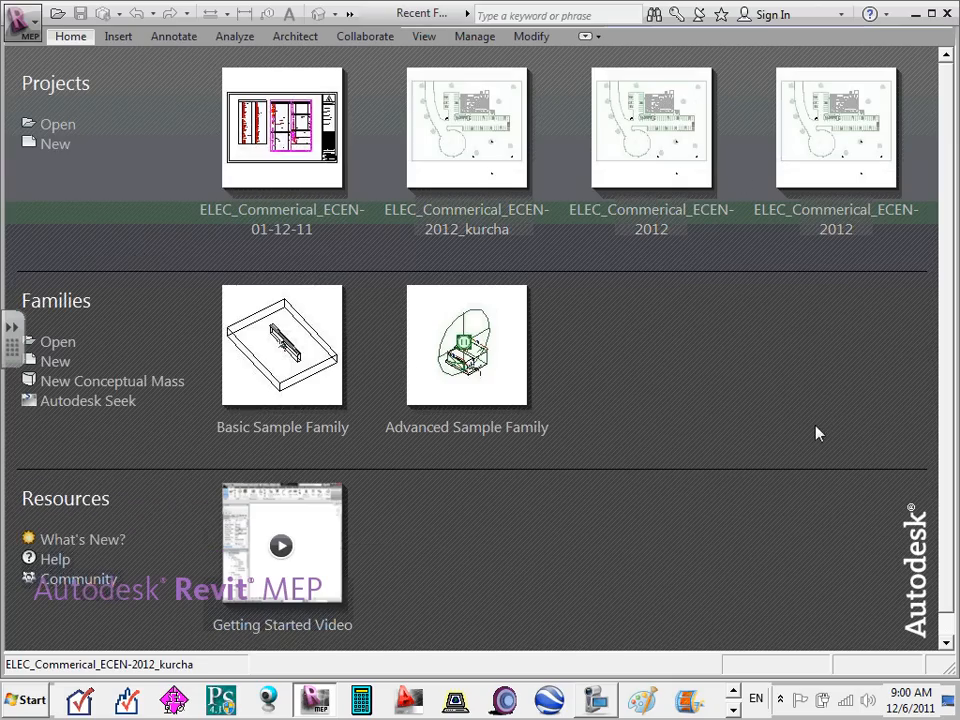
{"action": "left_click", "coordinate": [55, 125]}
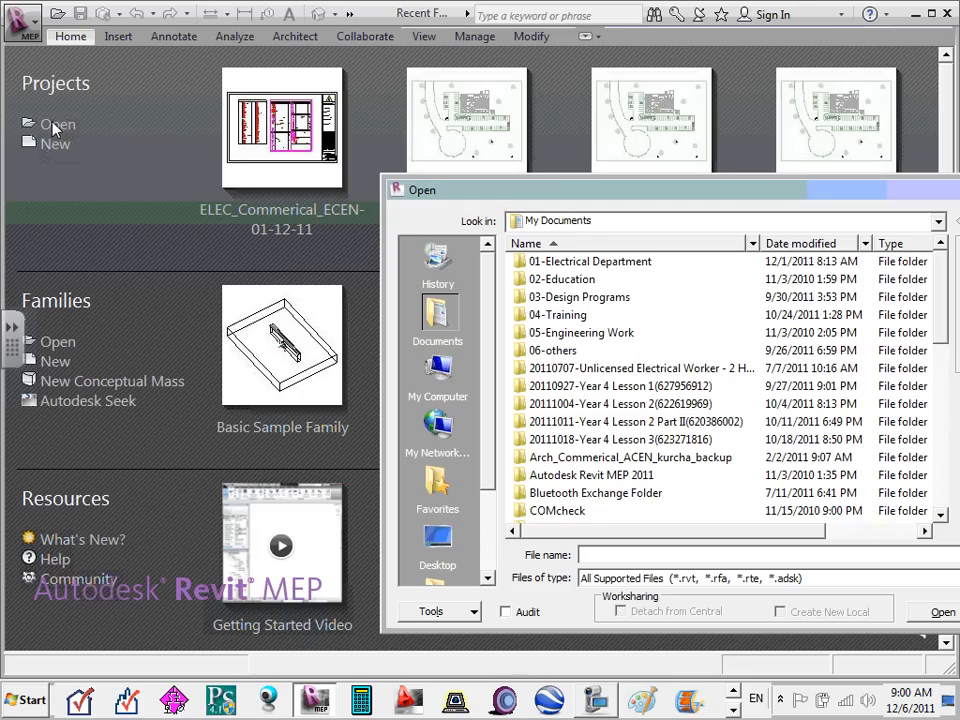
{"action": "left_click_drag", "start_coordinate": [765, 197], "coordinate": [540, 78]}
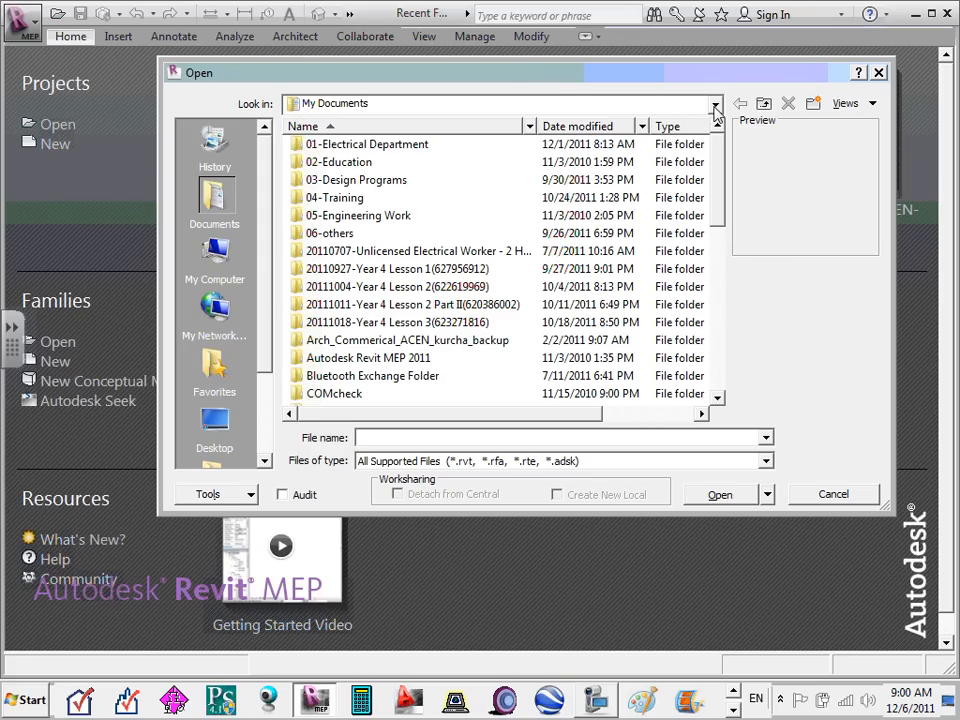
- Browse through the desktop's 2012 shortcut to the ECDM_Year2 folder and open its 2011 folder
{"action": "left_click", "coordinate": [215, 425]}
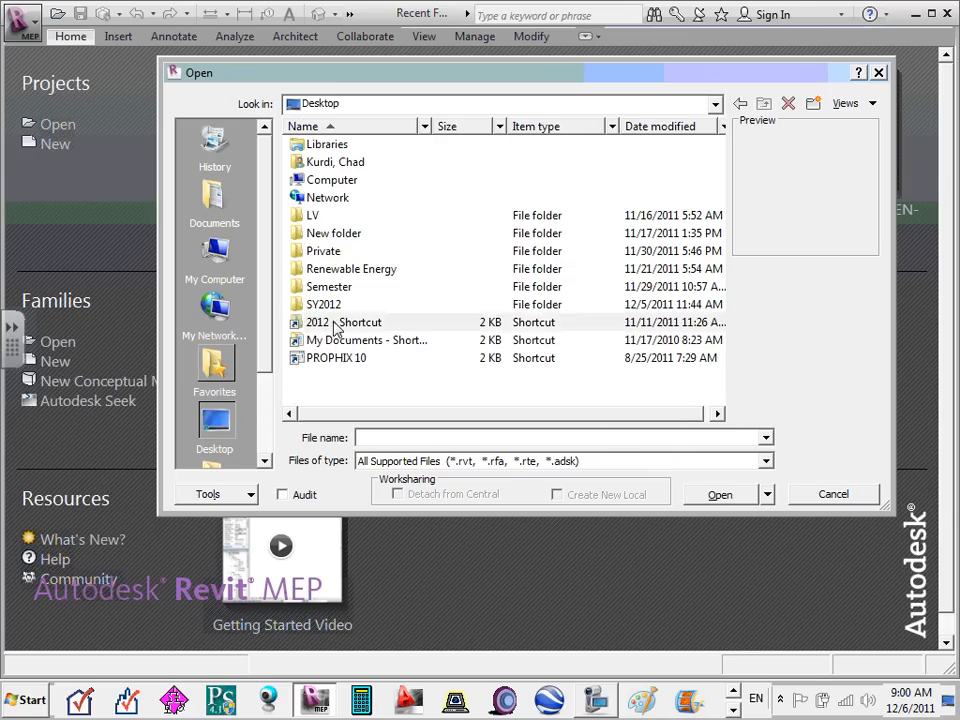
{"action": "left_click", "coordinate": [337, 324]}
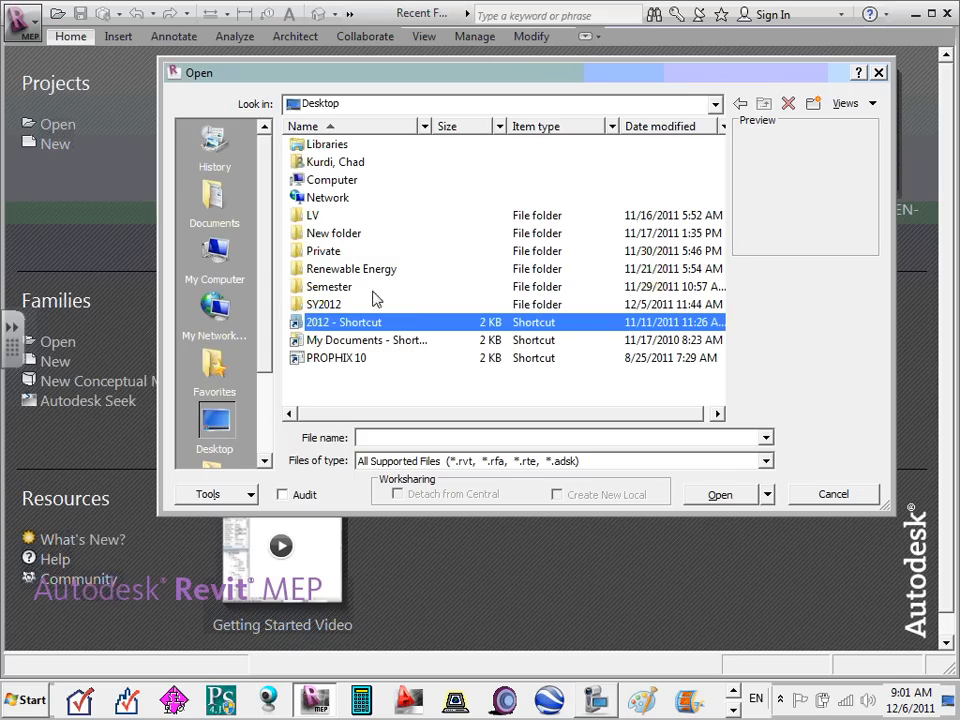
{"action": "double_click", "coordinate": [365, 323]}
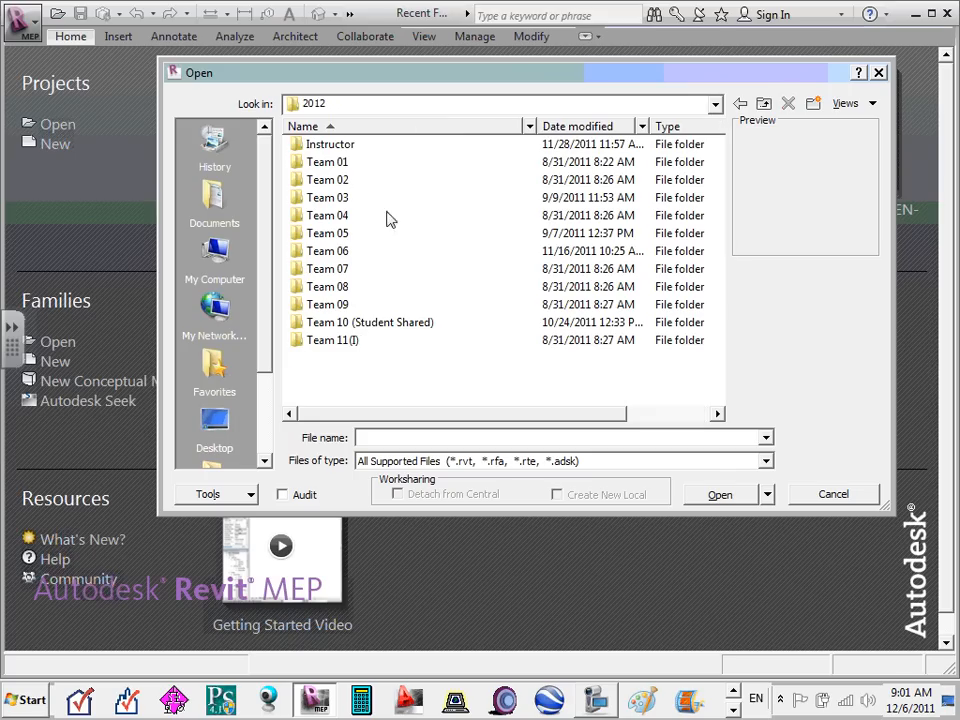
{"action": "left_click", "coordinate": [714, 104]}
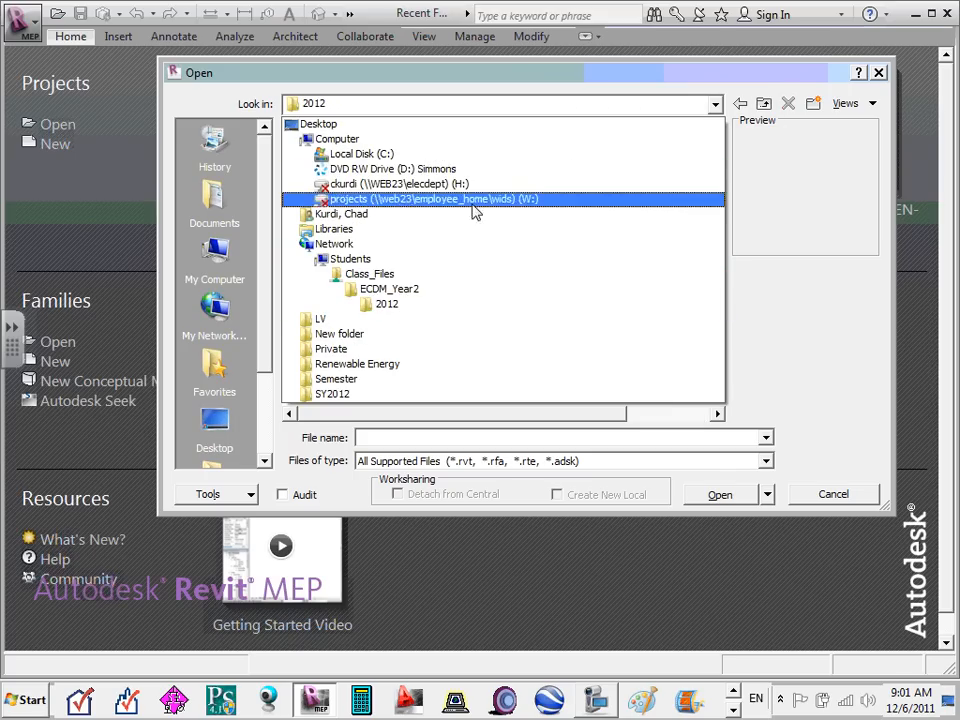
{"action": "left_click", "coordinate": [411, 289]}
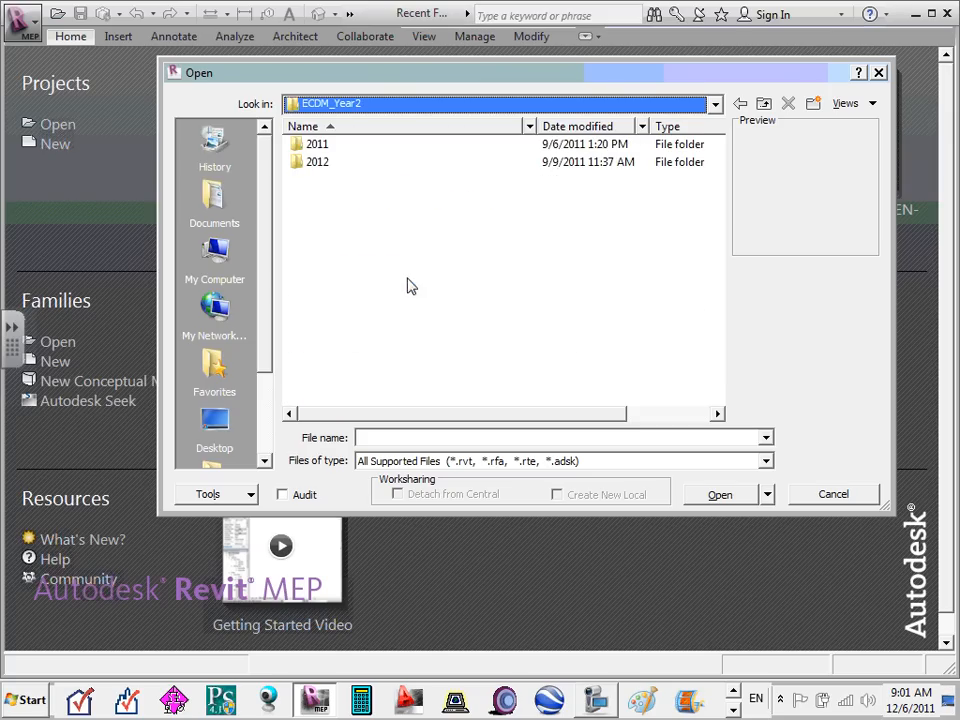
{"action": "left_click", "coordinate": [318, 146]}
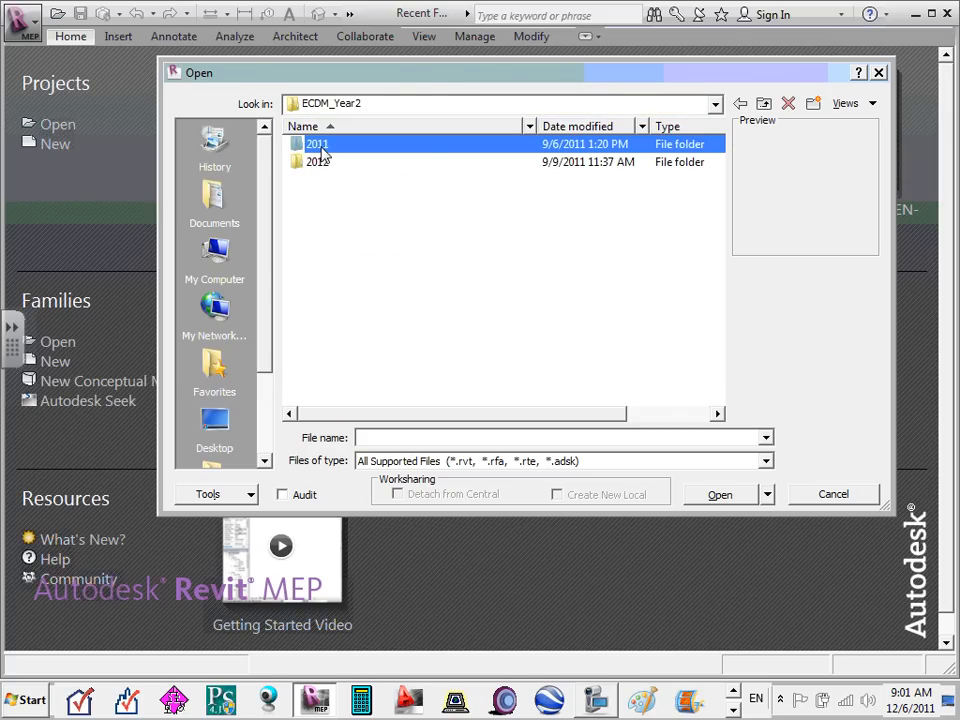
{"action": "double_click", "coordinate": [324, 150]}
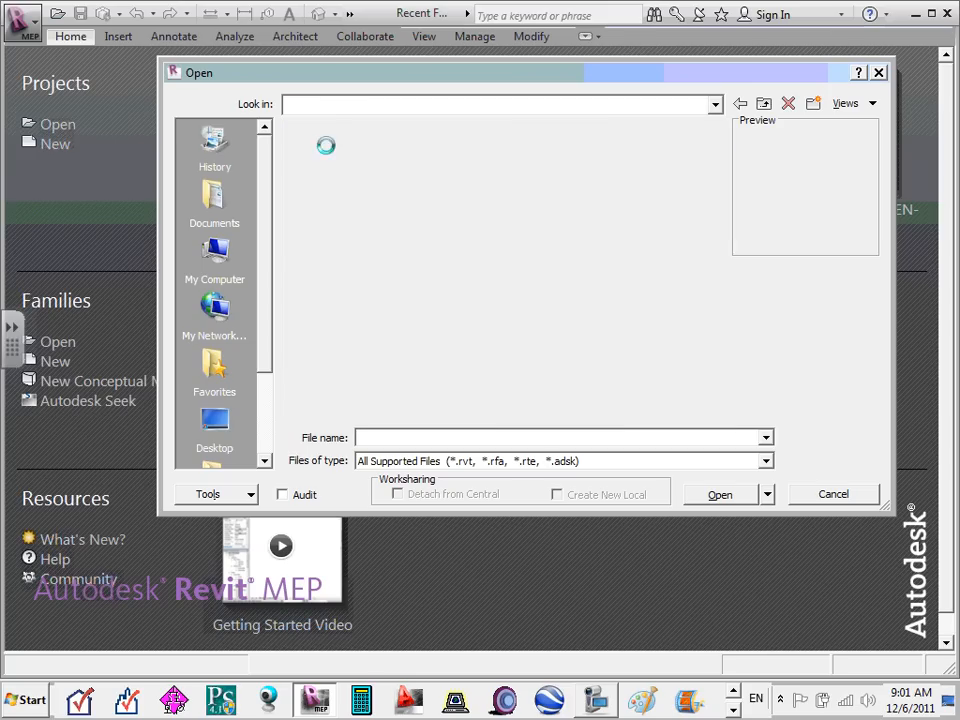
- Open the Team 02 folder, its Q#5-Winter folder and the Design Drawings folder inside it
{"action": "left_click", "coordinate": [339, 184]}
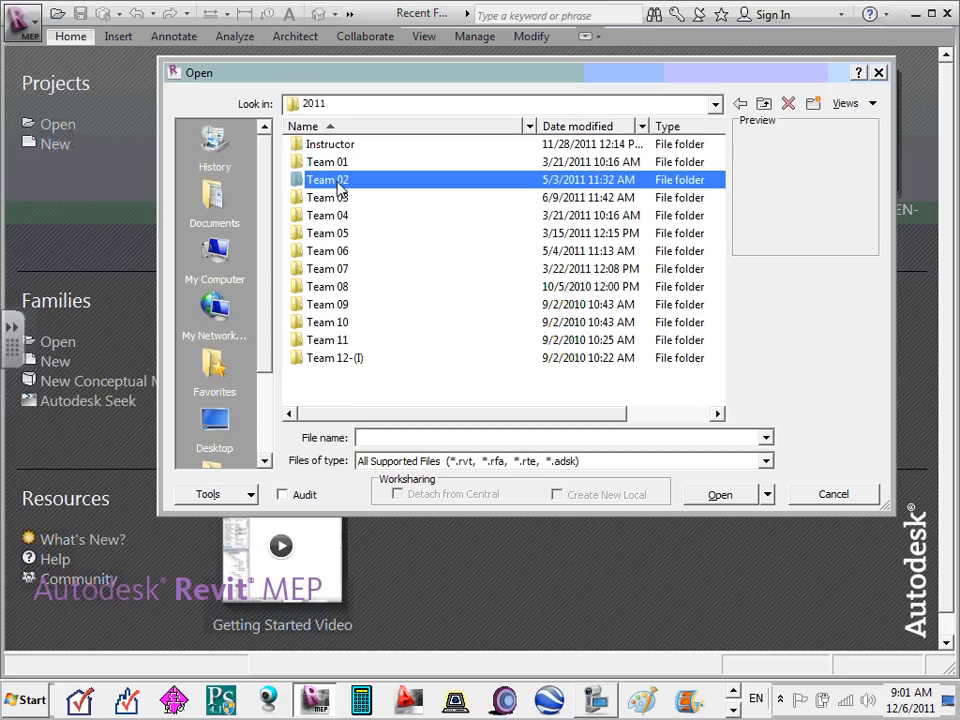
{"action": "double_click", "coordinate": [339, 186]}
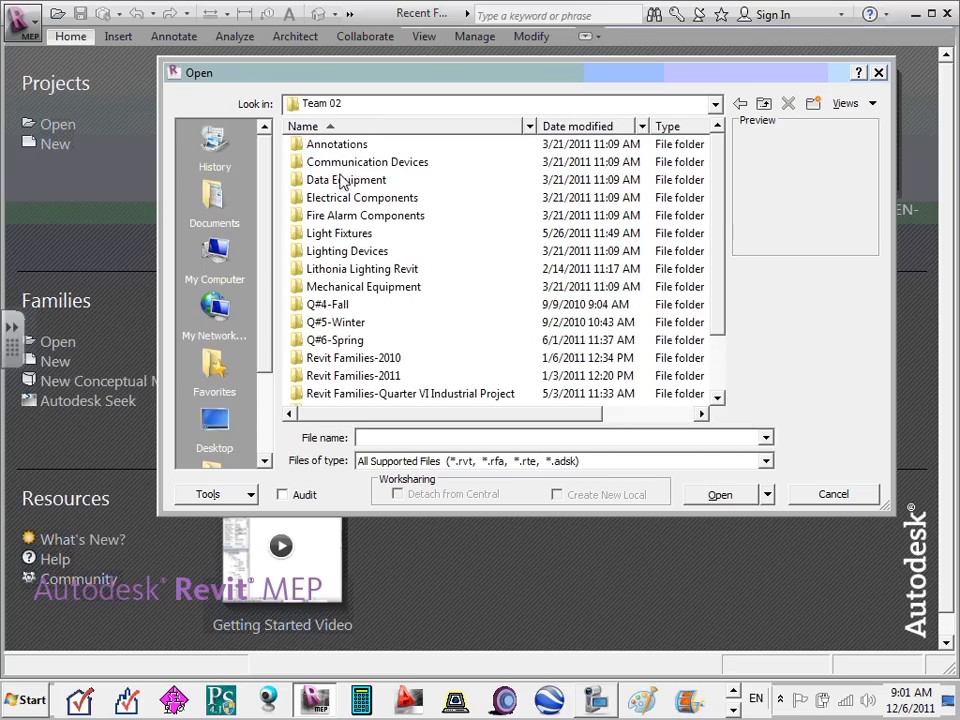
{"action": "double_click", "coordinate": [345, 322]}
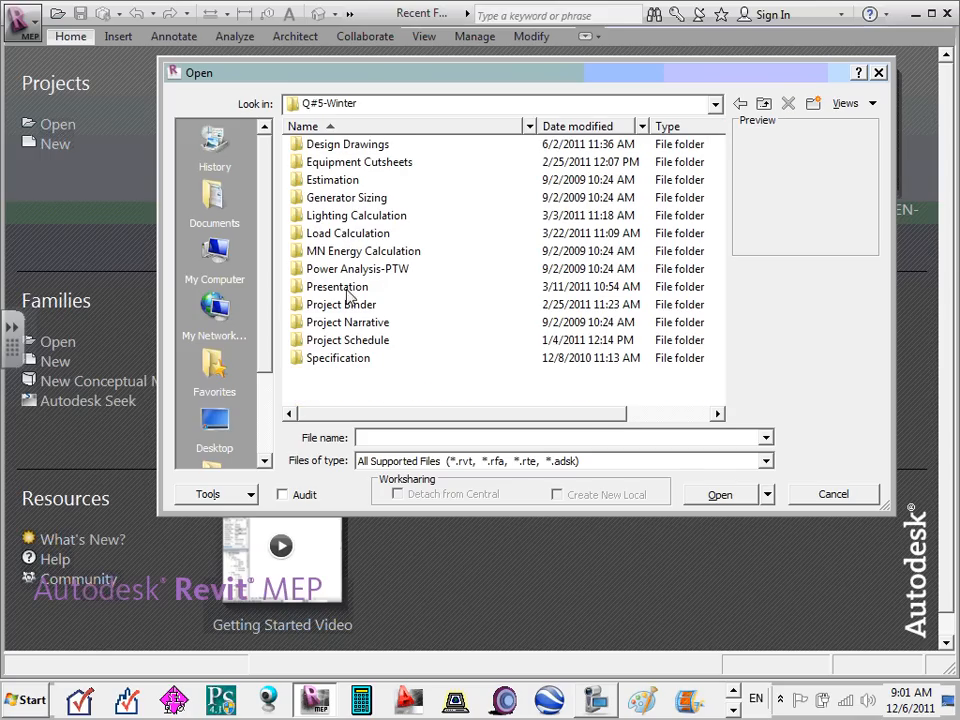
{"action": "left_click", "coordinate": [369, 147]}
{"action": "double_click", "coordinate": [369, 147]}
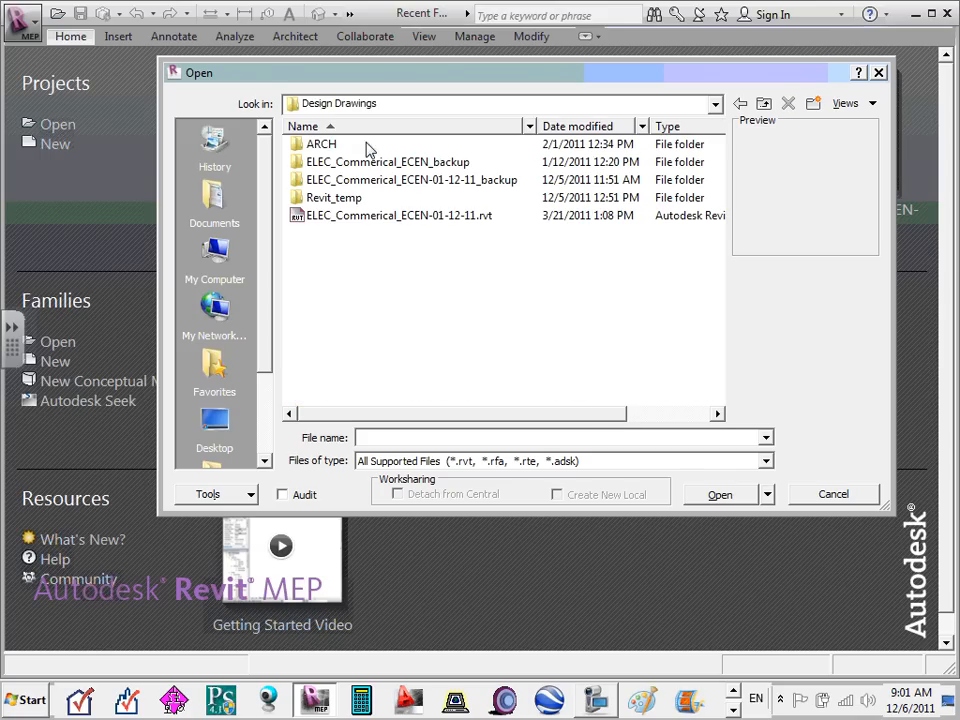
- Open ELEC_Commerical_ECEN-01-12-11.rvt with Detach from Central left off
{"action": "left_click", "coordinate": [388, 218]}
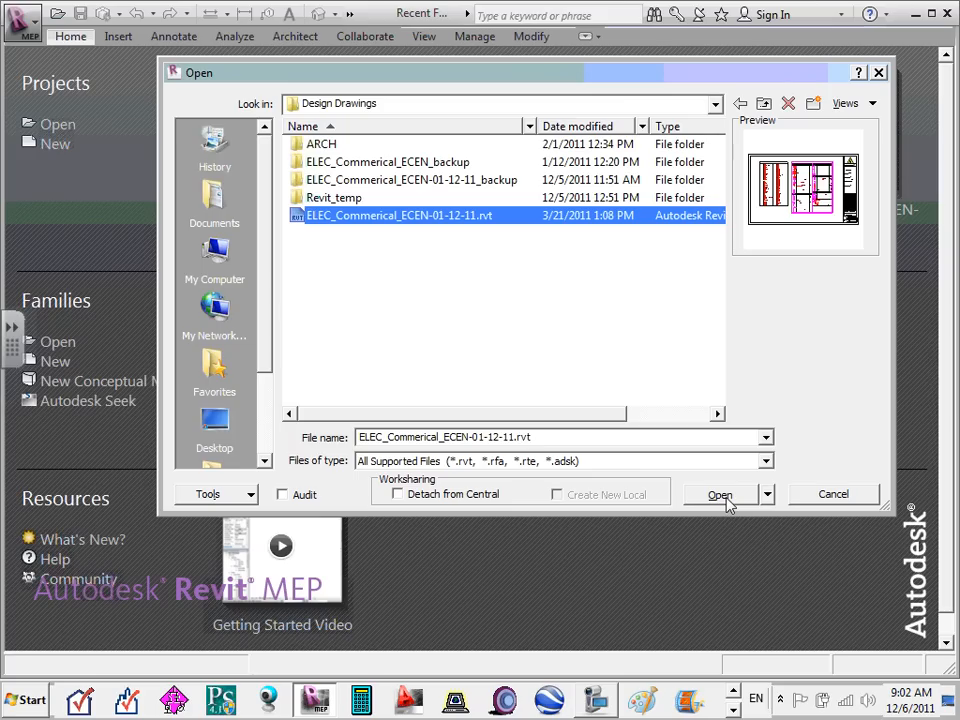
{"action": "left_click", "coordinate": [398, 495]}
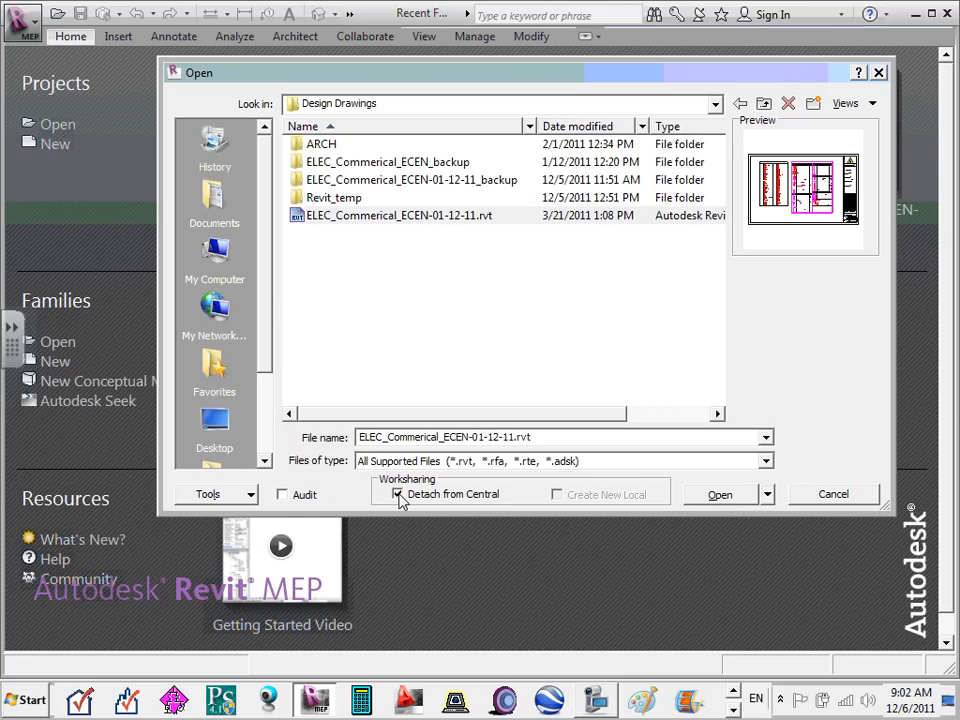
{"action": "left_click", "coordinate": [398, 495]}
{"action": "left_click", "coordinate": [725, 499]}
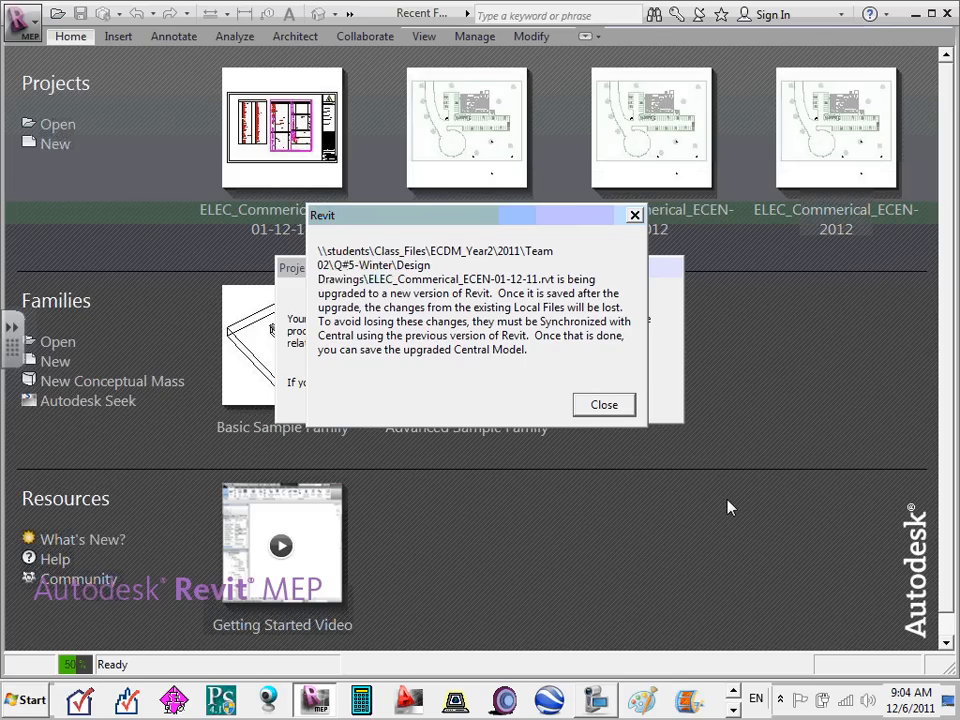
- Dismiss the upgrade notices for the central and linked files and continue opening the project, ignoring the unresolved references
{"action": "left_click", "coordinate": [605, 407]}
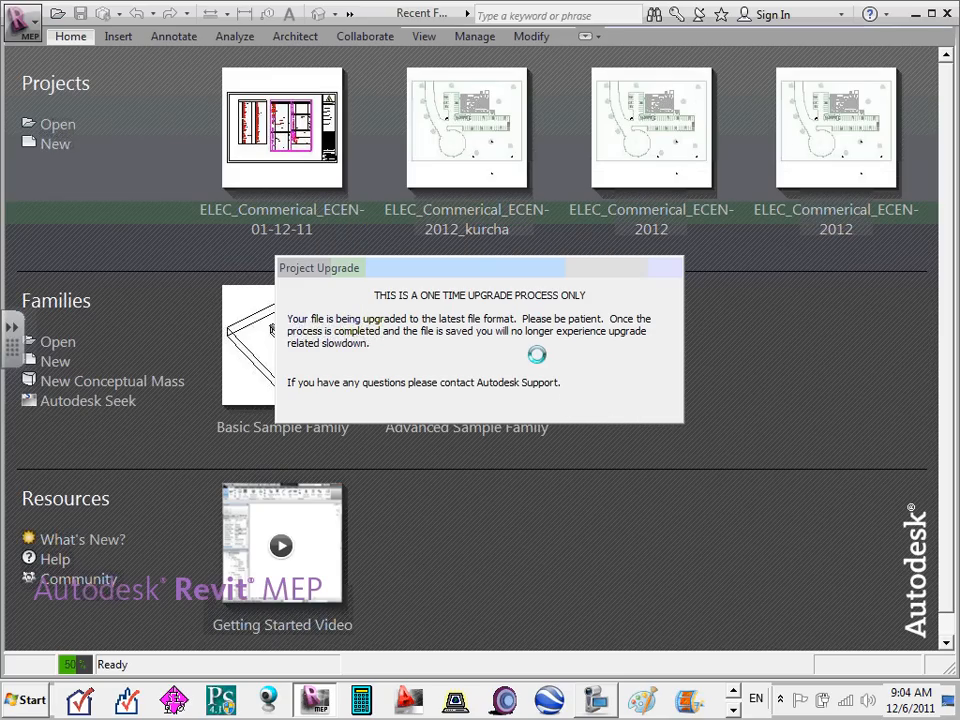
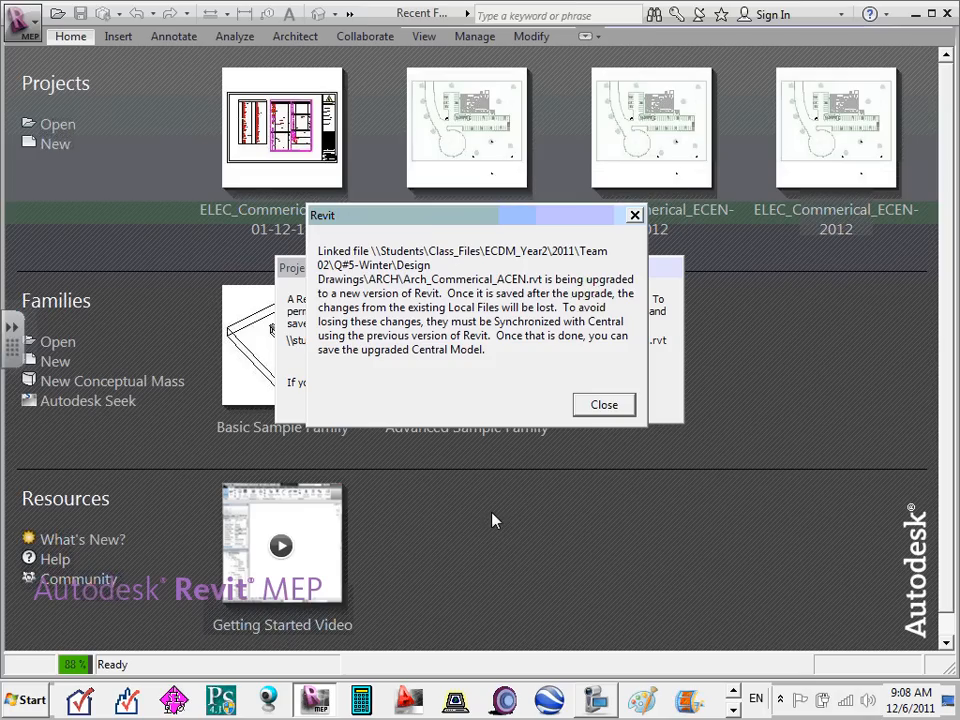
{"action": "left_click", "coordinate": [604, 405]}
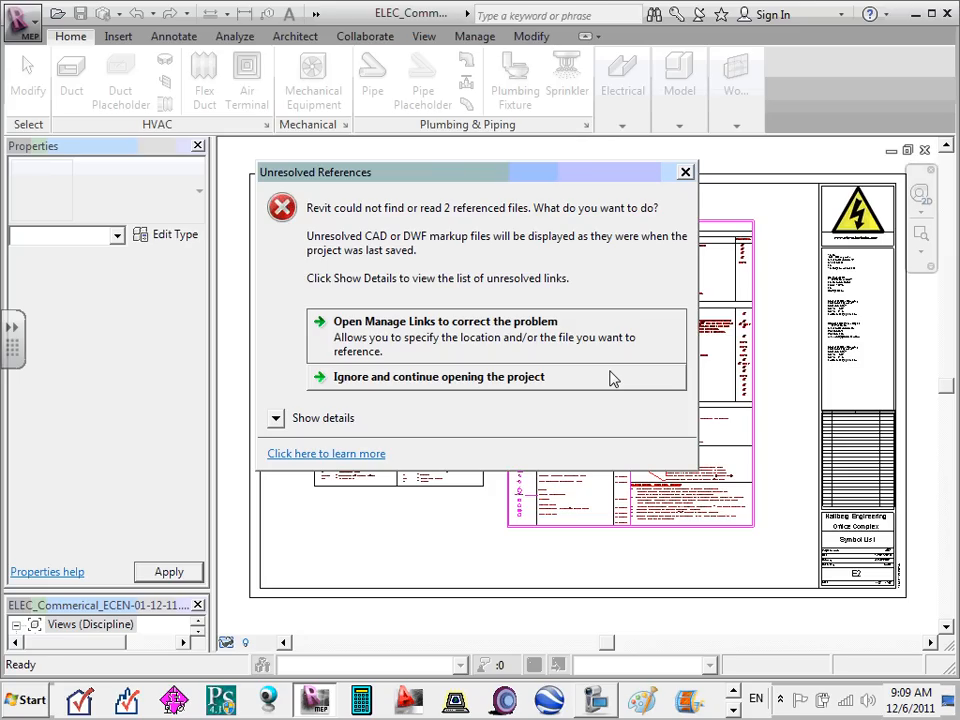
{"action": "left_click", "coordinate": [388, 387]}
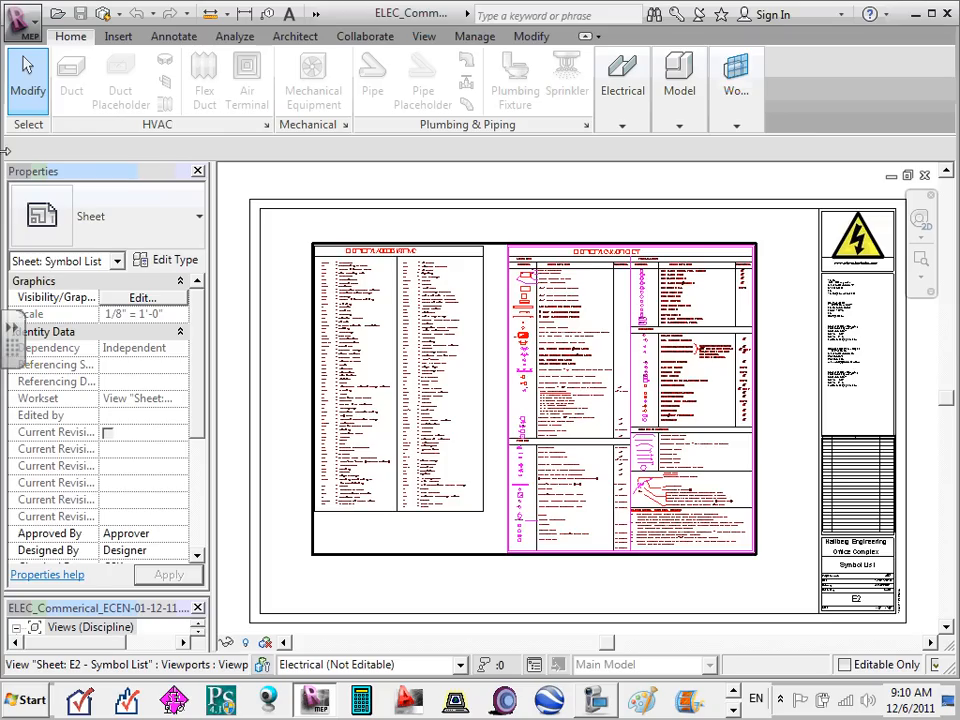
- Enlarge the Project Browser and collapse its Electrical views, Panel Schedules and Sheets branches
{"action": "left_click_drag", "start_coordinate": [90, 596], "coordinate": [90, 418]}
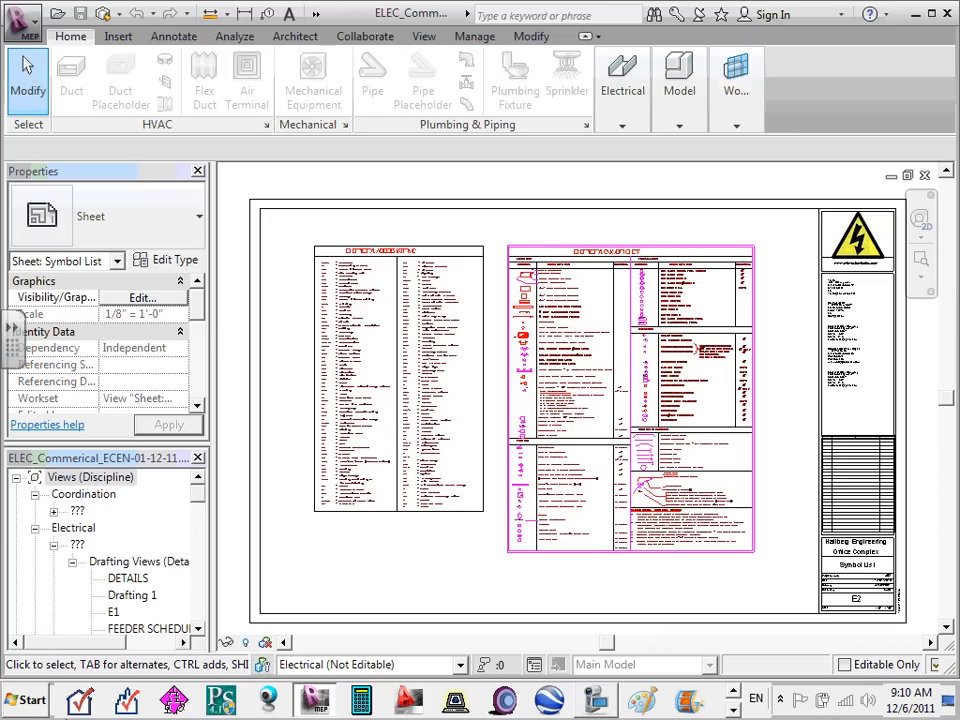
{"action": "left_click", "coordinate": [35, 528]}
{"action": "left_click", "coordinate": [16, 578]}
{"action": "scroll", "coordinate": [32, 572], "scroll_direction": "down", "scroll_amount": 2}
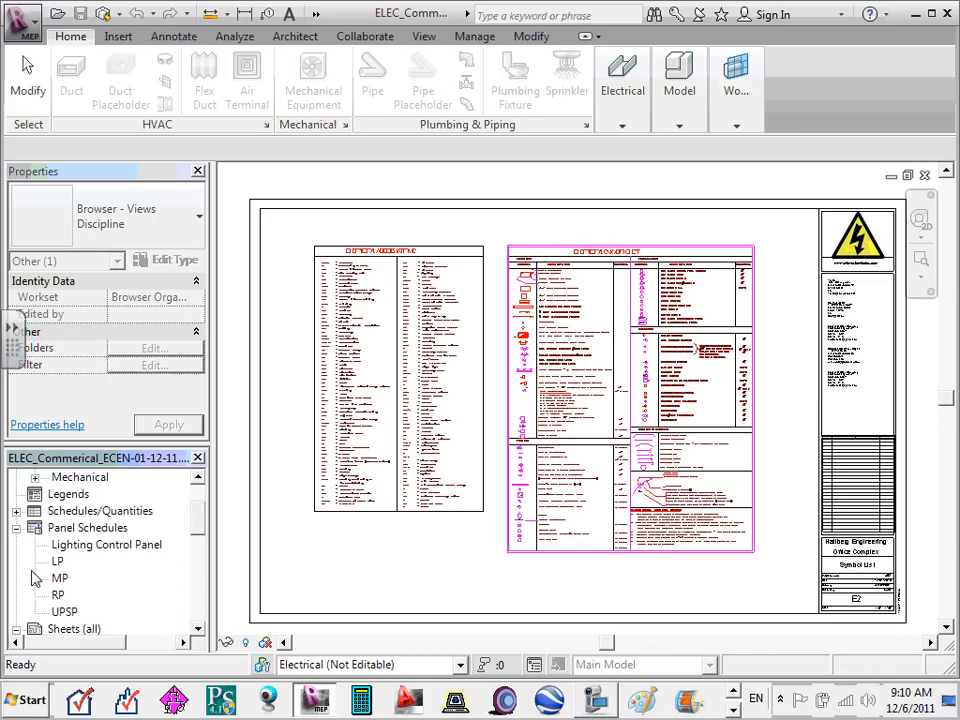
{"action": "scroll", "coordinate": [33, 578], "scroll_direction": "down", "scroll_amount": 2}
{"action": "scroll", "coordinate": [22, 545], "scroll_direction": "up", "scroll_amount": 3}
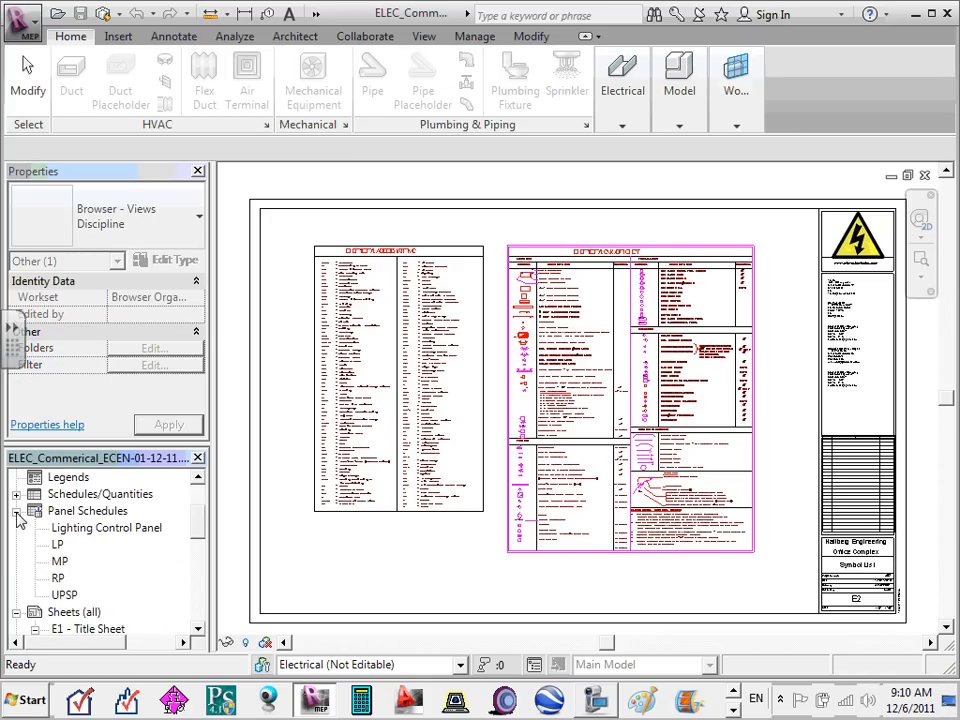
{"action": "left_click", "coordinate": [16, 511]}
{"action": "left_click", "coordinate": [16, 528]}
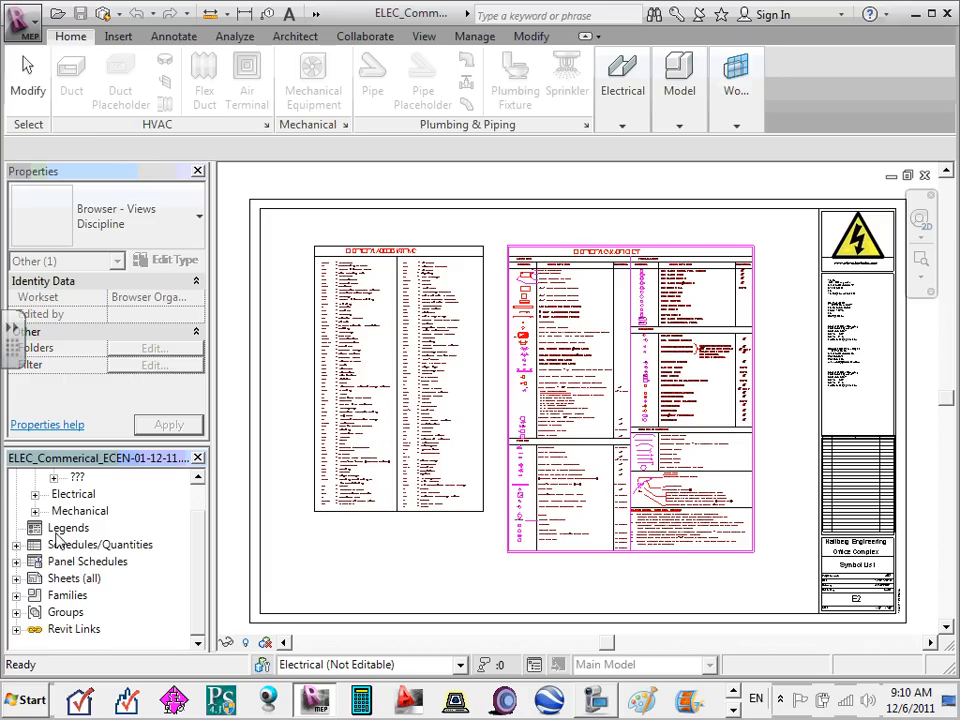
{"action": "scroll", "coordinate": [60, 534], "scroll_direction": "up", "scroll_amount": 1}
{"action": "scroll", "coordinate": [70, 520], "scroll_direction": "down", "scroll_amount": 1}
- Expand the Sheets (all) branch and collapse the view entries under the individual sheets
{"action": "left_click", "coordinate": [70, 579]}
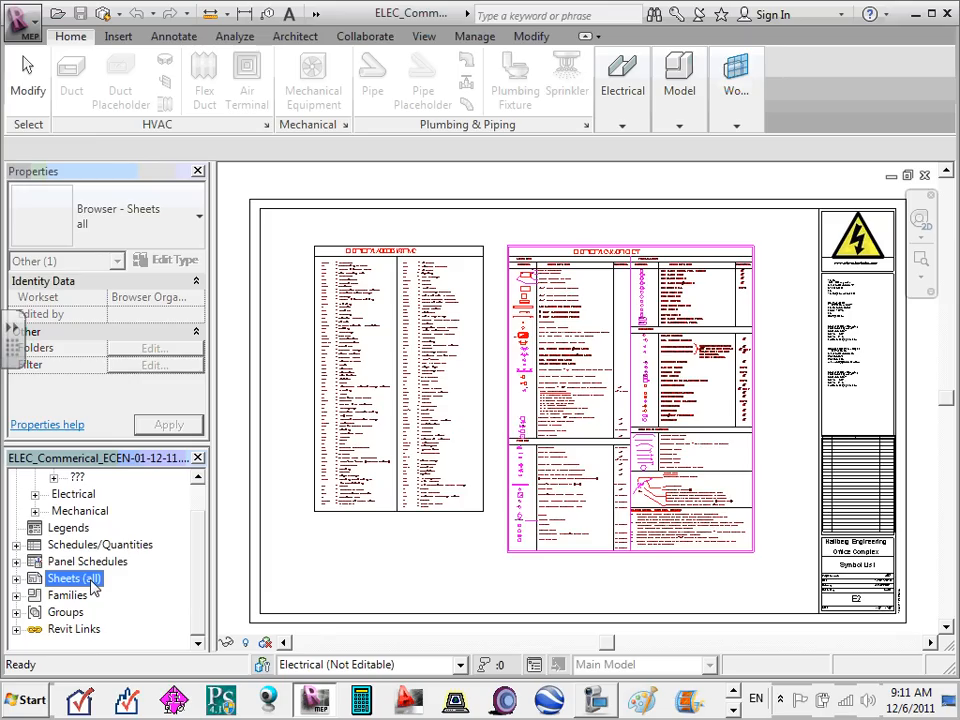
{"action": "left_click", "coordinate": [16, 579]}
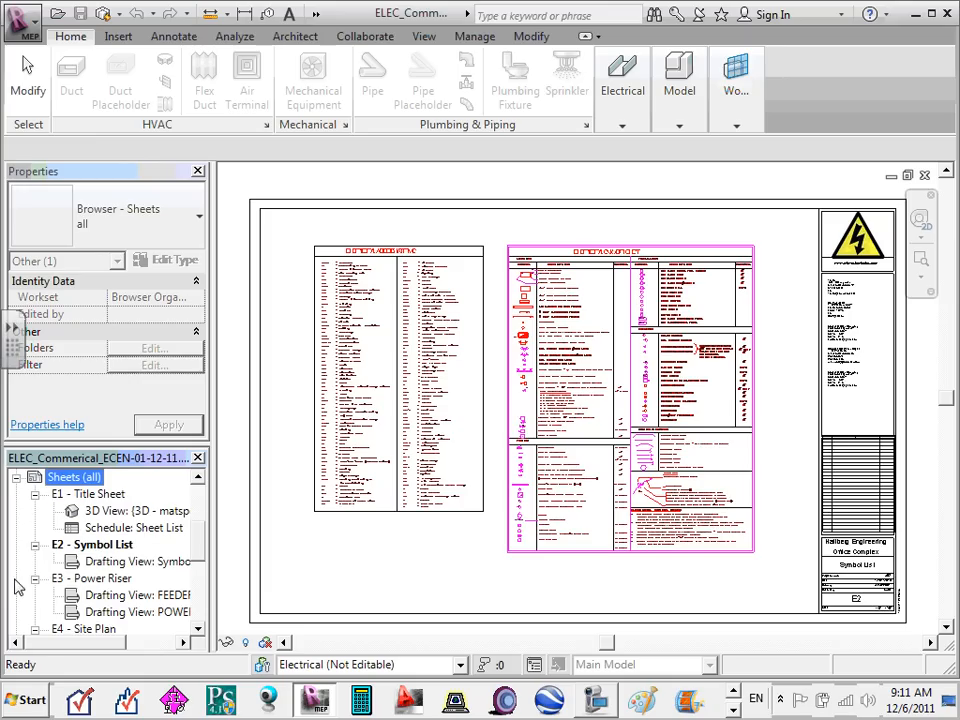
{"action": "left_click", "coordinate": [35, 494]}
{"action": "left_click", "coordinate": [35, 511]}
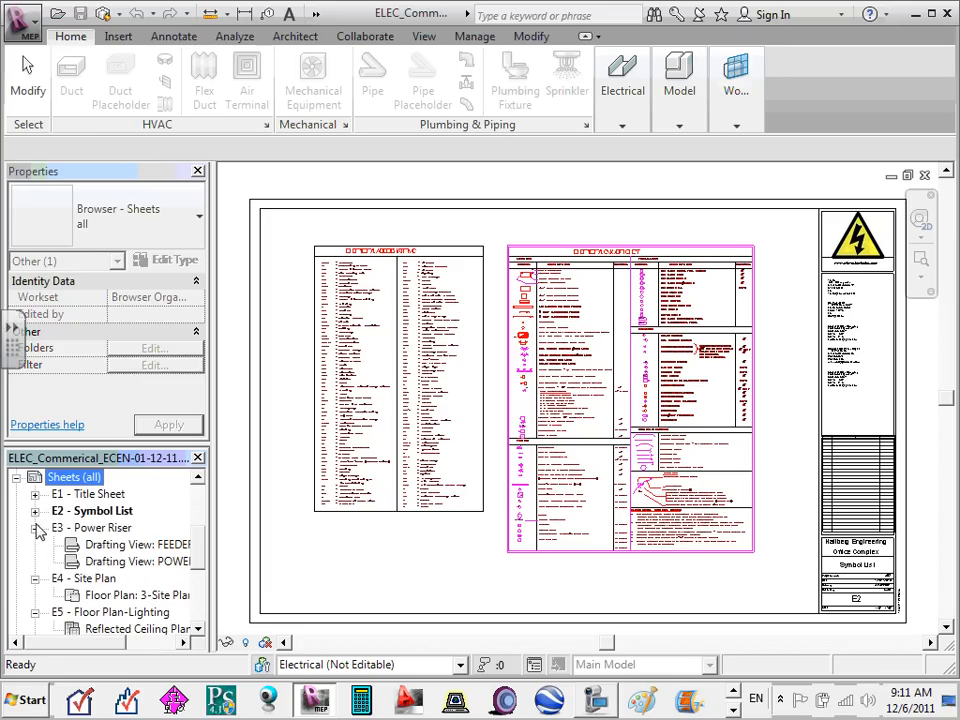
{"action": "left_click", "coordinate": [35, 528]}
{"action": "left_click", "coordinate": [35, 545]}
{"action": "left_click", "coordinate": [35, 562]}
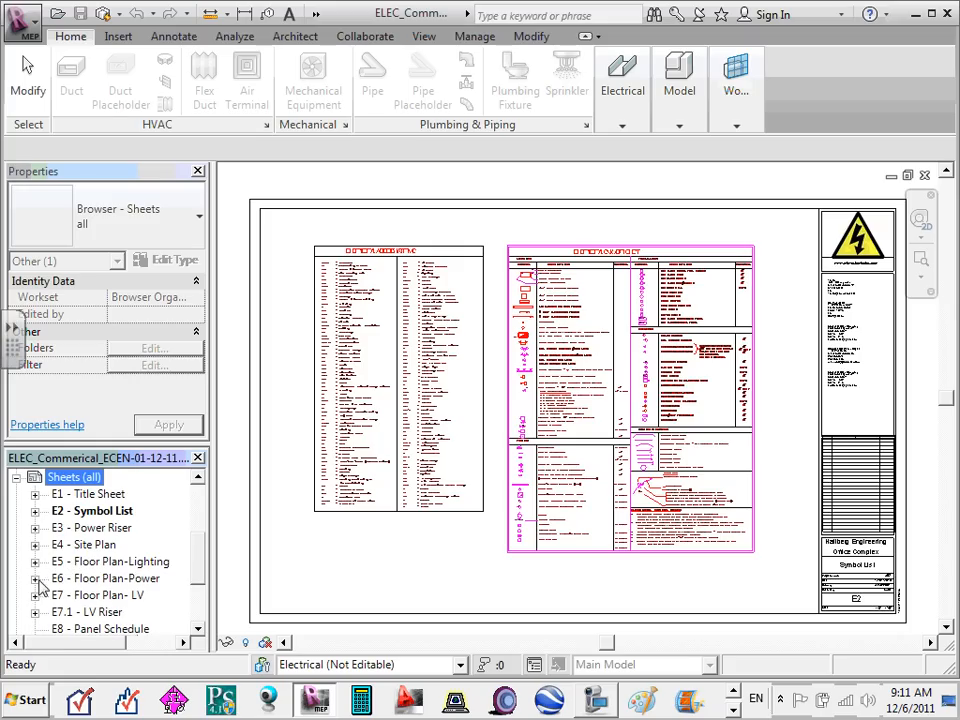
- Look over the sheet list and open the E1 - Title Sheet
{"action": "scroll", "coordinate": [40, 585], "scroll_direction": "down", "scroll_amount": 2}
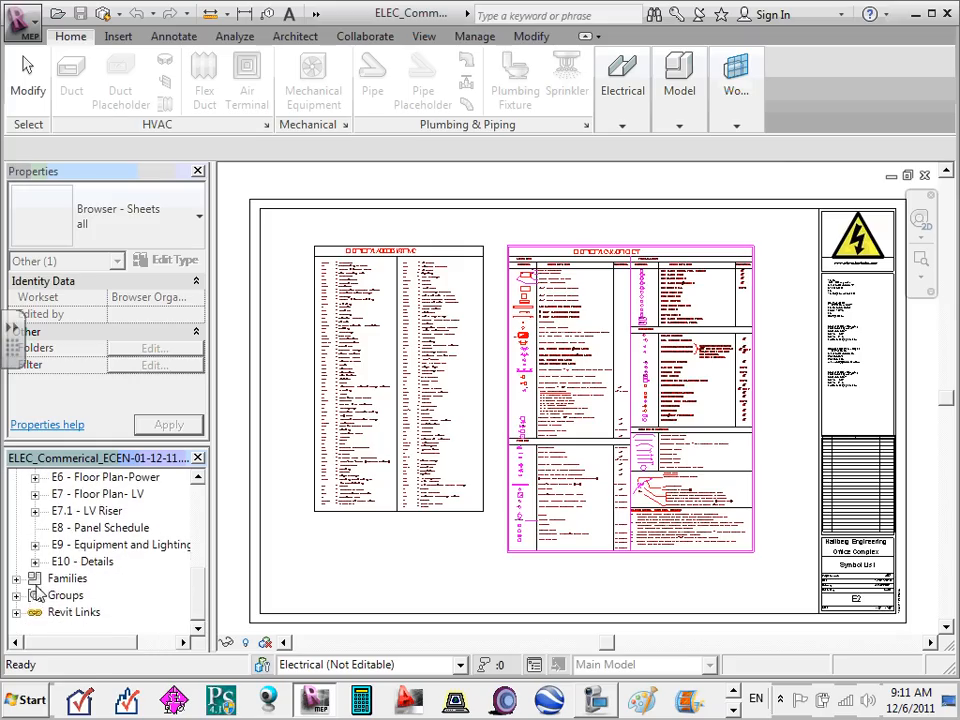
{"action": "scroll", "coordinate": [40, 590], "scroll_direction": "up", "scroll_amount": 2}
{"action": "scroll", "coordinate": [52, 588], "scroll_direction": "up", "scroll_amount": 1}
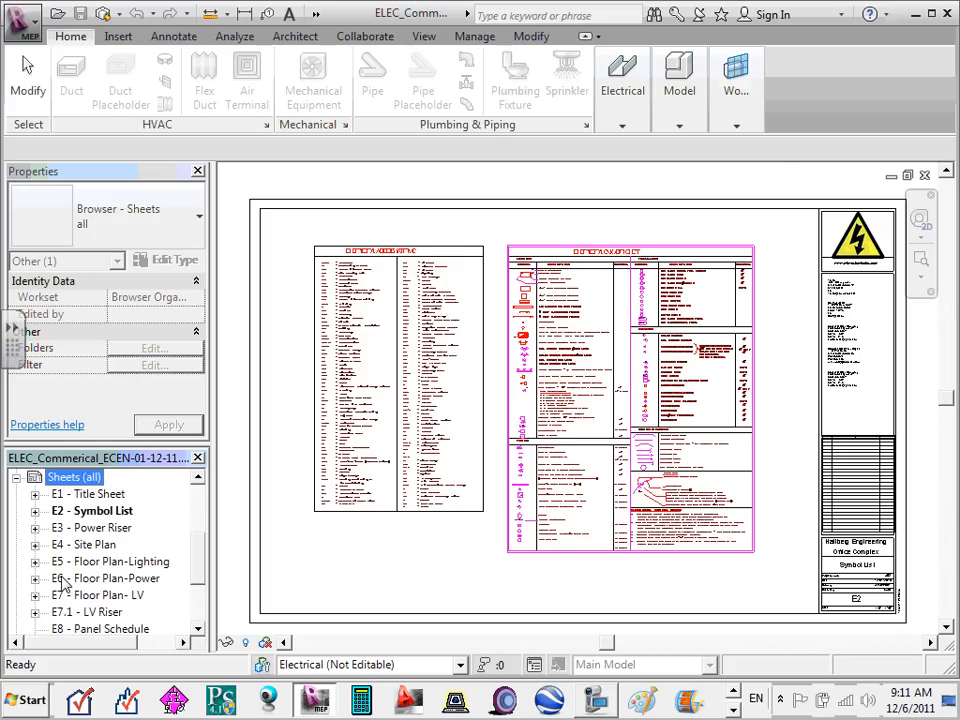
{"action": "double_click", "coordinate": [89, 494]}
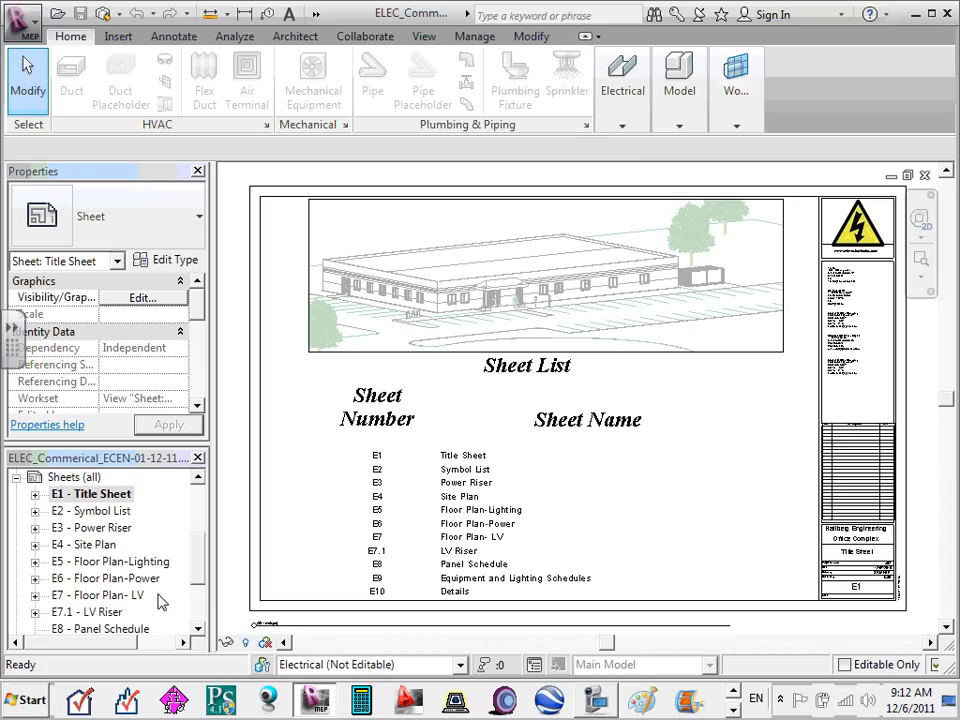
- Expand the E1 - Title Sheet entry and open its Sheet List schedule, followed by its 3D view
{"action": "left_click_drag", "start_coordinate": [197, 561], "coordinate": [202, 524]}
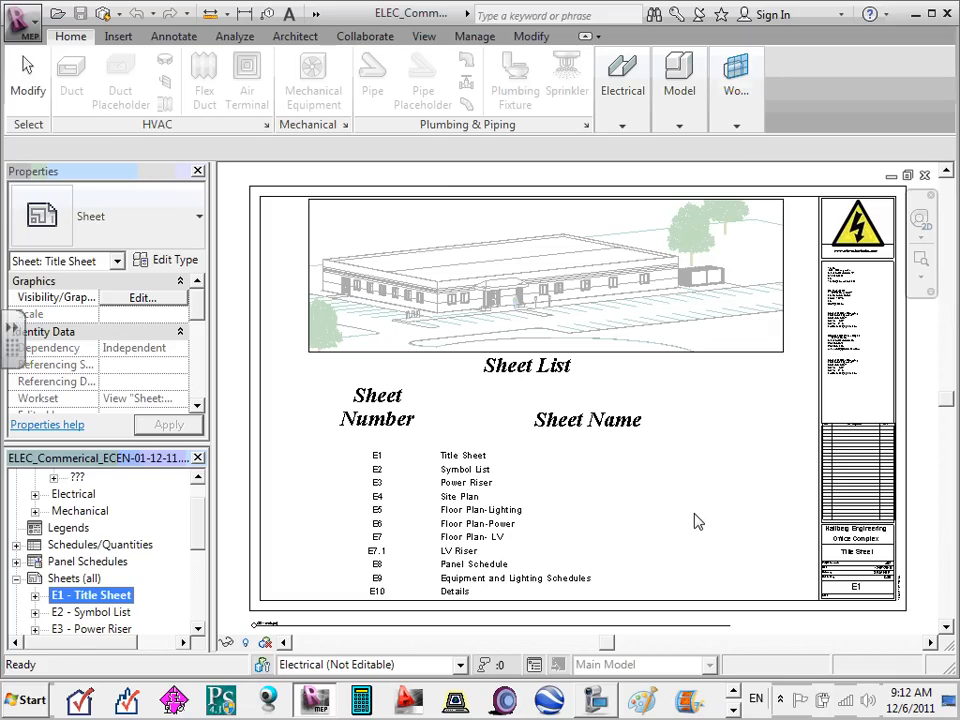
{"action": "left_click", "coordinate": [198, 632]}
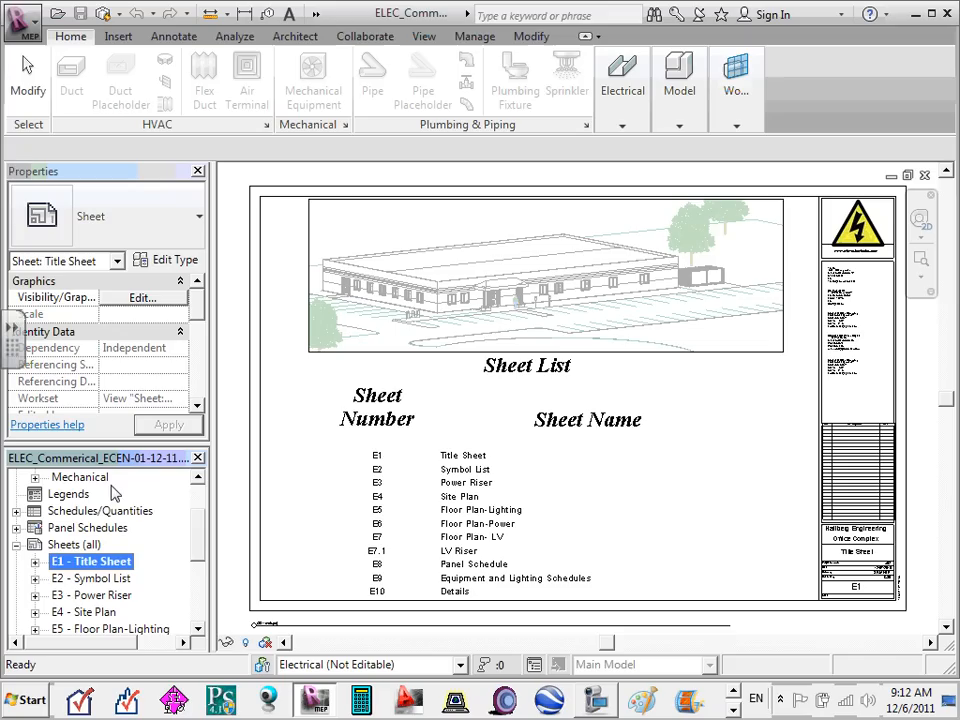
{"action": "left_click", "coordinate": [35, 562]}
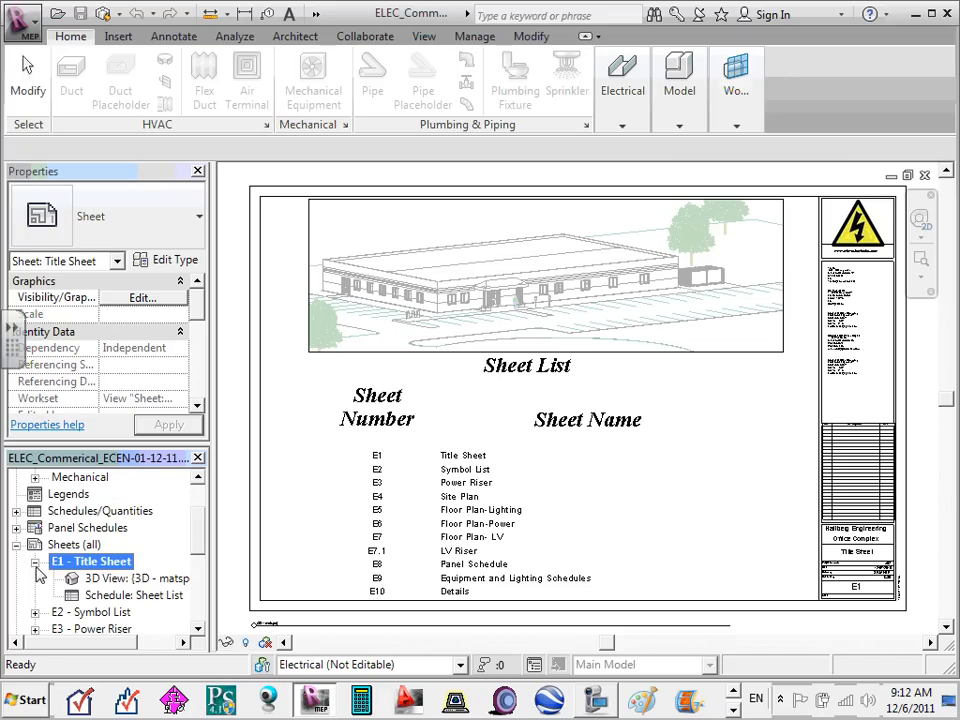
{"action": "left_click", "coordinate": [157, 582]}
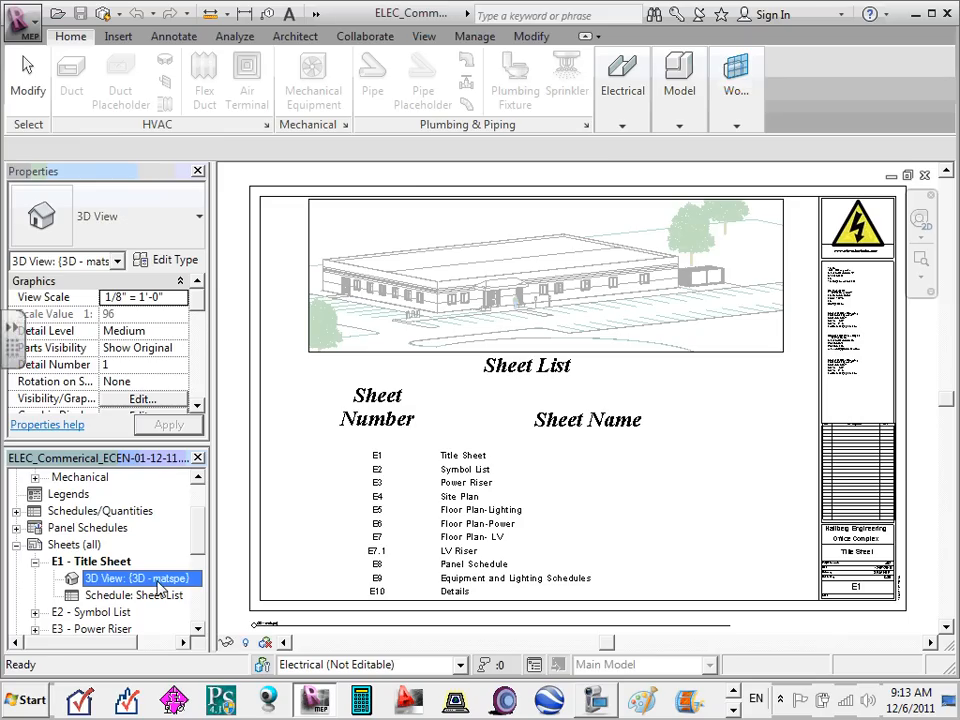
{"action": "double_click", "coordinate": [129, 596]}
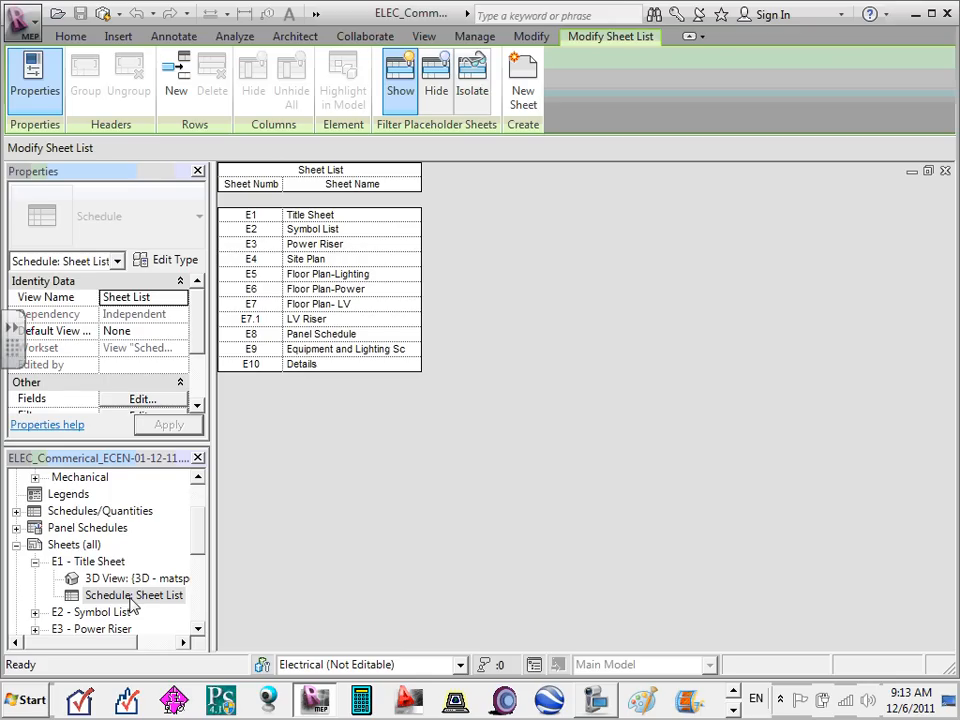
{"action": "double_click", "coordinate": [135, 579]}
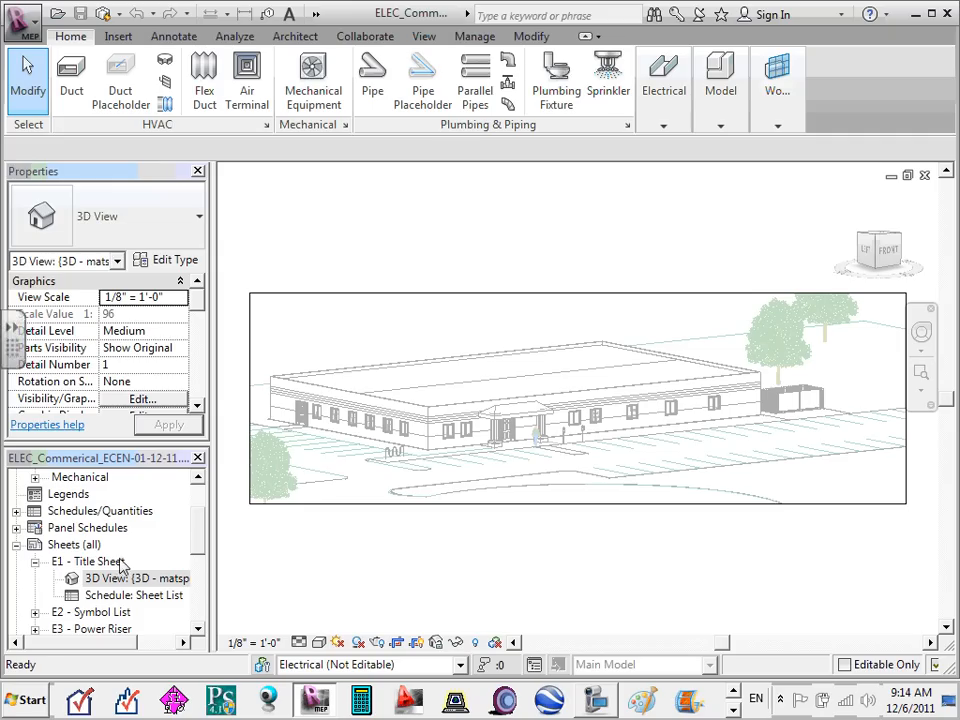
- Return to the E1 - Title Sheet and examine the project number, date, drafter and checker fields in its title block
{"action": "double_click", "coordinate": [113, 563]}
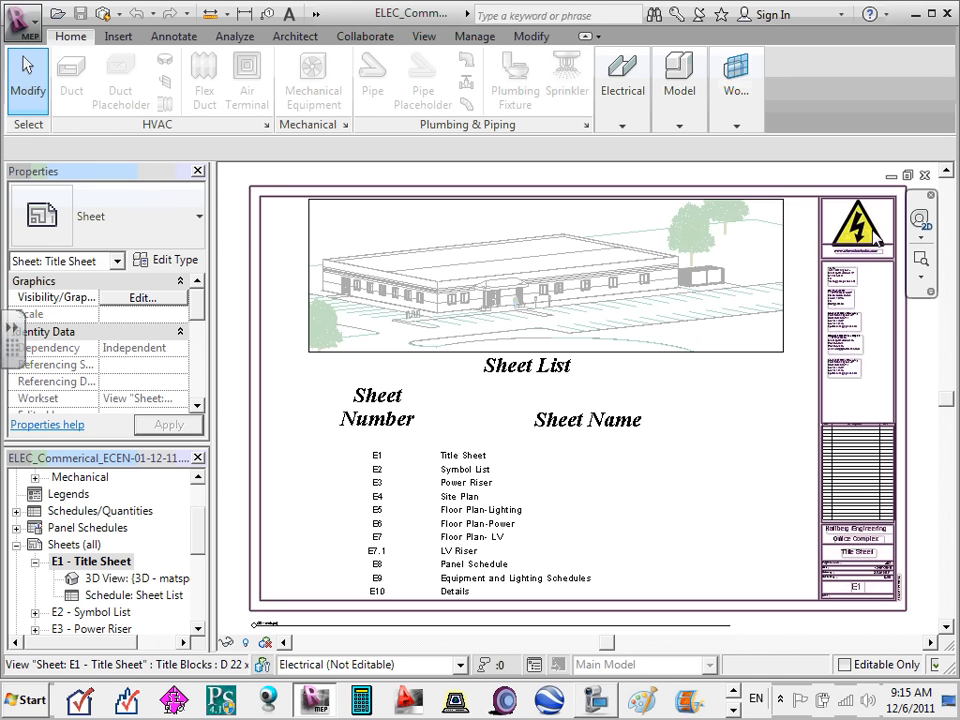
{"action": "scroll", "coordinate": [870, 580], "scroll_direction": "up", "scroll_amount": 5}
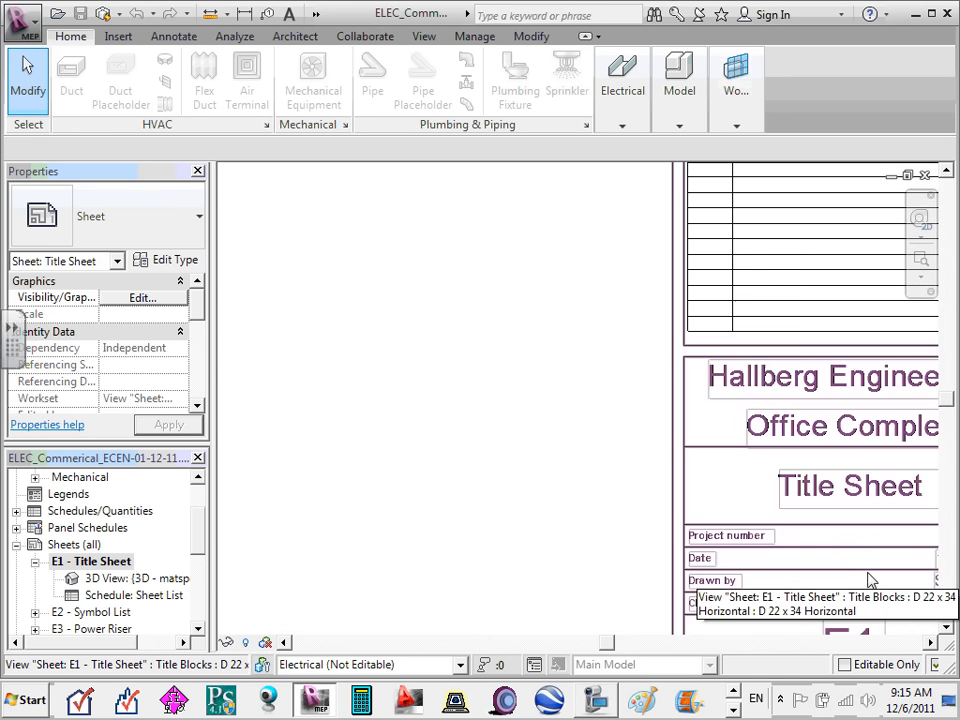
{"action": "scroll", "coordinate": [870, 580], "scroll_direction": "down", "scroll_amount": 5}
{"action": "scroll", "coordinate": [914, 572], "scroll_direction": "up", "scroll_amount": 1}
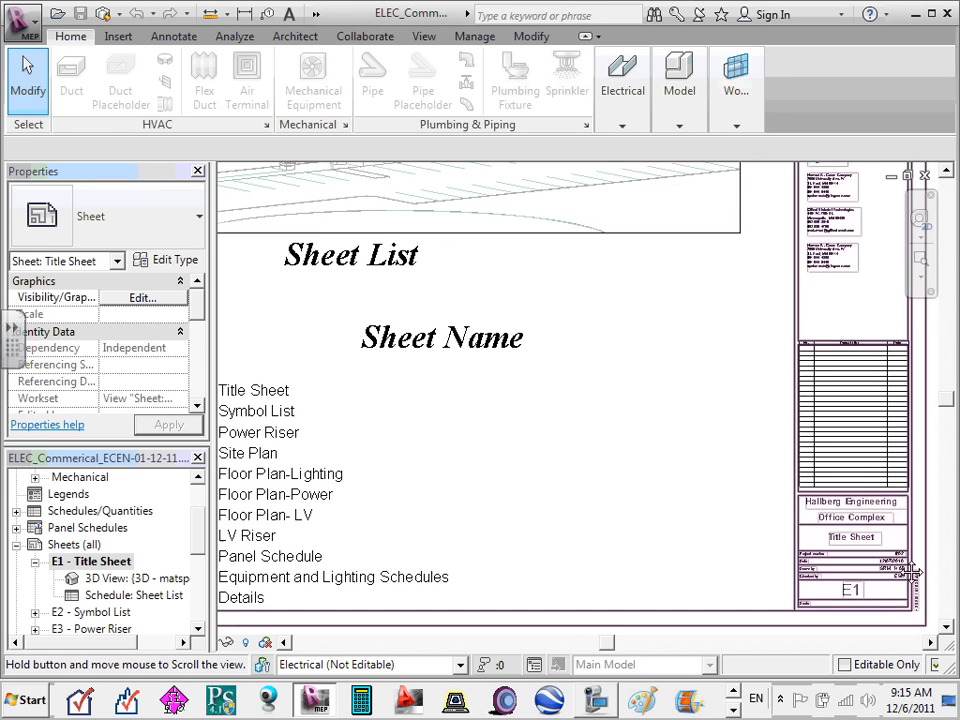
{"action": "scroll", "coordinate": [878, 566], "scroll_direction": "up", "scroll_amount": 4}
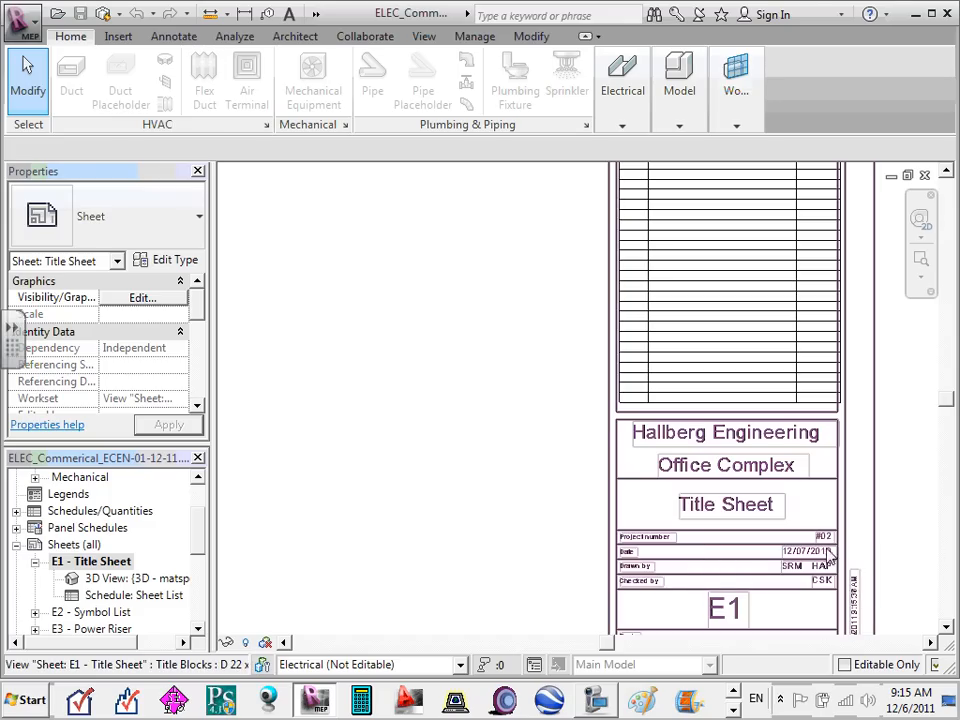
{"action": "middle_click_drag", "start_coordinate": [878, 561], "coordinate": [898, 437]}
{"action": "scroll", "coordinate": [880, 430], "scroll_direction": "up", "scroll_amount": 3}
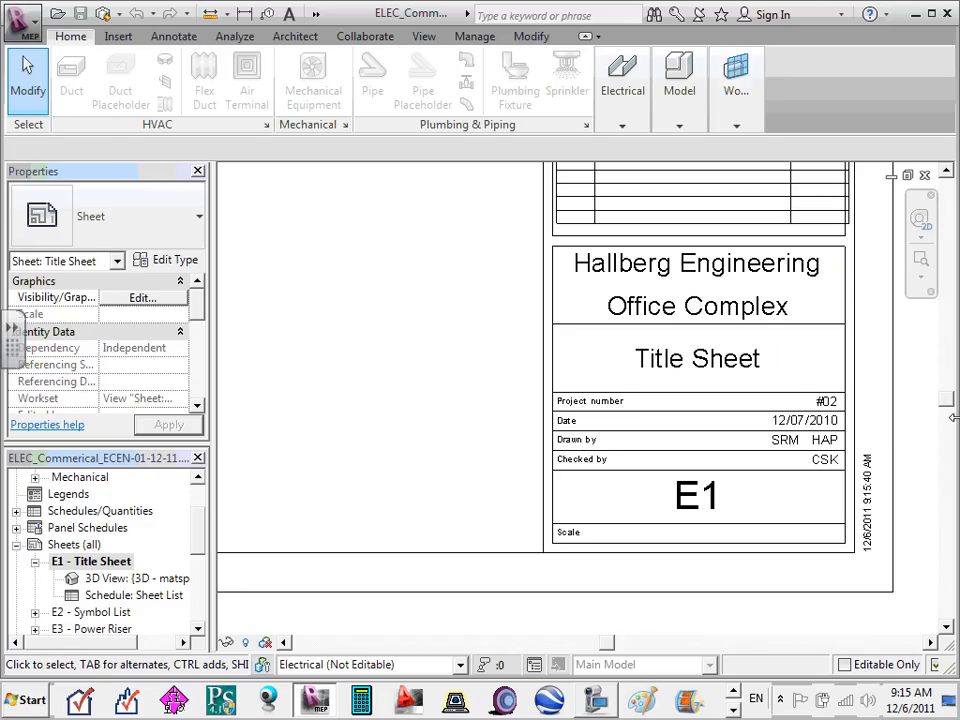
{"action": "scroll", "coordinate": [945, 412], "scroll_direction": "down", "scroll_amount": 5}
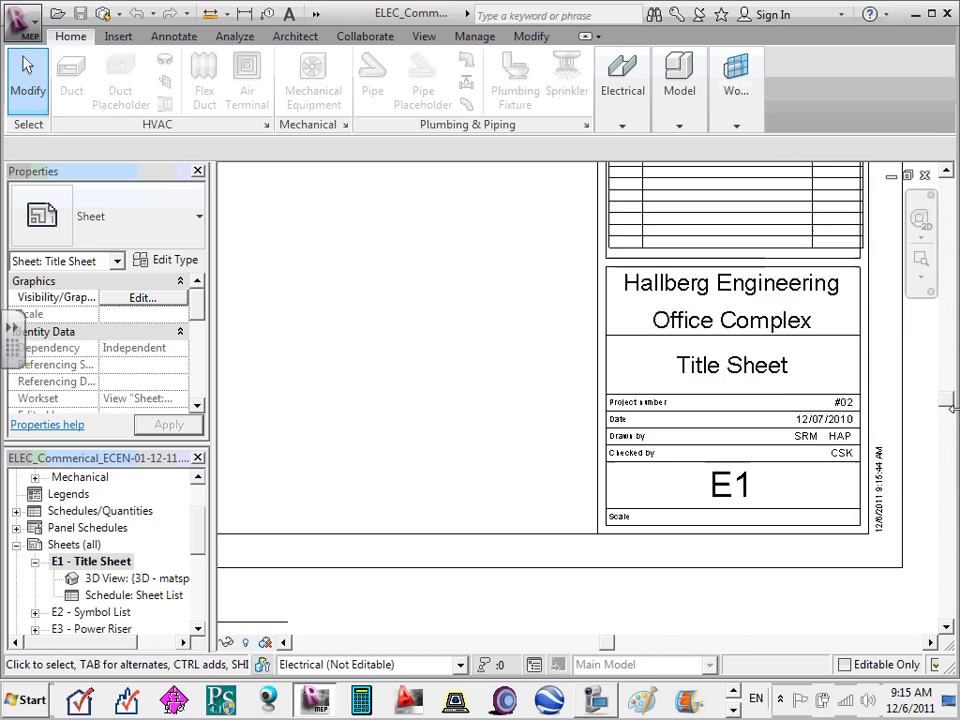
{"action": "middle_click_drag", "start_coordinate": [735, 303], "coordinate": [671, 506]}
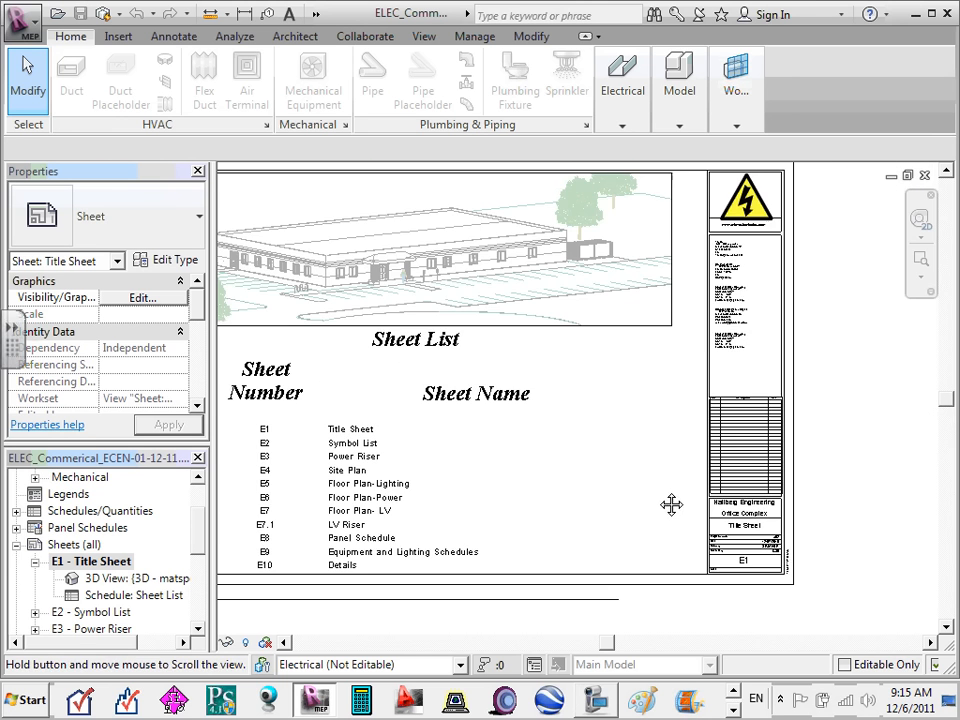
- Read through the consultants' company and contact blocks in the title block of the E1 sheet
{"action": "scroll", "coordinate": [750, 273], "scroll_direction": "up", "scroll_amount": 4}
{"action": "scroll", "coordinate": [747, 270], "scroll_direction": "up", "scroll_amount": 4}
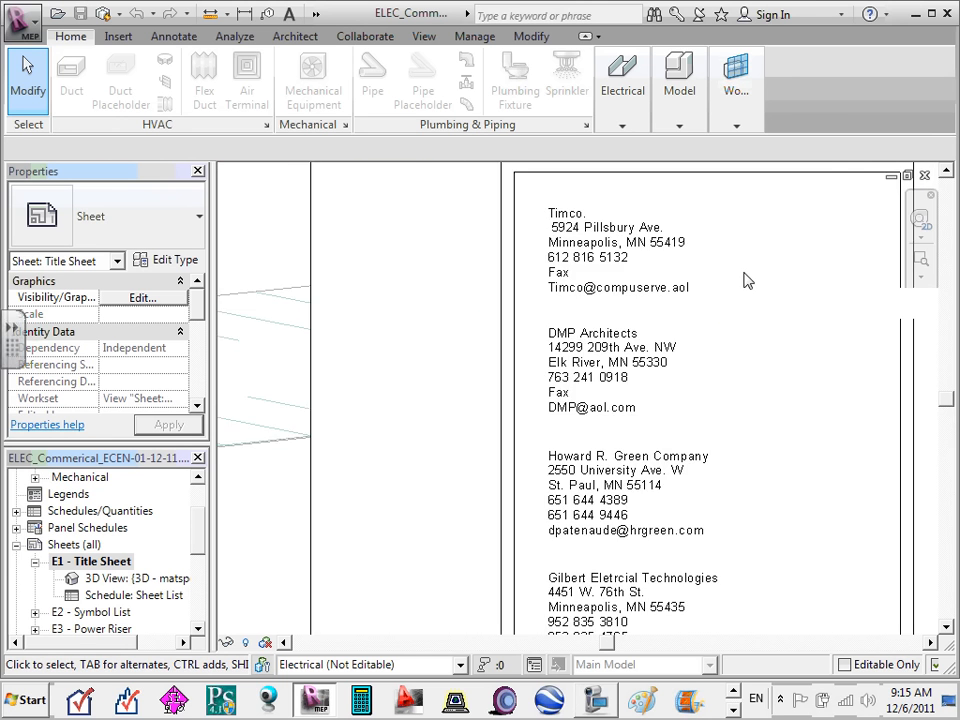
{"action": "scroll", "coordinate": [745, 273], "scroll_direction": "down", "scroll_amount": 2}
{"action": "scroll", "coordinate": [746, 368], "scroll_direction": "up", "scroll_amount": 2}
{"action": "scroll", "coordinate": [746, 376], "scroll_direction": "down", "scroll_amount": 5}
{"action": "middle_click_drag", "start_coordinate": [771, 430], "coordinate": [775, 398]}
{"action": "scroll", "coordinate": [761, 365], "scroll_direction": "up", "scroll_amount": 1}
{"action": "scroll", "coordinate": [761, 372], "scroll_direction": "up", "scroll_amount": 1}
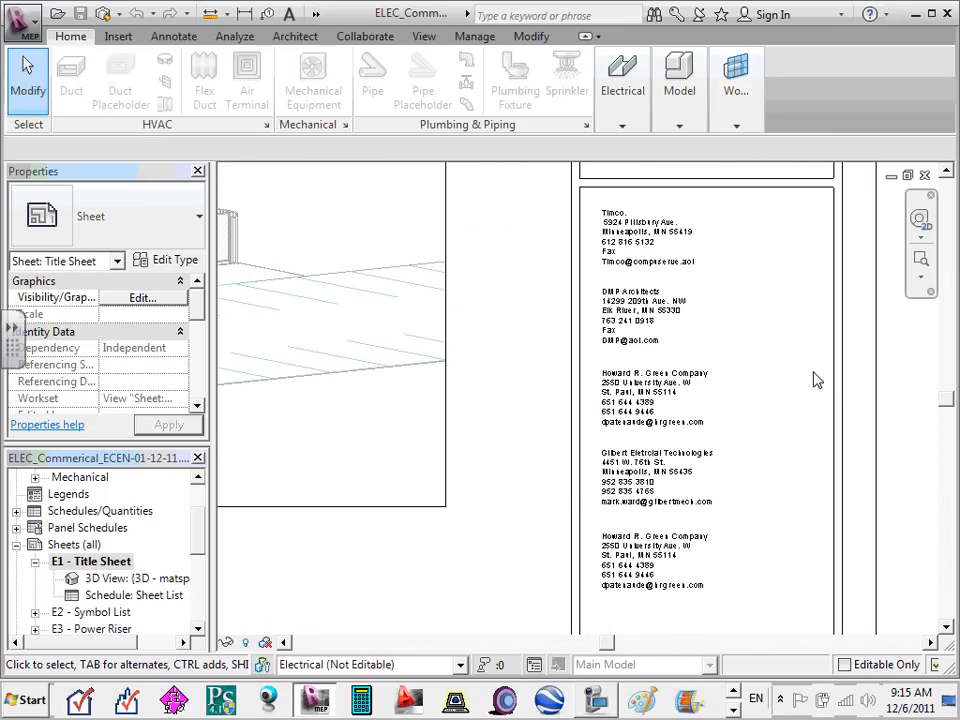
{"action": "scroll", "coordinate": [690, 260], "scroll_direction": "up", "scroll_amount": 4}
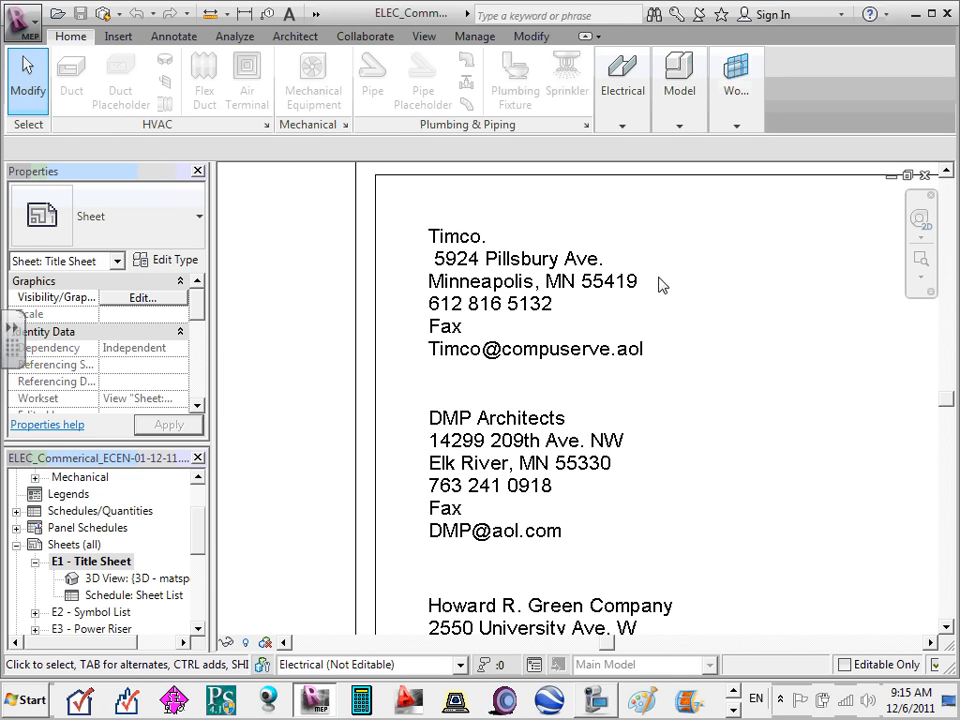
{"action": "scroll", "coordinate": [660, 281], "scroll_direction": "down", "scroll_amount": 3}
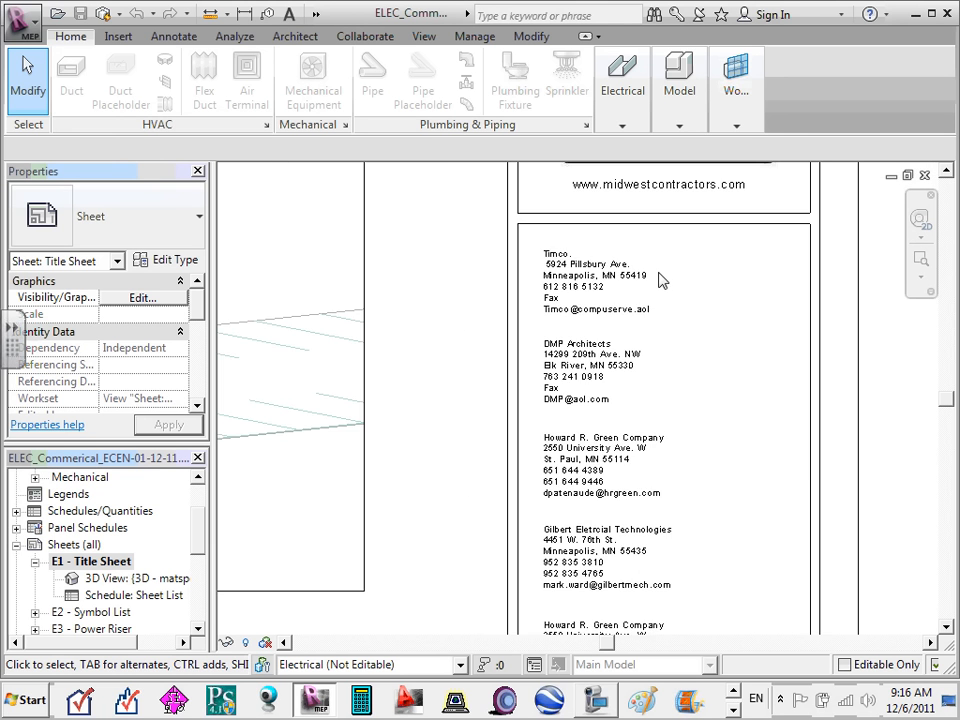
{"action": "scroll", "coordinate": [592, 590], "scroll_direction": "up", "scroll_amount": 3}
{"action": "scroll", "coordinate": [590, 565], "scroll_direction": "up", "scroll_amount": 1}
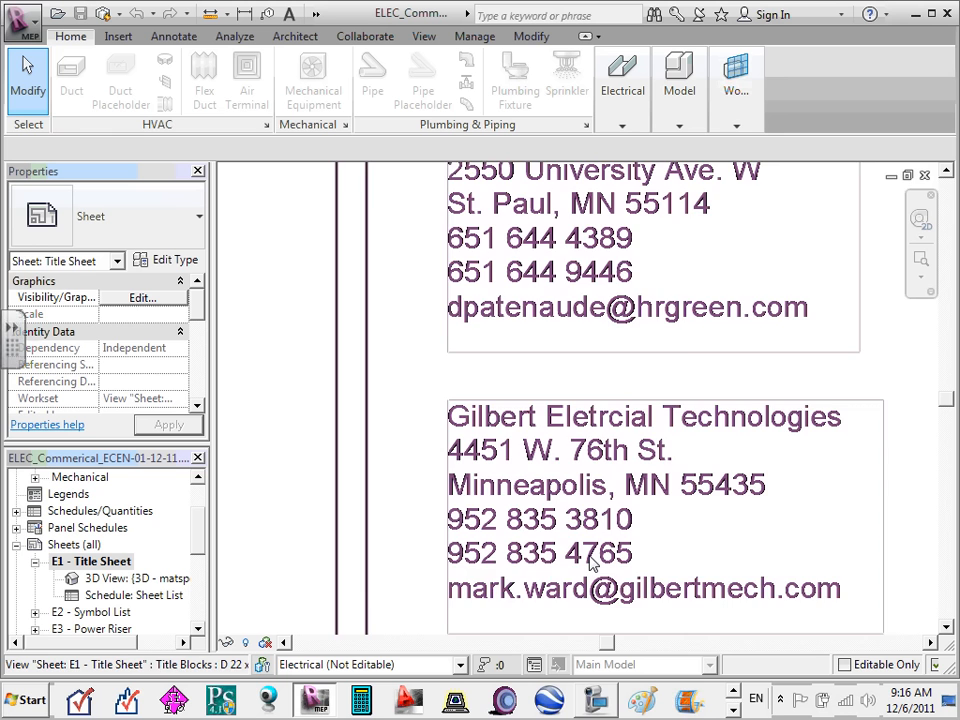
{"action": "scroll", "coordinate": [589, 555], "scroll_direction": "down", "scroll_amount": 5}
{"action": "scroll", "coordinate": [680, 560], "scroll_direction": "up", "scroll_amount": 2}
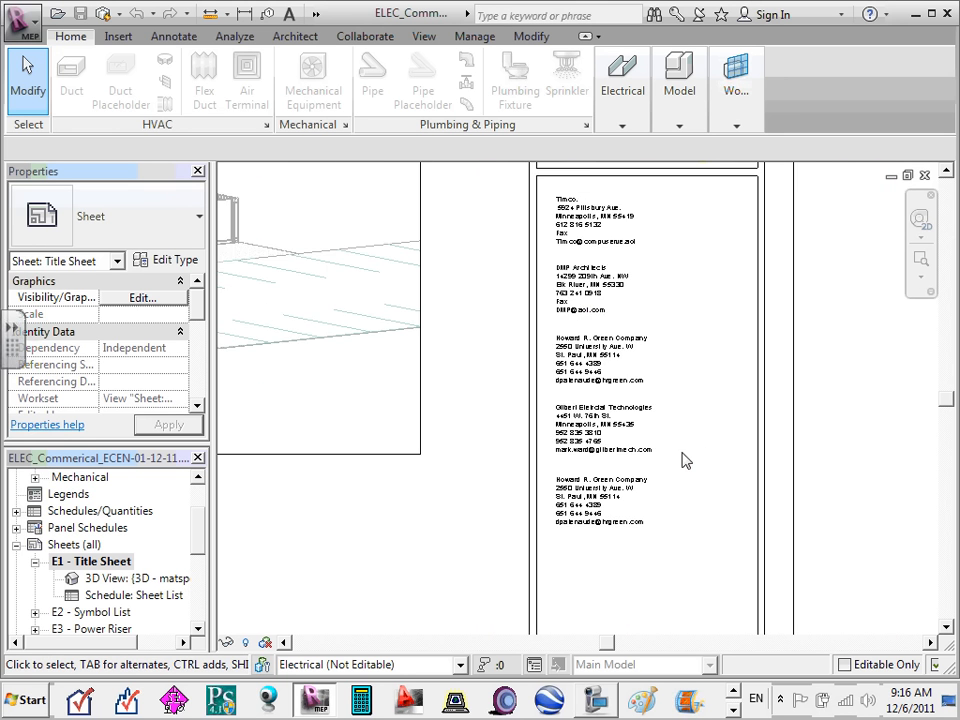
{"action": "scroll", "coordinate": [674, 510], "scroll_direction": "up", "scroll_amount": 3}
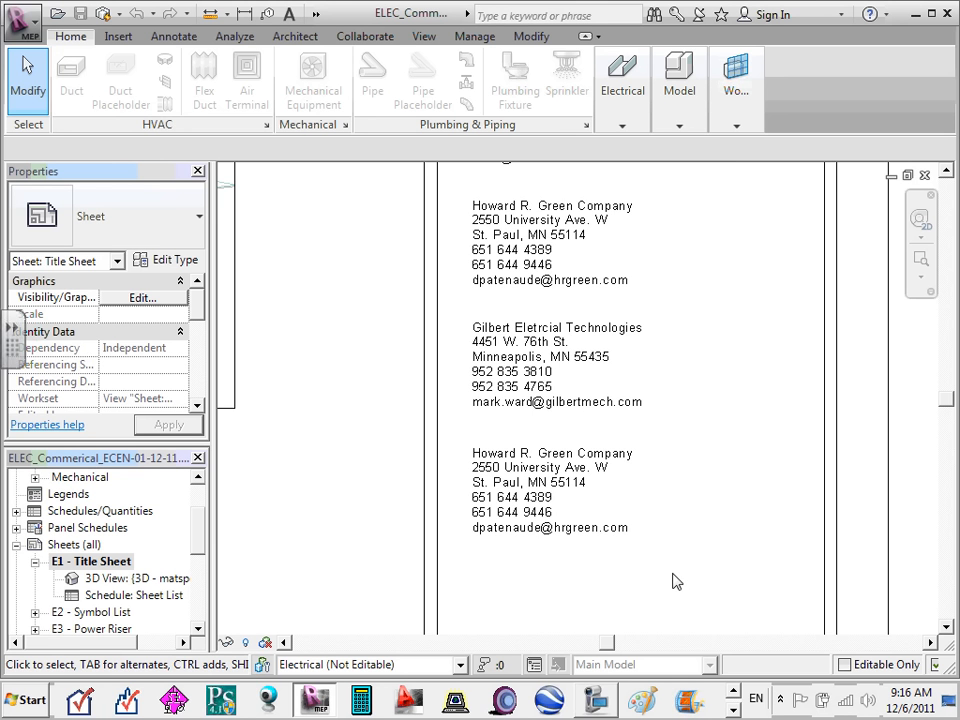
{"action": "scroll", "coordinate": [700, 500], "scroll_direction": "down", "scroll_amount": 4}
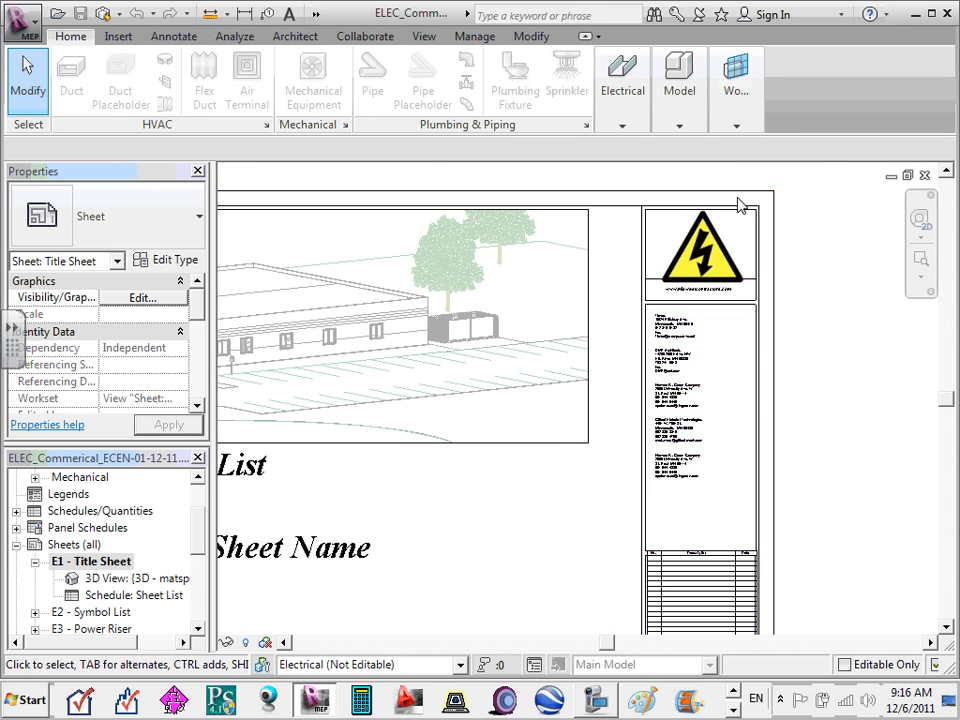
- Examine the logo and website line at the head of the title block, and return to the whole sheet
{"action": "scroll", "coordinate": [733, 220], "scroll_direction": "up", "scroll_amount": 5}
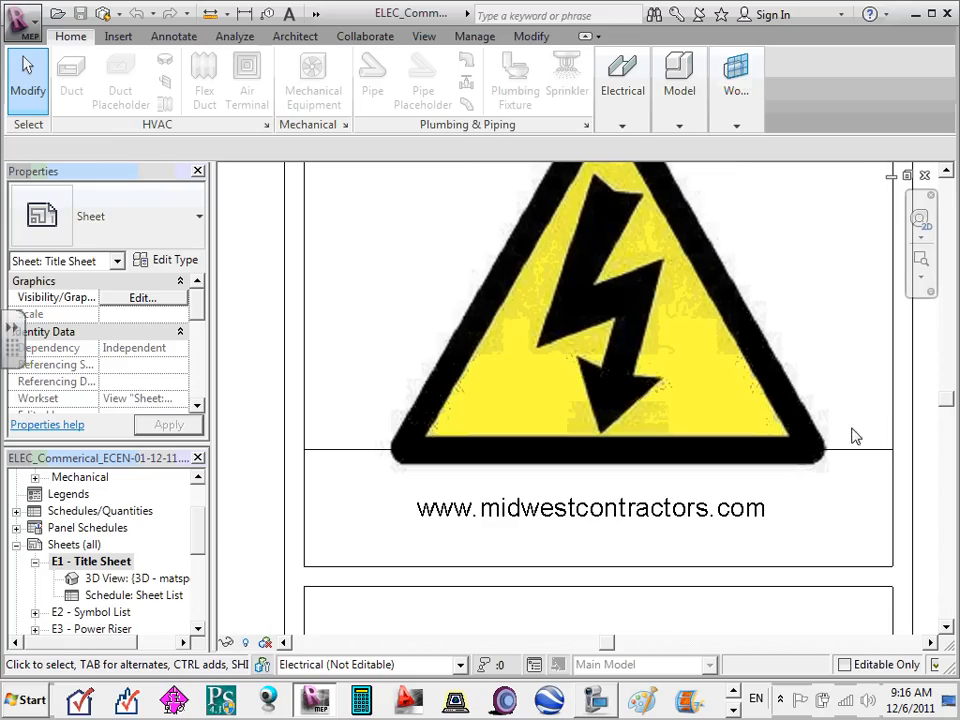
{"action": "scroll", "coordinate": [797, 407], "scroll_direction": "down", "scroll_amount": 8}
{"action": "scroll", "coordinate": [600, 425], "scroll_direction": "down", "scroll_amount": 3}
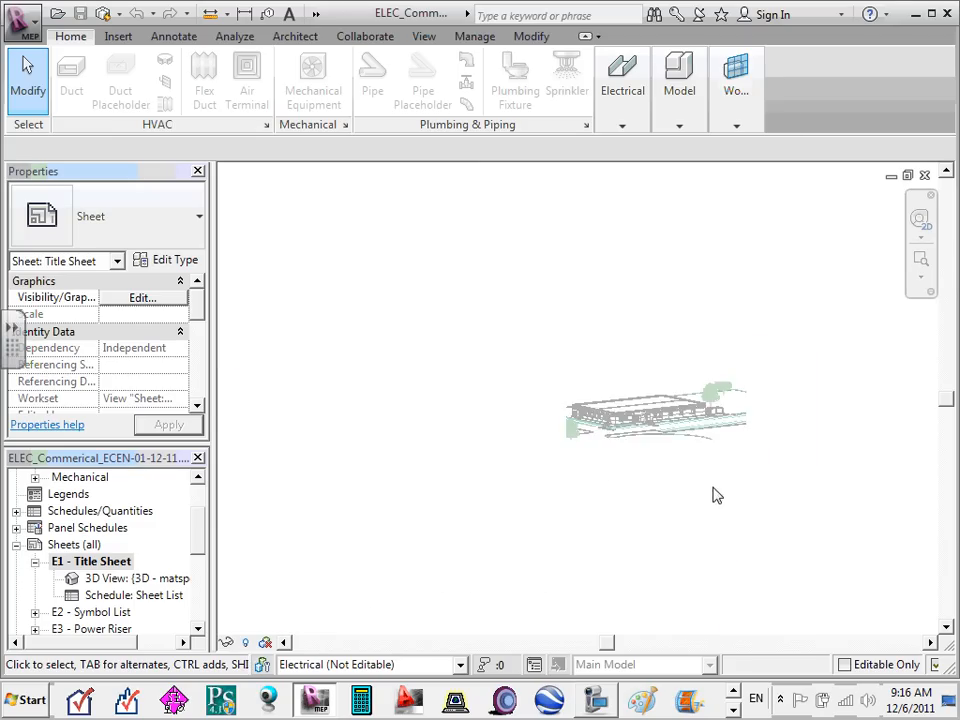
{"action": "scroll", "coordinate": [651, 544], "scroll_direction": "up", "scroll_amount": 6}
{"action": "scroll", "coordinate": [645, 510], "scroll_direction": "down", "scroll_amount": 2}
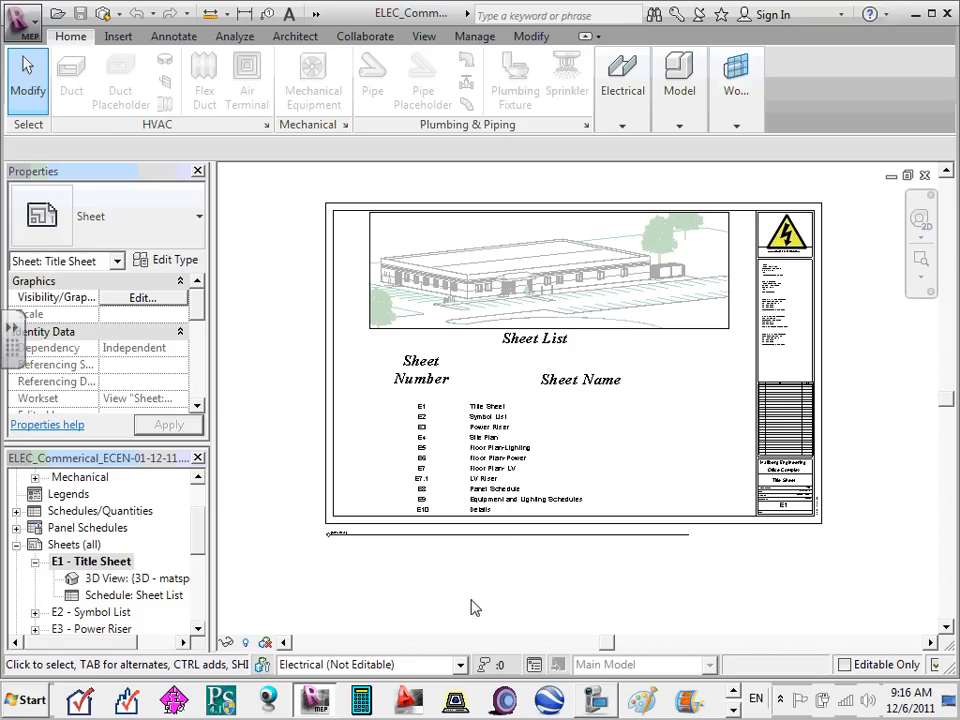
- Collapse the E1 entry, open the E2 - Symbol List sheet and open its Symbols drafting view
{"action": "left_click", "coordinate": [35, 562]}
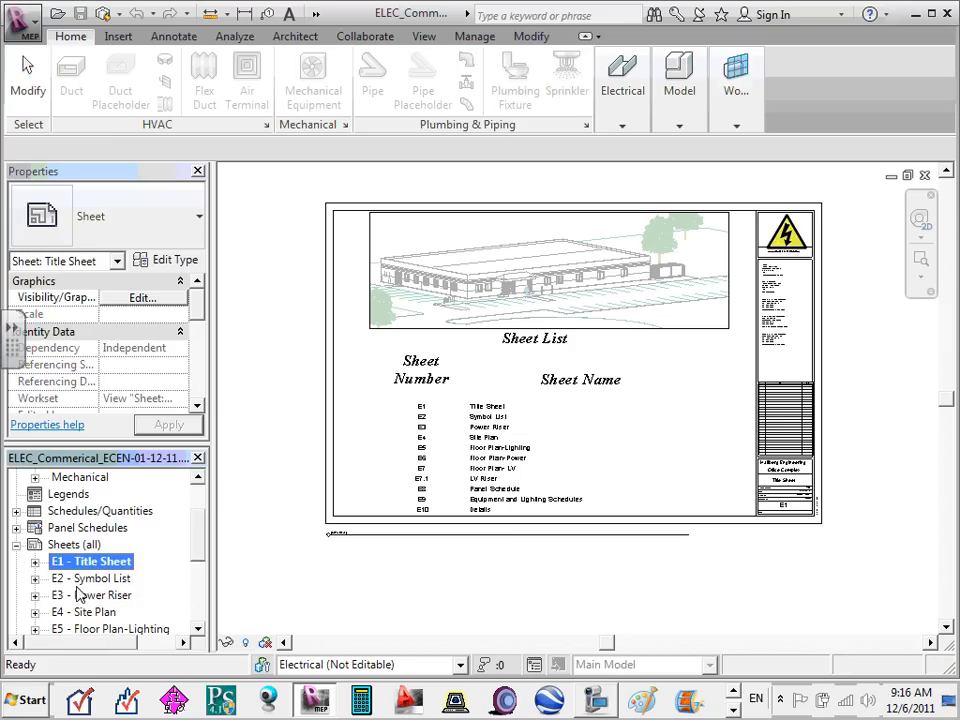
{"action": "double_click", "coordinate": [62, 579]}
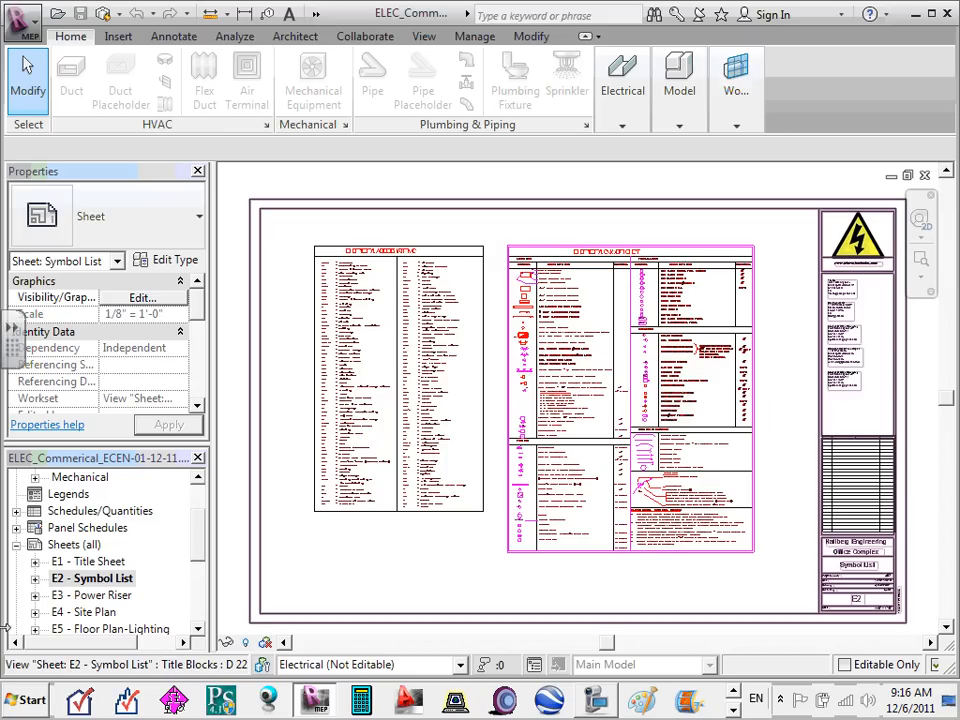
{"action": "left_click", "coordinate": [35, 579]}
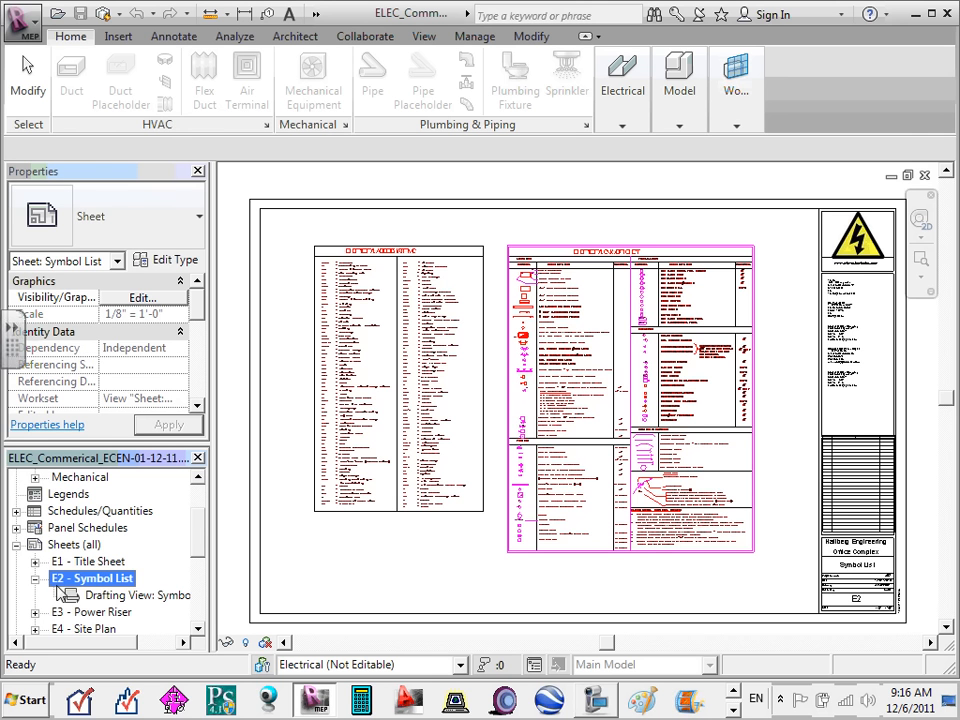
{"action": "double_click", "coordinate": [163, 599]}
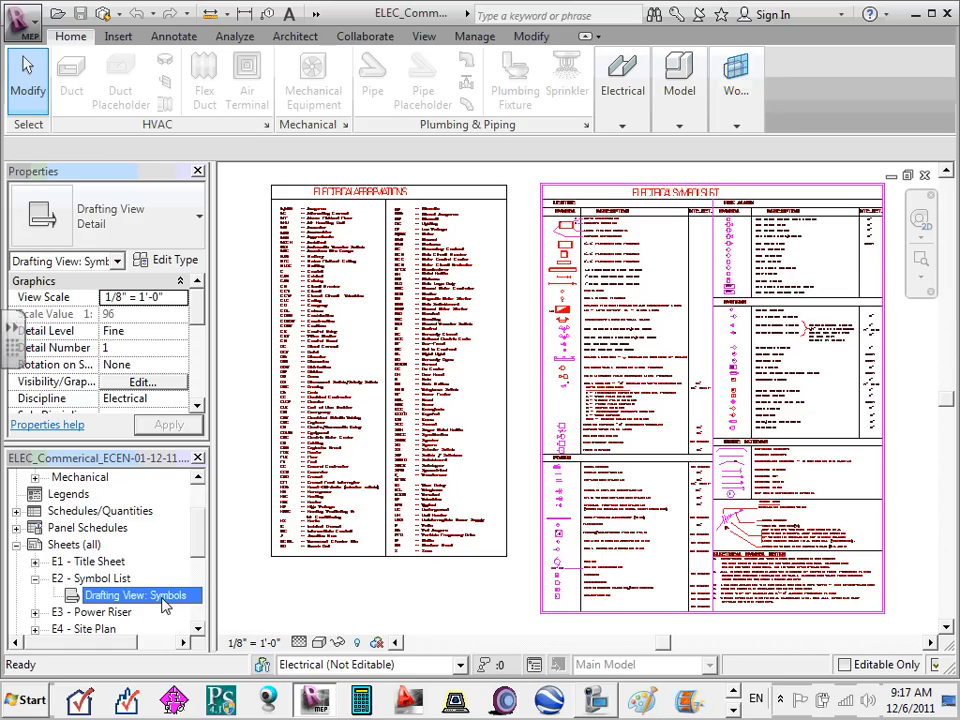
- Collapse the E2 entry, open the E3 - Power Riser sheet and expand its list of views
{"action": "left_click", "coordinate": [35, 582]}
{"action": "left_click", "coordinate": [35, 578]}
{"action": "scroll", "coordinate": [70, 596], "scroll_direction": "down", "scroll_amount": 1}
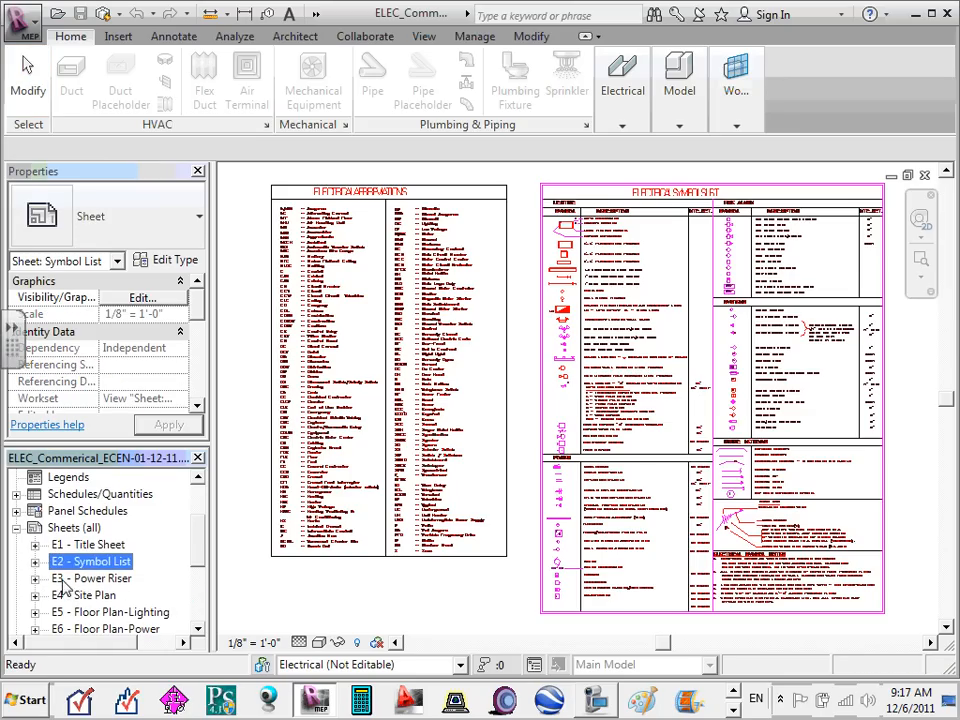
{"action": "double_click", "coordinate": [98, 580]}
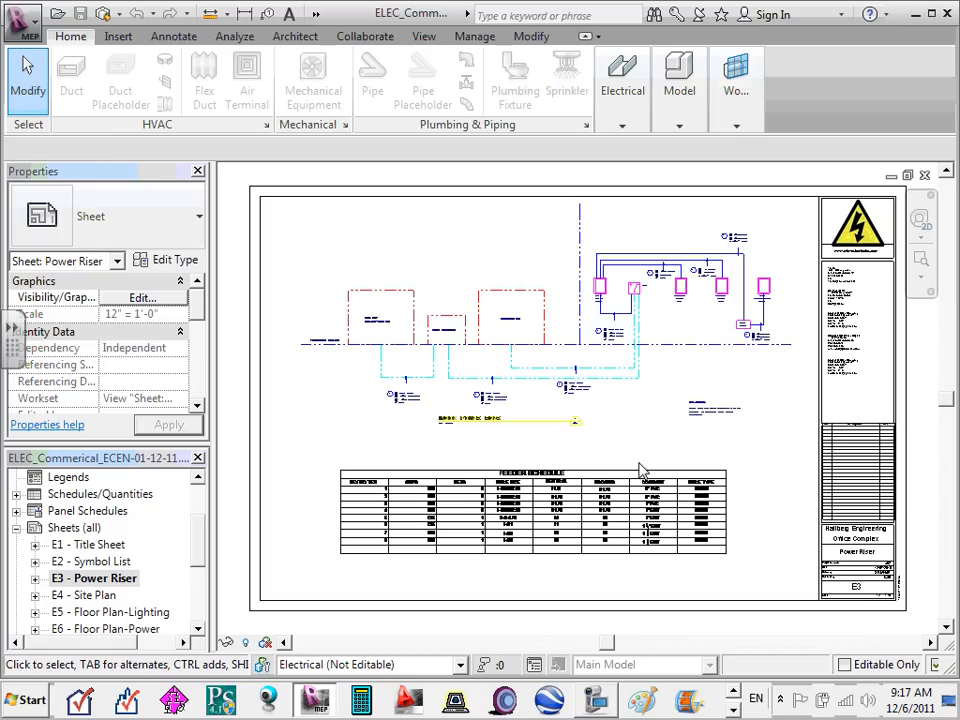
{"action": "left_click", "coordinate": [44, 579]}
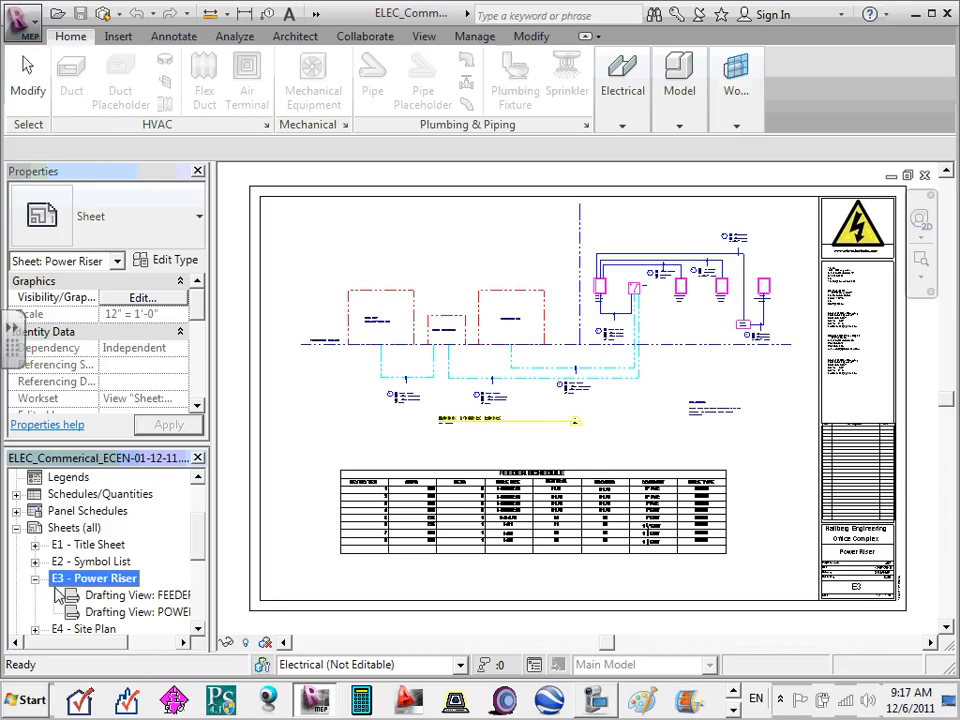
- Examine the FEEDER SCHEDULE drafting view of sheet E3 and open the sheet's power riser drafting view
{"action": "double_click", "coordinate": [133, 598]}
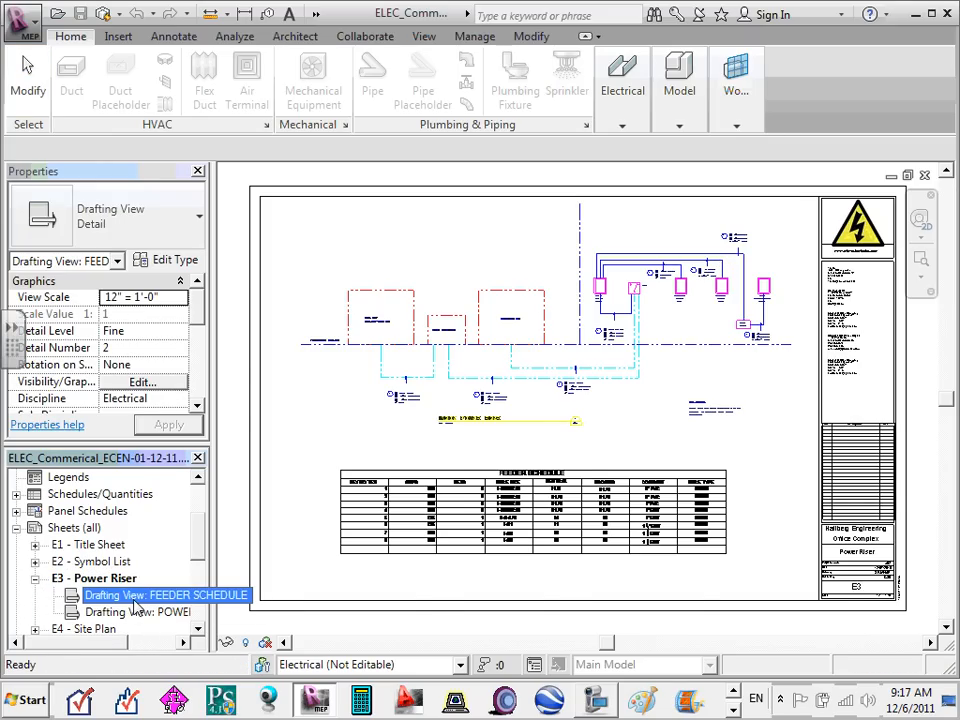
{"action": "scroll", "coordinate": [561, 379], "scroll_direction": "up", "scroll_amount": 3}
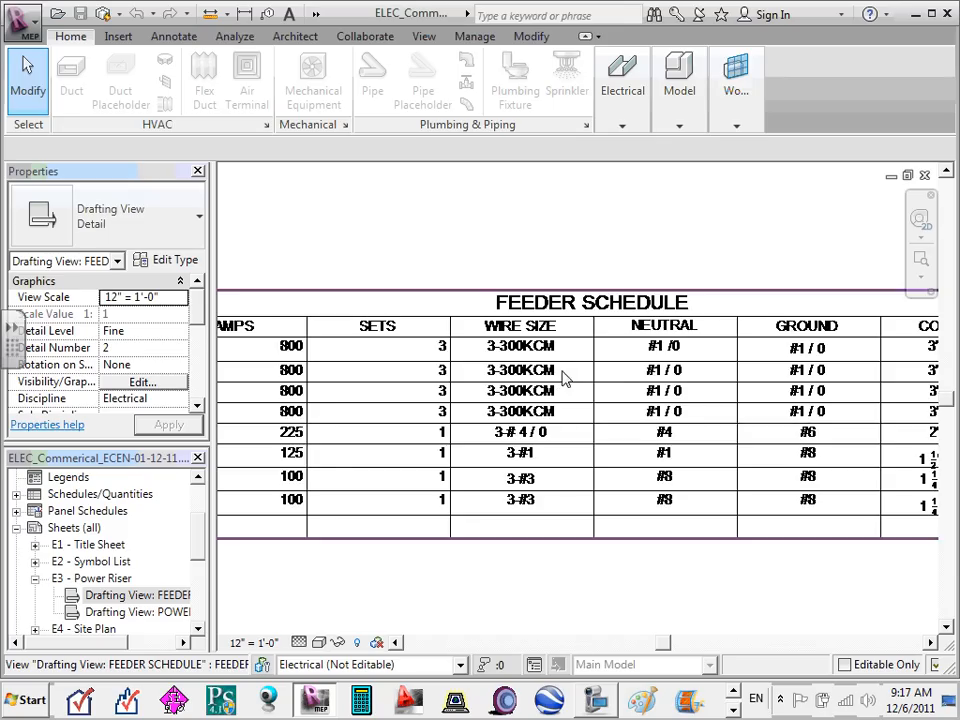
{"action": "scroll", "coordinate": [565, 379], "scroll_direction": "down", "scroll_amount": 3}
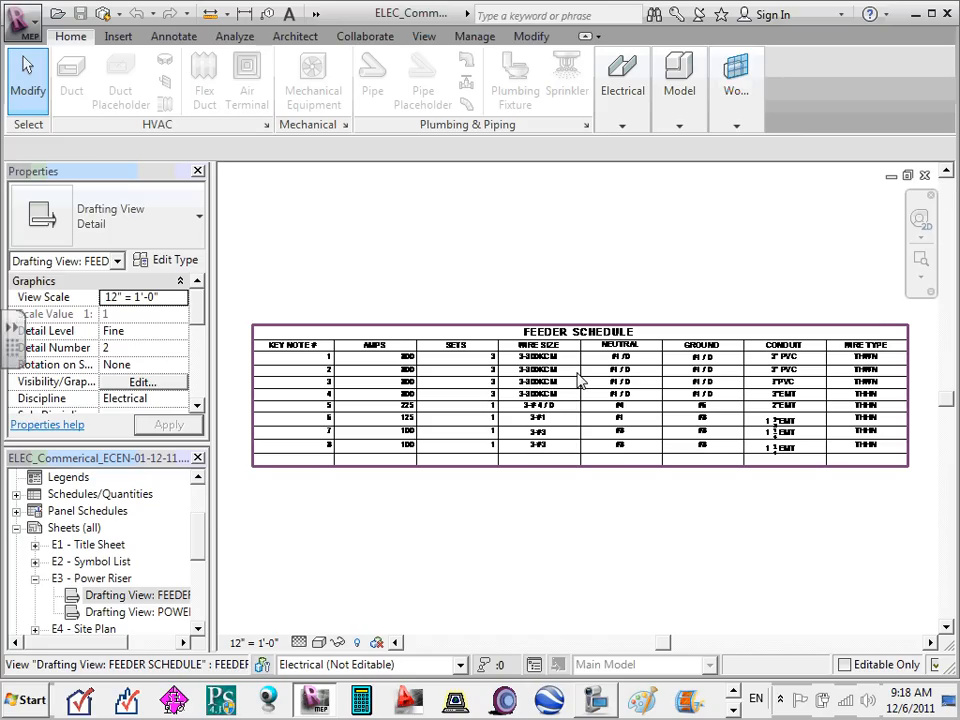
{"action": "left_click", "coordinate": [150, 612]}
{"action": "double_click", "coordinate": [150, 612]}
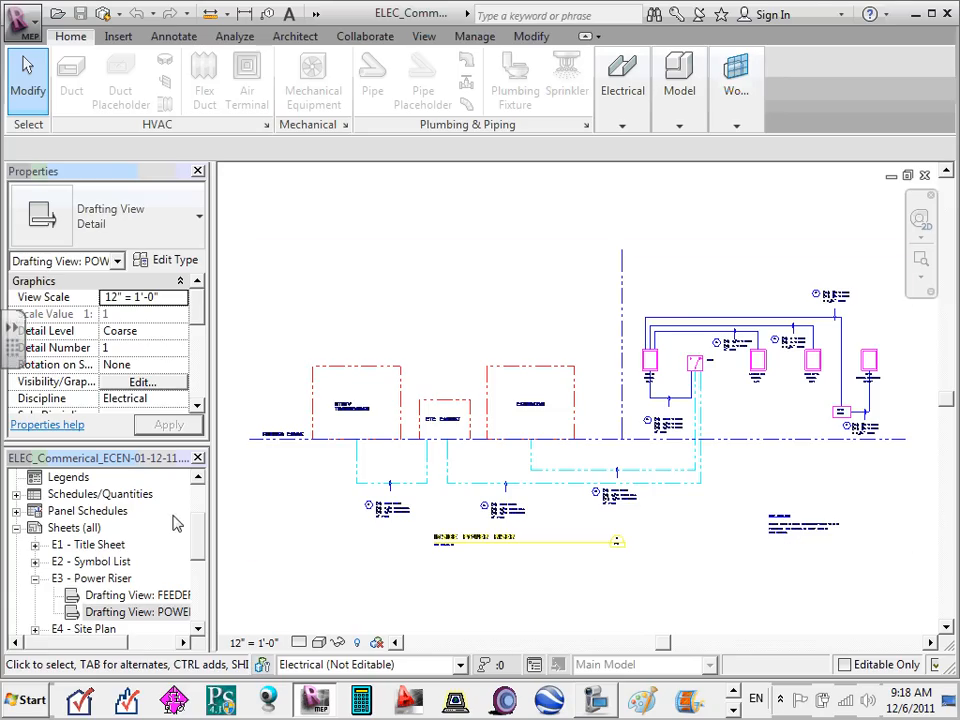
- Return to the E3 - Power Riser sheet and move the power riser viewport slightly down and left, just above the feeder schedule
{"action": "double_click", "coordinate": [98, 579]}
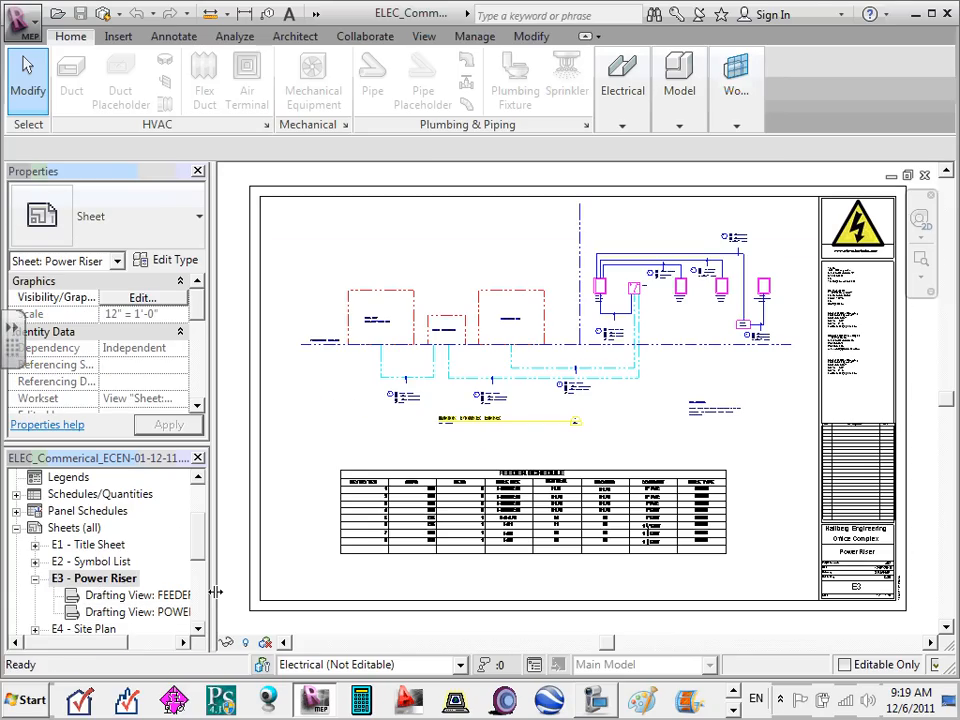
{"action": "left_click", "coordinate": [410, 250]}
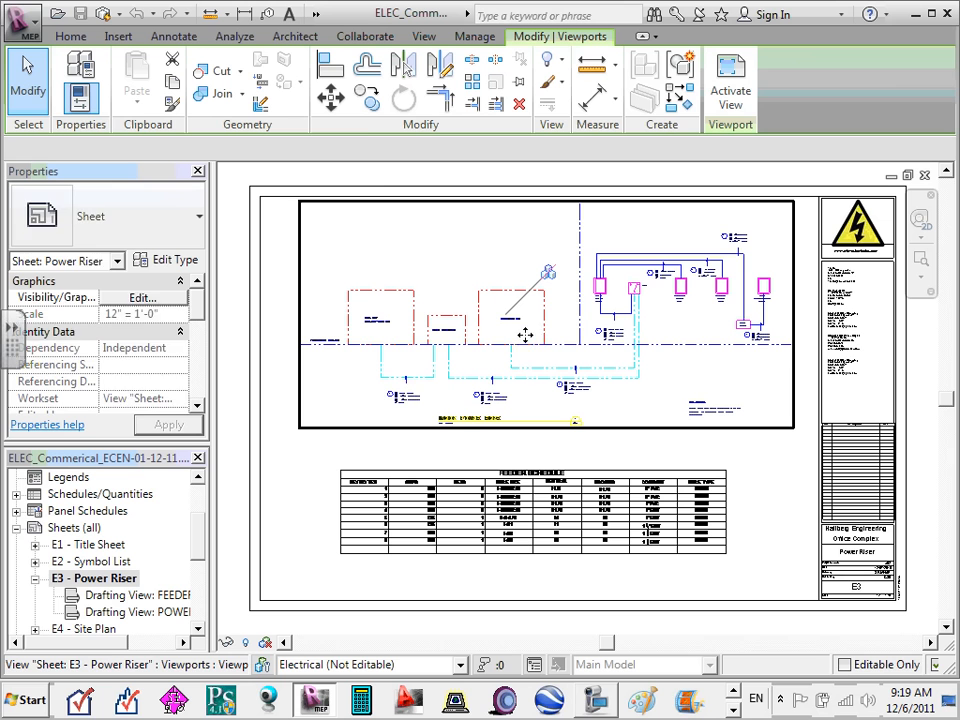
{"action": "left_click_drag", "start_coordinate": [334, 427], "coordinate": [333, 489]}
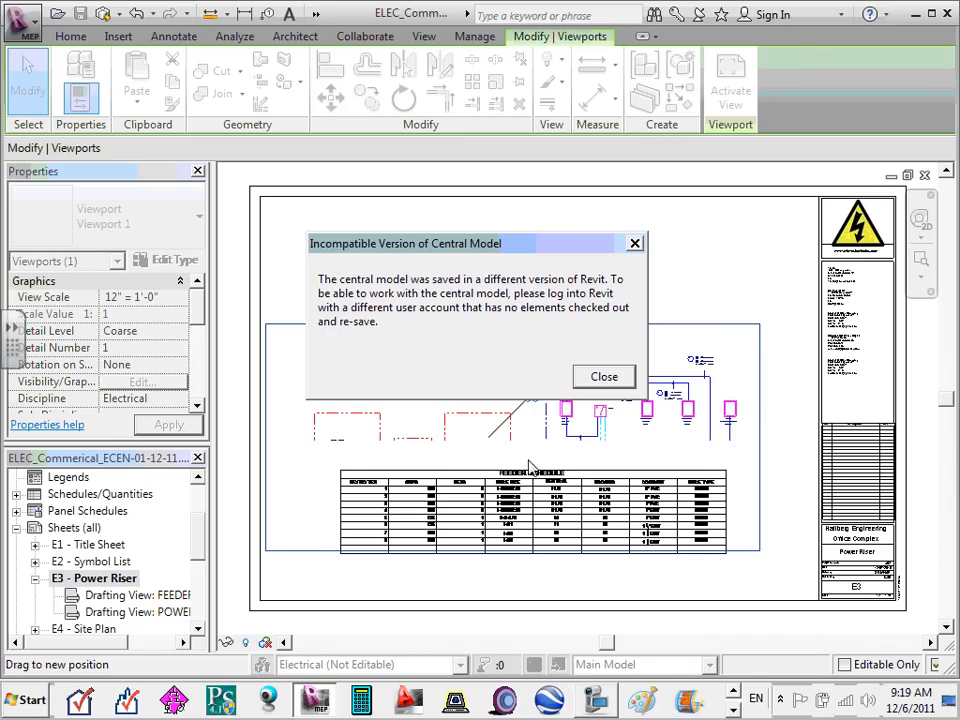
{"action": "left_click", "coordinate": [615, 377]}
{"action": "left_click_drag", "start_coordinate": [585, 328], "coordinate": [611, 236]}
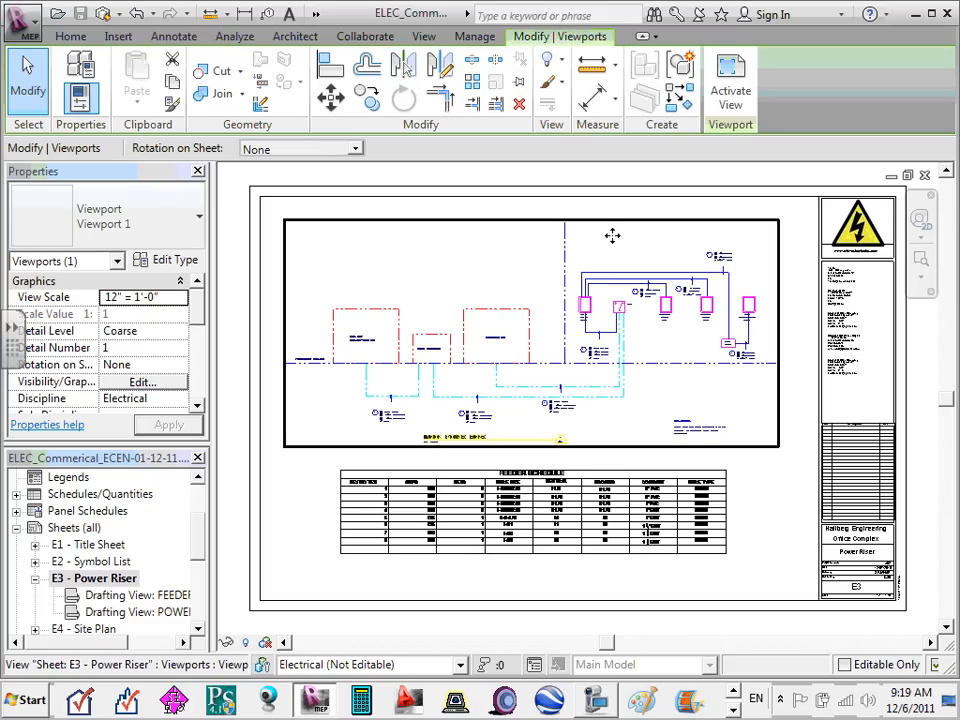
{"action": "left_click", "coordinate": [296, 535]}
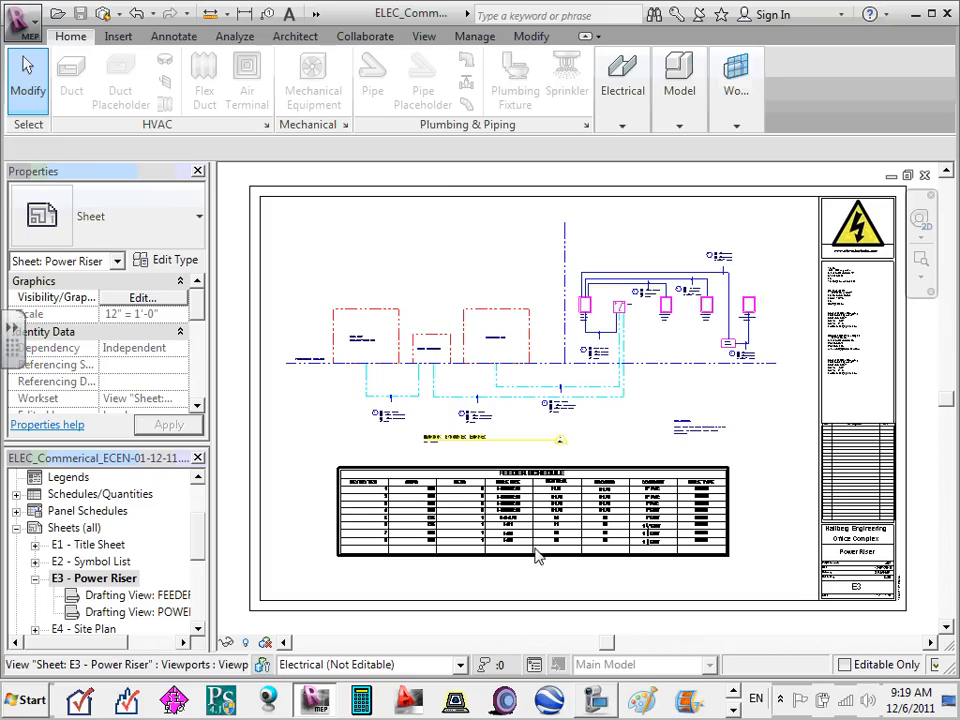
- Move the FEEDER SCHEDULE viewport on sheet E3 across to the title block and back, placing it slightly lower and farther left
{"action": "left_click_drag", "start_coordinate": [535, 567], "coordinate": [650, 560]}
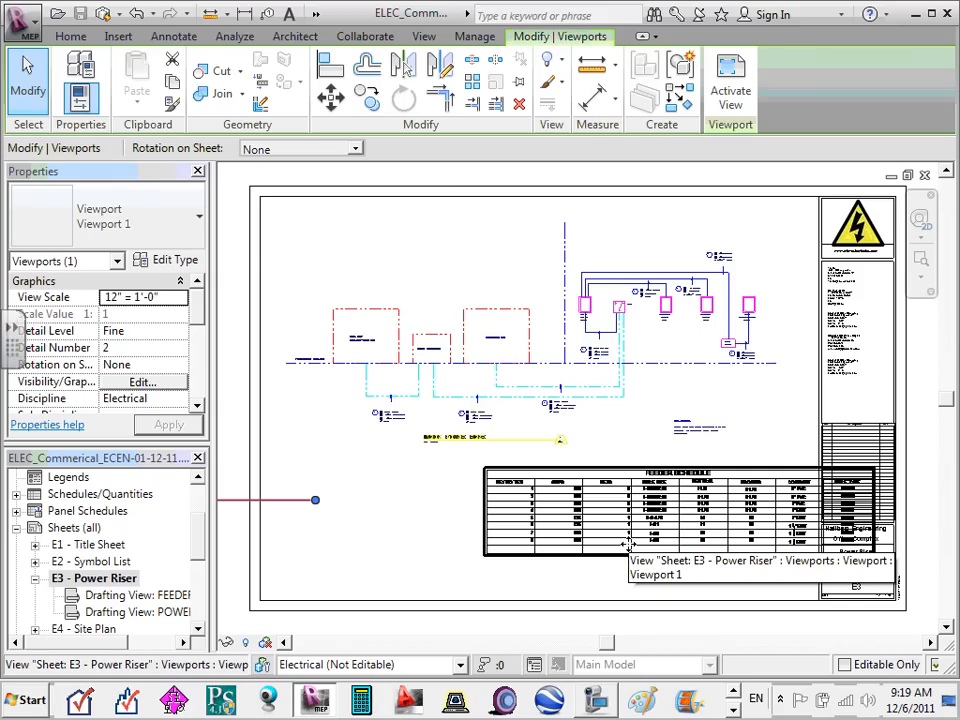
{"action": "left_click_drag", "start_coordinate": [777, 469], "coordinate": [604, 483]}
{"action": "left_click", "coordinate": [242, 489]}
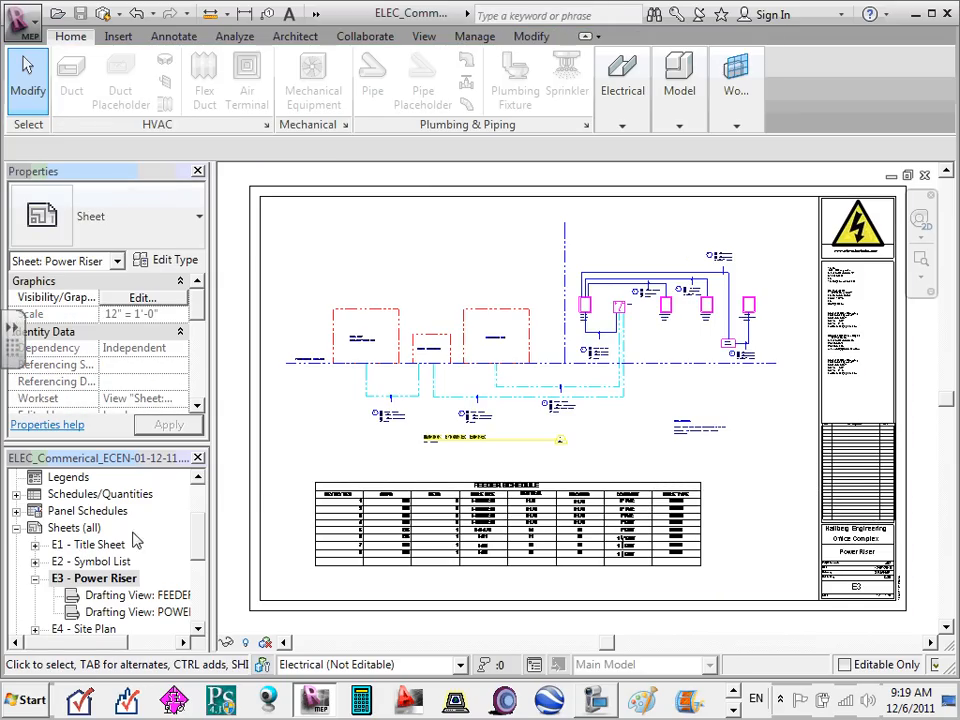
- Collapse the E3 entry, open the E4 - Site Plan sheet and examine the tag of a parking lot light pole
{"action": "left_click", "coordinate": [35, 578]}
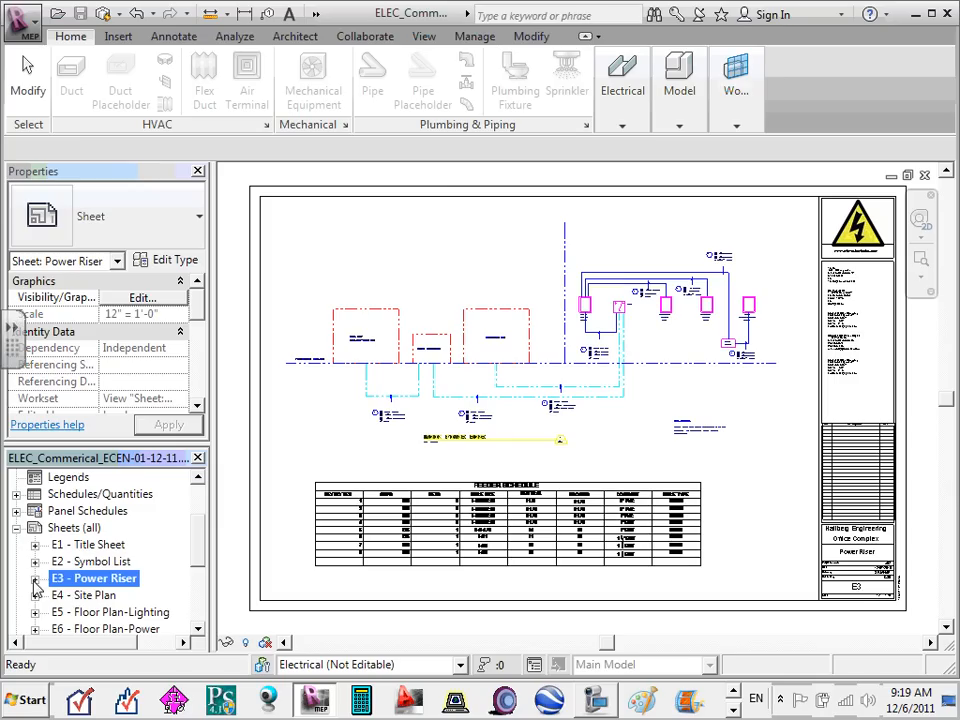
{"action": "double_click", "coordinate": [84, 597]}
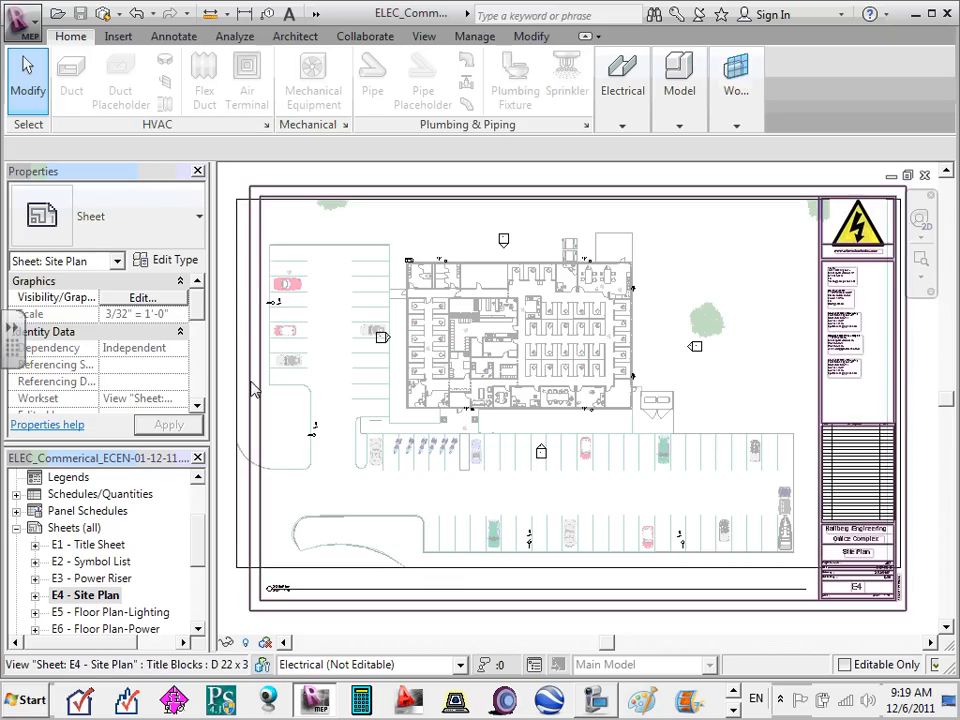
{"action": "scroll", "coordinate": [315, 430], "scroll_direction": "up", "scroll_amount": 6}
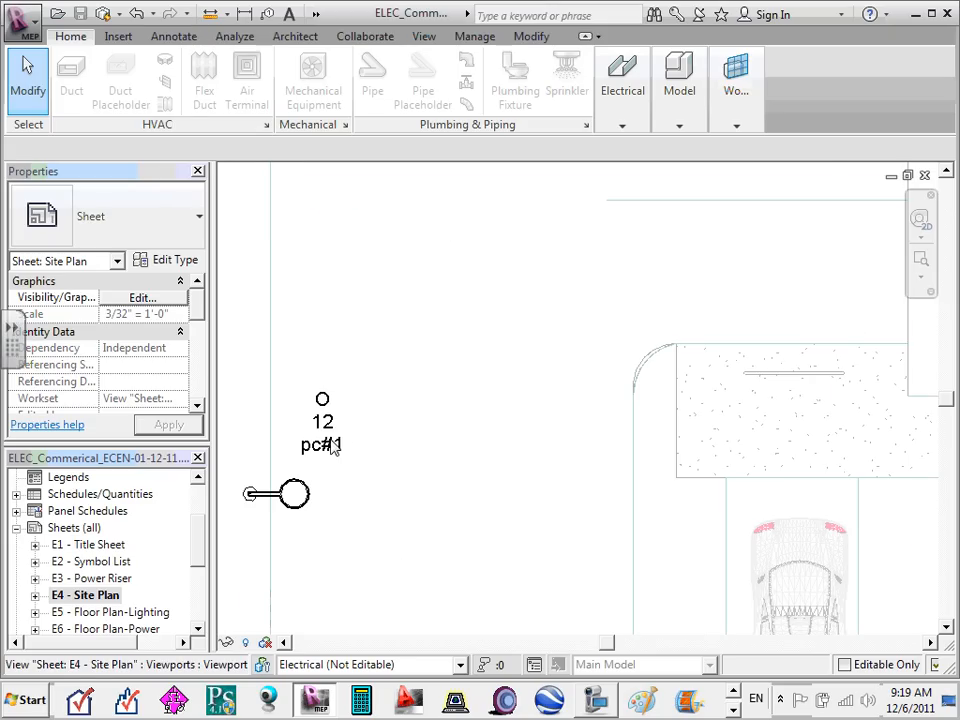
{"action": "scroll", "coordinate": [333, 445], "scroll_direction": "down", "scroll_amount": 3}
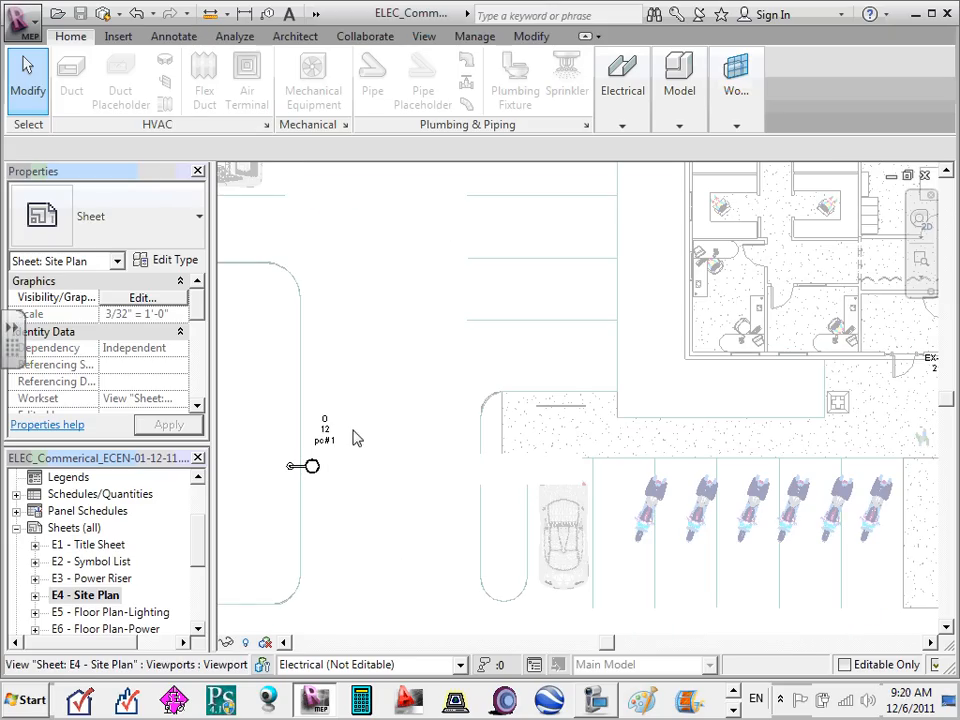
{"action": "scroll", "coordinate": [352, 438], "scroll_direction": "down", "scroll_amount": 3}
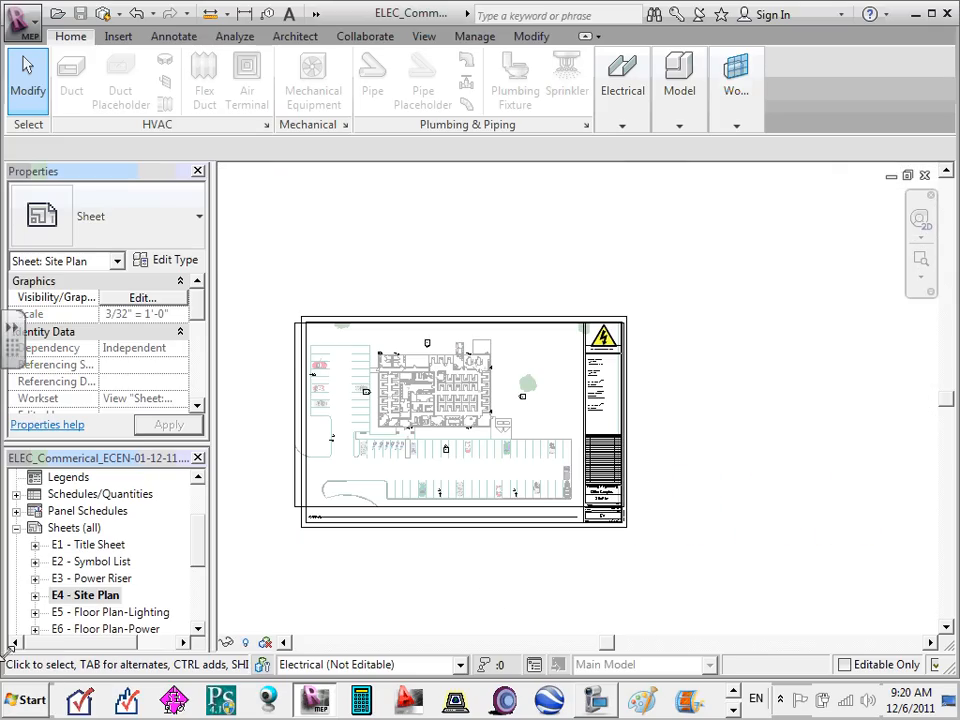
- Expand the E4 entry's list of views, open its 3-Site Plan floor plan and look over the building and parking lot
{"action": "left_click", "coordinate": [35, 595]}
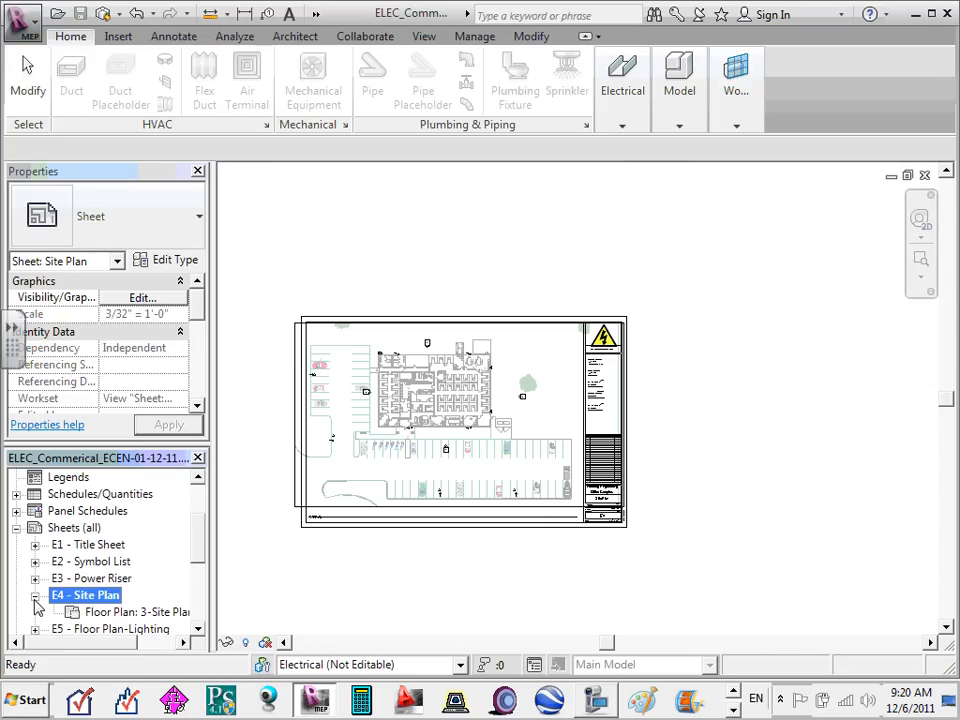
{"action": "left_click", "coordinate": [198, 629]}
{"action": "left_click", "coordinate": [200, 630]}
{"action": "left_click", "coordinate": [200, 630]}
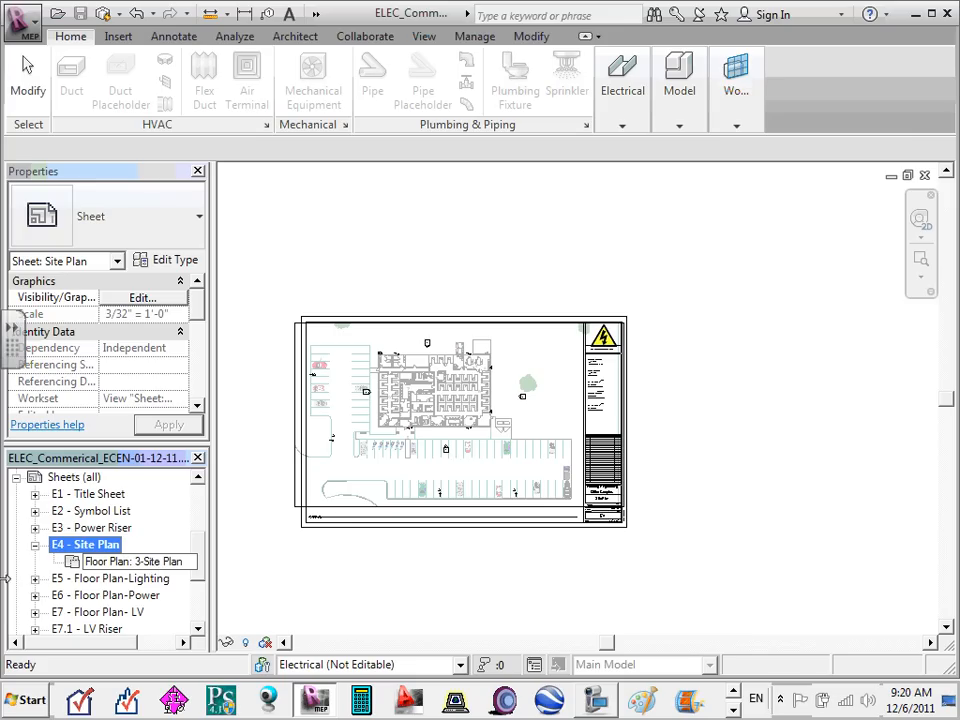
{"action": "double_click", "coordinate": [154, 566]}
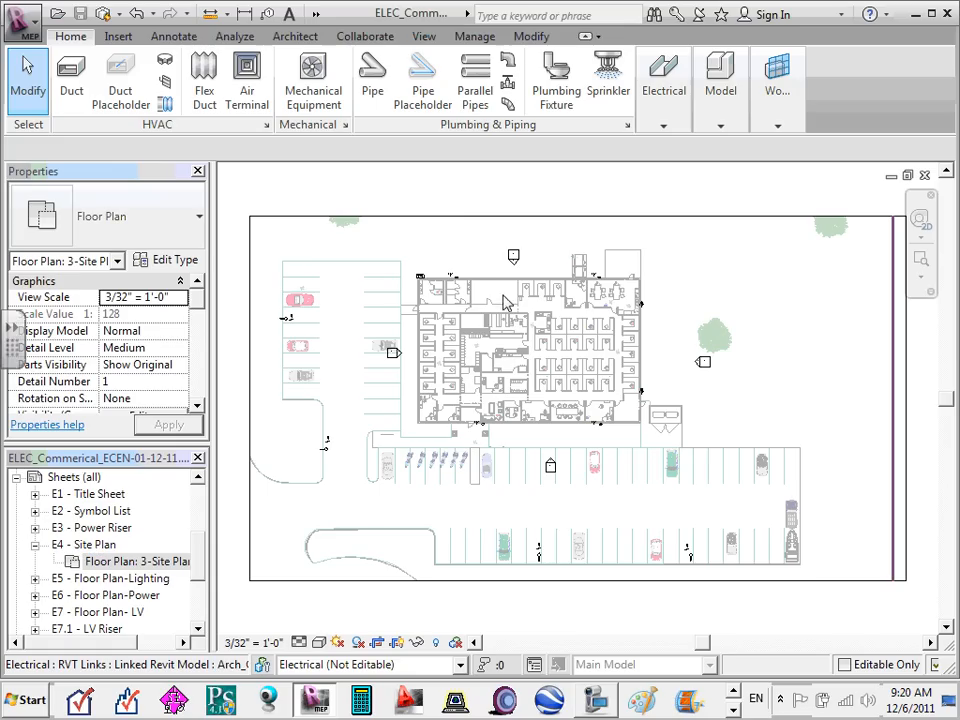
{"action": "scroll", "coordinate": [504, 297], "scroll_direction": "up", "scroll_amount": 1}
{"action": "middle_click_drag", "start_coordinate": [584, 333], "coordinate": [657, 347]}
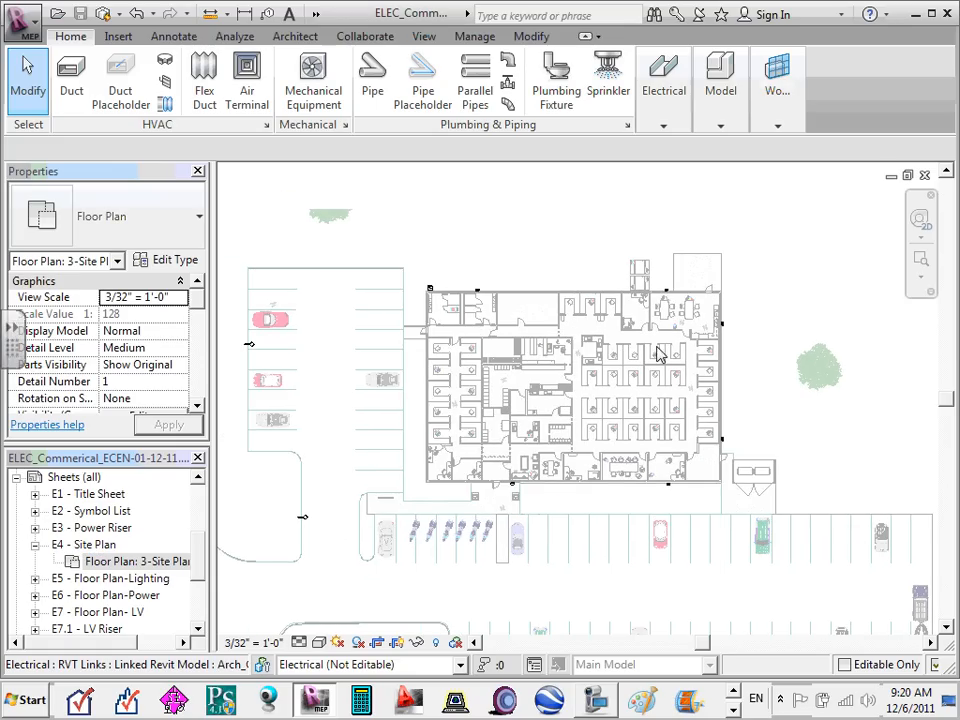
{"action": "scroll", "coordinate": [606, 336], "scroll_direction": "down", "scroll_amount": 1}
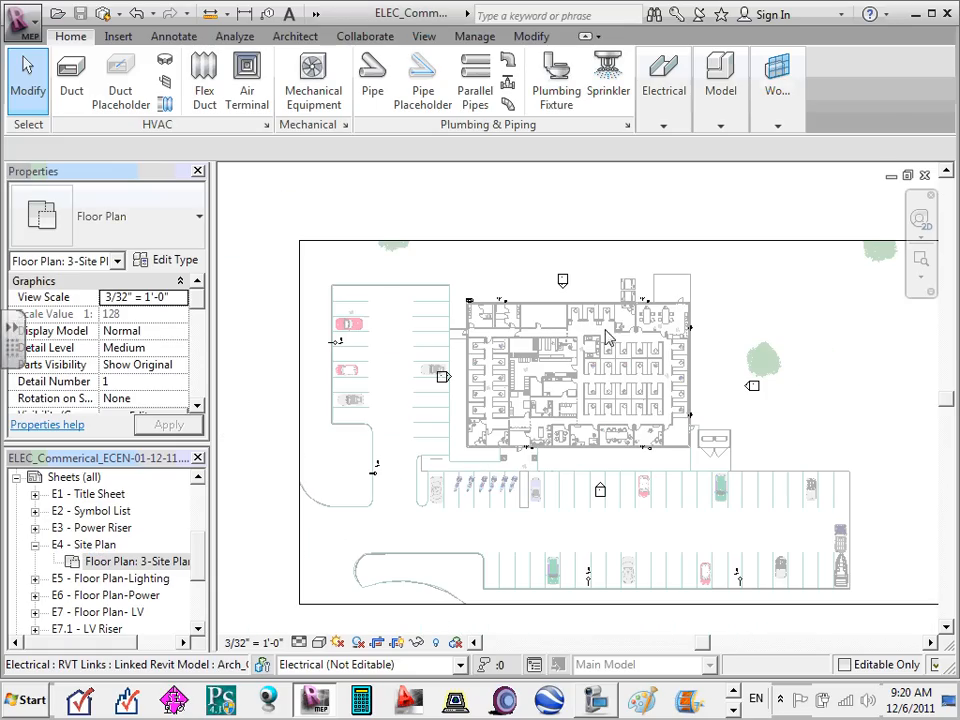
- Lower the upper edge of the site plan's crop region through the building, and raise it again to just above the building
{"action": "left_click", "coordinate": [671, 242]}
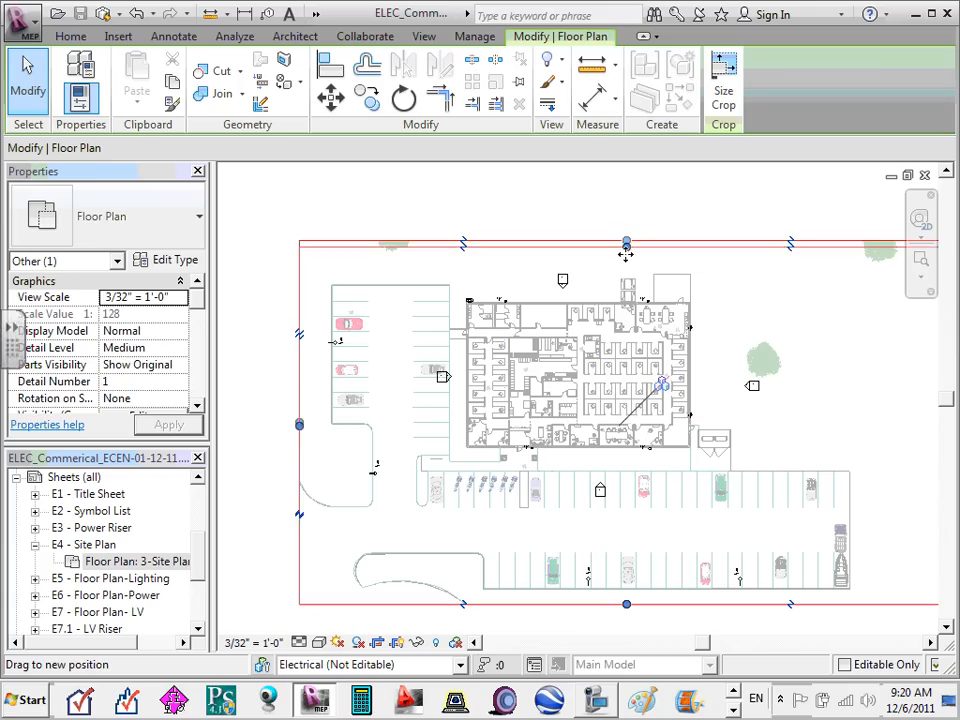
{"action": "left_click_drag", "start_coordinate": [626, 245], "coordinate": [630, 316]}
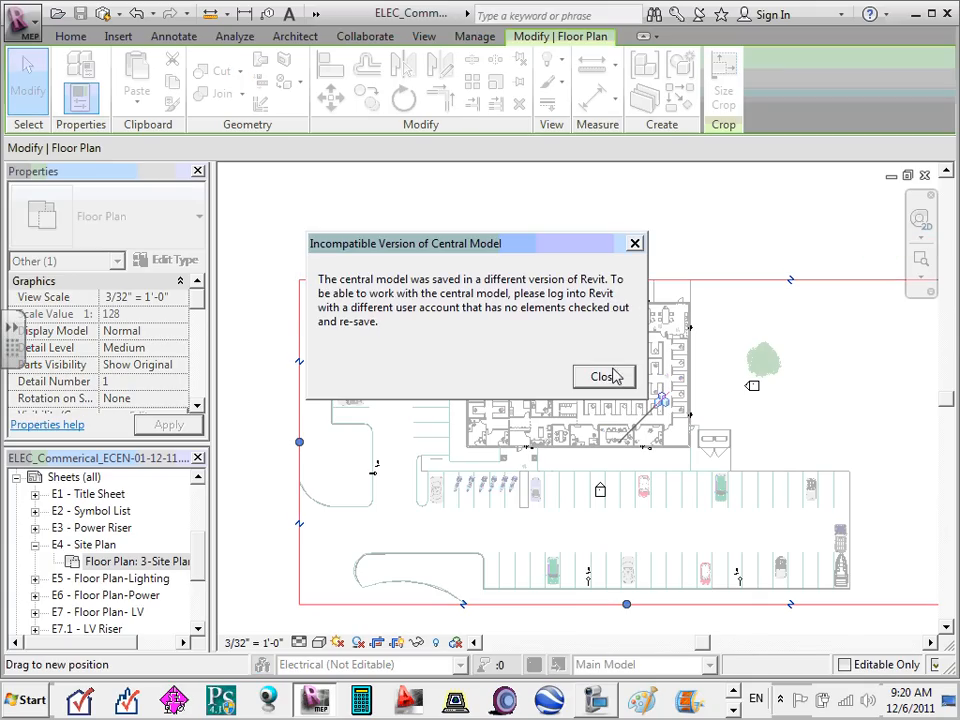
{"action": "left_click", "coordinate": [614, 376]}
{"action": "left_click_drag", "start_coordinate": [627, 282], "coordinate": [626, 361]}
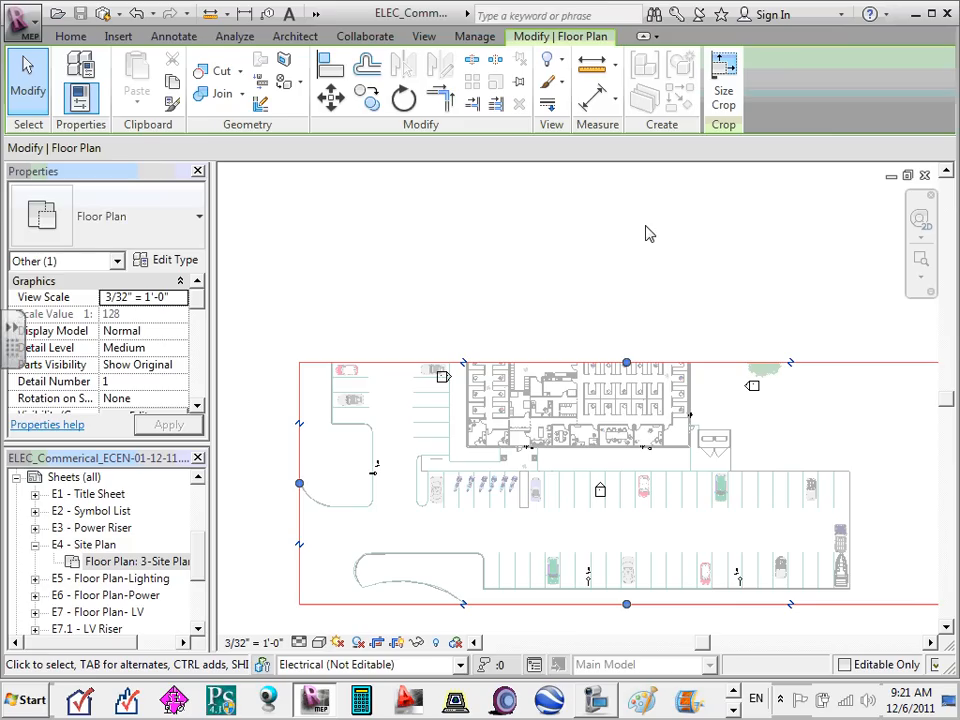
{"action": "left_click_drag", "start_coordinate": [626, 362], "coordinate": [626, 278]}
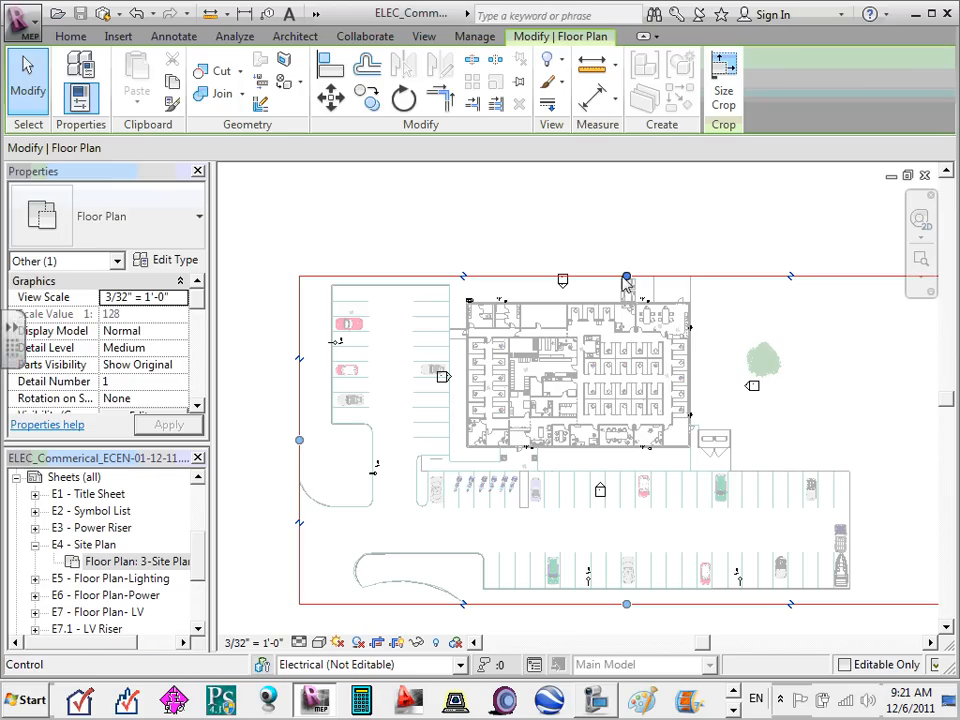
{"action": "left_click_drag", "start_coordinate": [627, 279], "coordinate": [624, 252]}
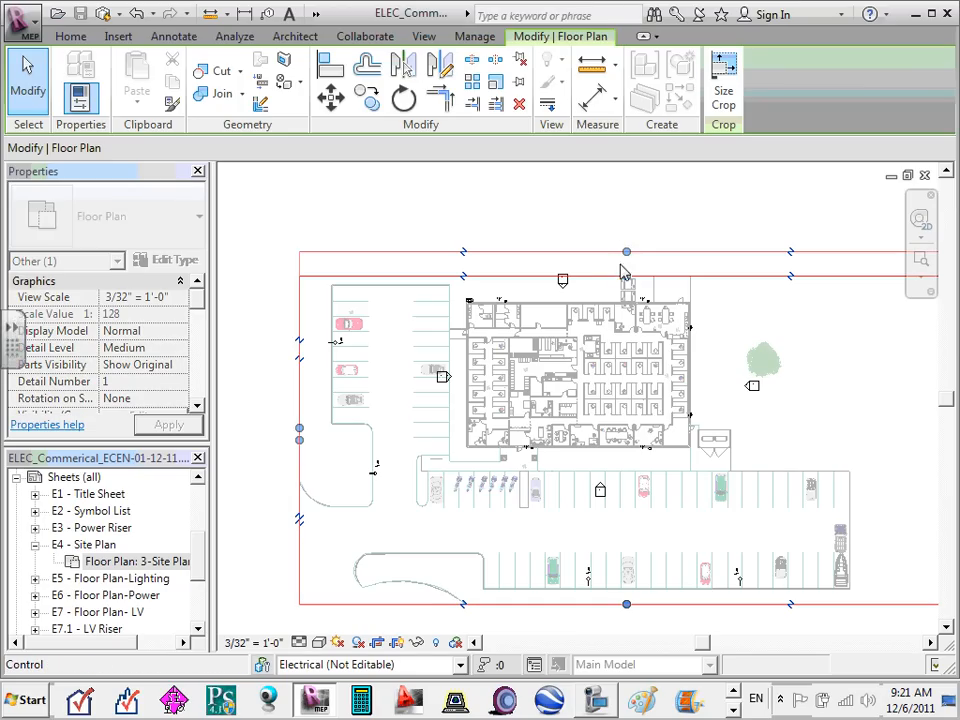
- Return to the E4 - Site Plan sheet and check how the cropped site plan viewport sits on it
{"action": "left_click", "coordinate": [176, 561]}
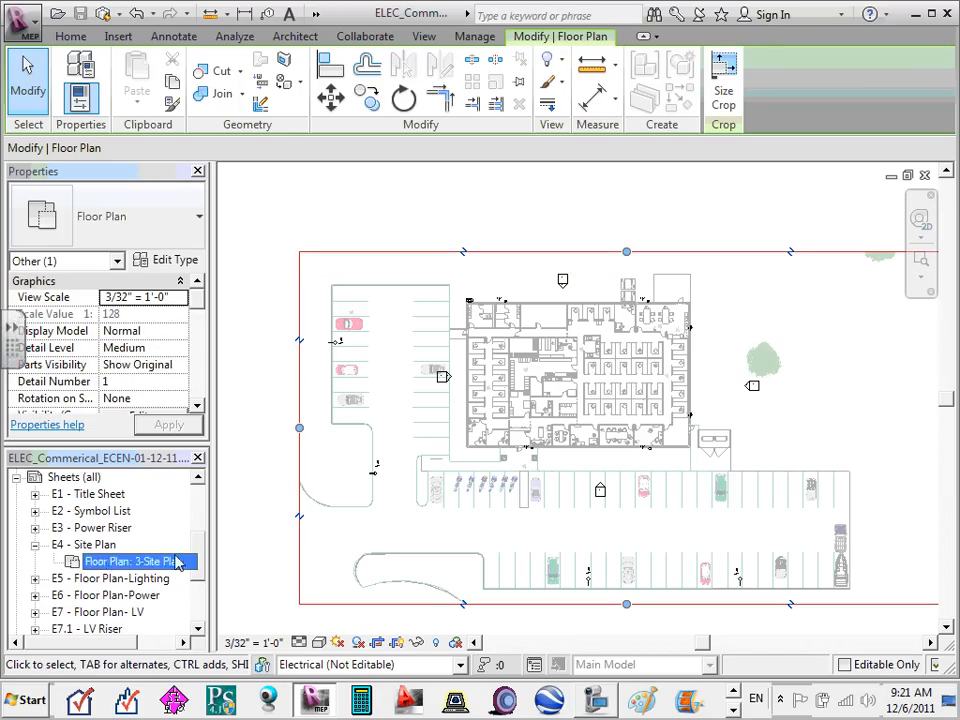
{"action": "double_click", "coordinate": [100, 547]}
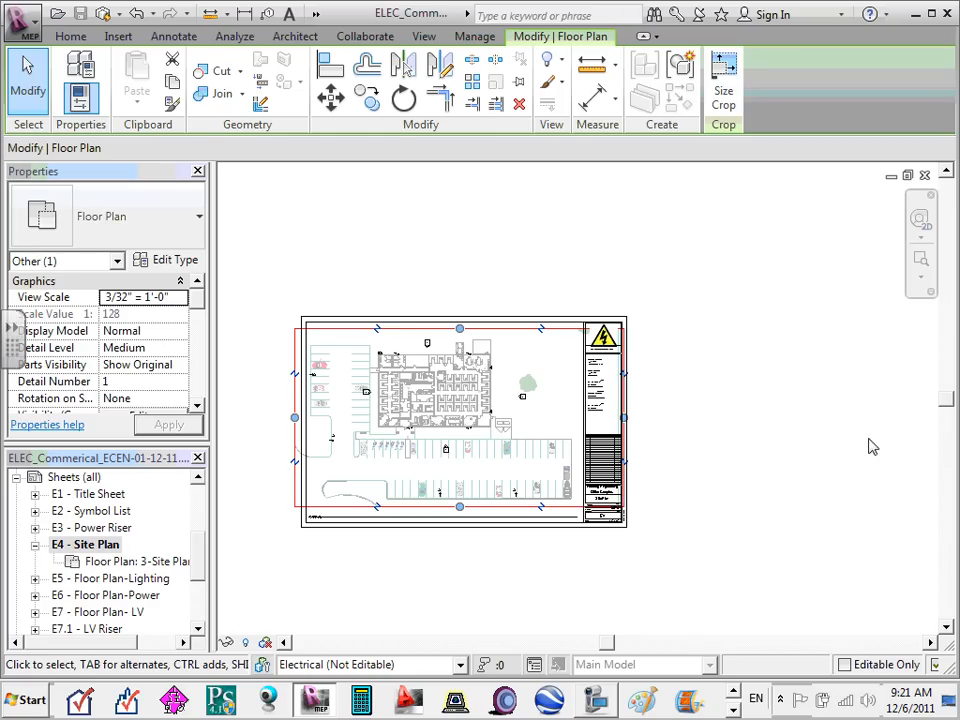
{"action": "left_click", "coordinate": [493, 455]}
{"action": "scroll", "coordinate": [493, 455], "scroll_direction": "up", "scroll_amount": 2}
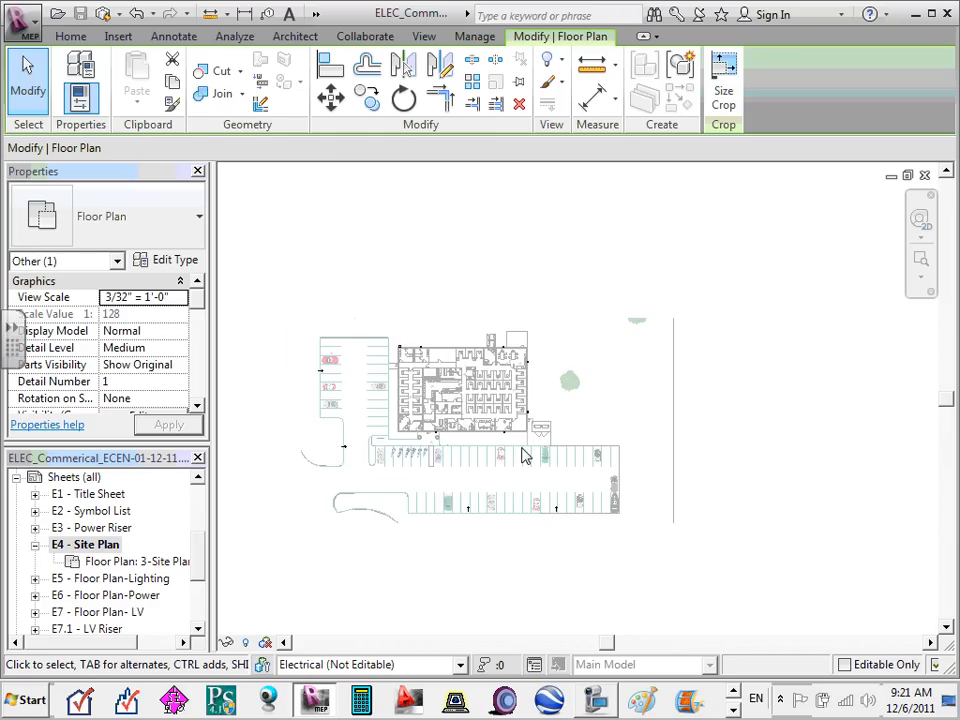
{"action": "scroll", "coordinate": [506, 443], "scroll_direction": "up", "scroll_amount": 1}
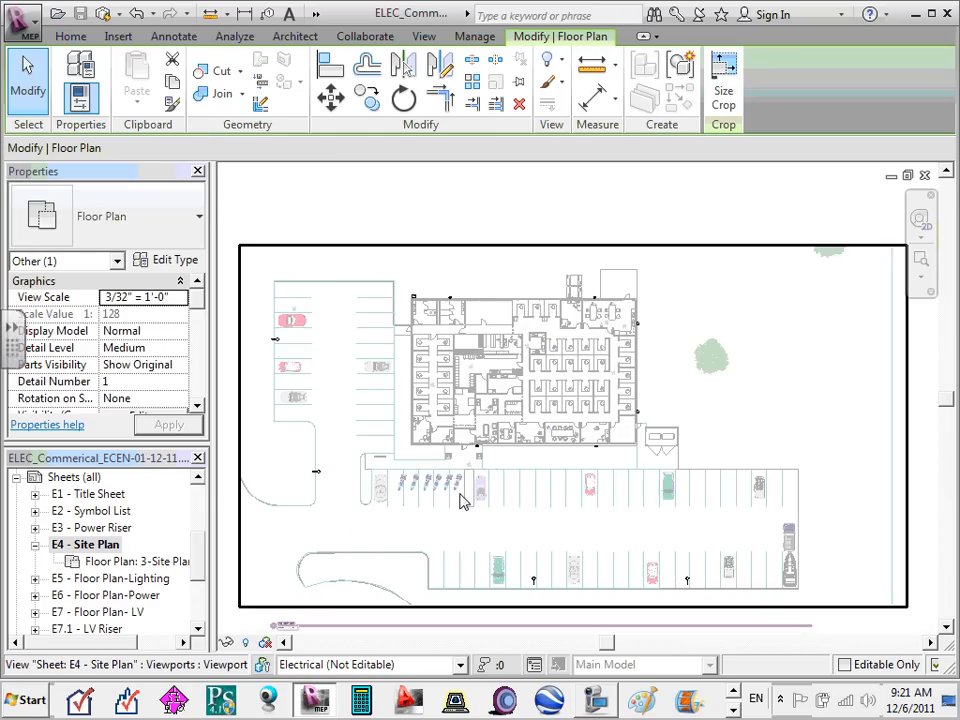
{"action": "scroll", "coordinate": [461, 499], "scroll_direction": "down", "scroll_amount": 2}
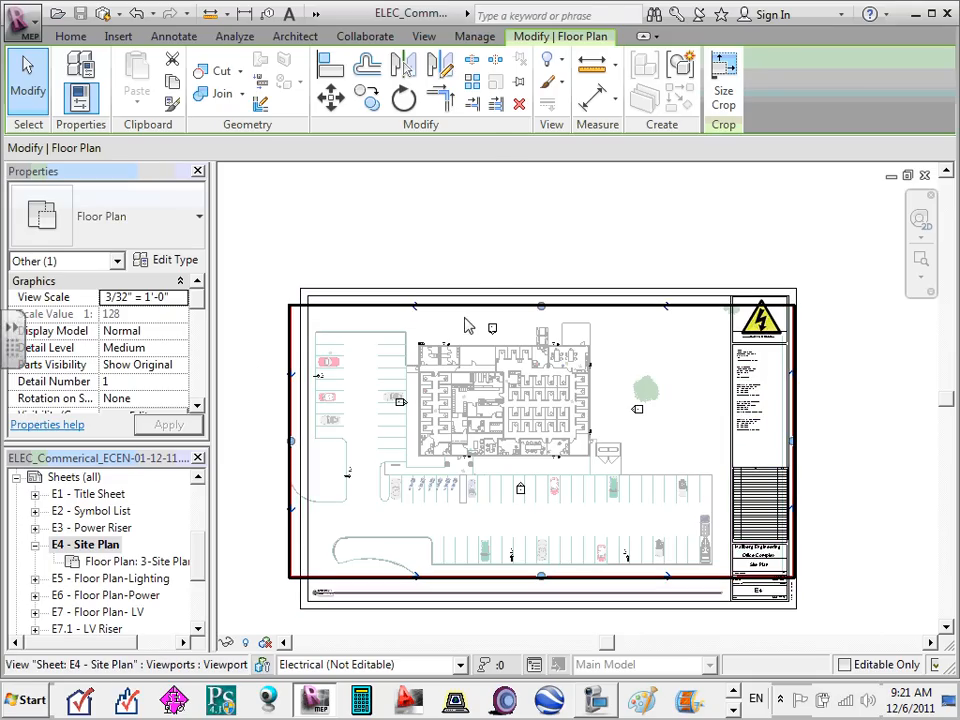
{"action": "left_click", "coordinate": [491, 258]}
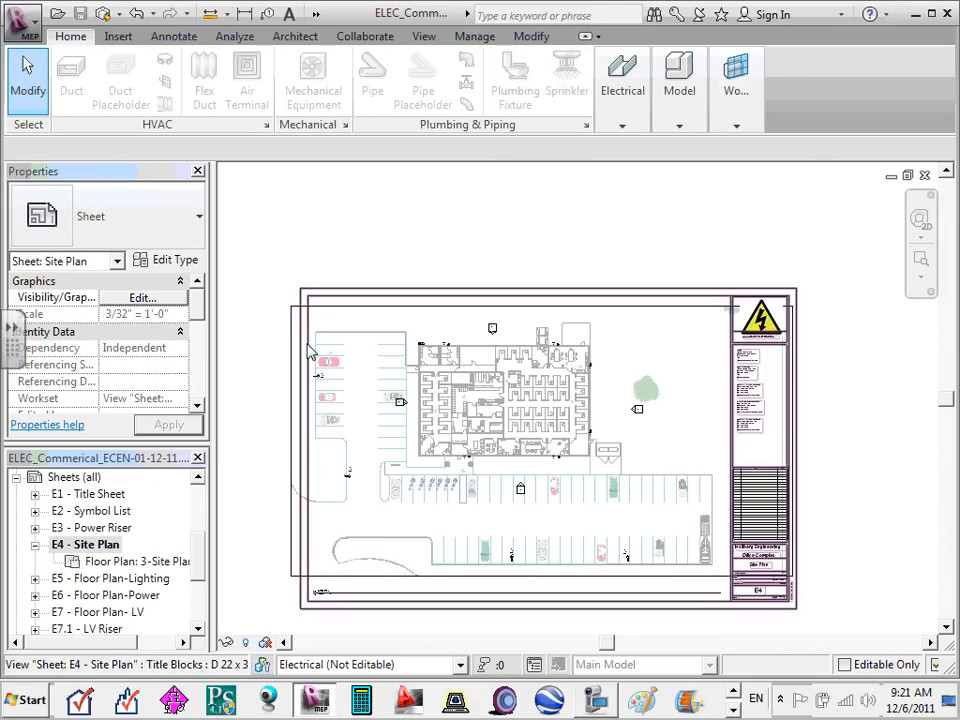
{"action": "left_click", "coordinate": [296, 442]}
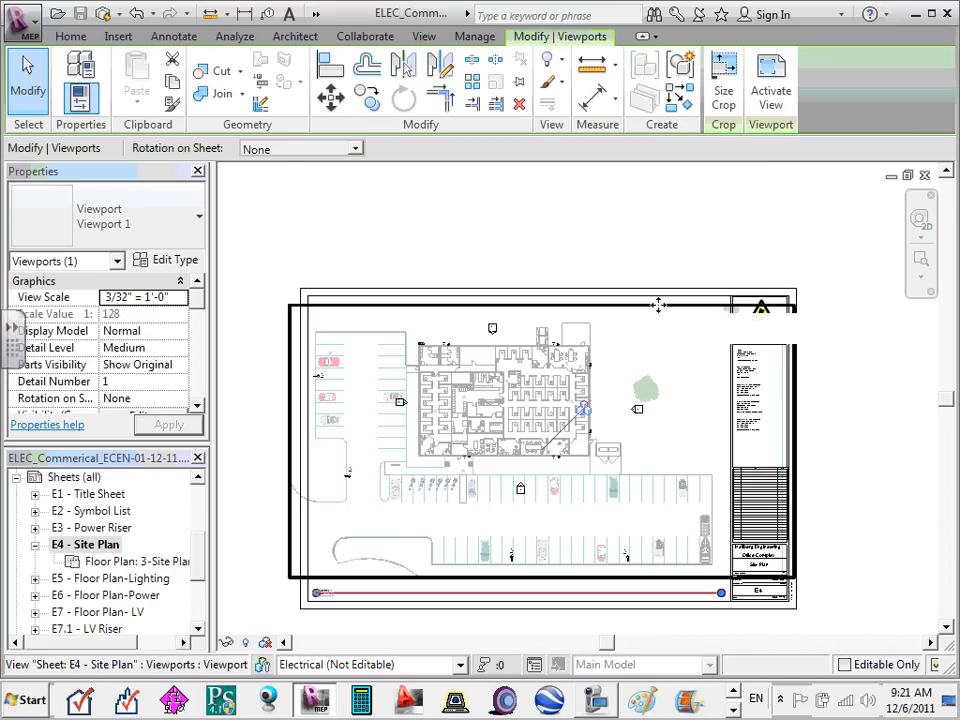
{"action": "left_click", "coordinate": [508, 257]}
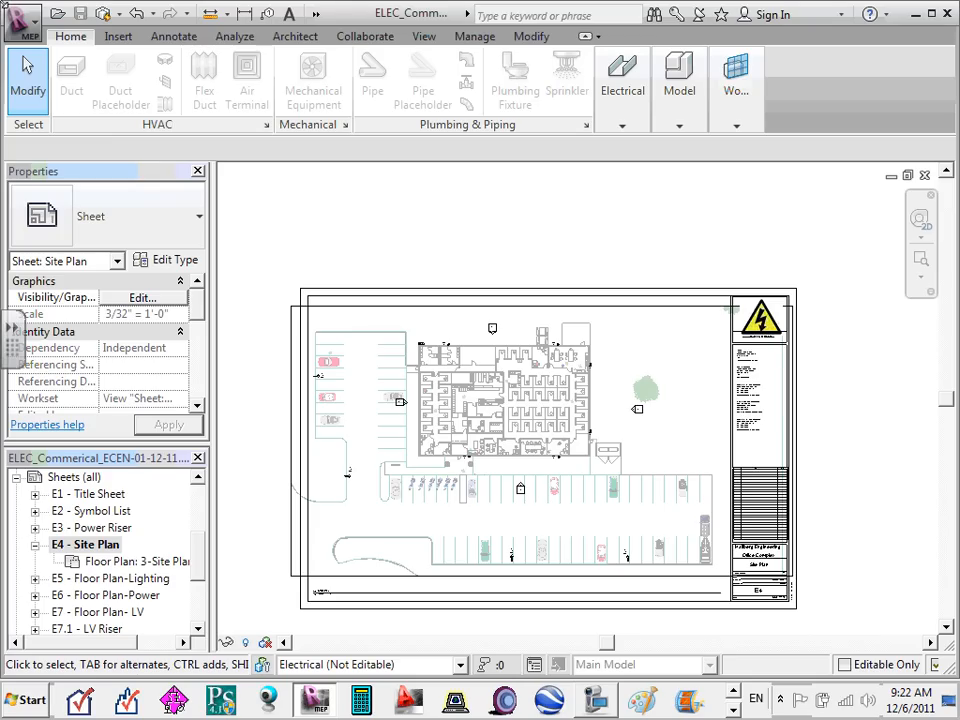
- Collapse the E4 entry and open the E5 - Floor Plan-Lighting sheet
{"action": "left_click", "coordinate": [35, 545]}
{"action": "left_click", "coordinate": [124, 563]}
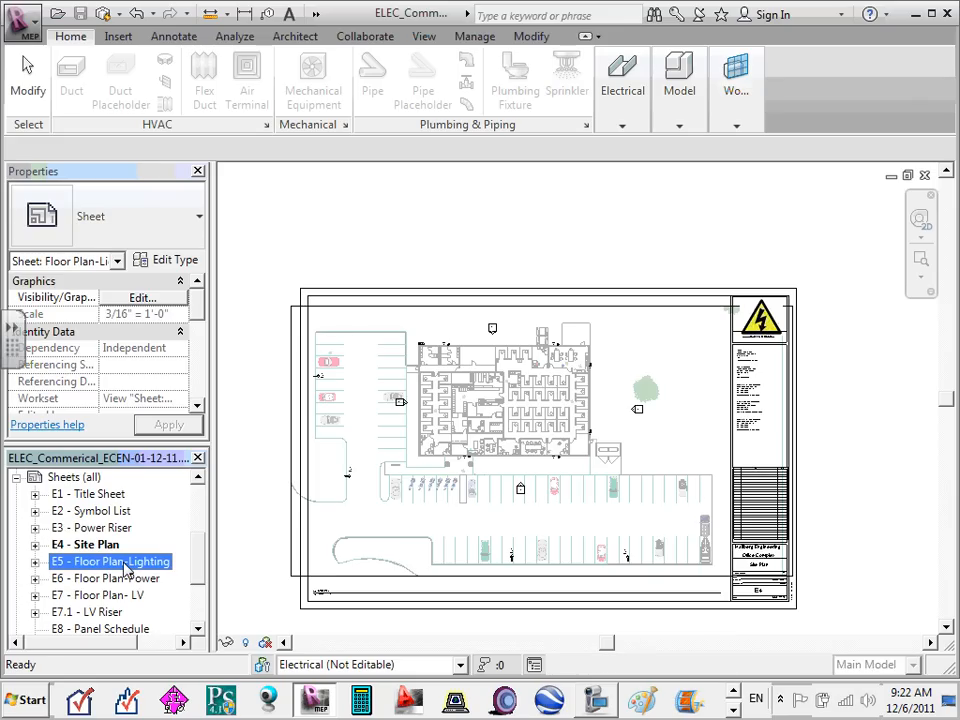
{"action": "double_click", "coordinate": [124, 565]}
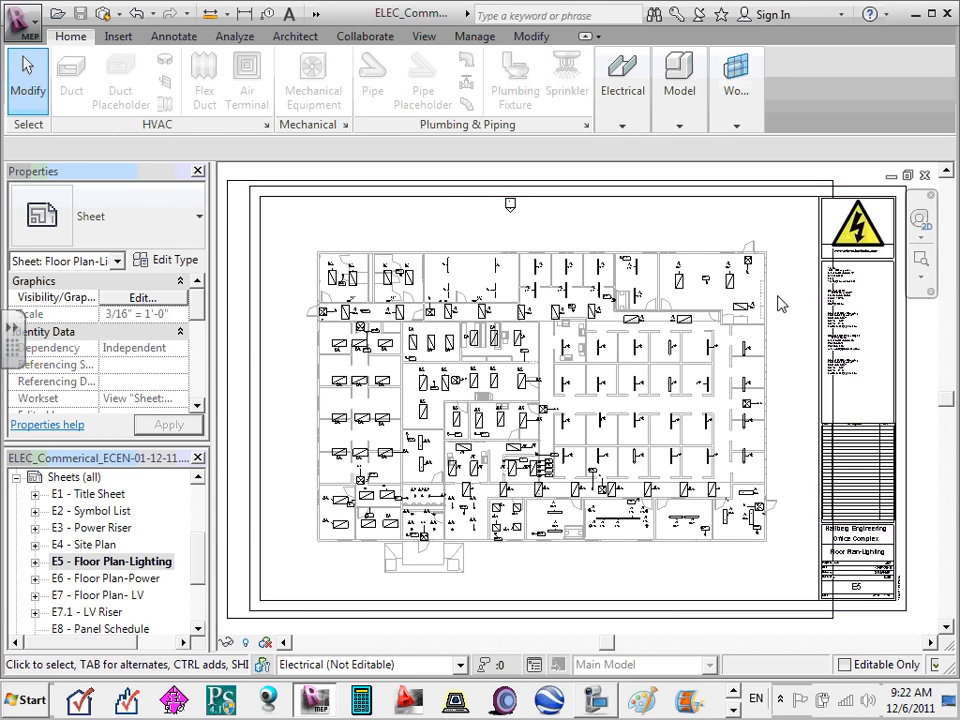
- Examine the light fixture tags and the OS1 sensor tag in the building's upper-right room on sheet E5
{"action": "scroll", "coordinate": [700, 280], "scroll_direction": "up", "scroll_amount": 5}
{"action": "scroll", "coordinate": [693, 277], "scroll_direction": "up", "scroll_amount": 1}
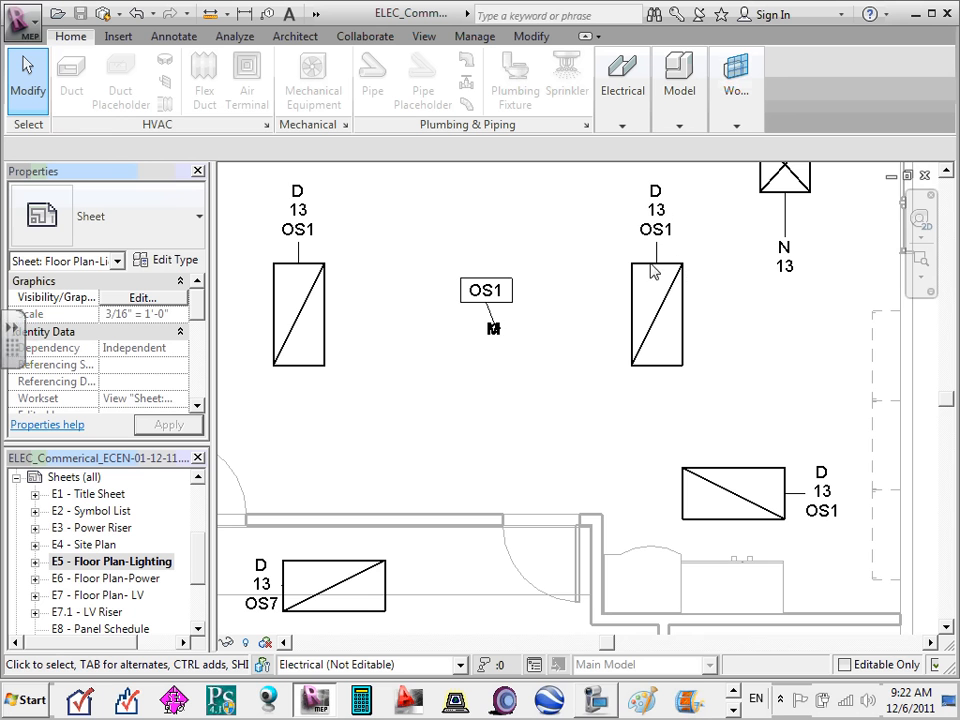
{"action": "scroll", "coordinate": [657, 270], "scroll_direction": "down", "scroll_amount": 3}
{"action": "scroll", "coordinate": [657, 270], "scroll_direction": "up", "scroll_amount": 4}
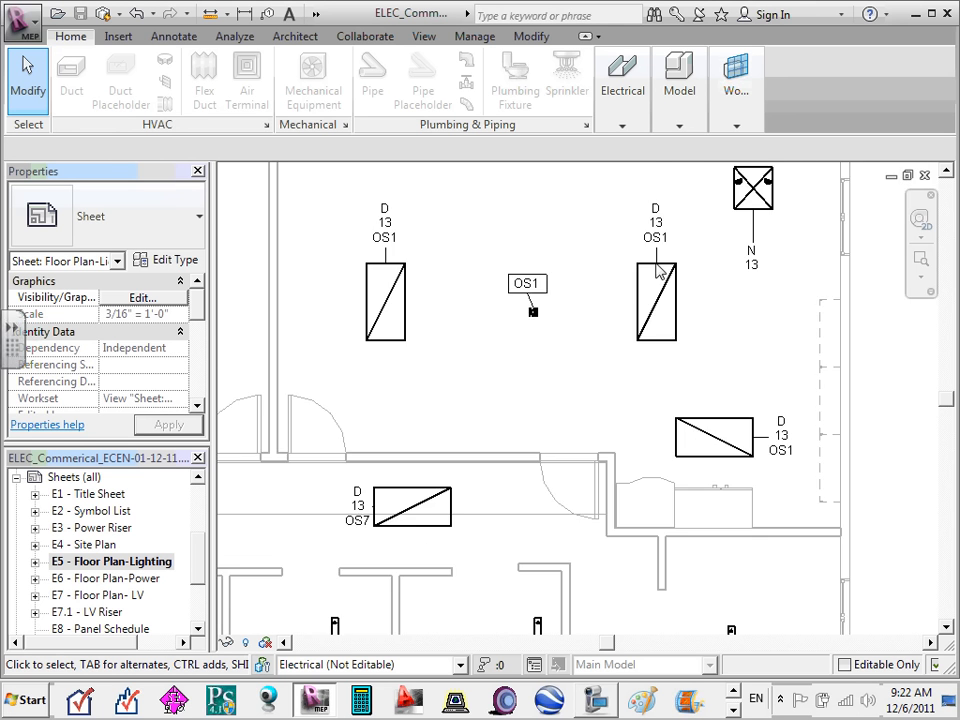
{"action": "scroll", "coordinate": [670, 262], "scroll_direction": "down", "scroll_amount": 2}
{"action": "scroll", "coordinate": [670, 235], "scroll_direction": "up", "scroll_amount": 1}
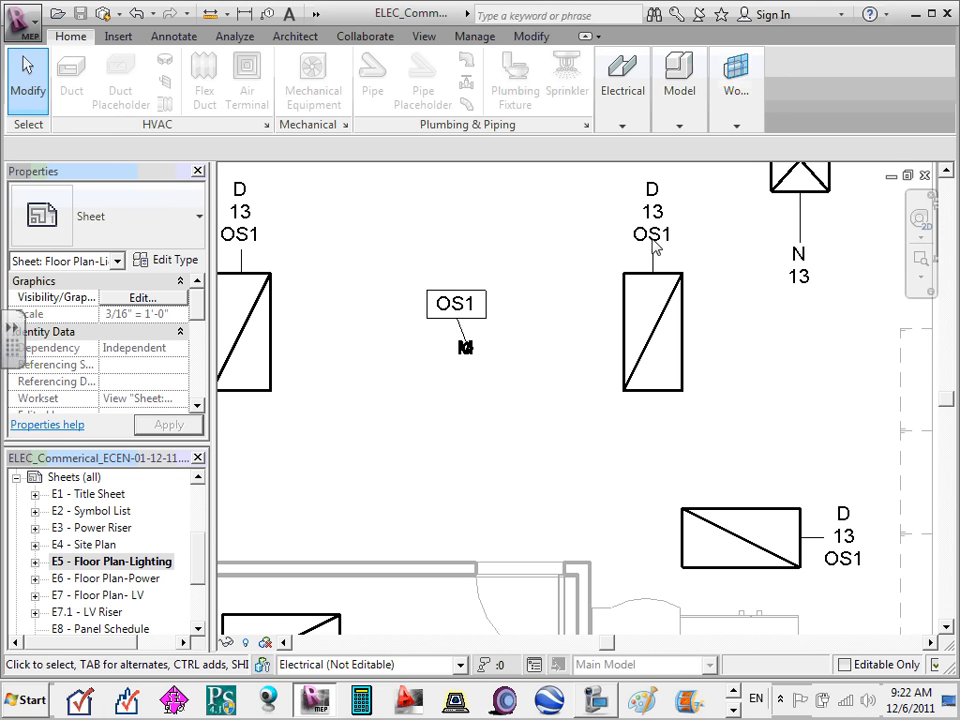
- Open the Reflected Ceiling Plan view placed on sheet E5, and return to the E5 - Floor Plan-Lighting sheet with its entry collapsed
{"action": "scroll", "coordinate": [653, 241], "scroll_direction": "down", "scroll_amount": 8}
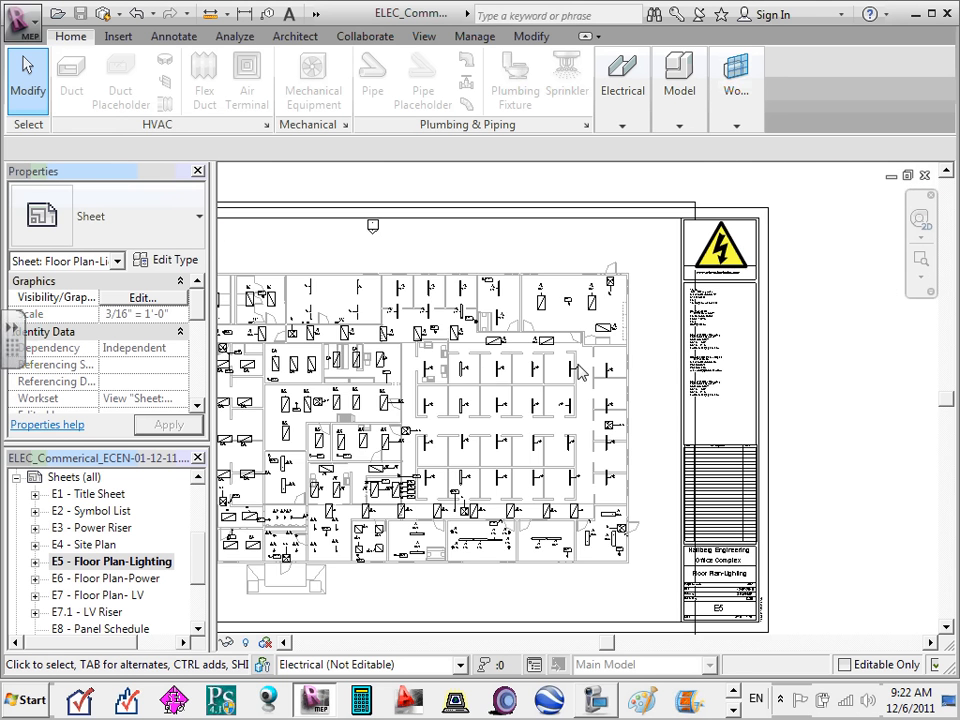
{"action": "scroll", "coordinate": [620, 400], "scroll_direction": "down", "scroll_amount": 2}
{"action": "scroll", "coordinate": [358, 410], "scroll_direction": "up", "scroll_amount": 2}
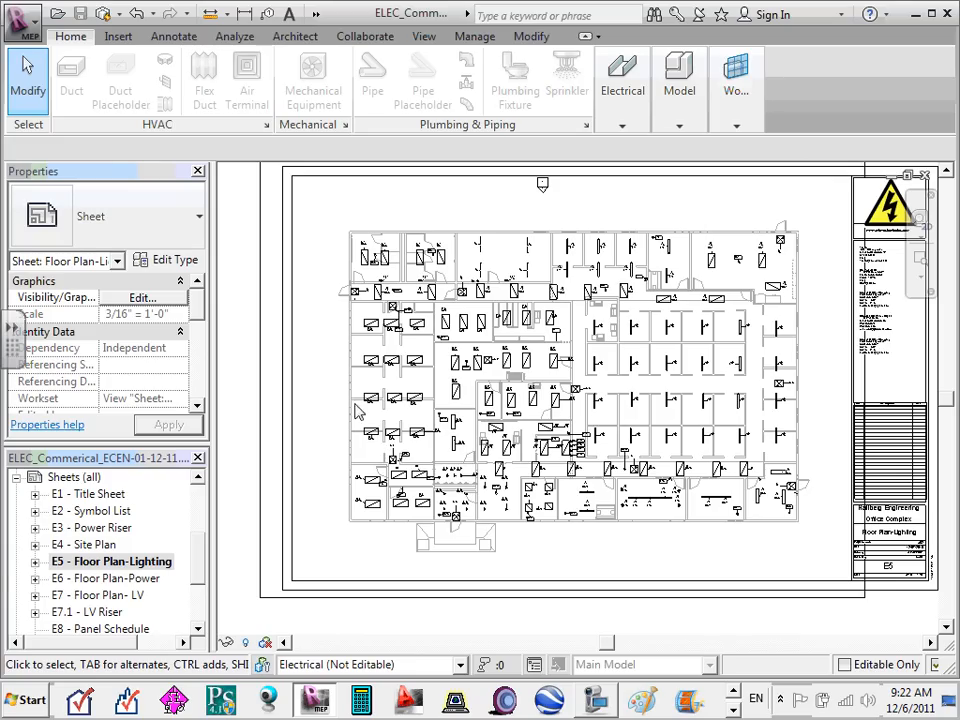
{"action": "left_click", "coordinate": [35, 563]}
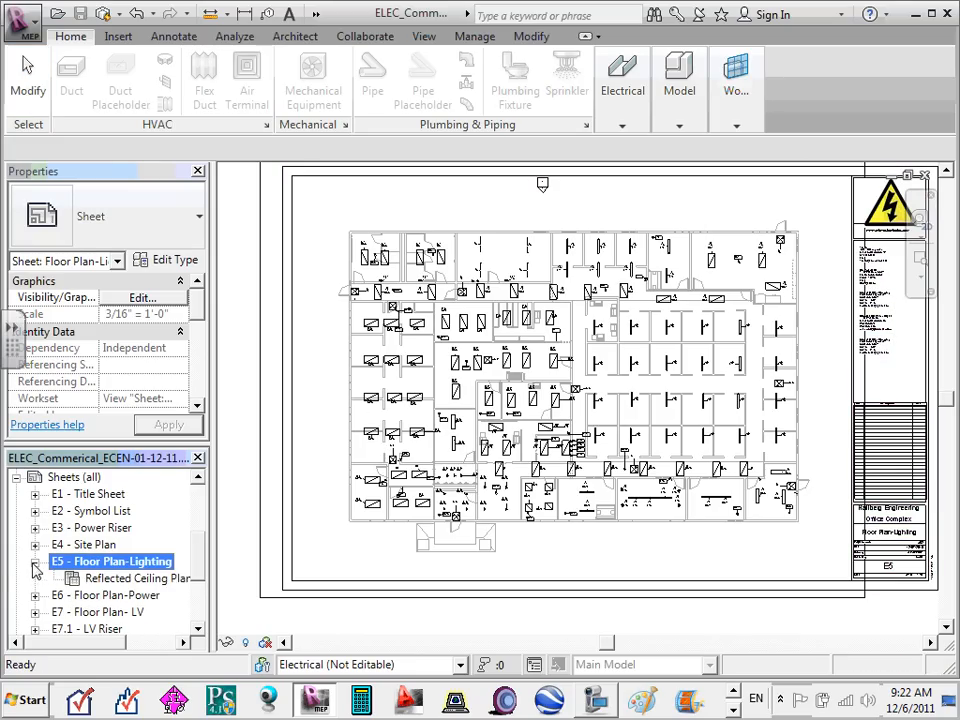
{"action": "double_click", "coordinate": [145, 582]}
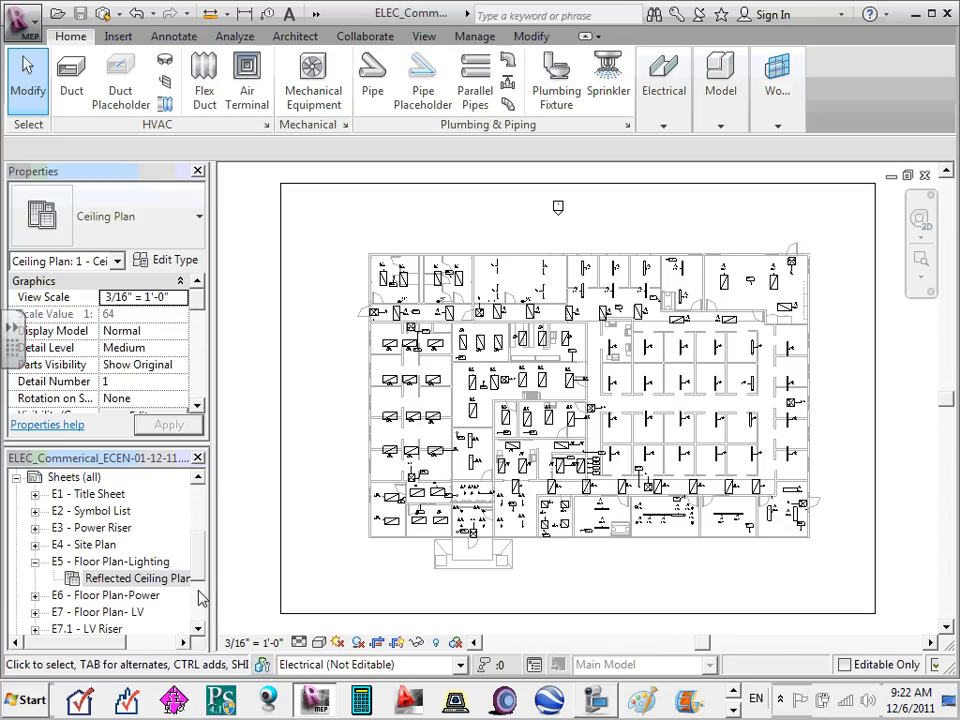
{"action": "left_click", "coordinate": [36, 564]}
{"action": "double_click", "coordinate": [82, 563]}
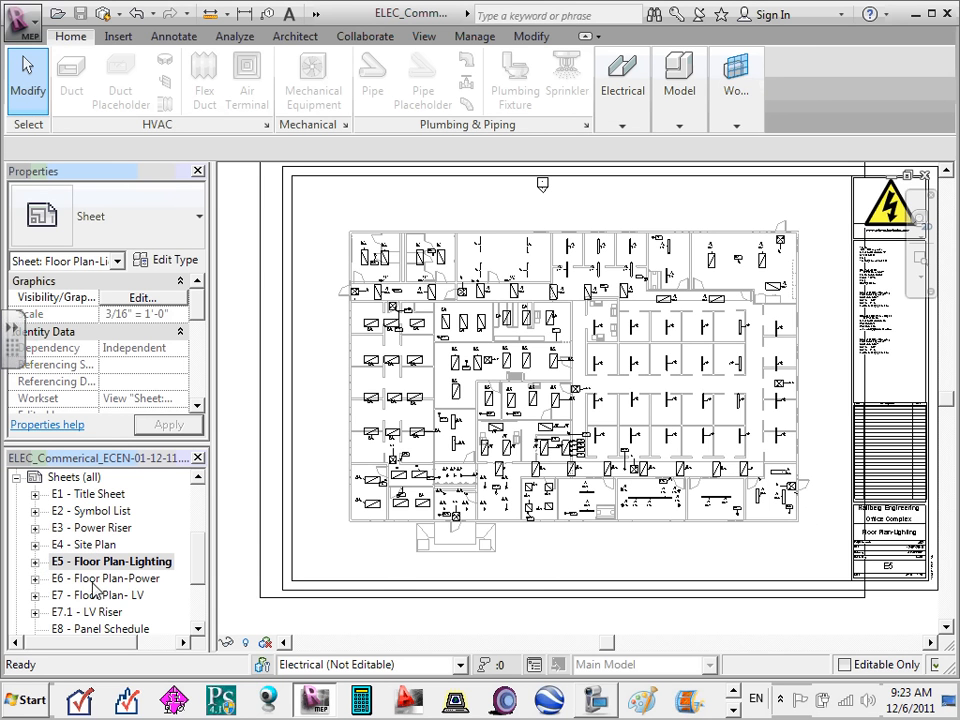
- Open the E6 - Floor Plan-Power sheet and examine the equipment and panel tags in and around the mechanical room
{"action": "double_click", "coordinate": [93, 580]}
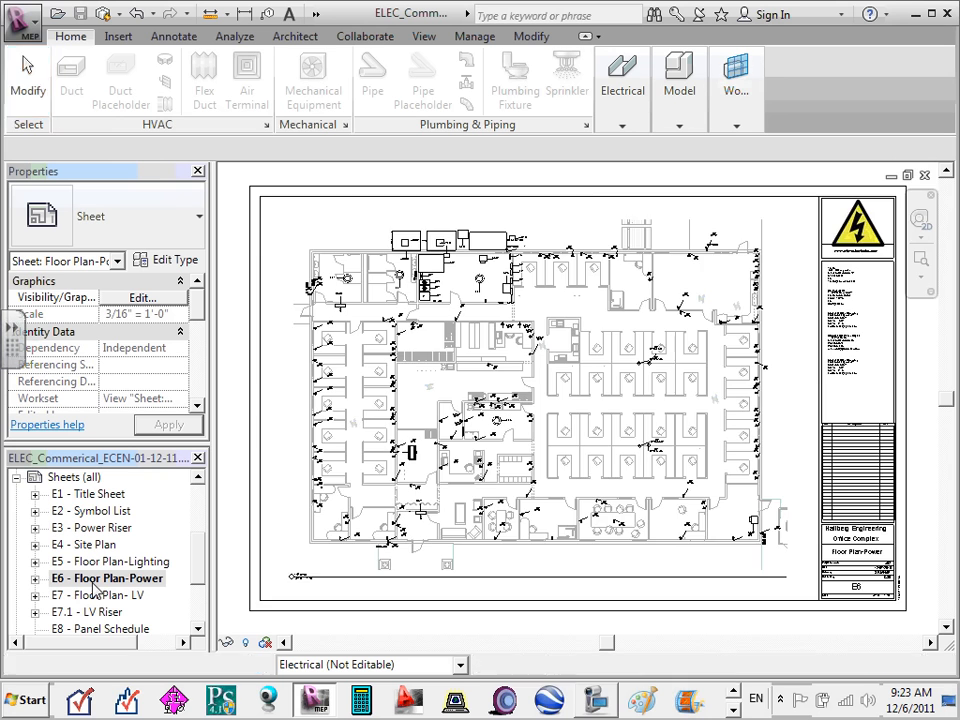
{"action": "scroll", "coordinate": [490, 244], "scroll_direction": "up", "scroll_amount": 5}
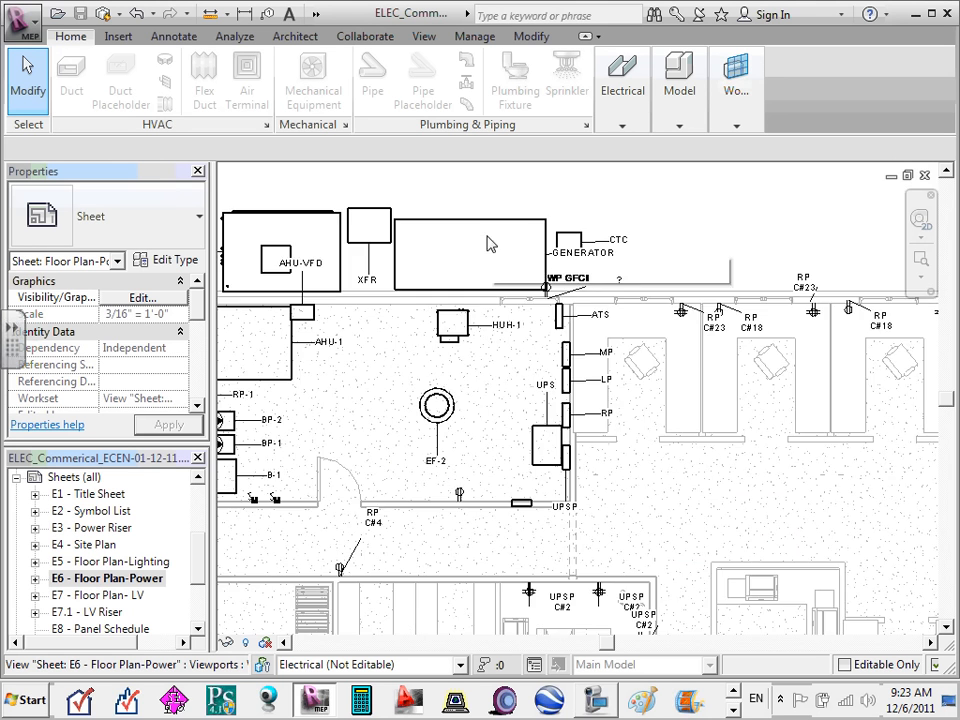
{"action": "scroll", "coordinate": [490, 244], "scroll_direction": "up", "scroll_amount": 3}
{"action": "scroll", "coordinate": [588, 282], "scroll_direction": "down", "scroll_amount": 6}
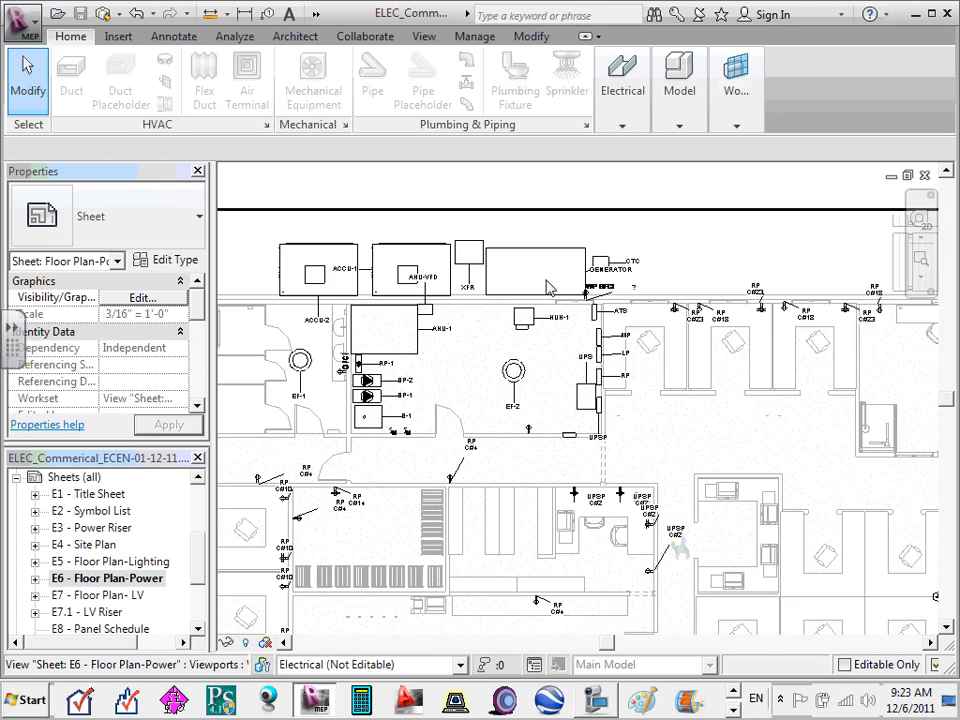
{"action": "scroll", "coordinate": [472, 340], "scroll_direction": "up", "scroll_amount": 4}
{"action": "scroll", "coordinate": [472, 340], "scroll_direction": "up", "scroll_amount": 1}
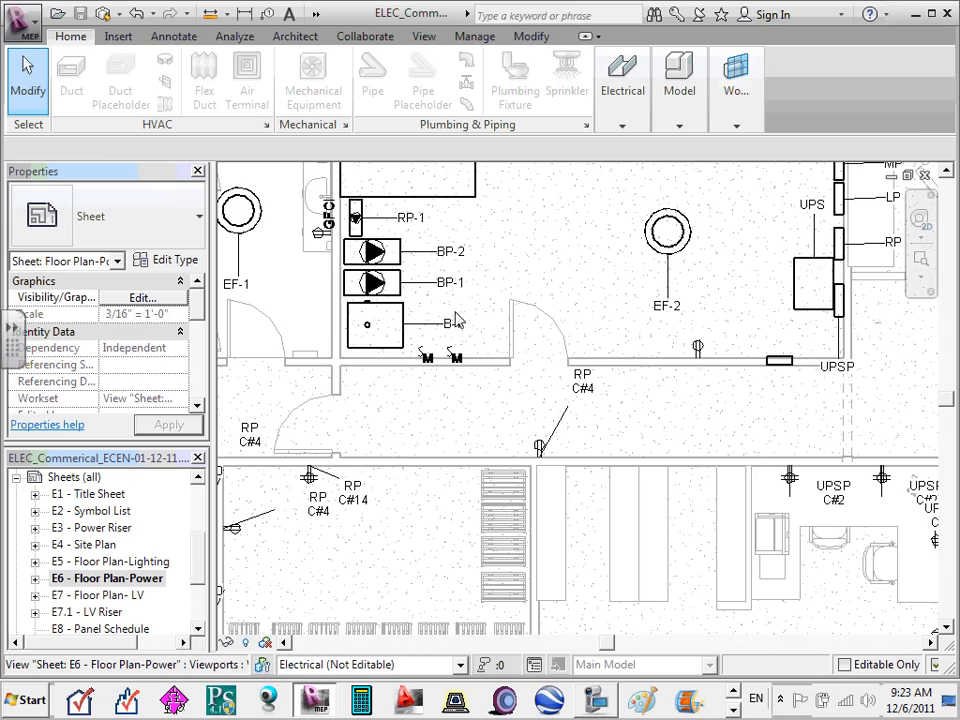
{"action": "scroll", "coordinate": [491, 317], "scroll_direction": "down", "scroll_amount": 5}
{"action": "scroll", "coordinate": [693, 346], "scroll_direction": "up", "scroll_amount": 3}
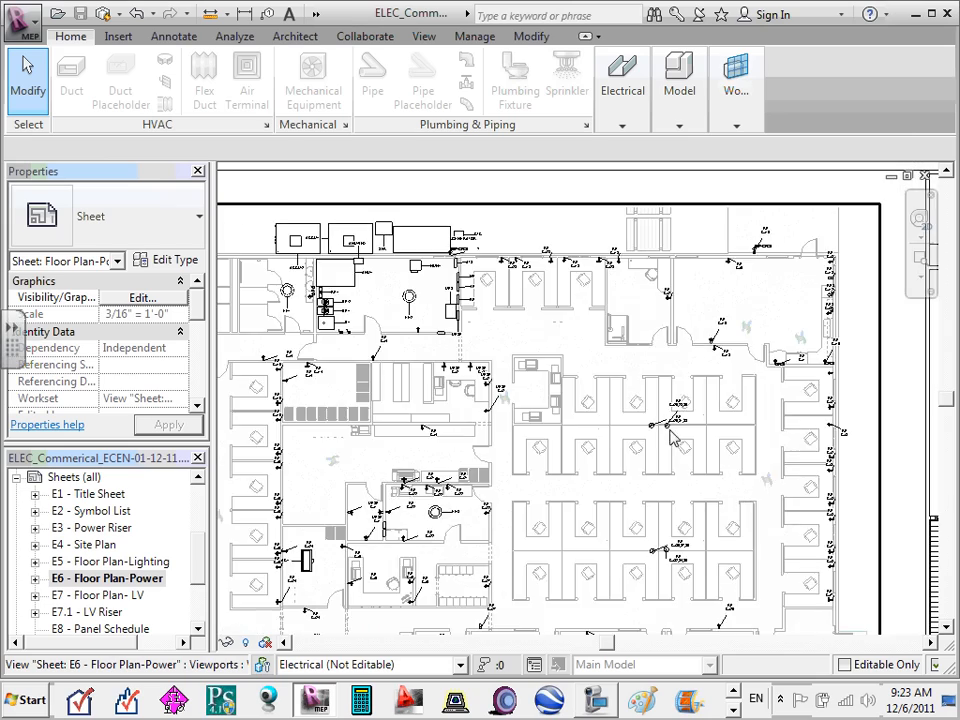
- Examine the receptacle circuit tags in the open office cubicles and the building's upper-right room on sheet E6
{"action": "scroll", "coordinate": [665, 419], "scroll_direction": "up", "scroll_amount": 5}
{"action": "scroll", "coordinate": [666, 418], "scroll_direction": "down", "scroll_amount": 2}
{"action": "scroll", "coordinate": [666, 418], "scroll_direction": "down", "scroll_amount": 4}
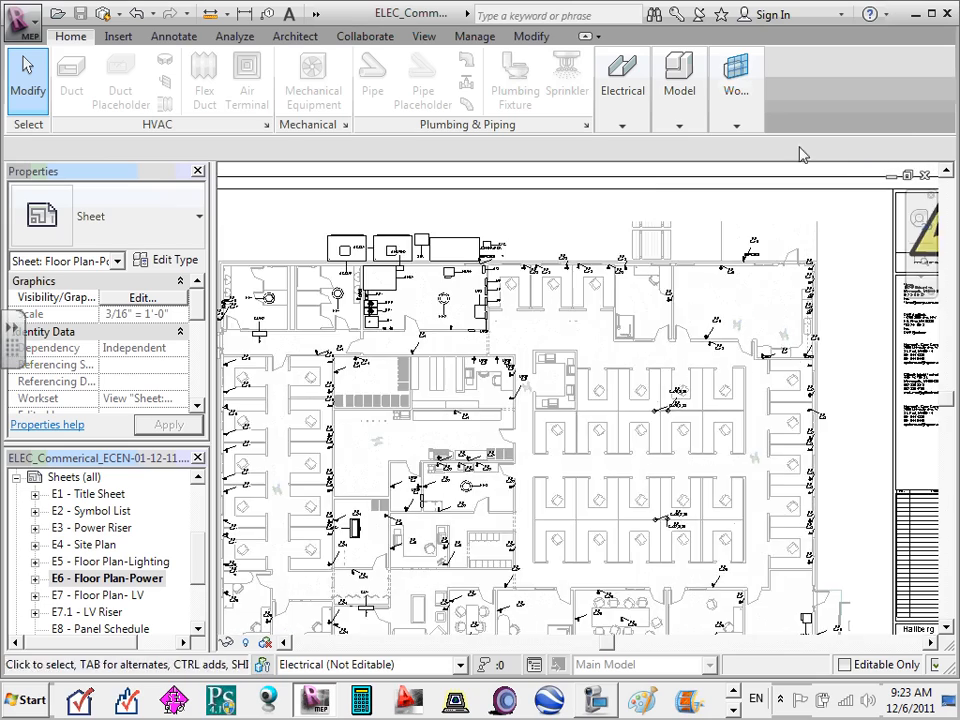
{"action": "scroll", "coordinate": [686, 223], "scroll_direction": "up", "scroll_amount": 4}
{"action": "scroll", "coordinate": [630, 204], "scroll_direction": "up", "scroll_amount": 3}
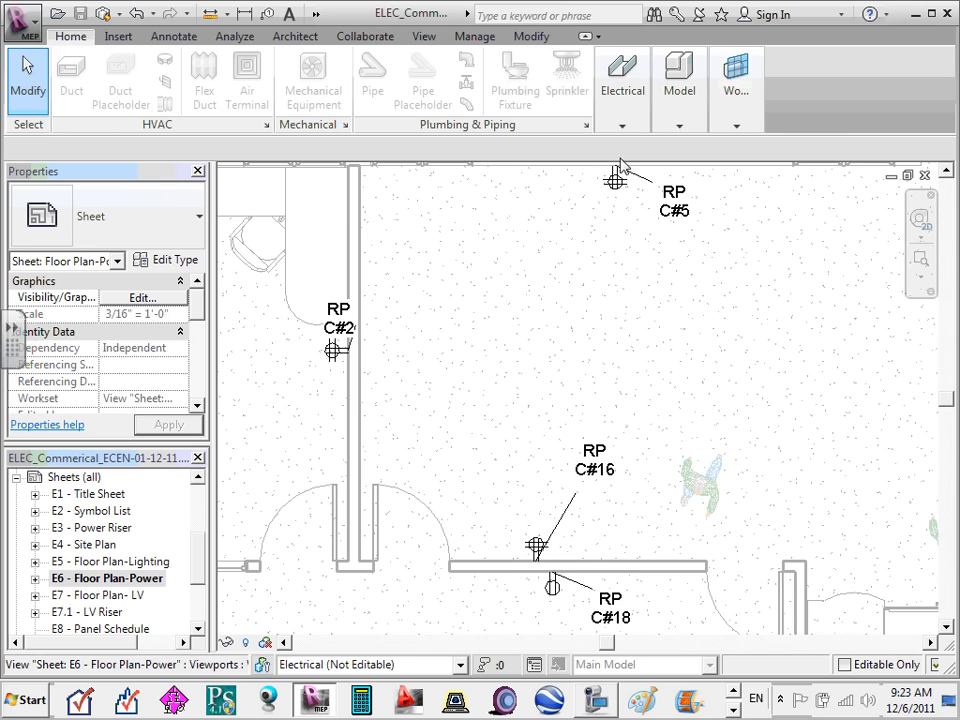
{"action": "scroll", "coordinate": [625, 195], "scroll_direction": "up", "scroll_amount": 1}
{"action": "middle_click_drag", "start_coordinate": [596, 315], "coordinate": [626, 475]}
{"action": "scroll", "coordinate": [667, 398], "scroll_direction": "up", "scroll_amount": 2}
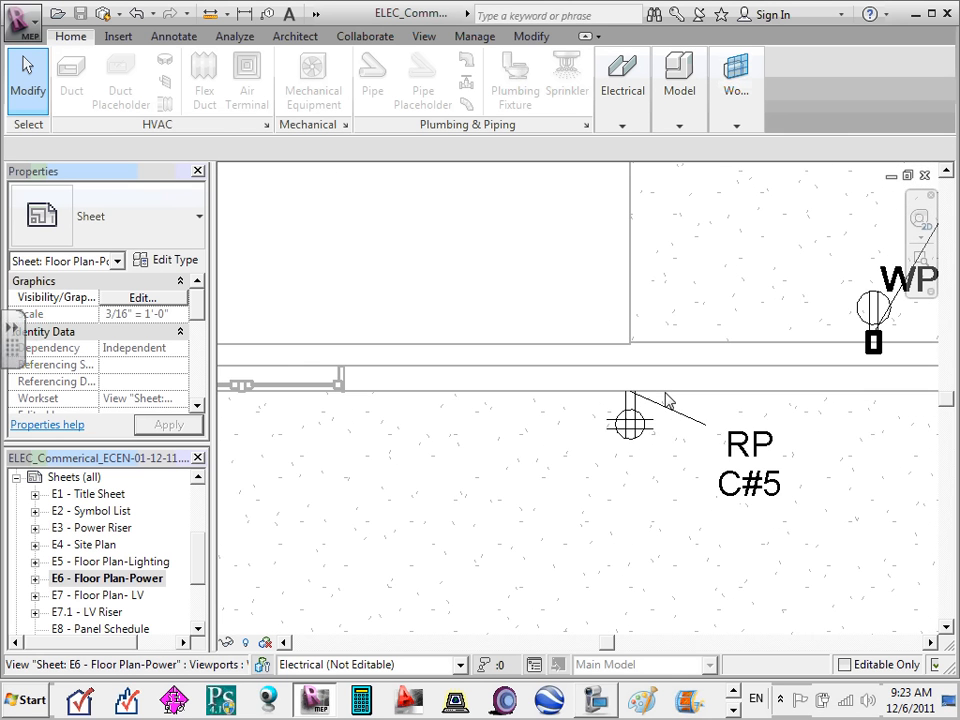
{"action": "scroll", "coordinate": [666, 398], "scroll_direction": "down", "scroll_amount": 7}
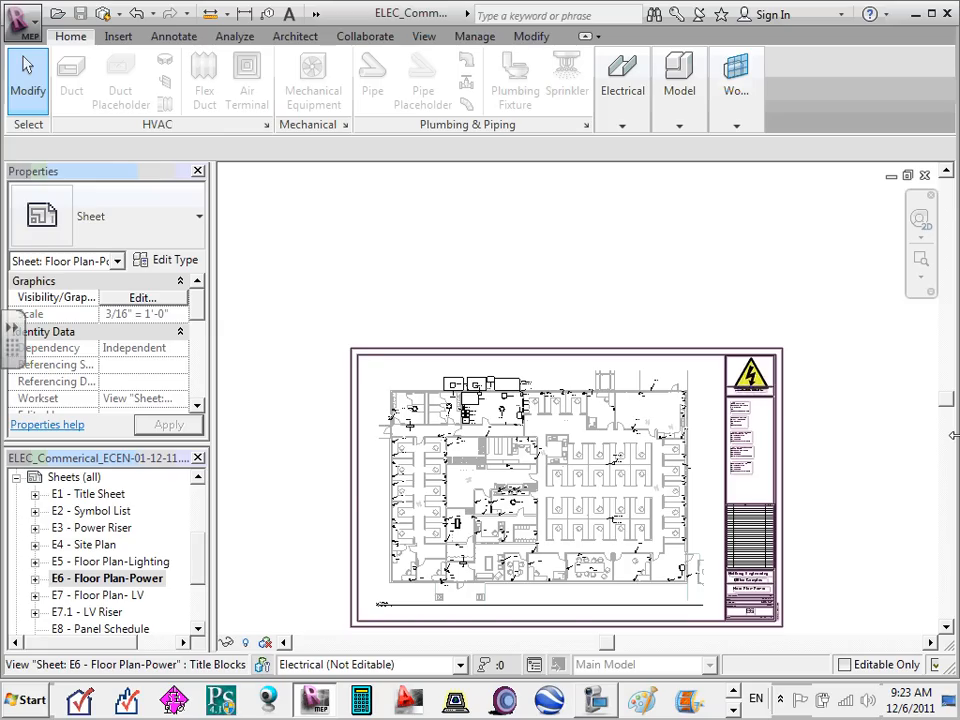
- Open the Floor Plan: 1-Power view from sheet E6 and examine the panel and receptacle tags along the upper wall
{"action": "left_click", "coordinate": [35, 580]}
{"action": "double_click", "coordinate": [117, 598]}
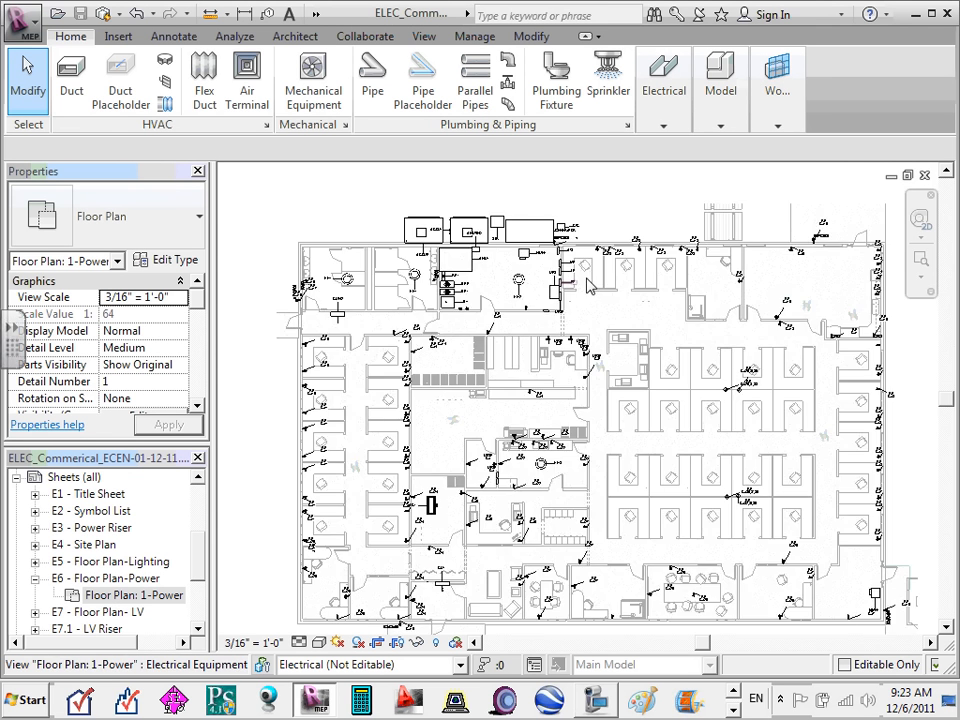
{"action": "scroll", "coordinate": [587, 285], "scroll_direction": "up", "scroll_amount": 5}
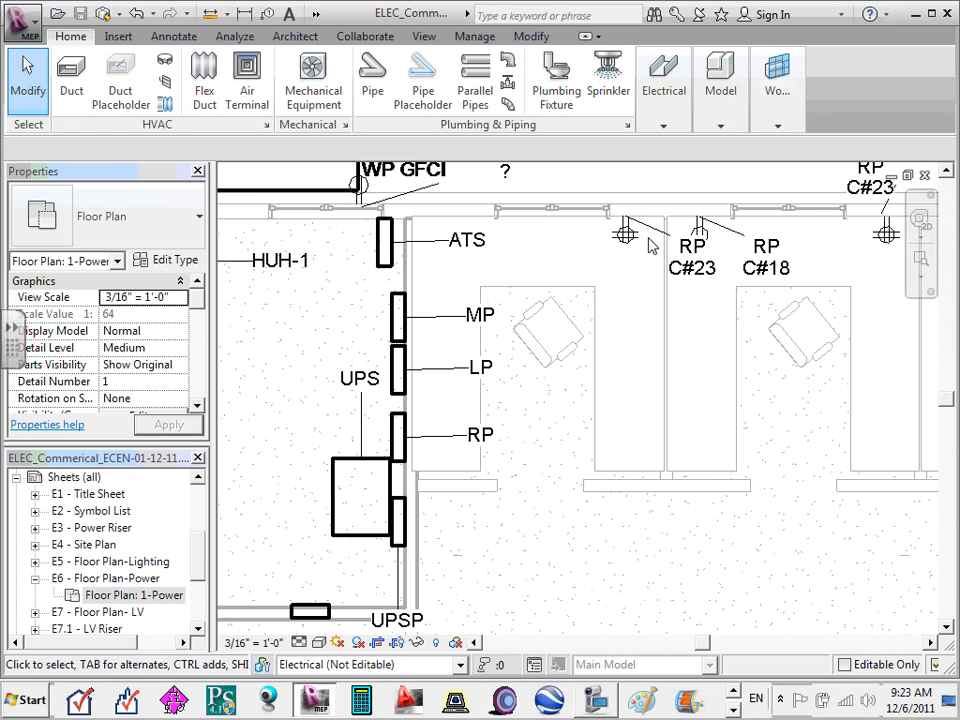
{"action": "scroll", "coordinate": [630, 242], "scroll_direction": "down", "scroll_amount": 3}
{"action": "scroll", "coordinate": [652, 250], "scroll_direction": "down", "scroll_amount": 5}
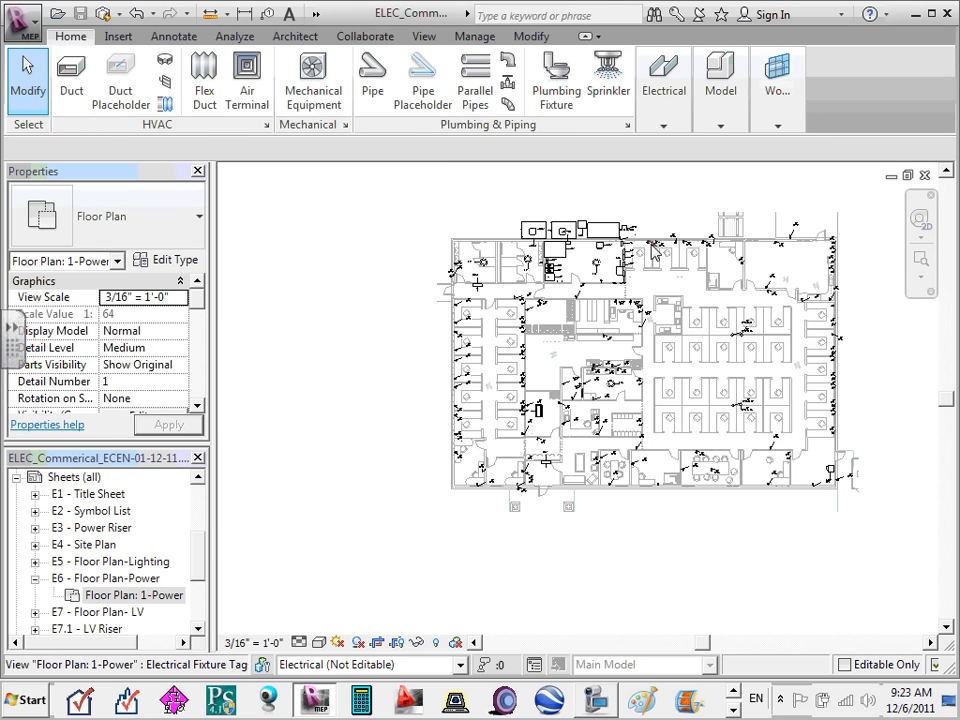
{"action": "scroll", "coordinate": [415, 241], "scroll_direction": "up", "scroll_amount": 2}
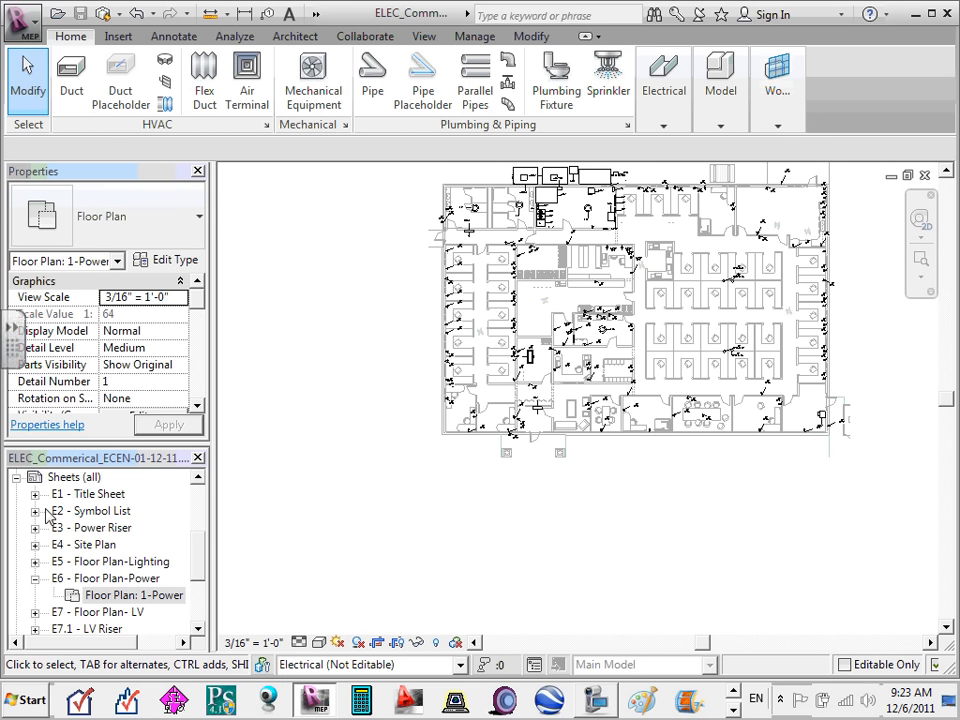
- Collapse the E6 entry, open the E7 - Floor Plan- LV sheet and examine its low-voltage device symbols
{"action": "left_click", "coordinate": [35, 579]}
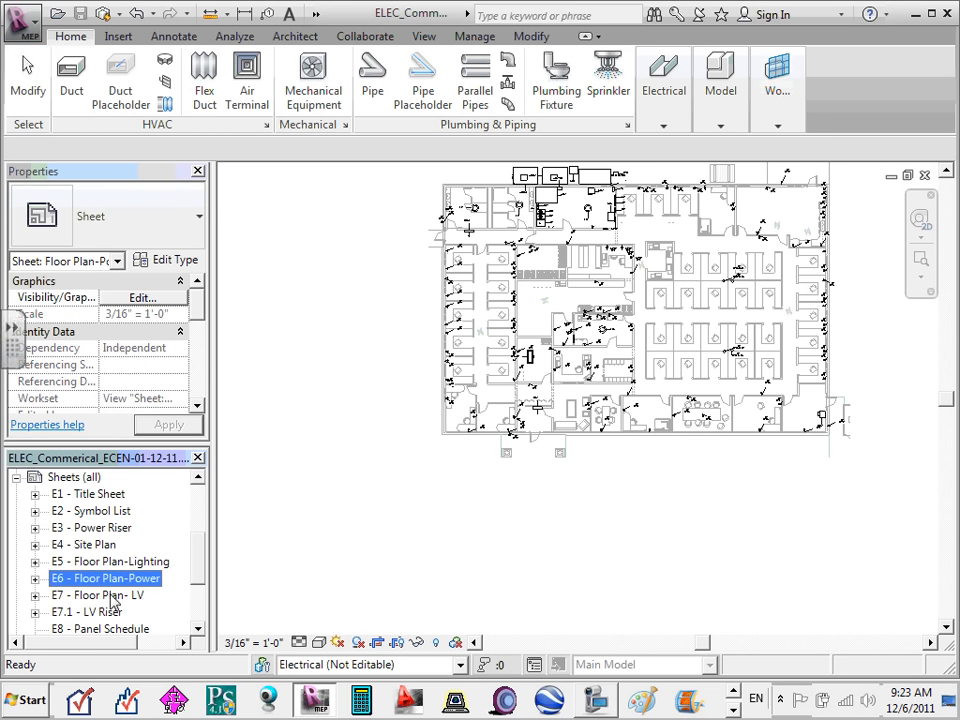
{"action": "double_click", "coordinate": [100, 595]}
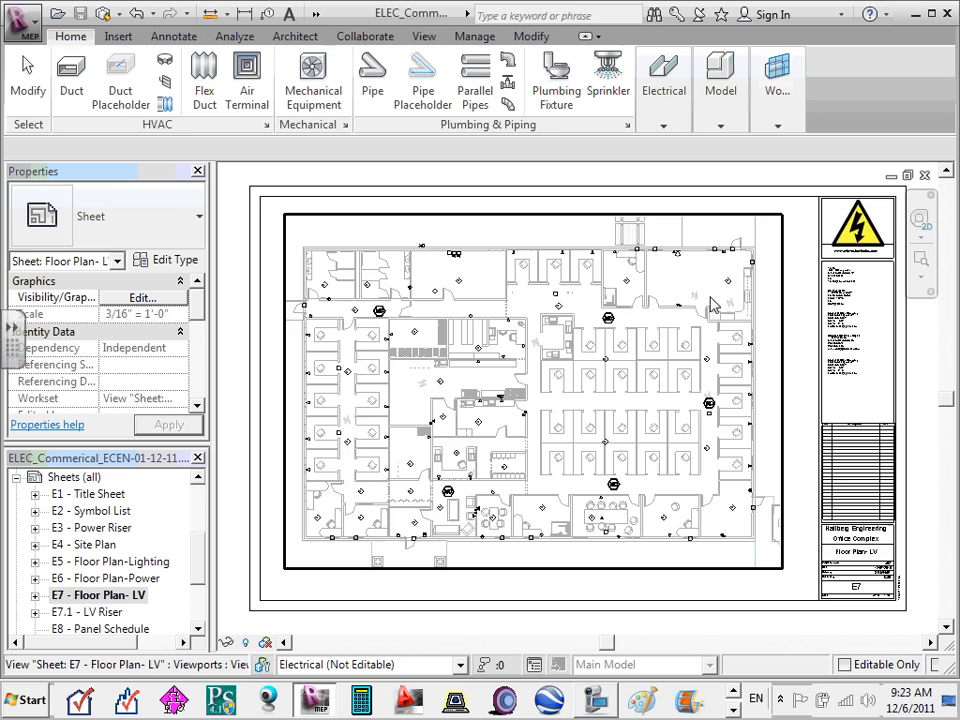
{"action": "scroll", "coordinate": [499, 328], "scroll_direction": "up", "scroll_amount": 5}
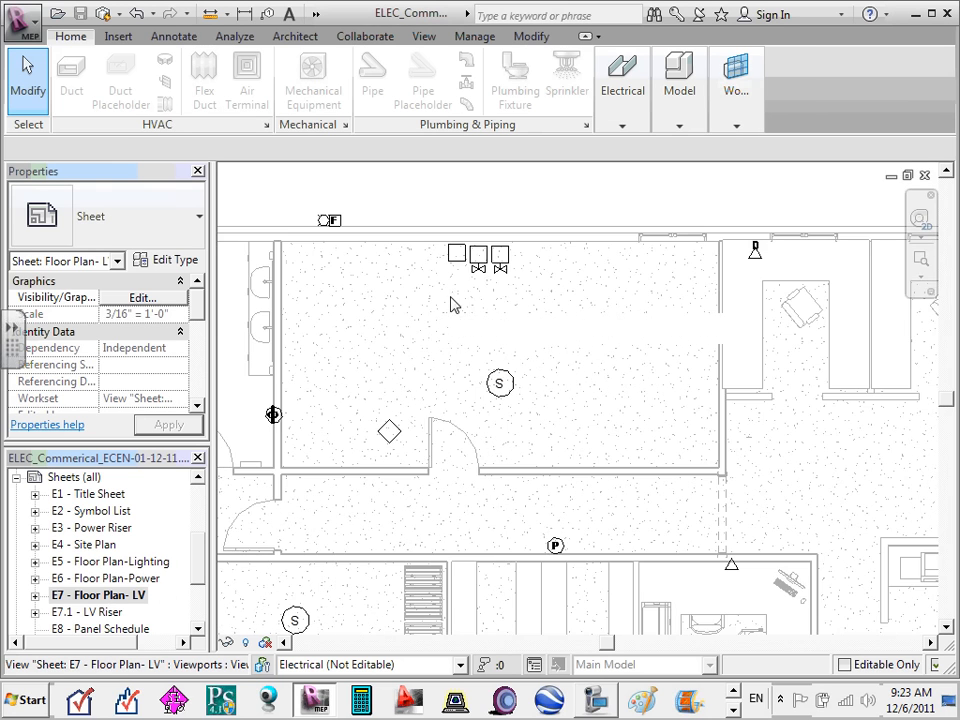
{"action": "scroll", "coordinate": [489, 296], "scroll_direction": "down", "scroll_amount": 5}
{"action": "scroll", "coordinate": [530, 410], "scroll_direction": "up", "scroll_amount": 4}
{"action": "scroll", "coordinate": [530, 418], "scroll_direction": "up", "scroll_amount": 3}
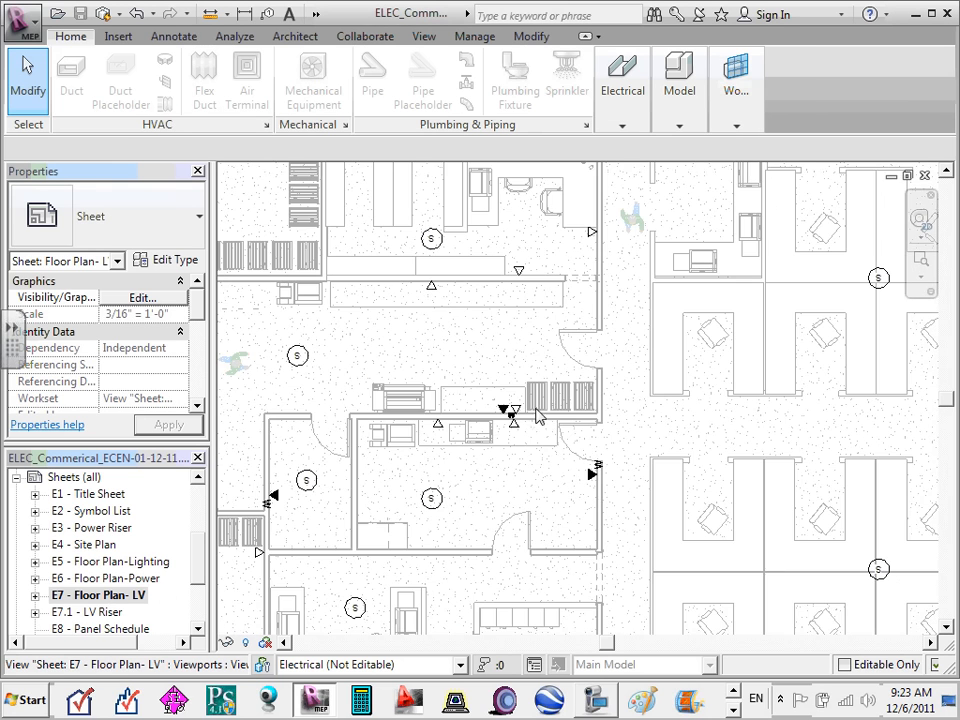
{"action": "scroll", "coordinate": [509, 410], "scroll_direction": "down", "scroll_amount": 5}
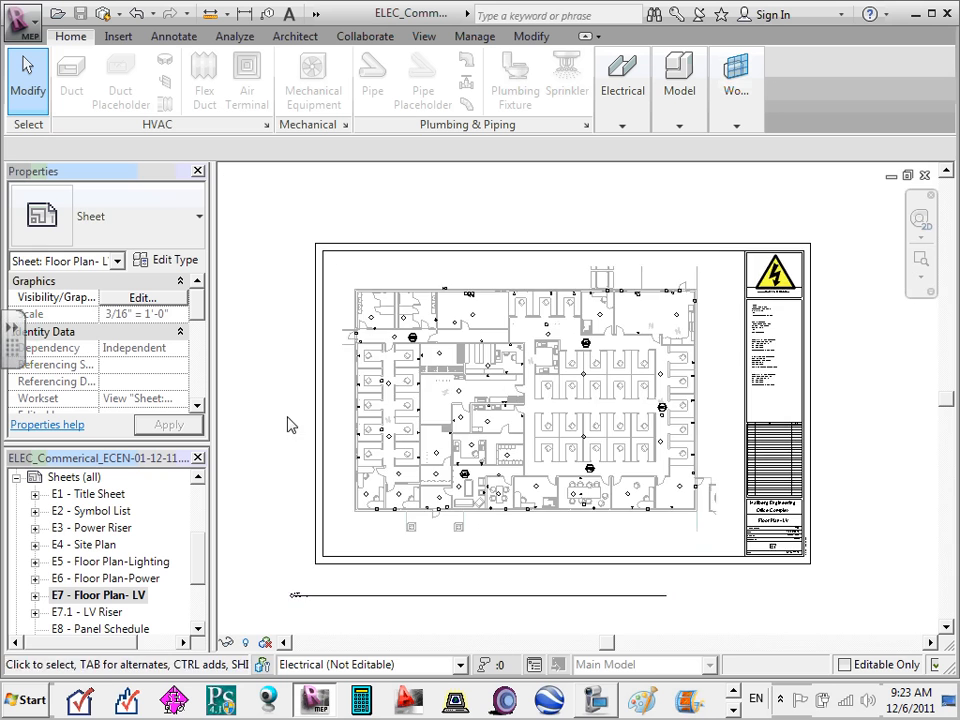
{"action": "scroll", "coordinate": [391, 385], "scroll_direction": "up", "scroll_amount": 5}
{"action": "scroll", "coordinate": [390, 372], "scroll_direction": "down", "scroll_amount": 2}
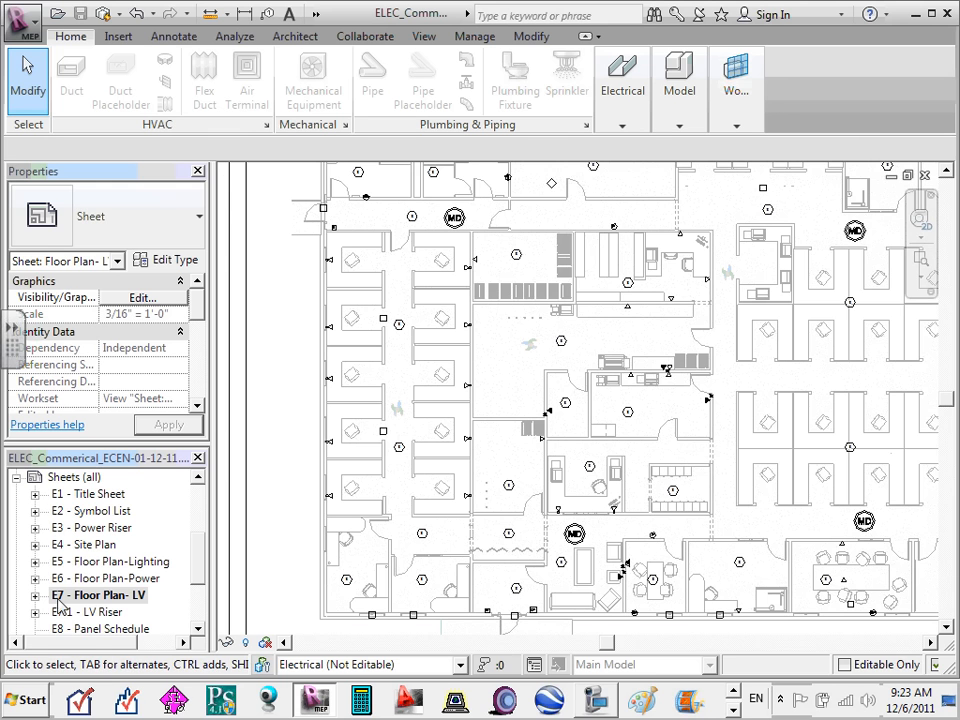
- Expand the E7 sheet entry and open its Floor Plan: 2-LV view
{"action": "left_click", "coordinate": [35, 595]}
{"action": "scroll", "coordinate": [37, 604], "scroll_direction": "down", "scroll_amount": 1}
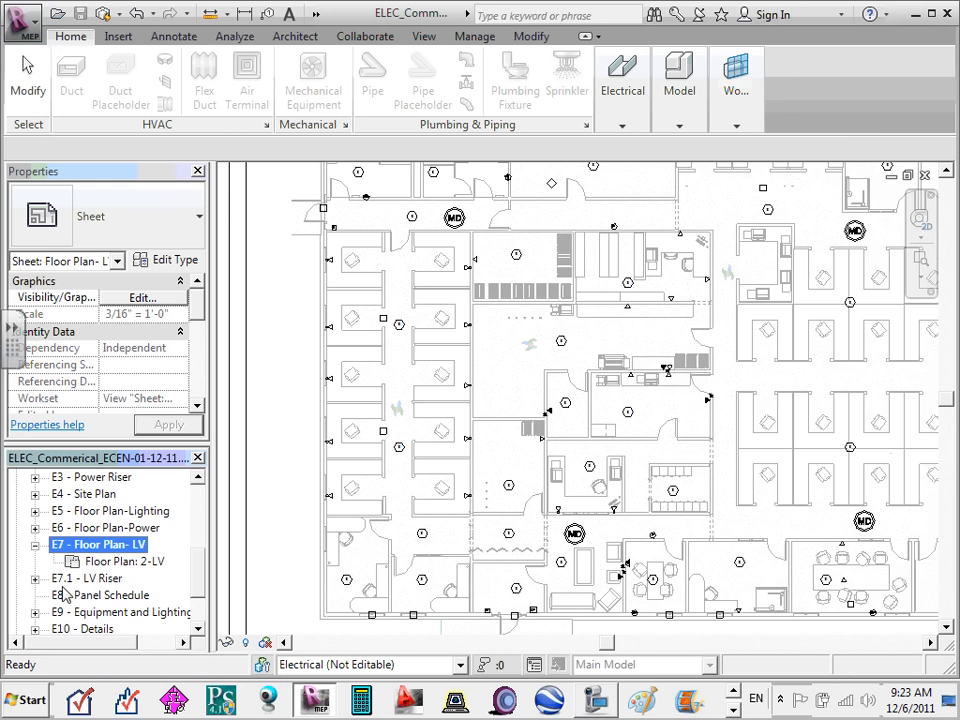
{"action": "double_click", "coordinate": [120, 561]}
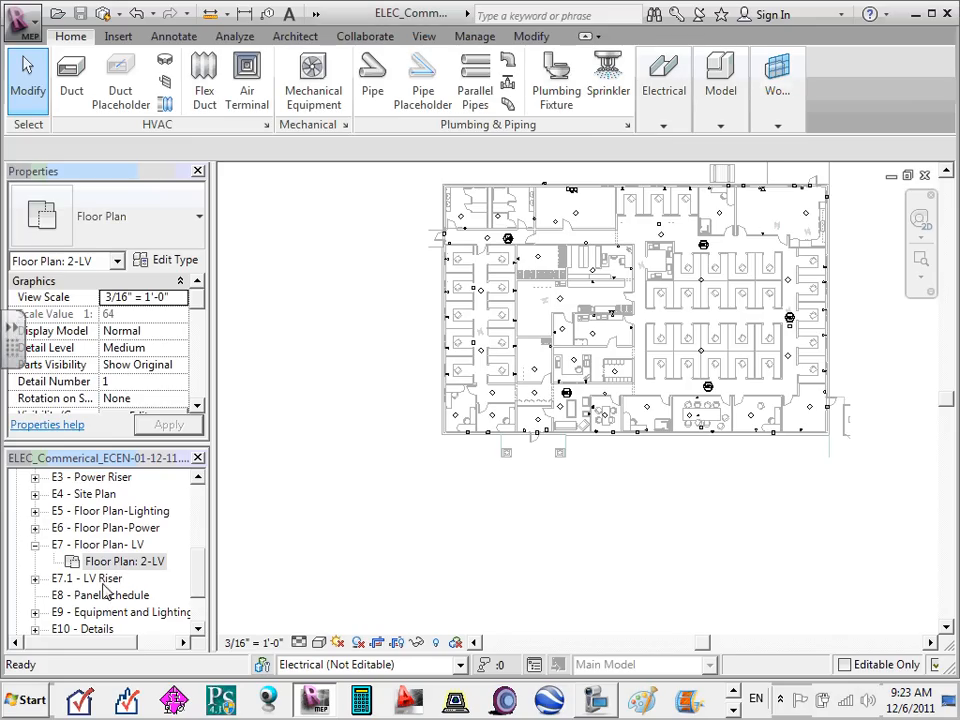
- Open the E7.1 - LV Riser sheet, inspect its LV RISER drafting view, and return to the sheet
{"action": "double_click", "coordinate": [100, 578]}
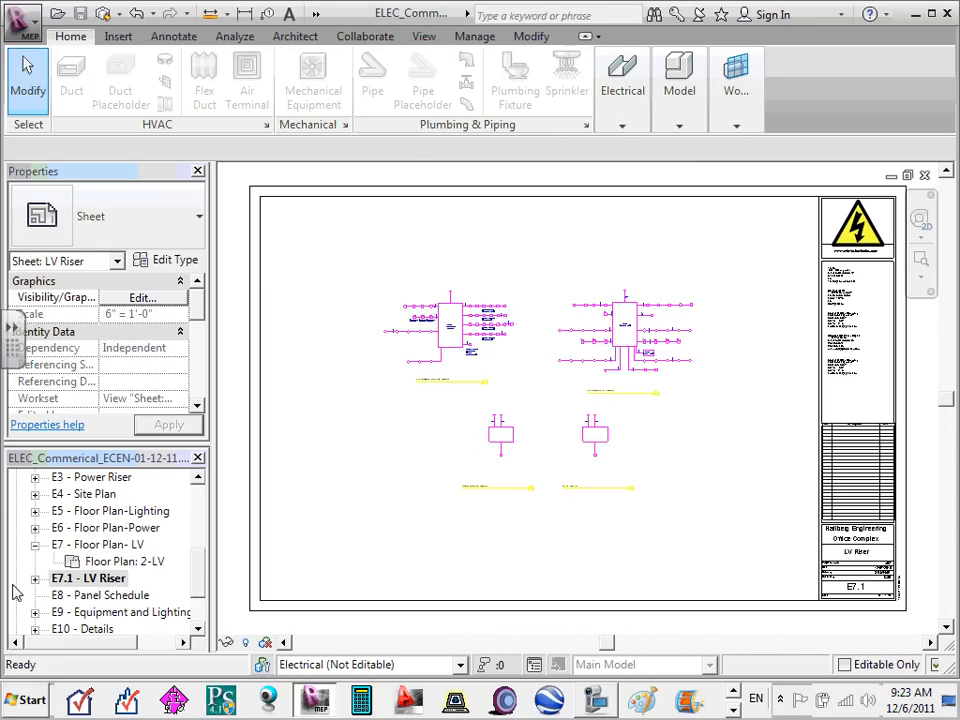
{"action": "left_click", "coordinate": [36, 579]}
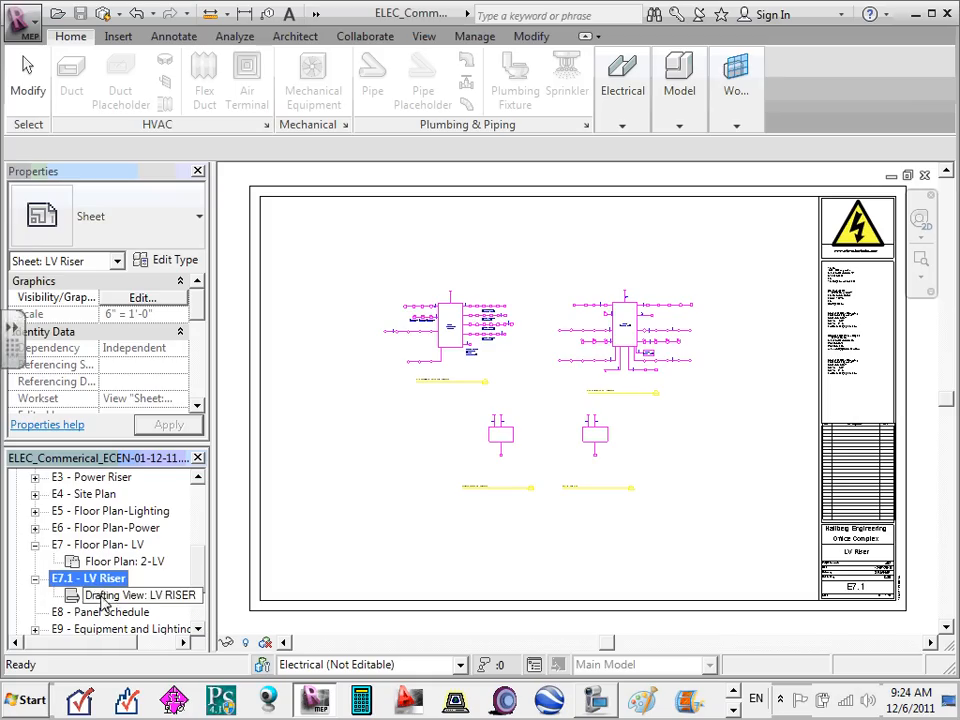
{"action": "scroll", "coordinate": [140, 590], "scroll_direction": "down", "scroll_amount": 1}
{"action": "double_click", "coordinate": [131, 563]}
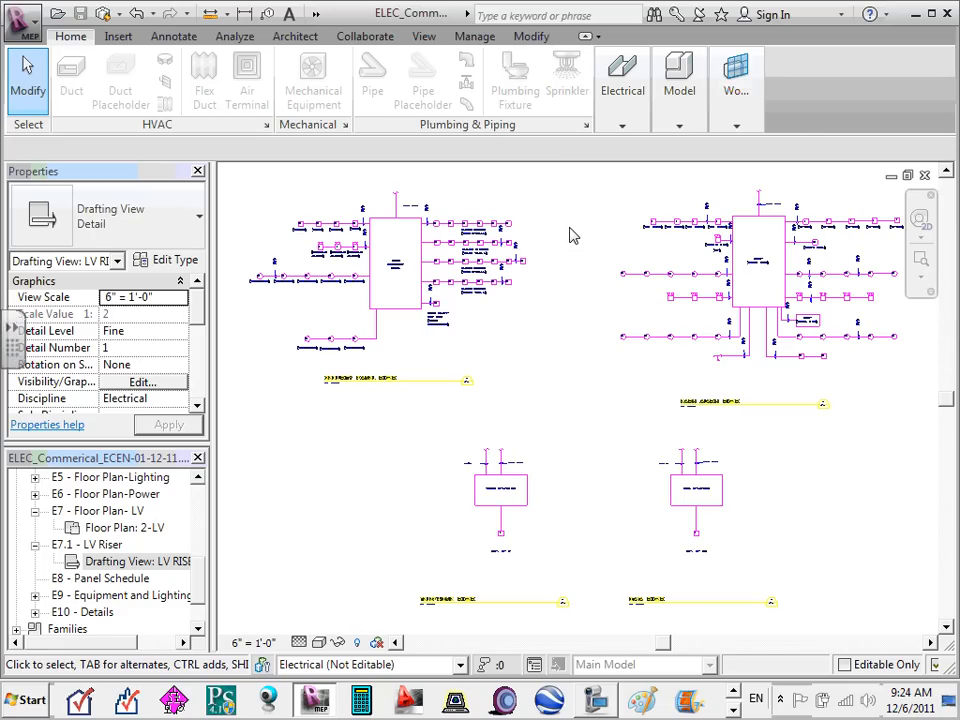
{"action": "double_click", "coordinate": [96, 546]}
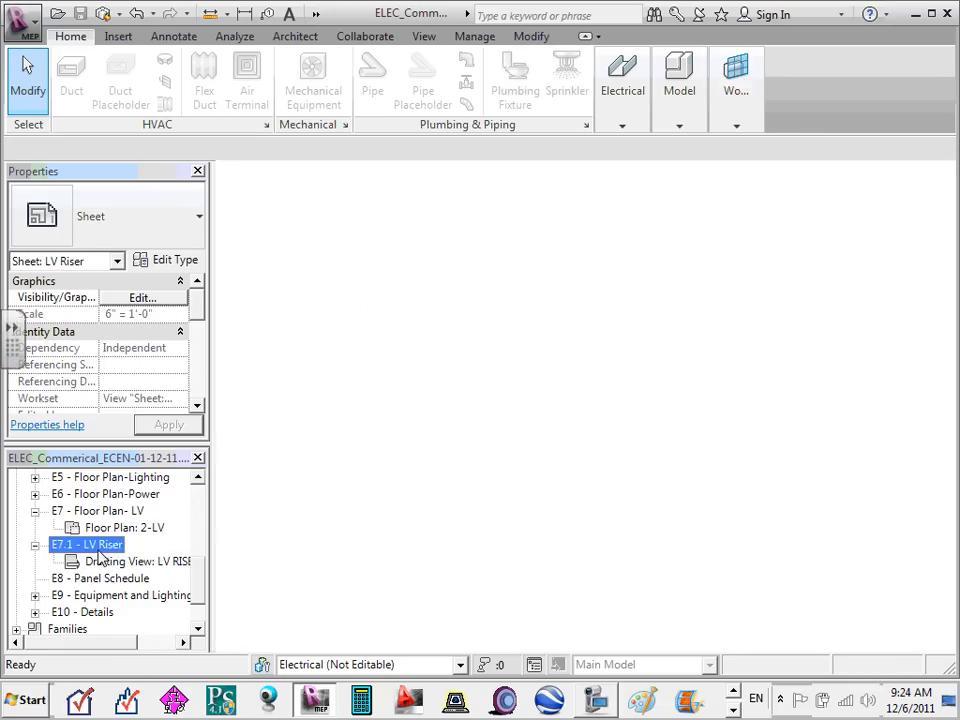
- Open the E8 - Panel Schedule sheet and examine the Branch Panel LP schedule and the sheet's title block
{"action": "double_click", "coordinate": [103, 580]}
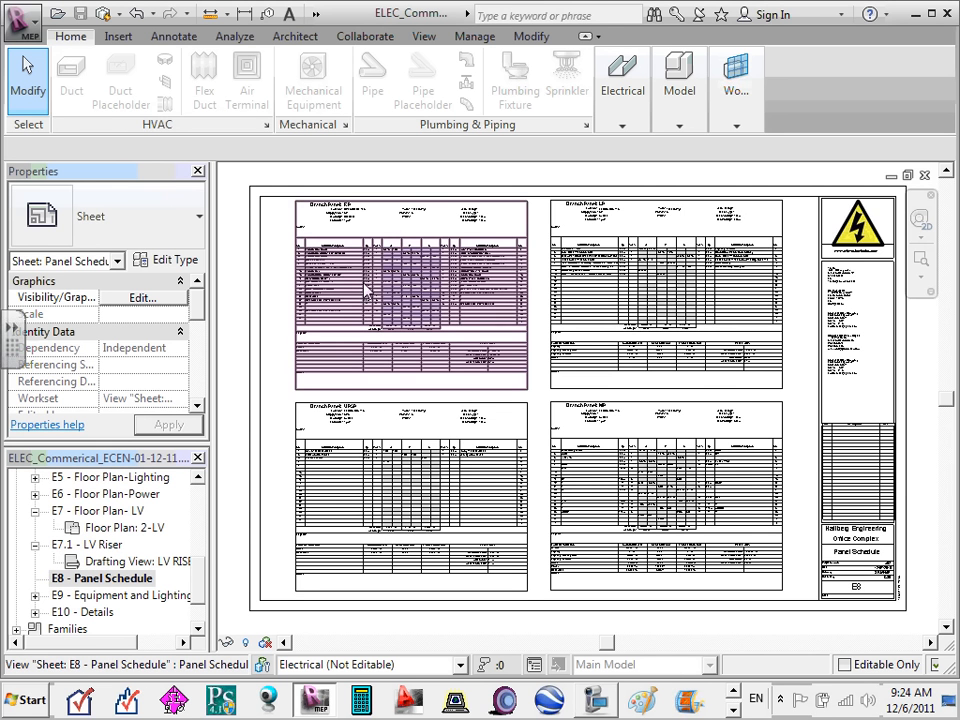
{"action": "scroll", "coordinate": [641, 268], "scroll_direction": "up", "scroll_amount": 3}
{"action": "scroll", "coordinate": [641, 267], "scroll_direction": "up", "scroll_amount": 1}
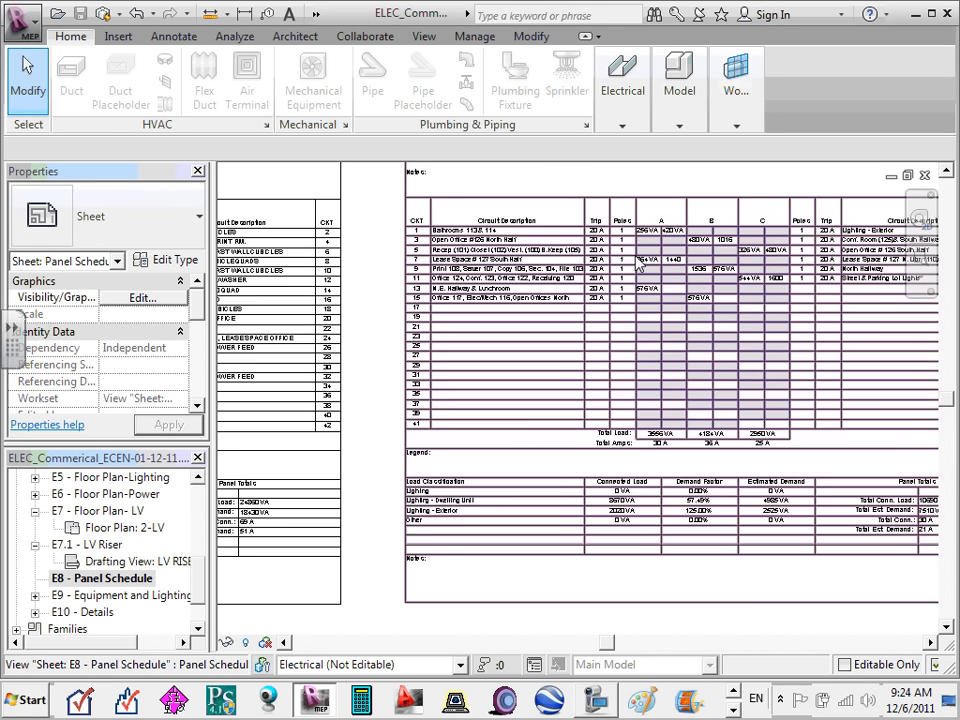
{"action": "scroll", "coordinate": [641, 267], "scroll_direction": "down", "scroll_amount": 1}
{"action": "middle_click_drag", "start_coordinate": [645, 268], "coordinate": [632, 437]}
{"action": "scroll", "coordinate": [581, 316], "scroll_direction": "up", "scroll_amount": 6}
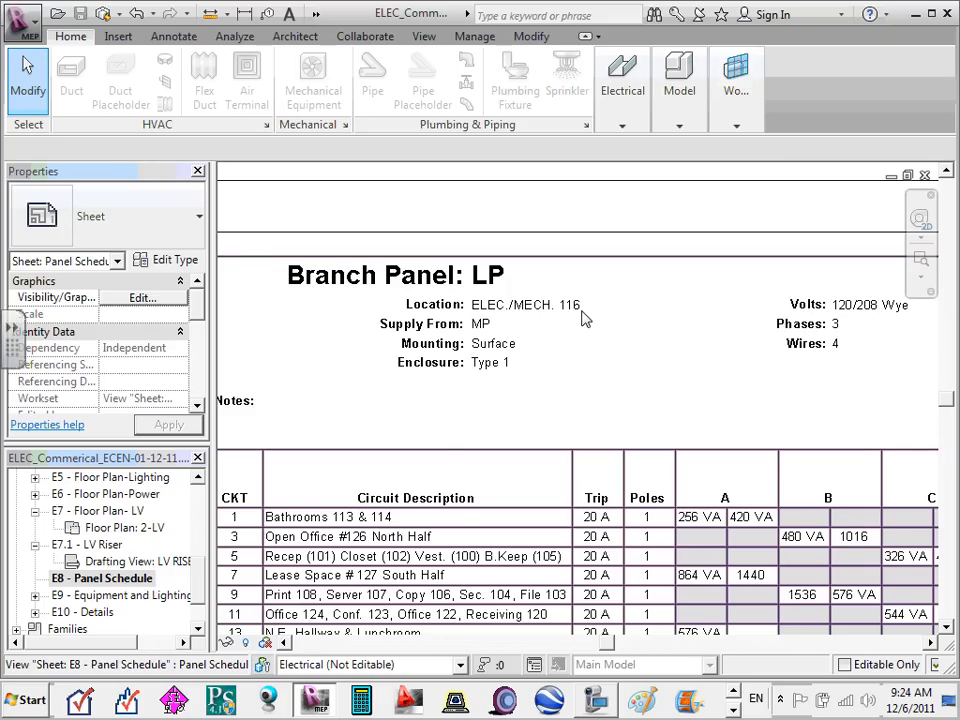
{"action": "scroll", "coordinate": [445, 515], "scroll_direction": "down", "scroll_amount": 4}
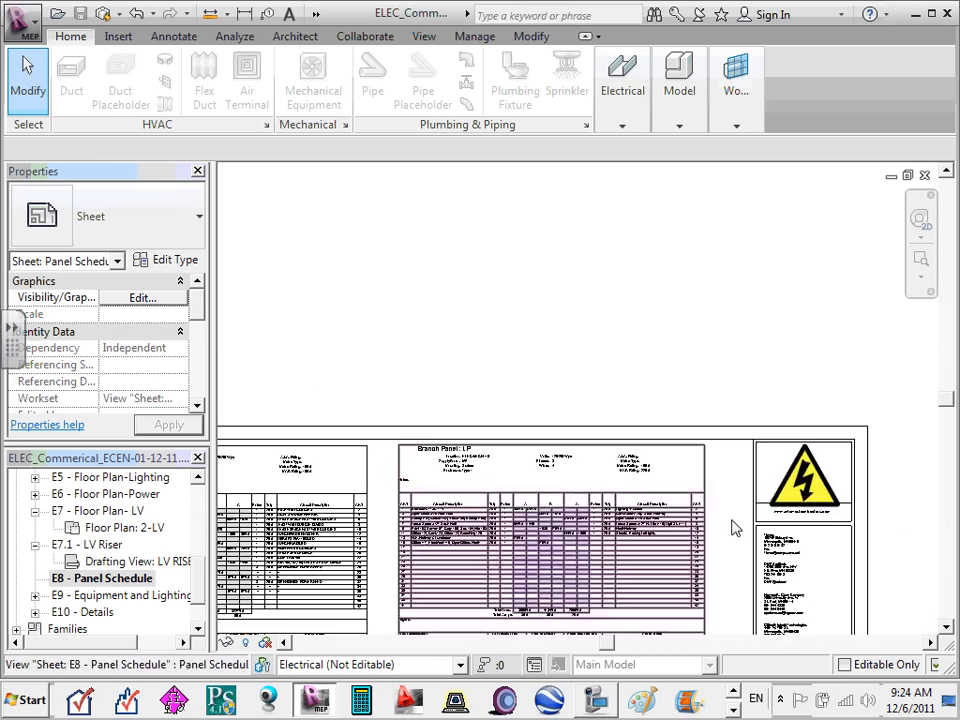
{"action": "scroll", "coordinate": [836, 561], "scroll_direction": "up", "scroll_amount": 5}
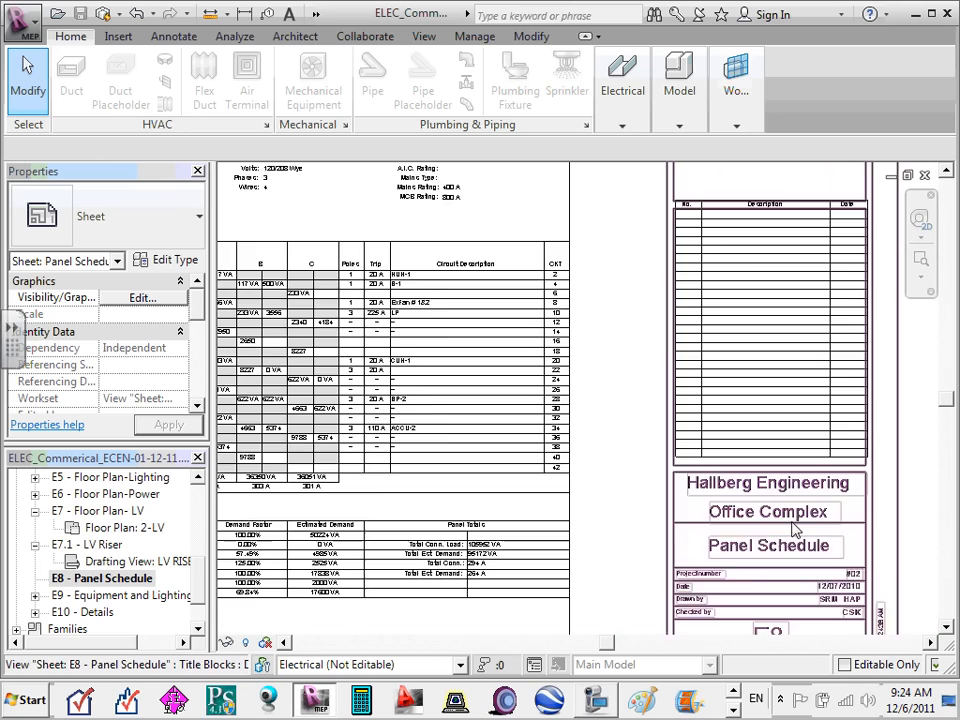
- Examine the Branch Panel MP schedule on the E8 sheet, together with the layout of all its panel schedules
{"action": "scroll", "coordinate": [795, 530], "scroll_direction": "down", "scroll_amount": 4}
{"action": "scroll", "coordinate": [632, 424], "scroll_direction": "up", "scroll_amount": 3}
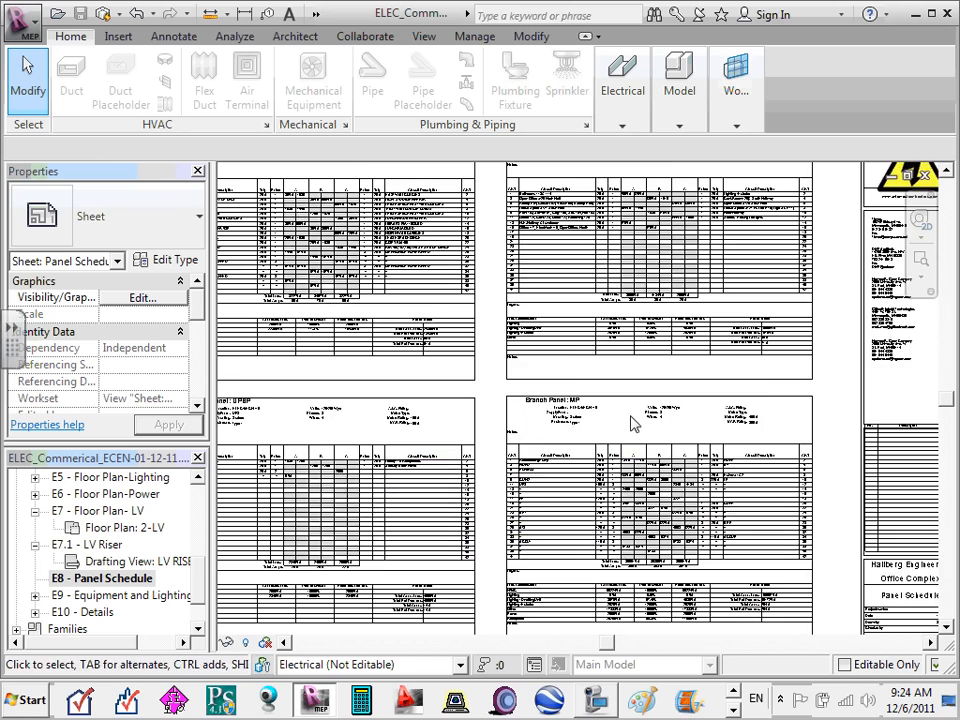
{"action": "scroll", "coordinate": [632, 424], "scroll_direction": "down", "scroll_amount": 3}
- Open the E9 - Equipment and Lighting Schedules sheet and examine its mechanical equipment schedule
{"action": "left_click", "coordinate": [130, 598]}
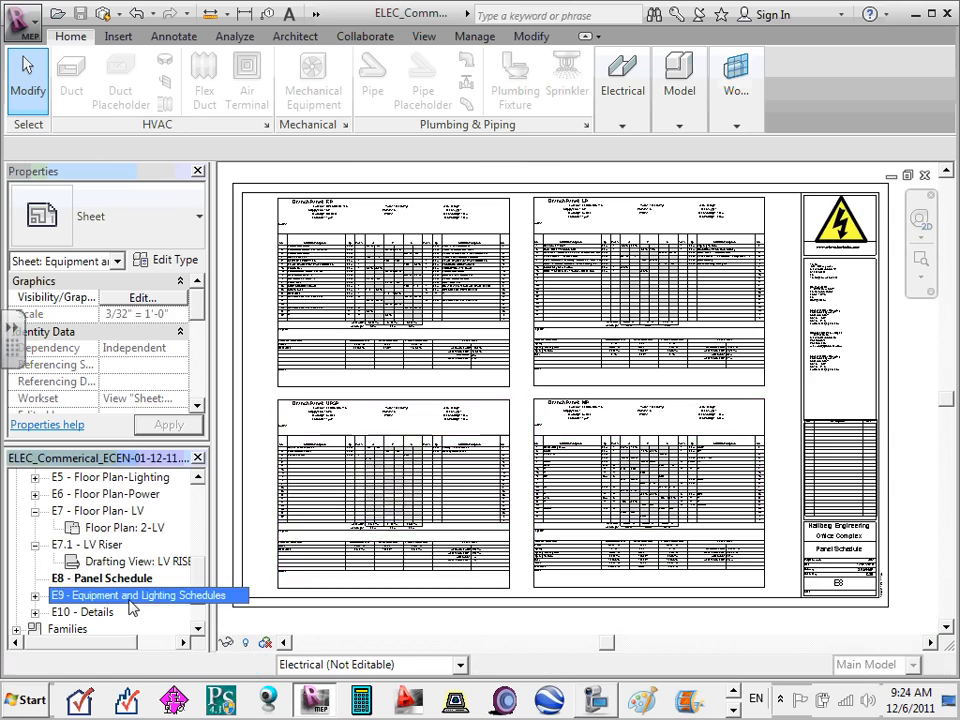
{"action": "double_click", "coordinate": [129, 598]}
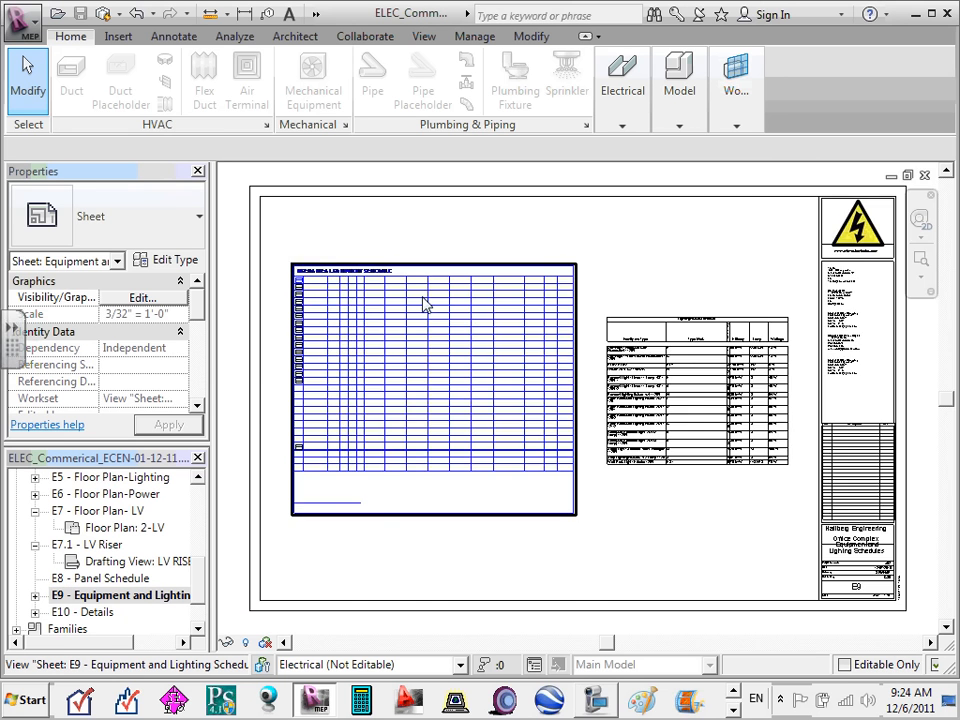
{"action": "scroll", "coordinate": [424, 306], "scroll_direction": "up", "scroll_amount": 5}
{"action": "scroll", "coordinate": [428, 309], "scroll_direction": "down", "scroll_amount": 2}
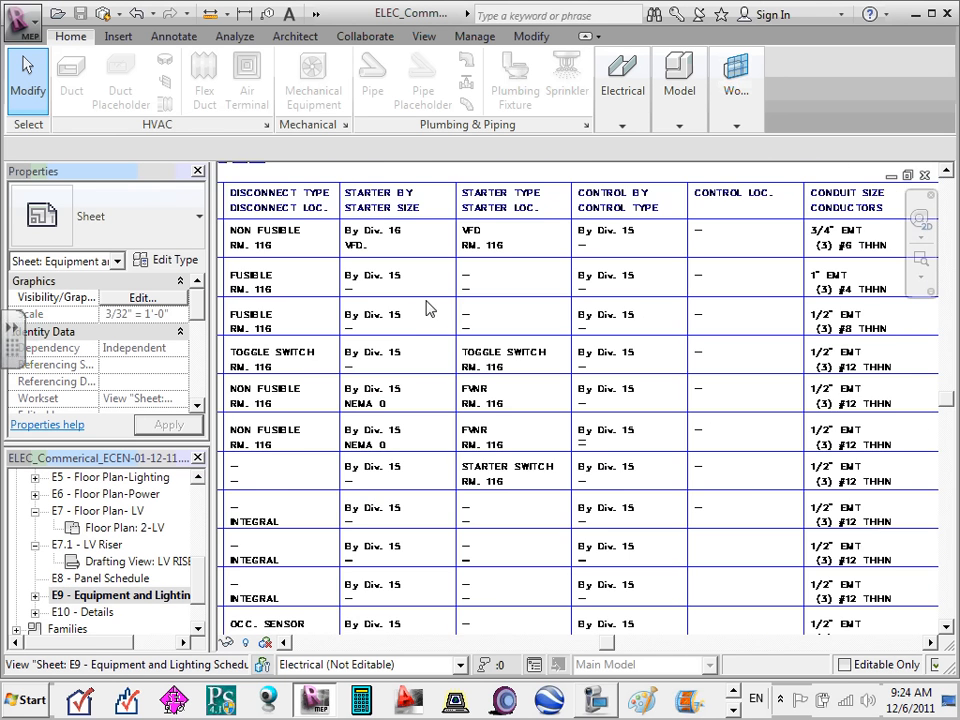
{"action": "scroll", "coordinate": [355, 200], "scroll_direction": "up", "scroll_amount": 3}
{"action": "scroll", "coordinate": [376, 222], "scroll_direction": "down", "scroll_amount": 3}
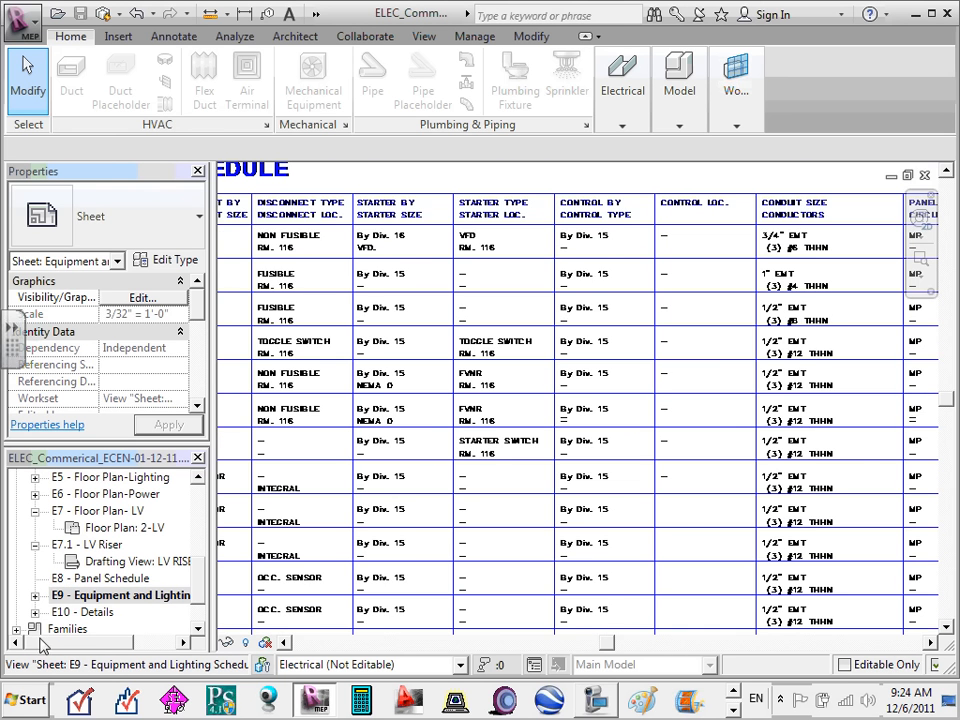
- Expand the E9 sheet entry, open its MECHANICAL SCHEDULE drafting view and examine the equipment rows
{"action": "left_click", "coordinate": [35, 596]}
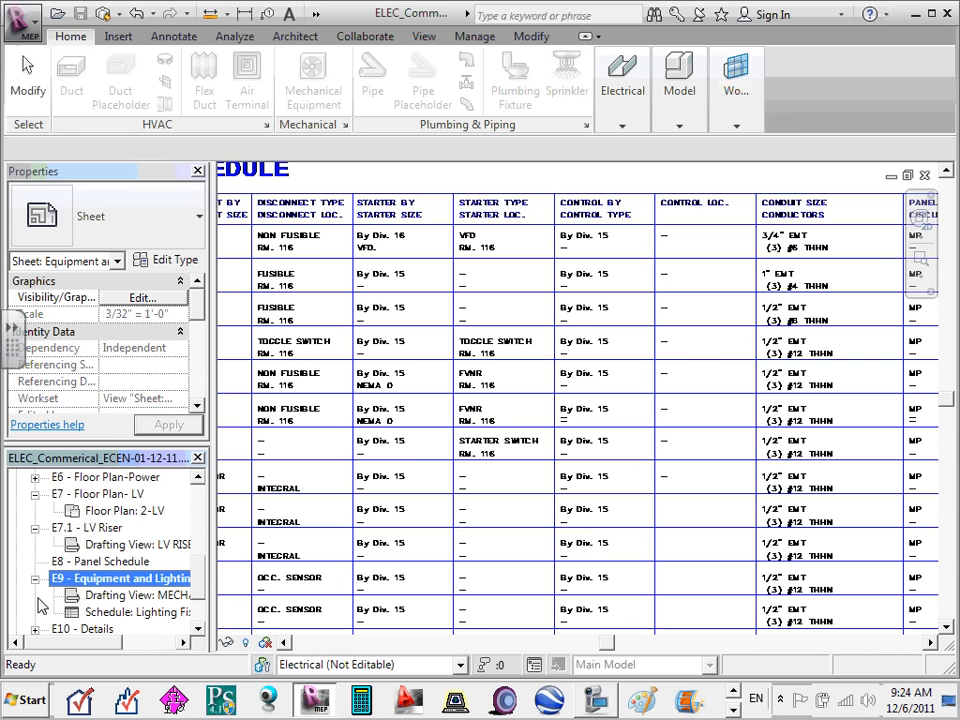
{"action": "left_click", "coordinate": [151, 597]}
{"action": "double_click", "coordinate": [151, 598]}
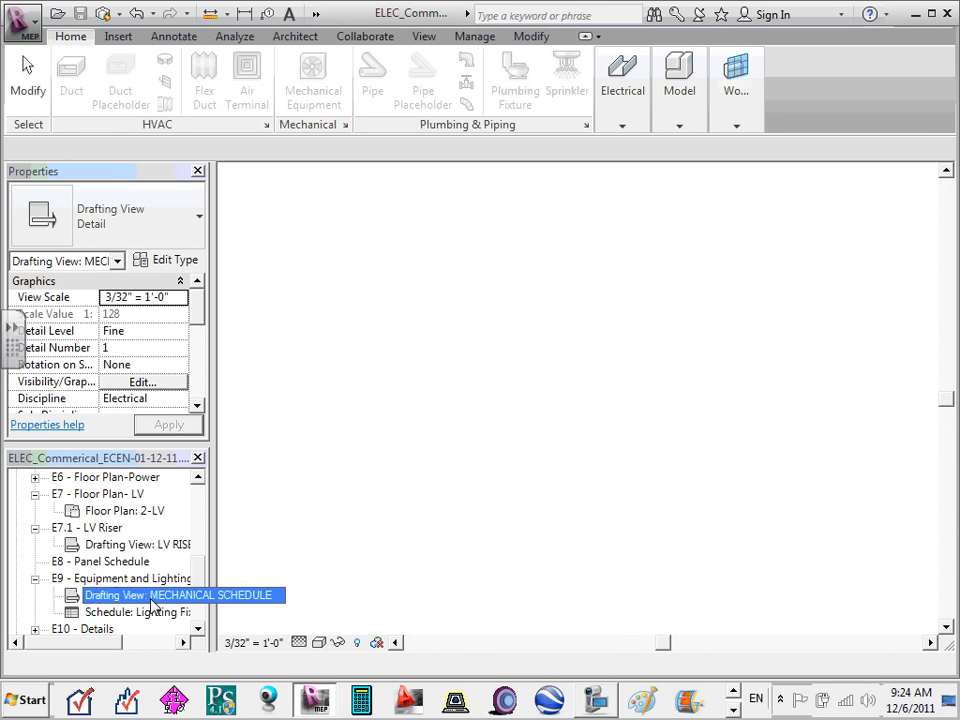
{"action": "scroll", "coordinate": [541, 290], "scroll_direction": "up", "scroll_amount": 3}
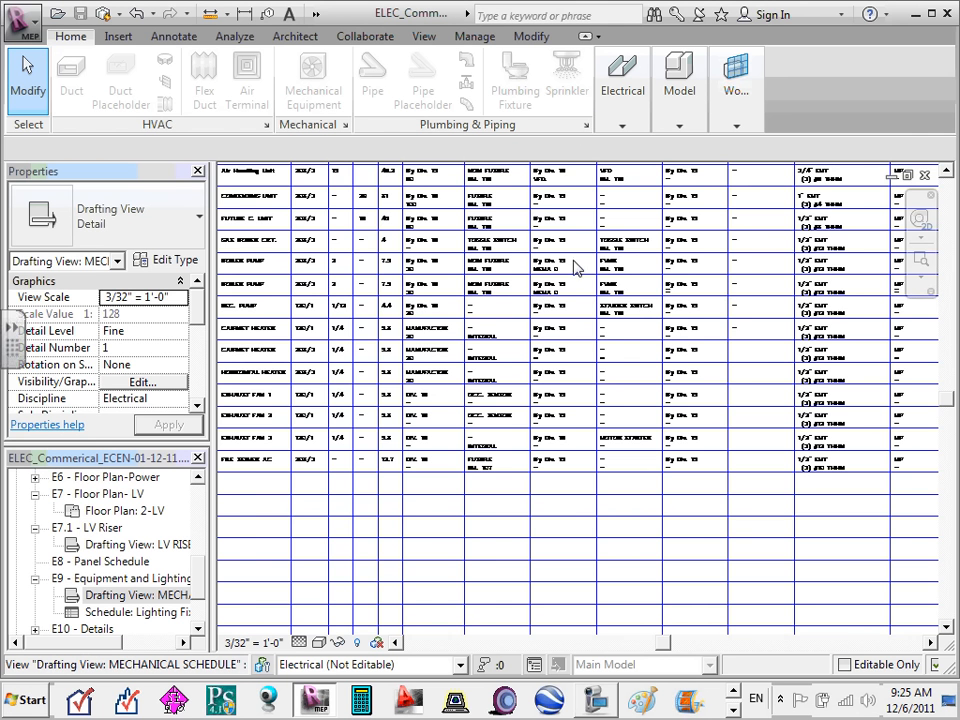
{"action": "scroll", "coordinate": [568, 279], "scroll_direction": "down", "scroll_amount": 5}
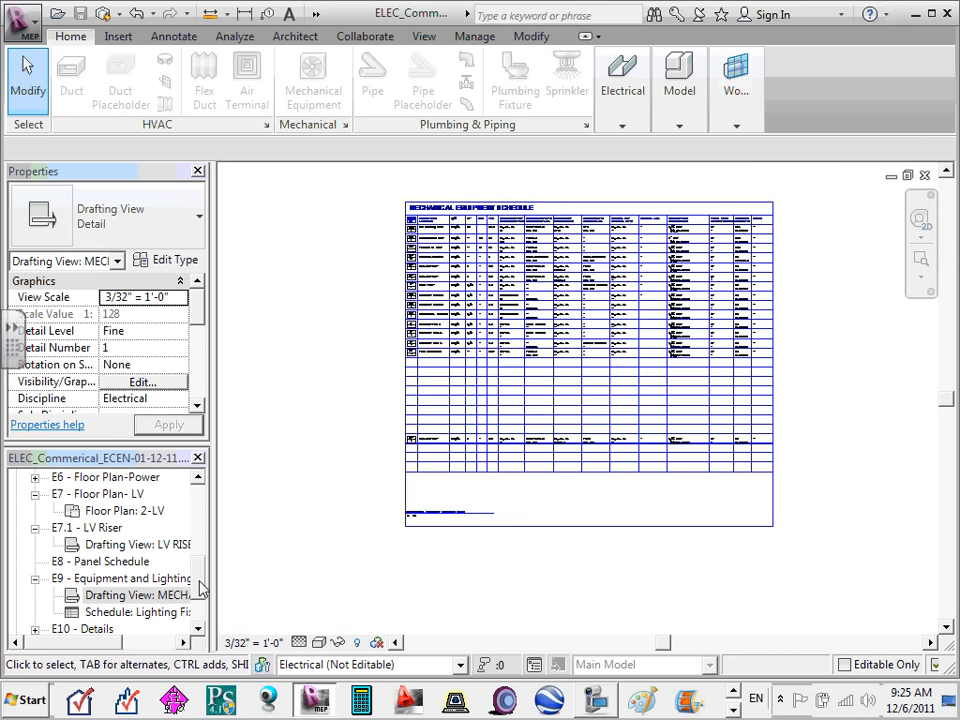
- View the Lighting Fixture Schedule placed on E9, return to the E9 sheet and collapse its entry
{"action": "double_click", "coordinate": [160, 613]}
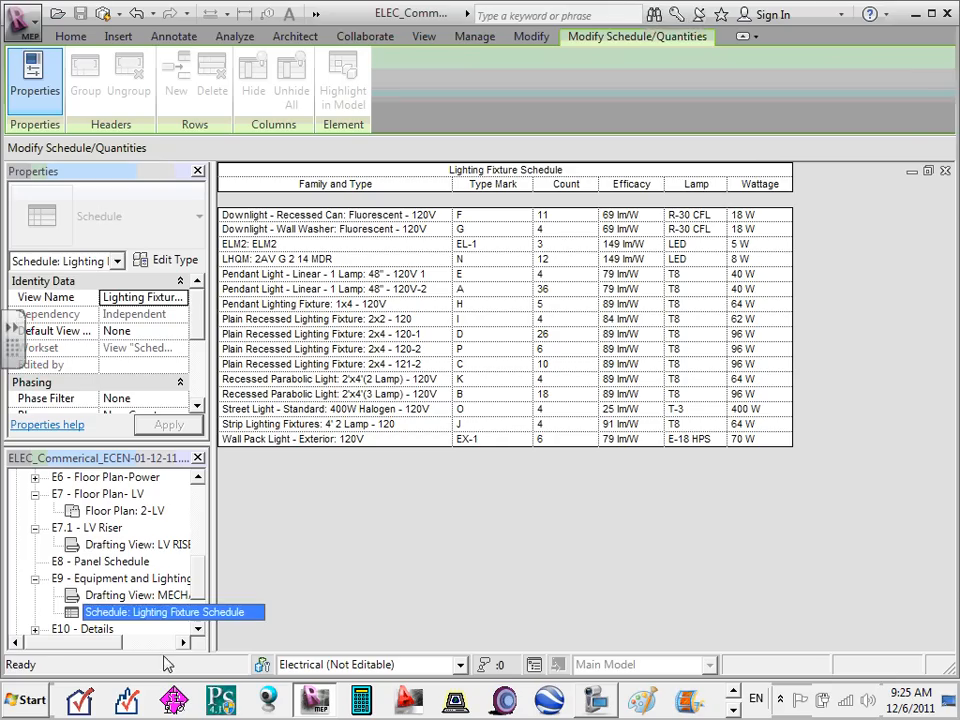
{"action": "left_click", "coordinate": [147, 579]}
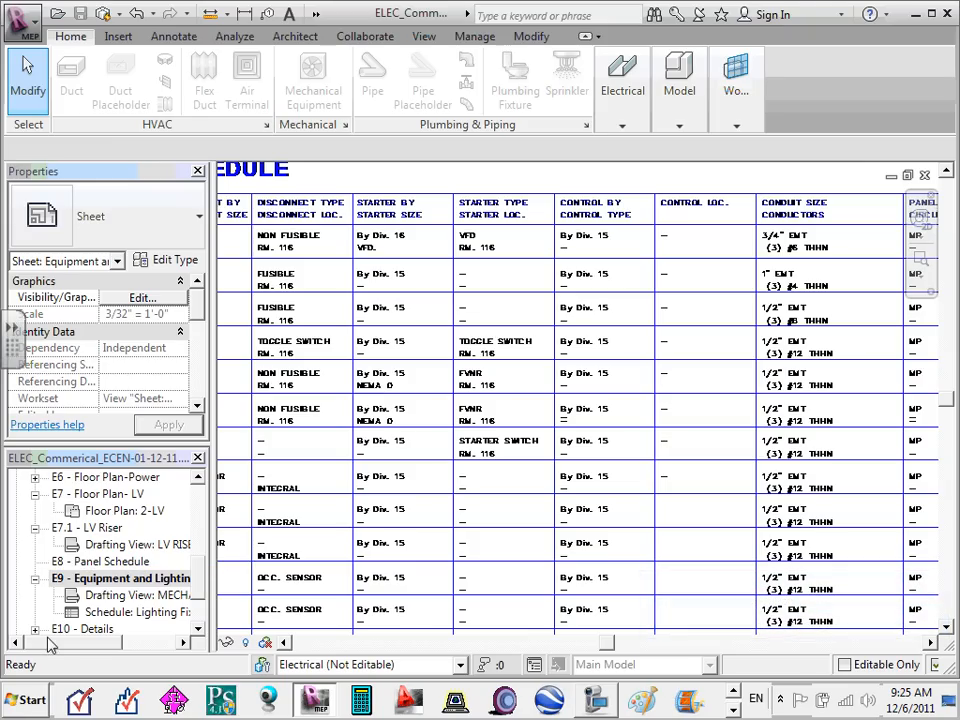
{"action": "left_click", "coordinate": [38, 578]}
- Open the E10 - Details sheet and examine its conduit, pole foundation and fluorescent mounting details
{"action": "double_click", "coordinate": [100, 595]}
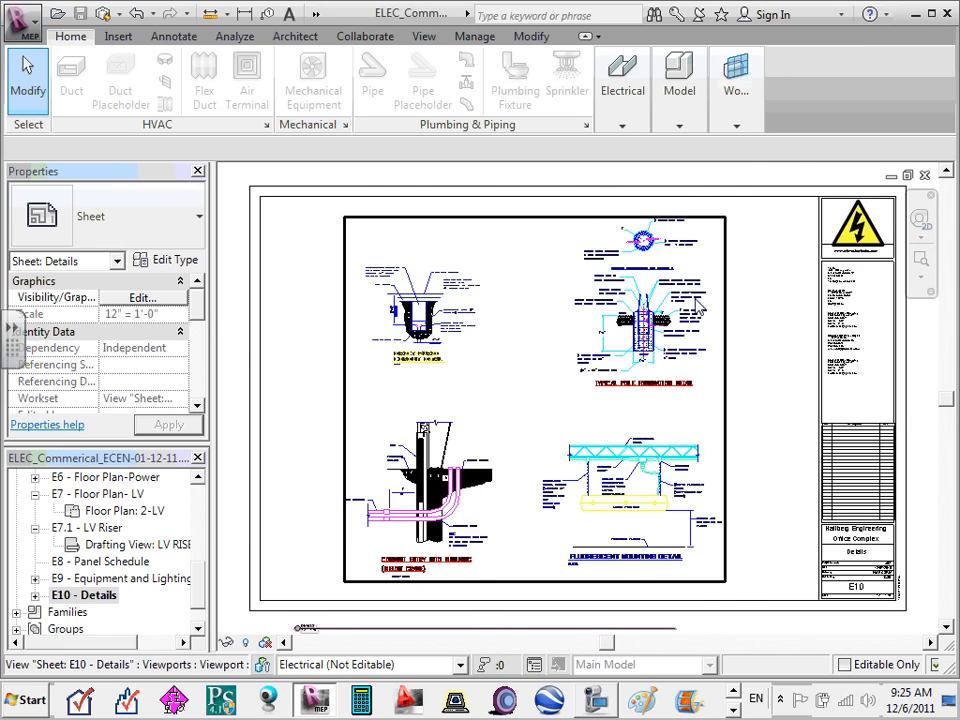
{"action": "scroll", "coordinate": [628, 329], "scroll_direction": "up", "scroll_amount": 4}
{"action": "scroll", "coordinate": [636, 323], "scroll_direction": "down", "scroll_amount": 3}
{"action": "scroll", "coordinate": [636, 323], "scroll_direction": "down", "scroll_amount": 2}
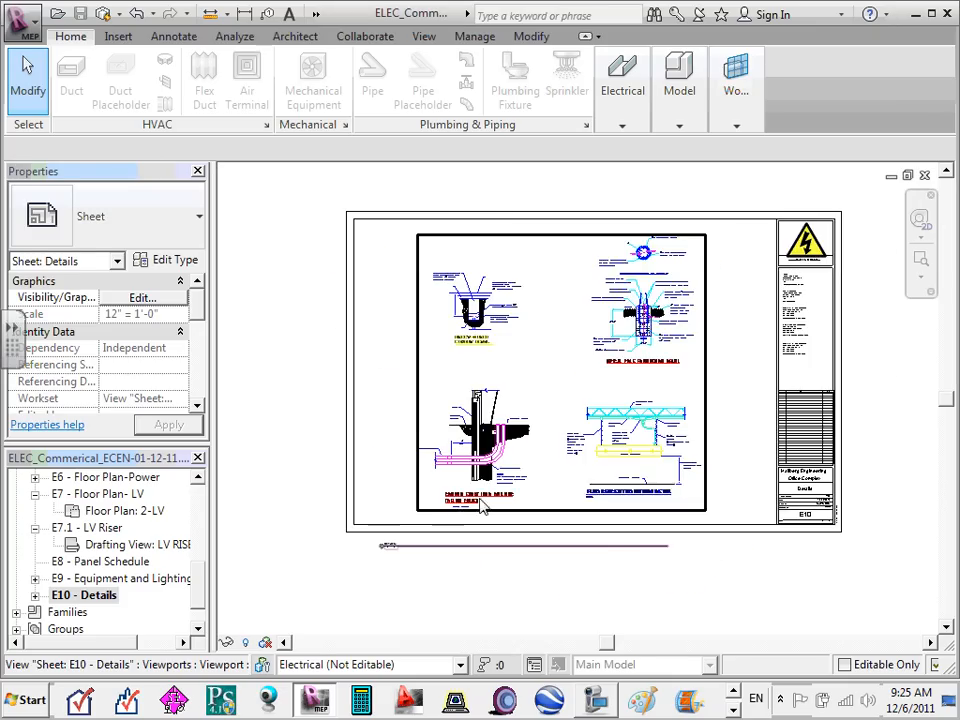
{"action": "scroll", "coordinate": [484, 506], "scroll_direction": "up", "scroll_amount": 3}
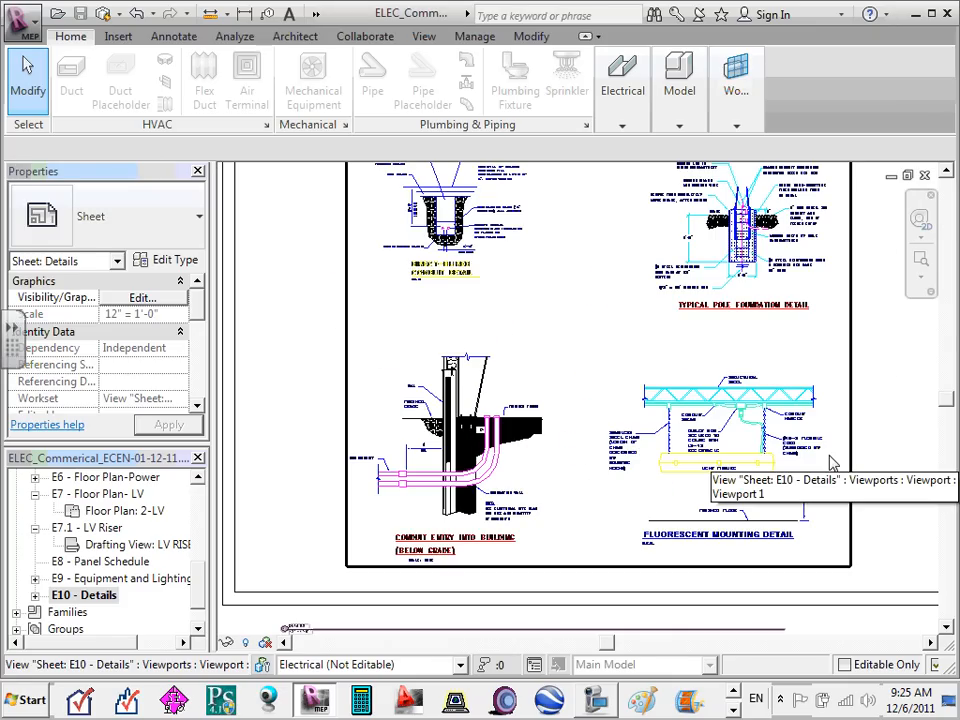
{"action": "scroll", "coordinate": [750, 440], "scroll_direction": "down", "scroll_amount": 2}
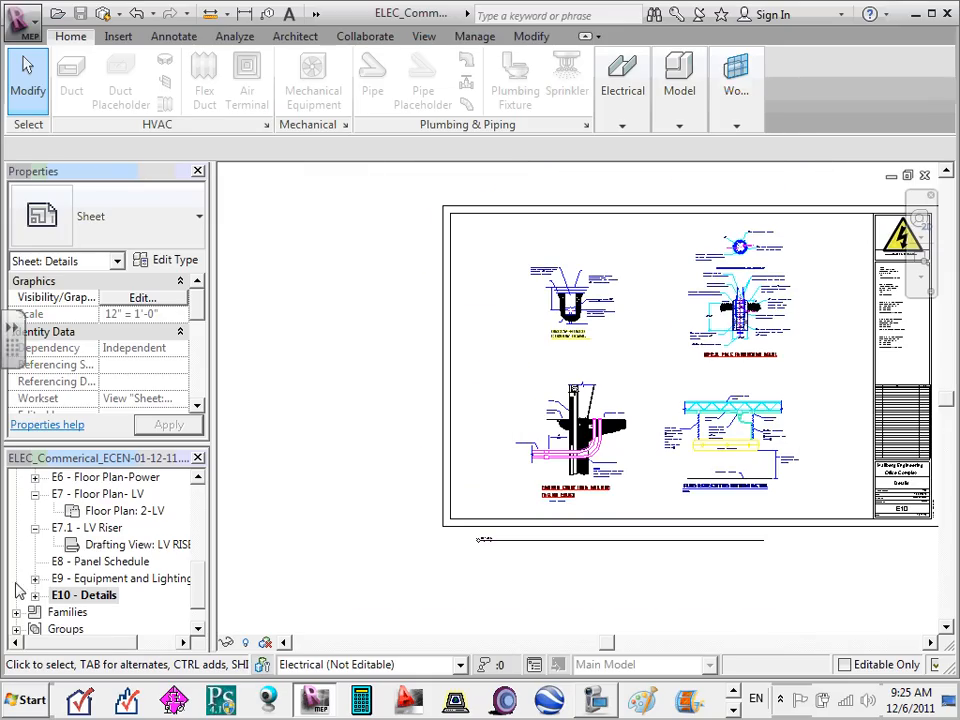
- Open the DETAILS drafting view under E10 and briefly select its imported DWG to show it is one linked drawing
{"action": "double_click", "coordinate": [84, 595]}
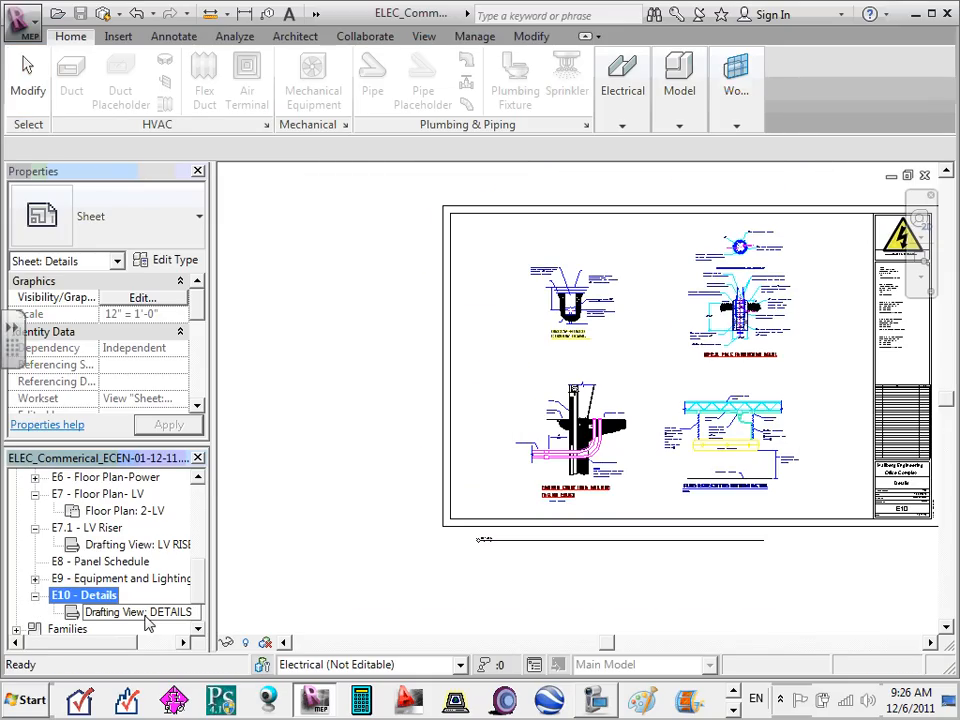
{"action": "double_click", "coordinate": [146, 616]}
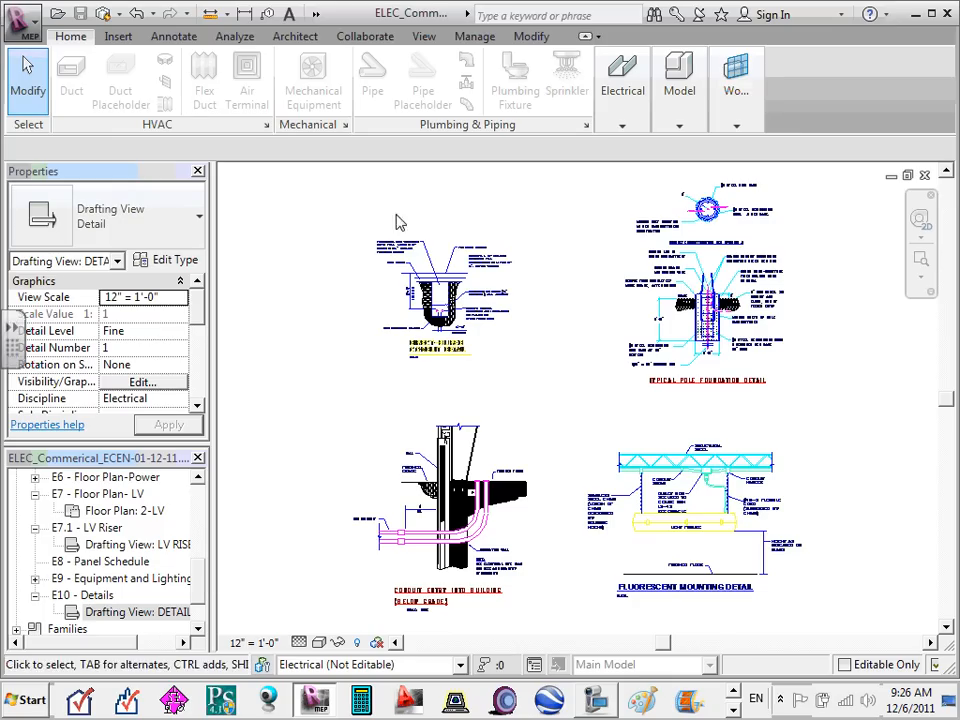
{"action": "left_click", "coordinate": [438, 310]}
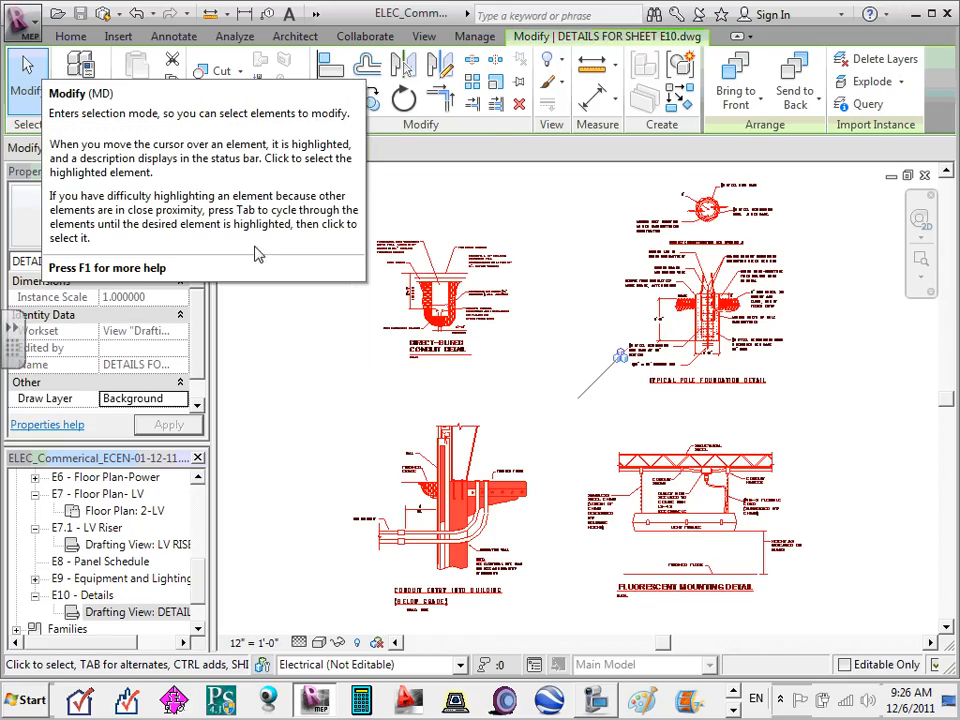
{"action": "left_click", "coordinate": [274, 393]}
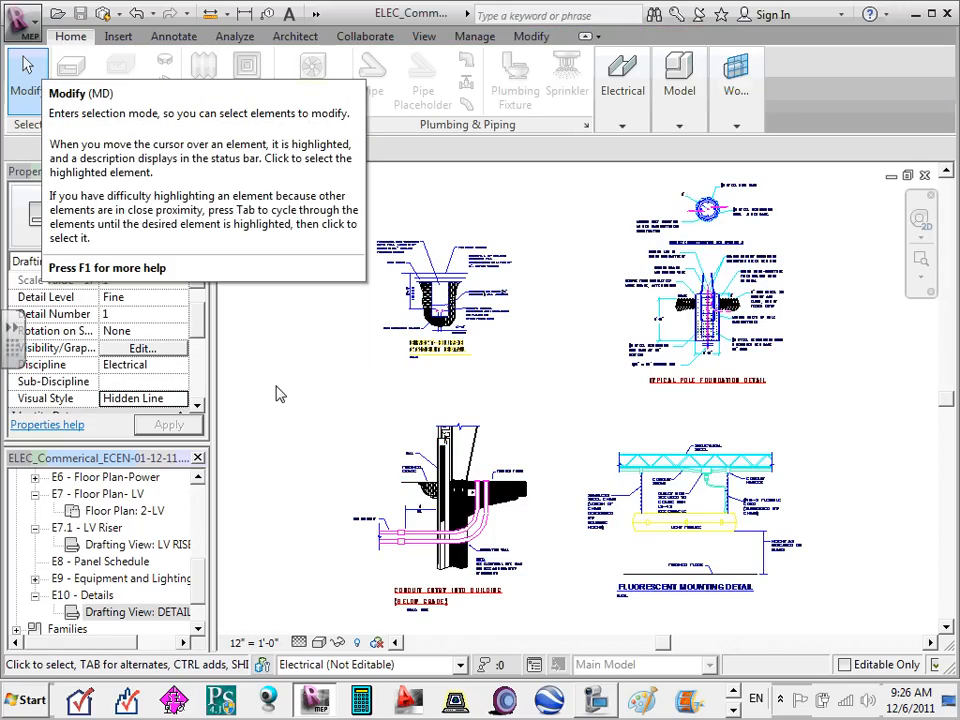
- Collapse the E7, E7.1 and E10 sheet entries and review the full list of sheets
{"action": "left_click", "coordinate": [35, 494]}
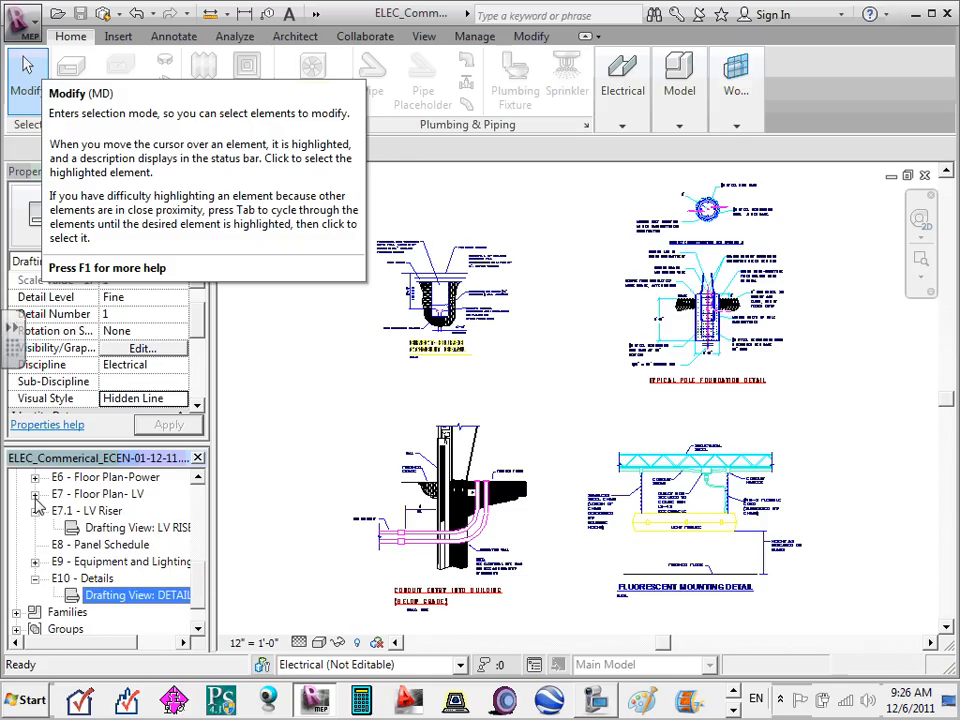
{"action": "left_click", "coordinate": [35, 511]}
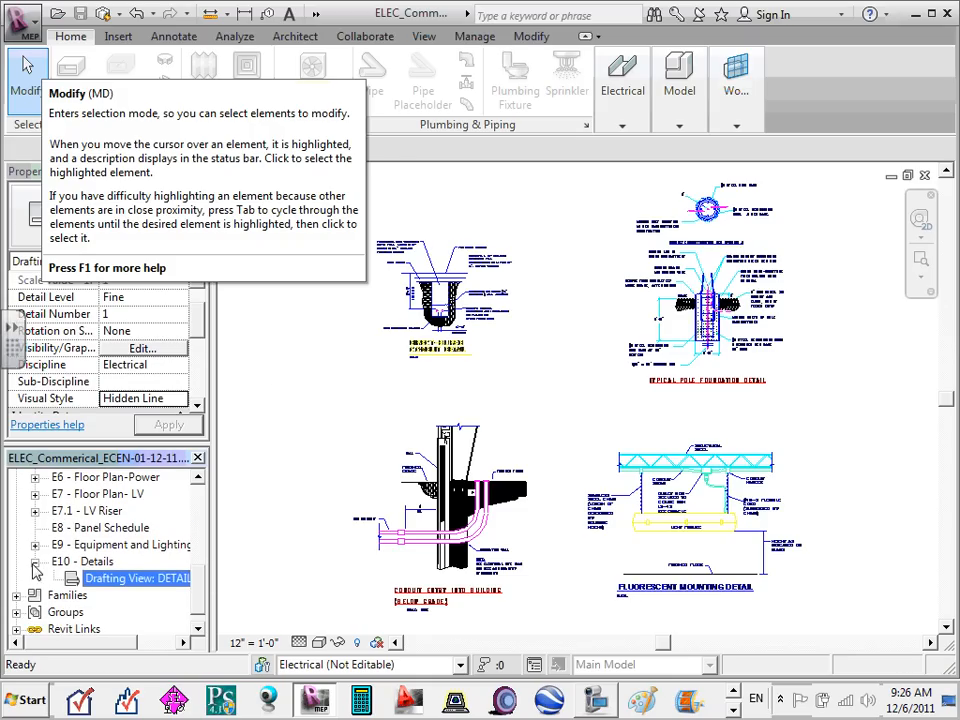
{"action": "left_click", "coordinate": [35, 563]}
{"action": "scroll", "coordinate": [60, 562], "scroll_direction": "up", "scroll_amount": 3}
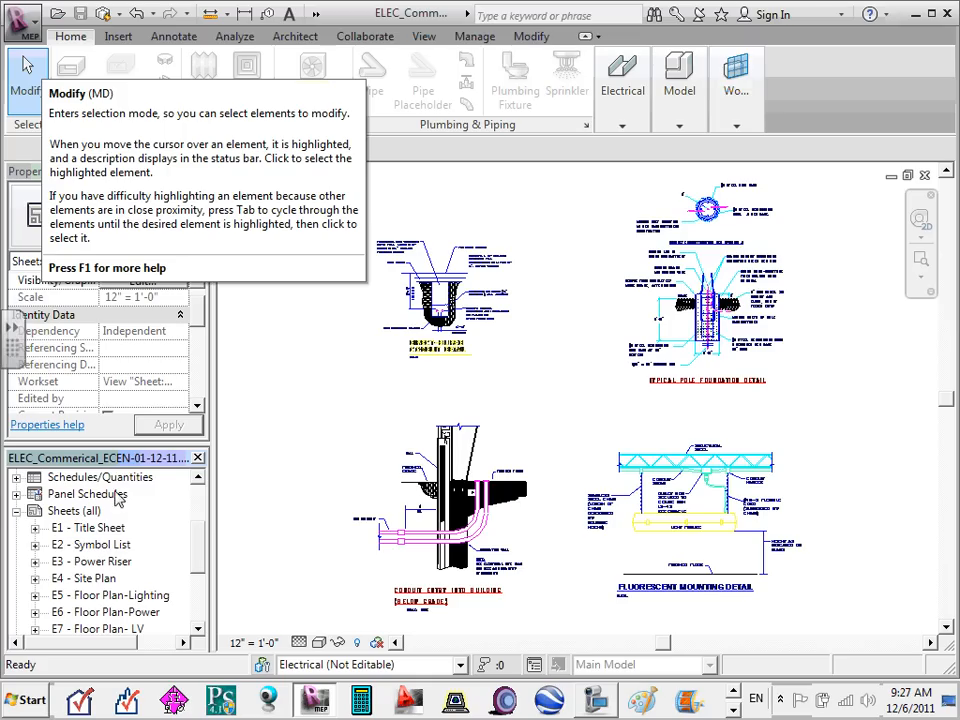
{"action": "scroll", "coordinate": [124, 508], "scroll_direction": "down", "scroll_amount": 3}
{"action": "scroll", "coordinate": [135, 520], "scroll_direction": "up", "scroll_amount": 3}
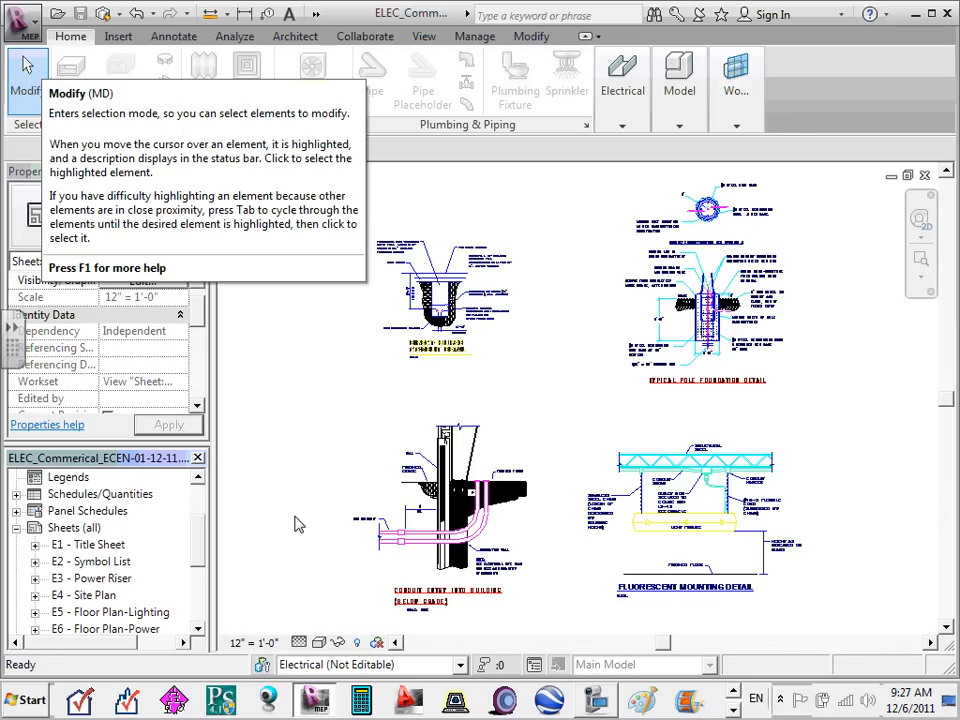
{"action": "left_click", "coordinate": [913, 13]}
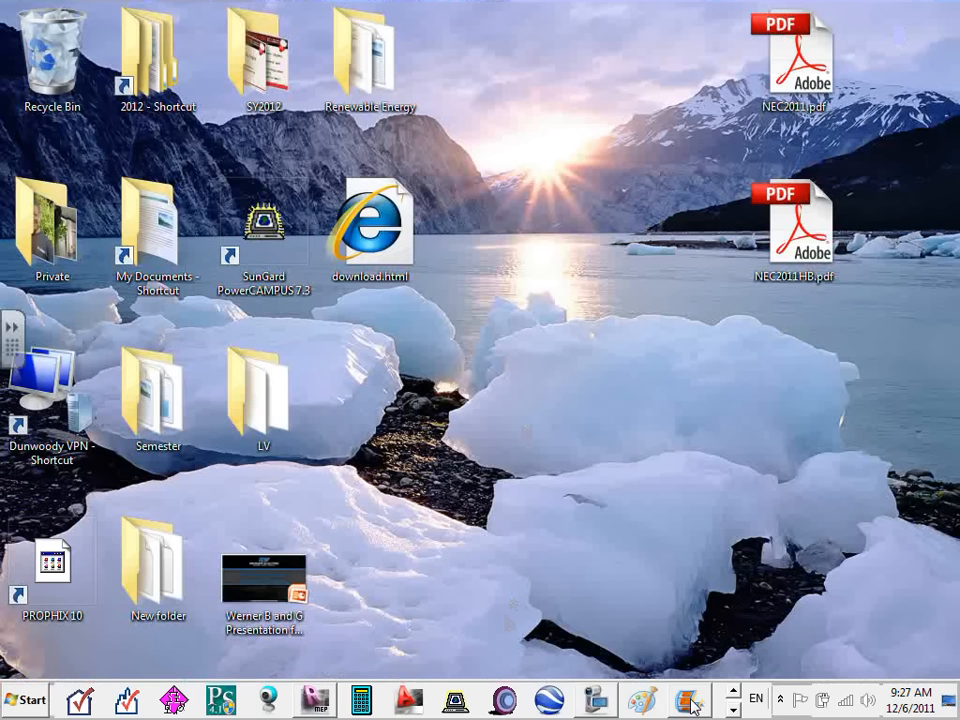
{"action": "left_click", "coordinate": [600, 705]}
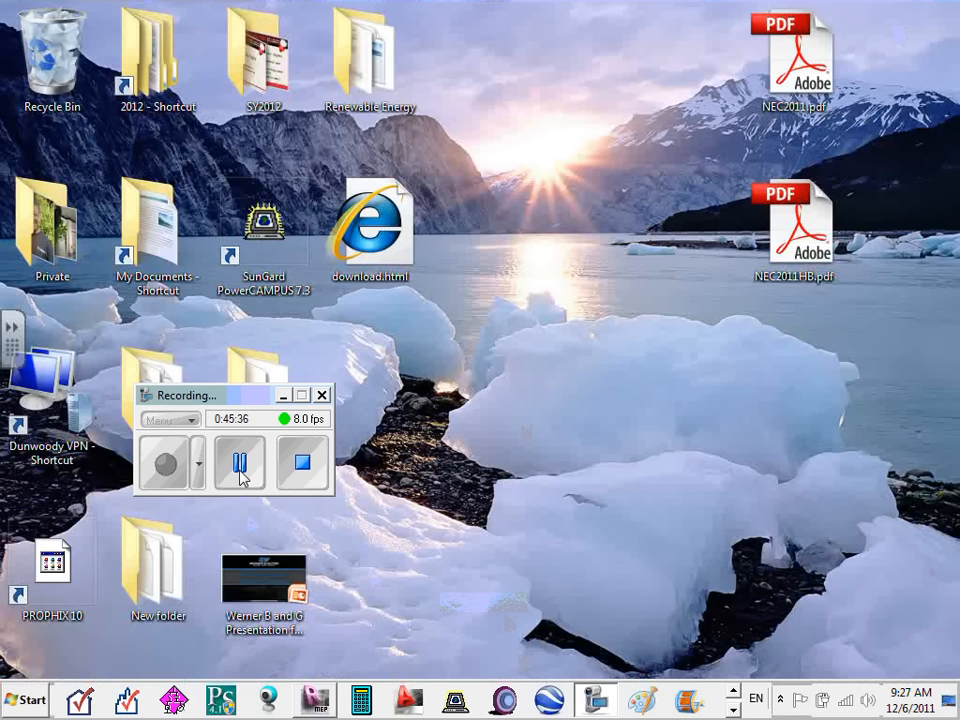
{"action": "left_click", "coordinate": [240, 456]}
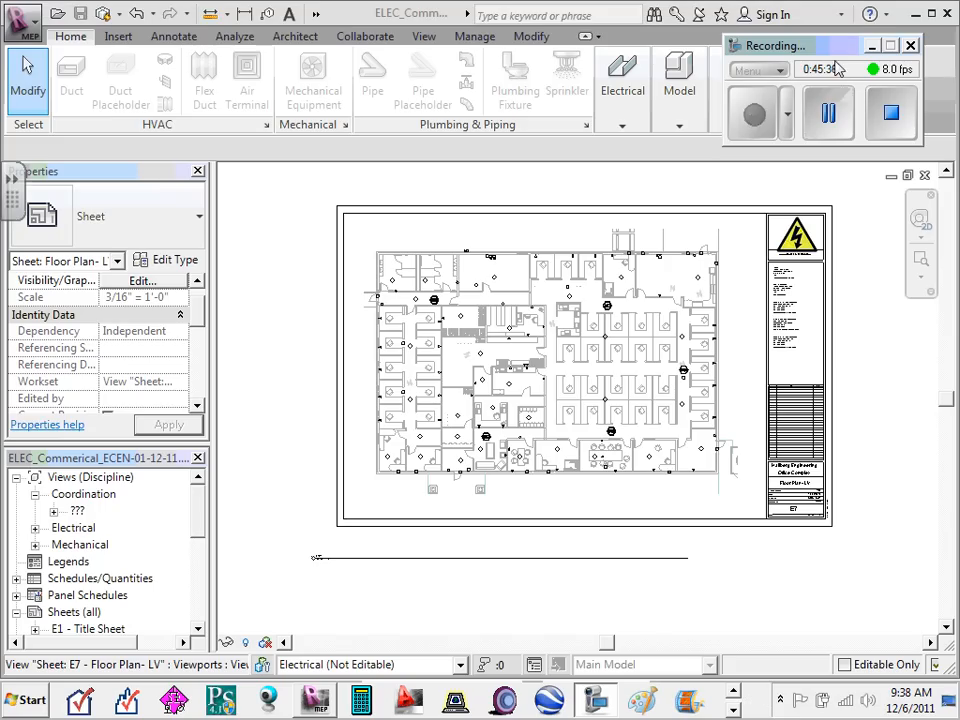
{"action": "left_click", "coordinate": [869, 46]}
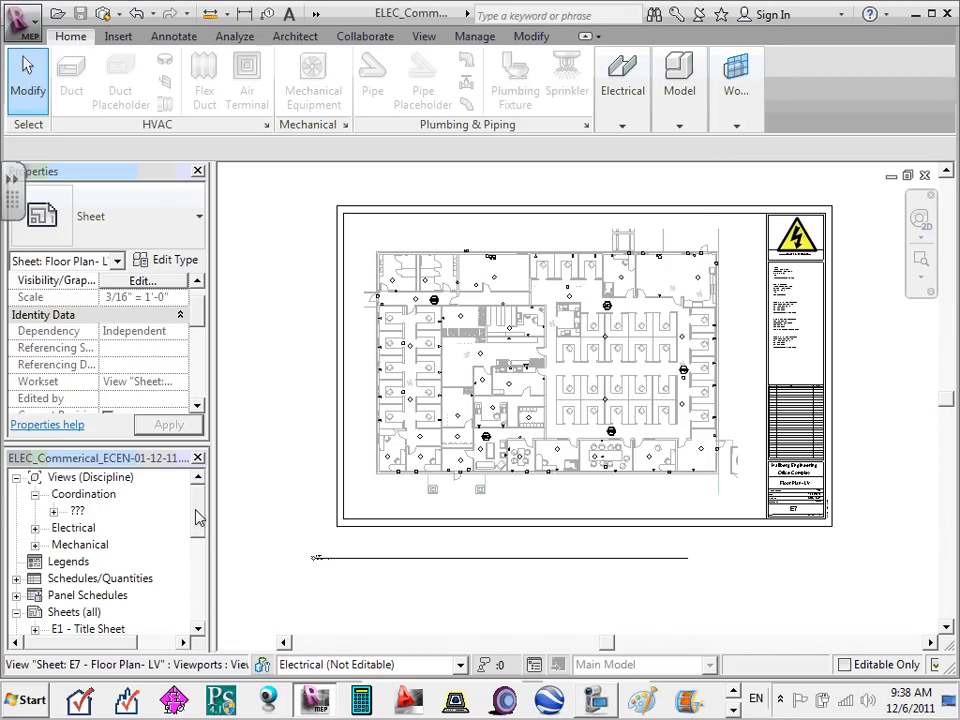
- Review the Sheets (all) list in the project structure and collapse it
{"action": "scroll", "coordinate": [191, 545], "scroll_direction": "down", "scroll_amount": 3}
{"action": "scroll", "coordinate": [195, 560], "scroll_direction": "up", "scroll_amount": 1}
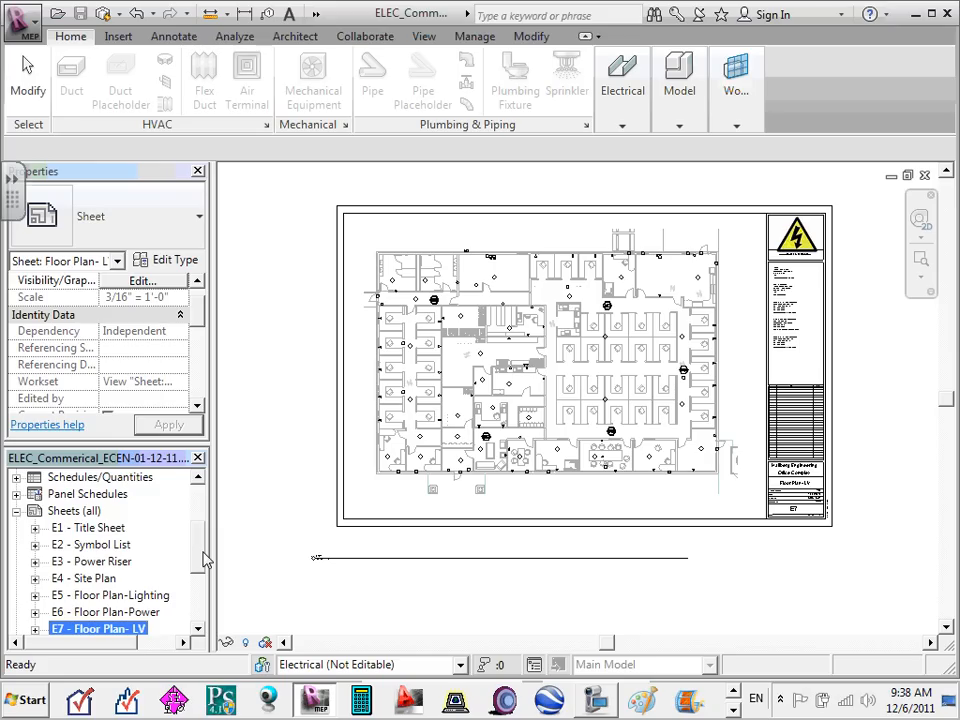
{"action": "left_click", "coordinate": [74, 511]}
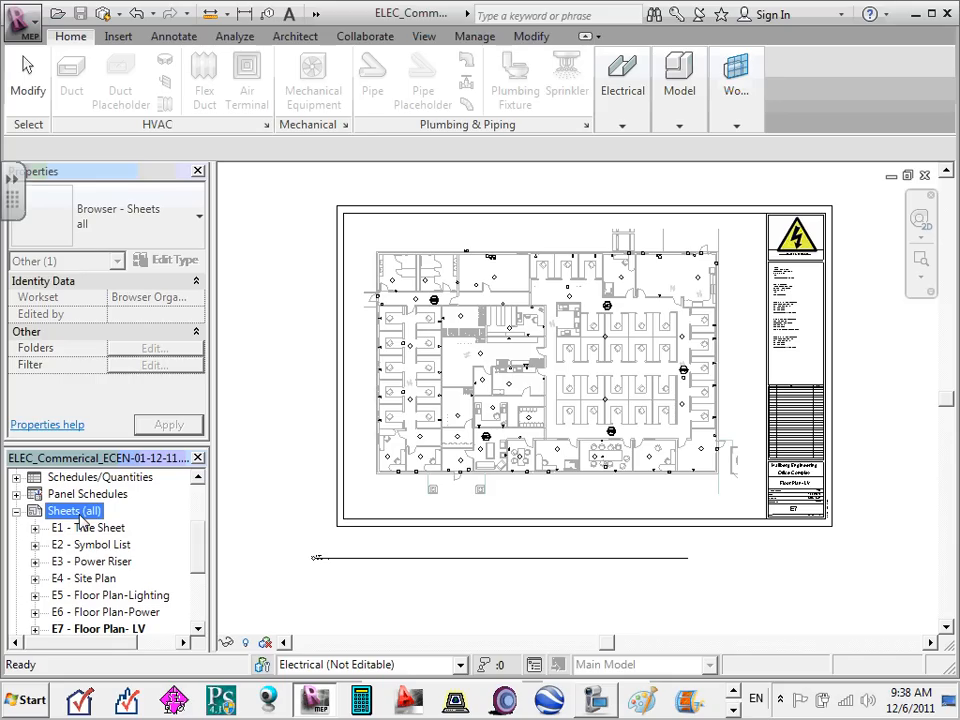
{"action": "left_click", "coordinate": [16, 511]}
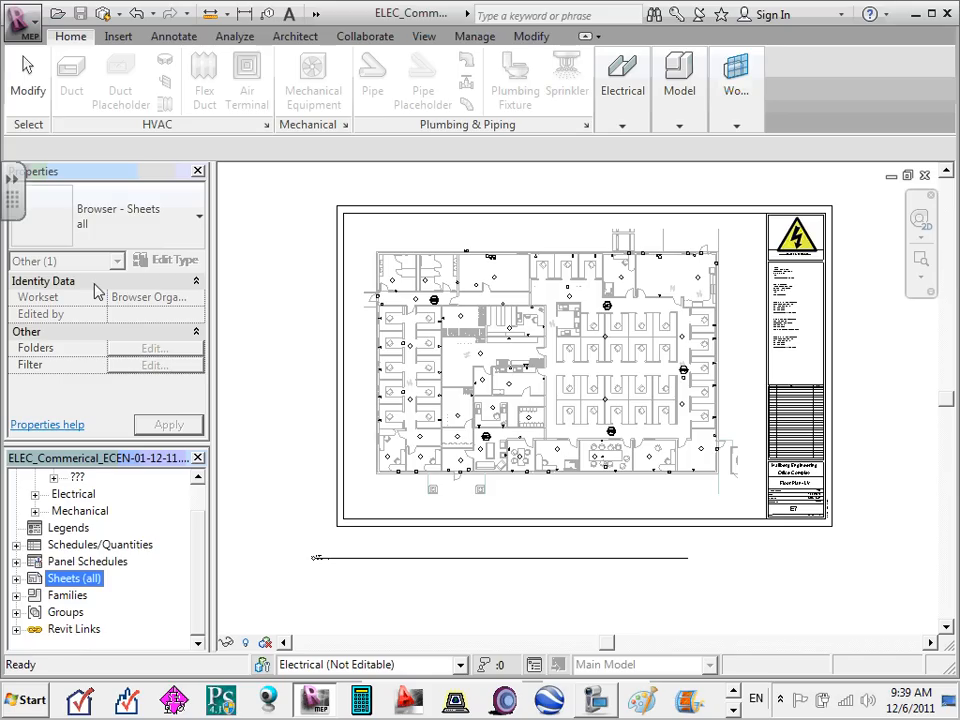
- Expand the Electrical discipline under the project views to list its drafting views
{"action": "scroll", "coordinate": [57, 541], "scroll_direction": "up", "scroll_amount": 1}
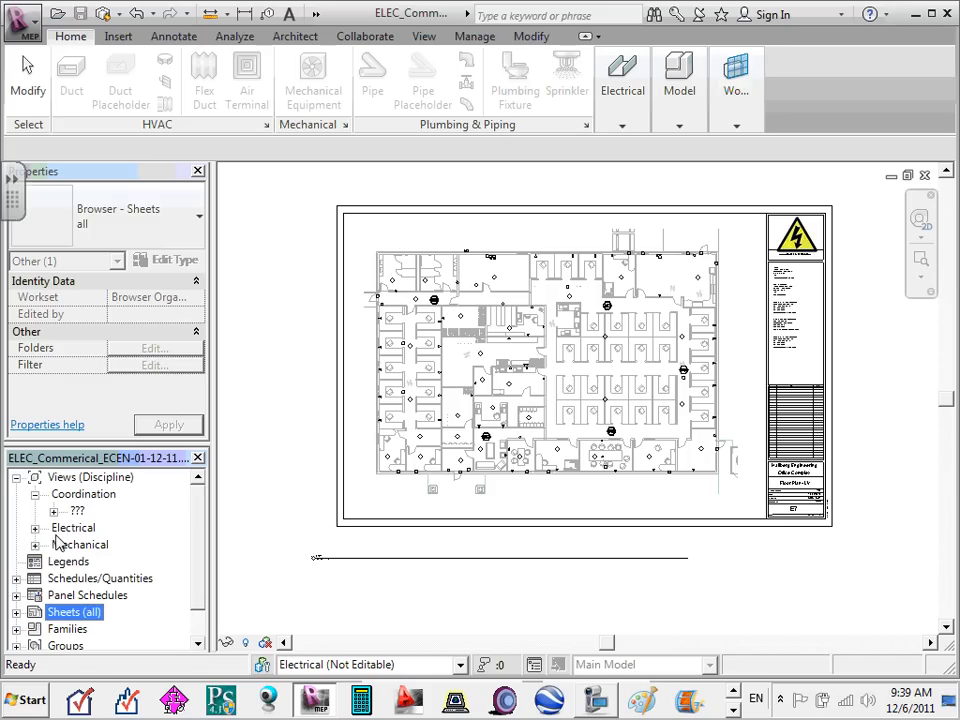
{"action": "scroll", "coordinate": [70, 525], "scroll_direction": "down", "scroll_amount": 1}
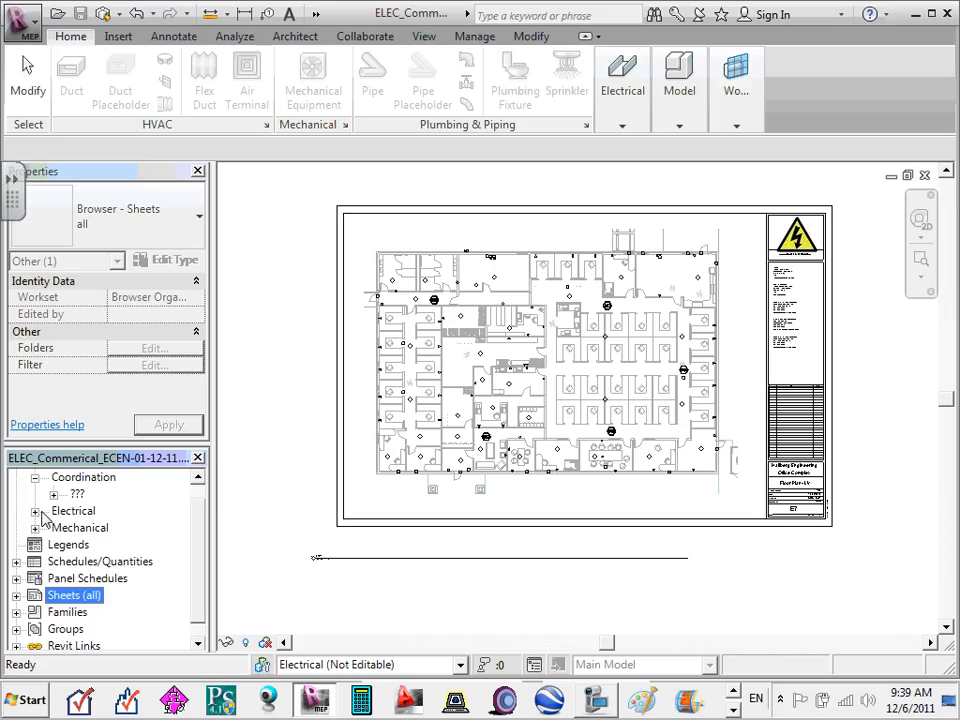
{"action": "left_click", "coordinate": [35, 511]}
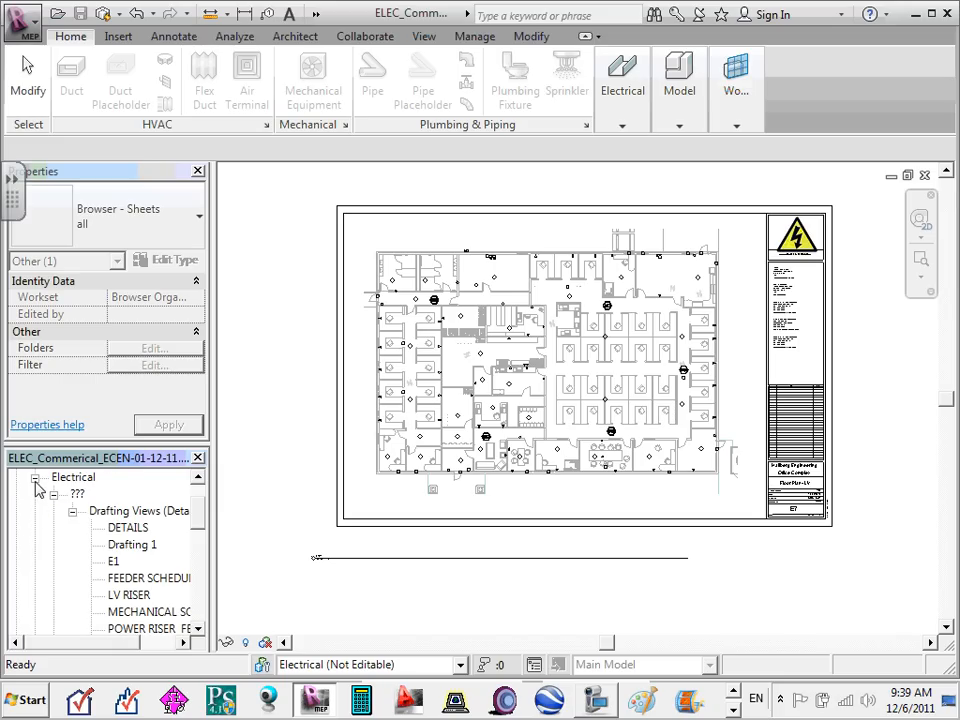
{"action": "left_click", "coordinate": [35, 478]}
{"action": "scroll", "coordinate": [40, 505], "scroll_direction": "up", "scroll_amount": 1}
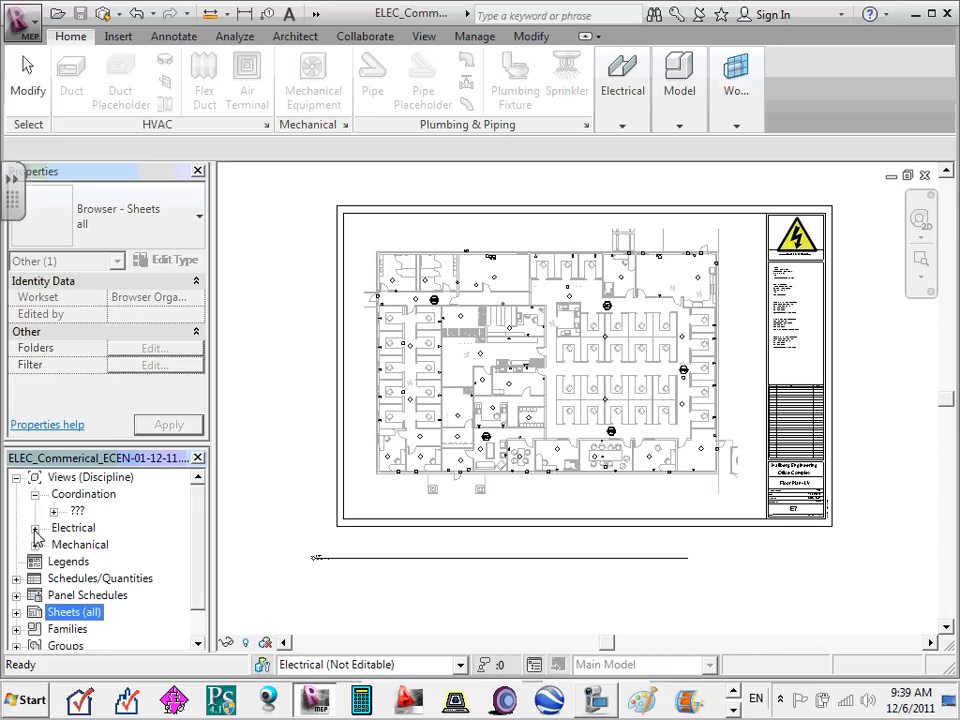
{"action": "left_click", "coordinate": [34, 530]}
{"action": "scroll", "coordinate": [78, 528], "scroll_direction": "down", "scroll_amount": 1}
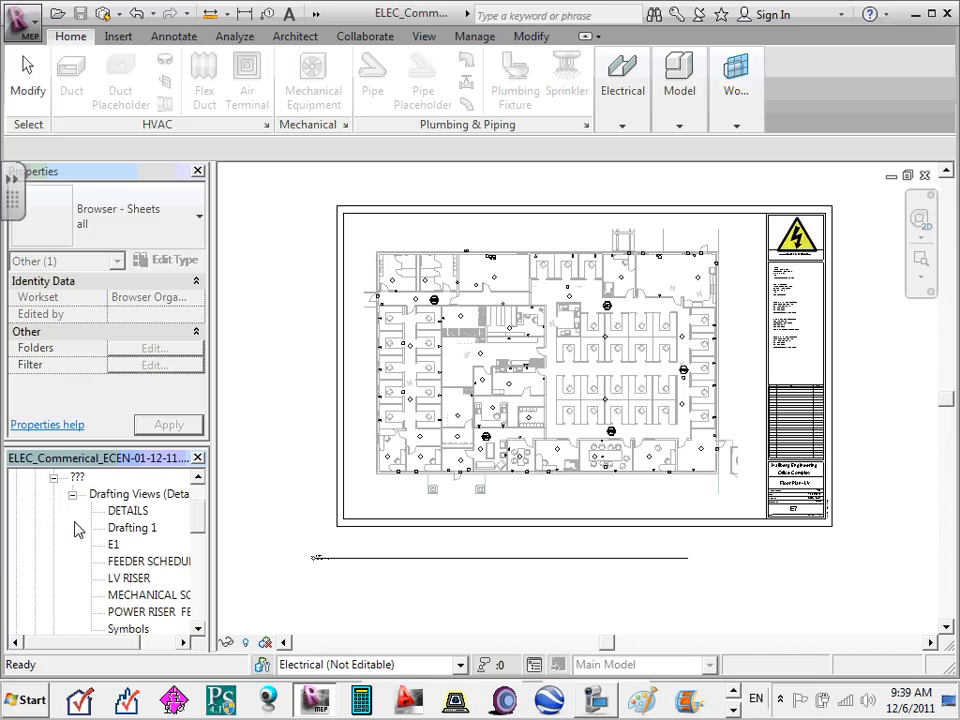
- Collapse the ???, Lighting and Power groups under the Electrical discipline to show only its sub-disciplines
{"action": "scroll", "coordinate": [77, 527], "scroll_direction": "up", "scroll_amount": 1}
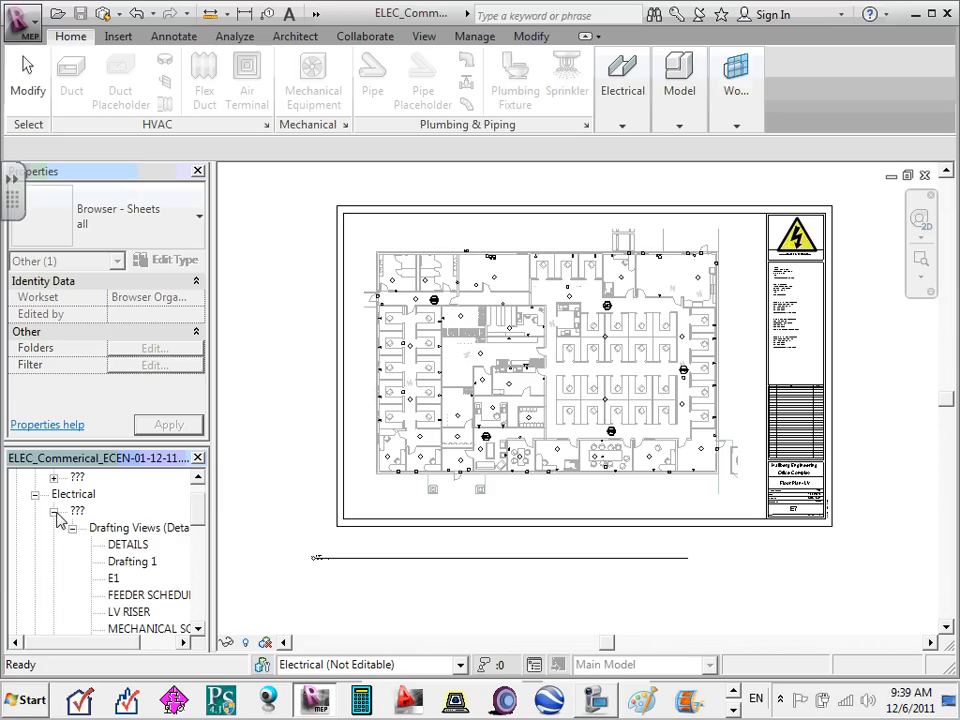
{"action": "left_click", "coordinate": [53, 511]}
{"action": "left_click", "coordinate": [53, 528]}
{"action": "left_click", "coordinate": [53, 545]}
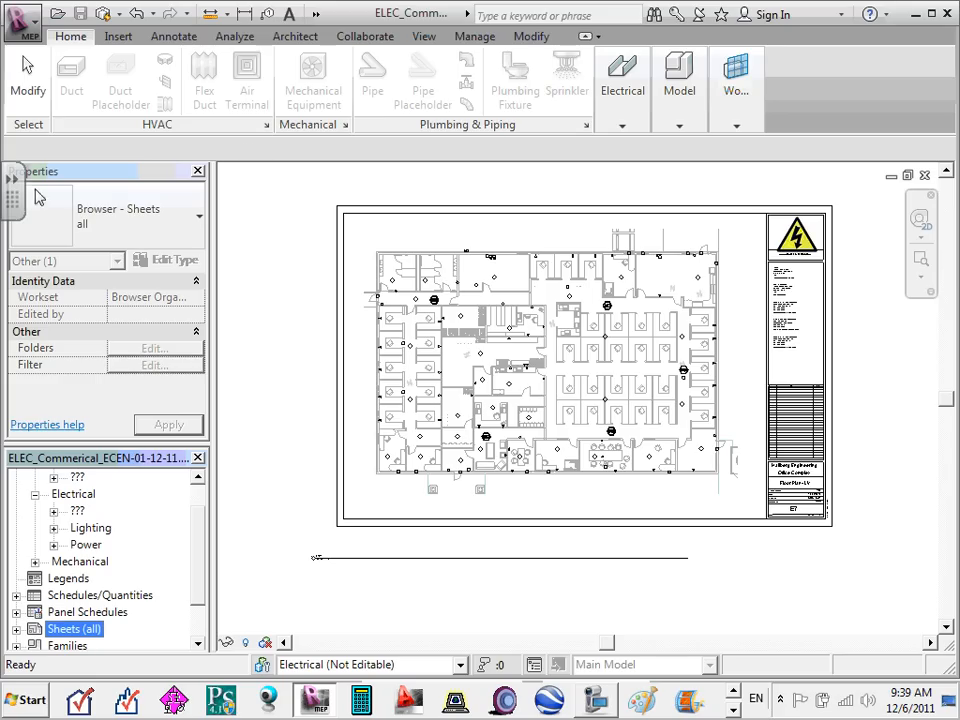
{"action": "left_click", "coordinate": [77, 513]}
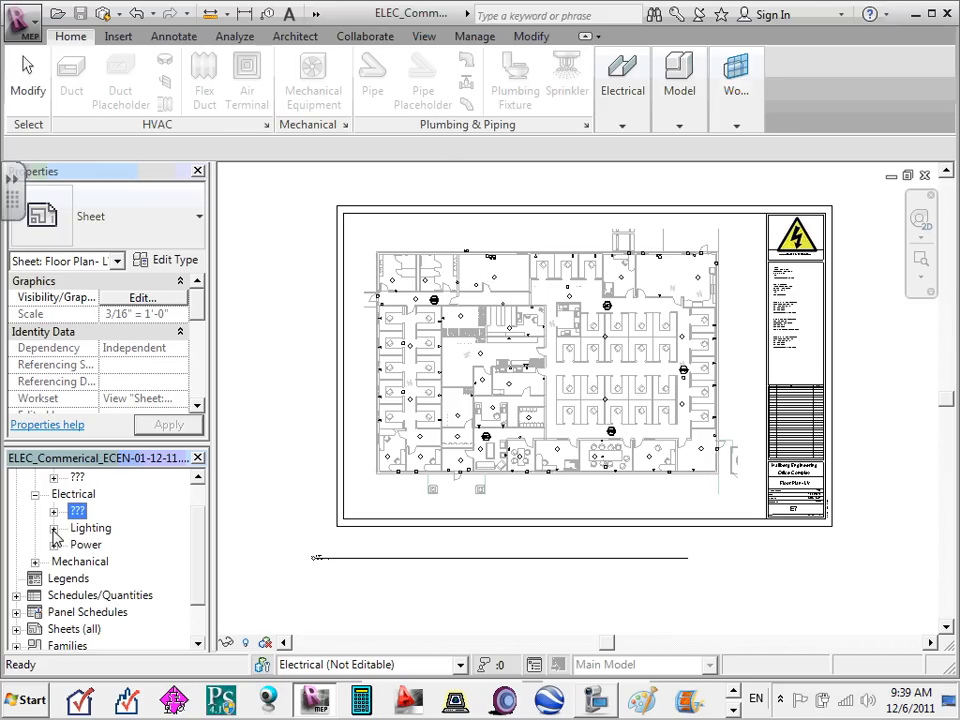
- Expand the Lighting group's floor and ceiling plans and open the 1 - Ceiling Elec ceiling plan
{"action": "left_click", "coordinate": [104, 532]}
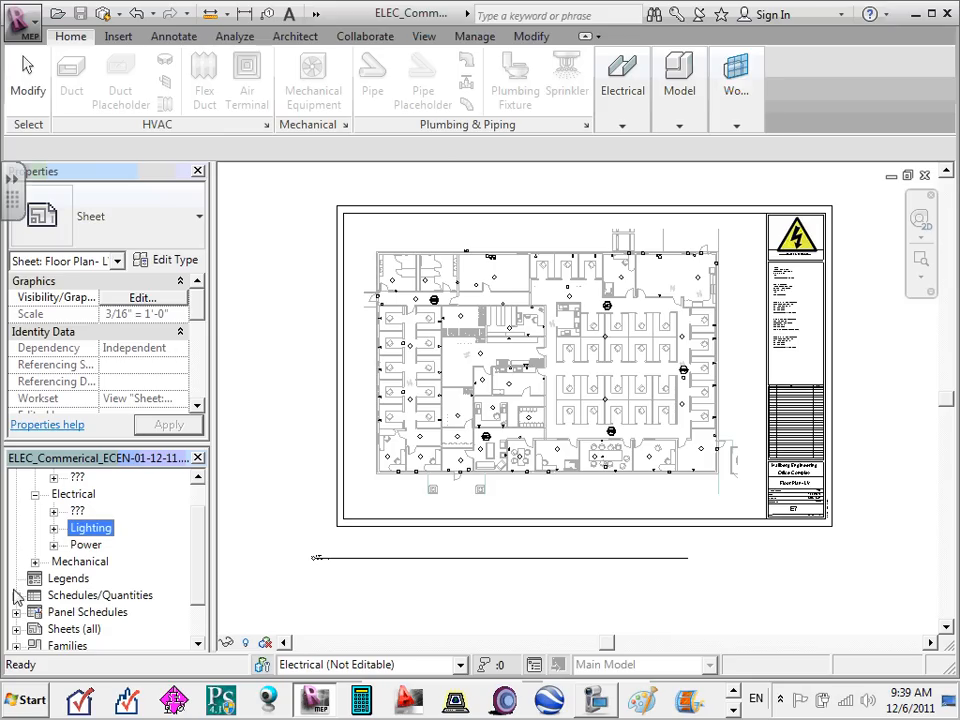
{"action": "left_click", "coordinate": [54, 530]}
{"action": "scroll", "coordinate": [55, 537], "scroll_direction": "down", "scroll_amount": 2}
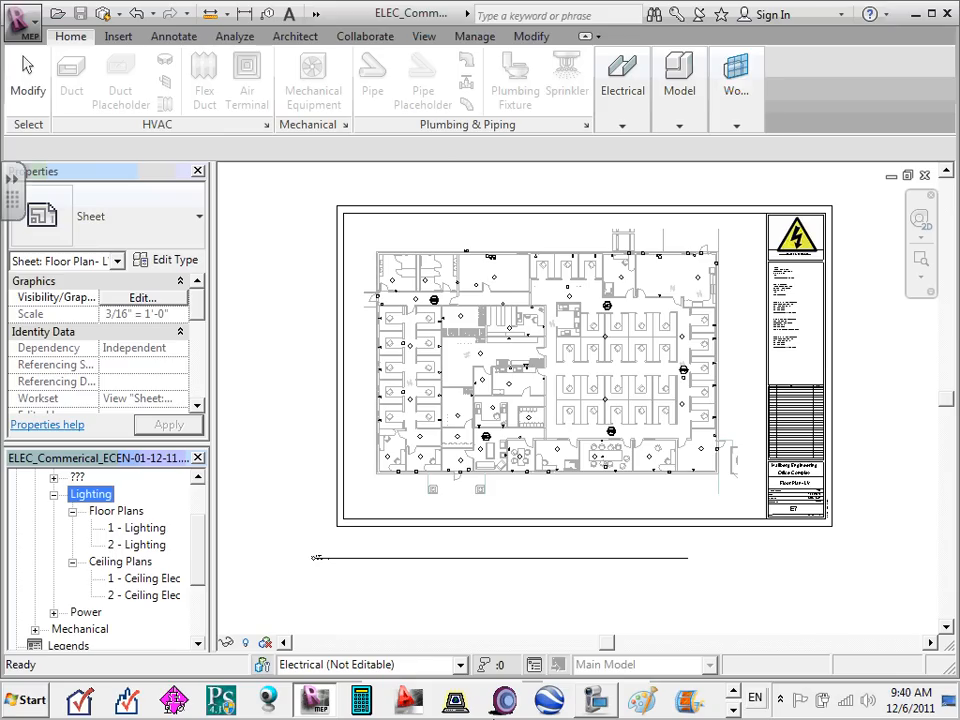
{"action": "left_click", "coordinate": [146, 582]}
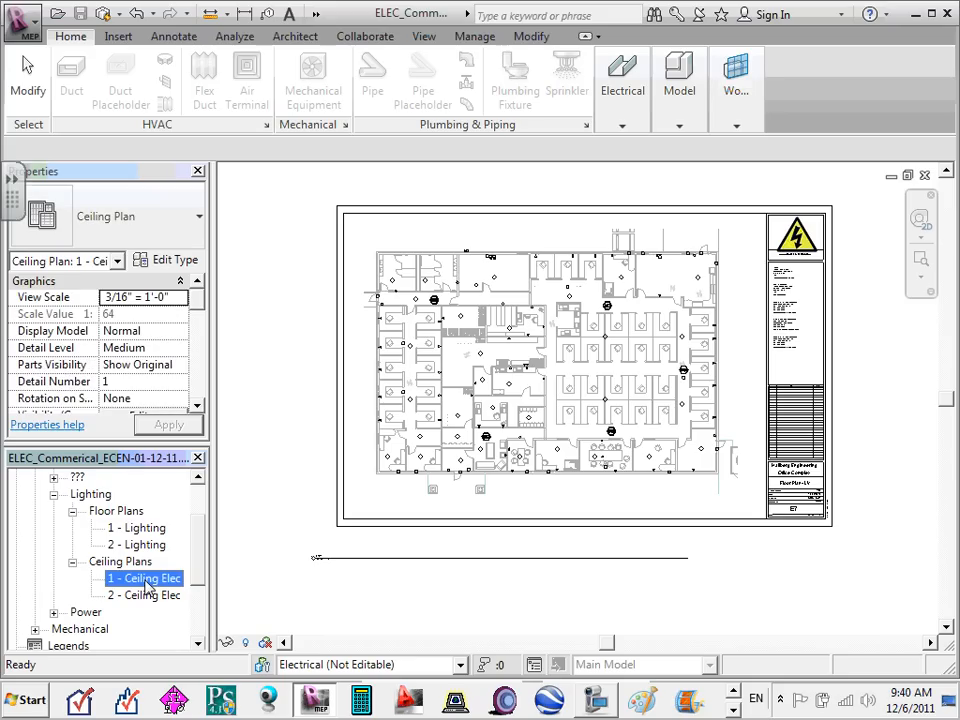
{"action": "left_click", "coordinate": [84, 497]}
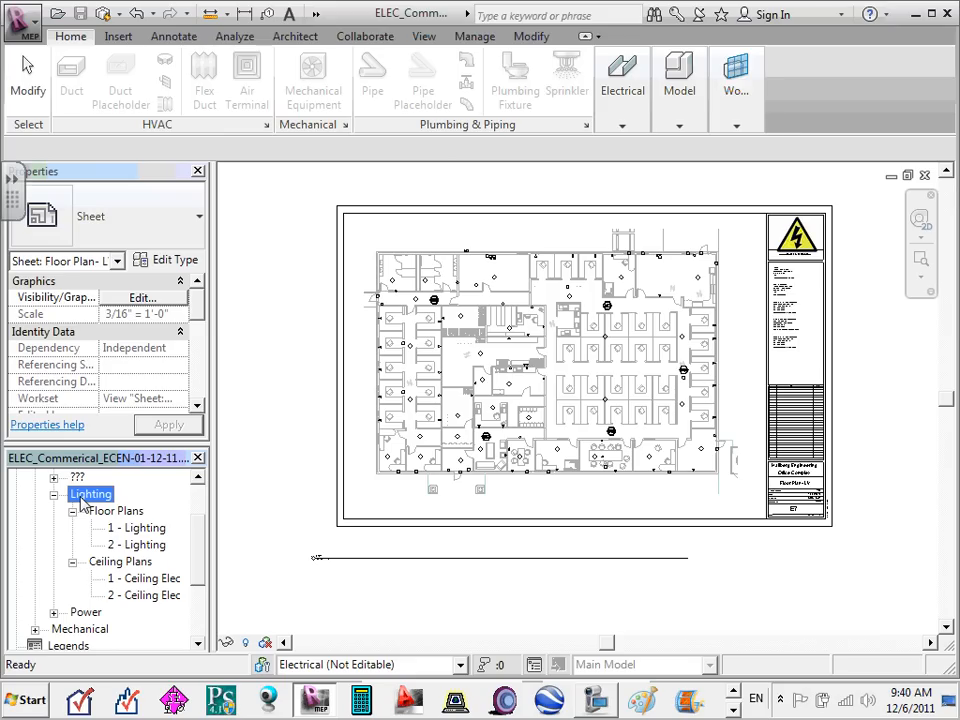
{"action": "left_click", "coordinate": [163, 582]}
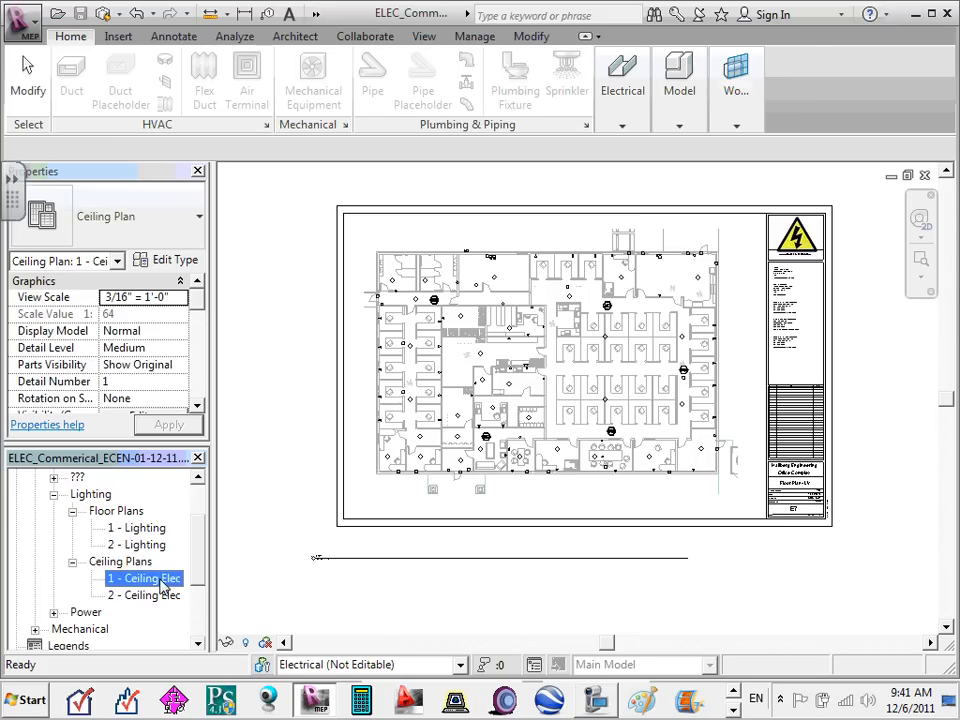
{"action": "double_click", "coordinate": [163, 582]}
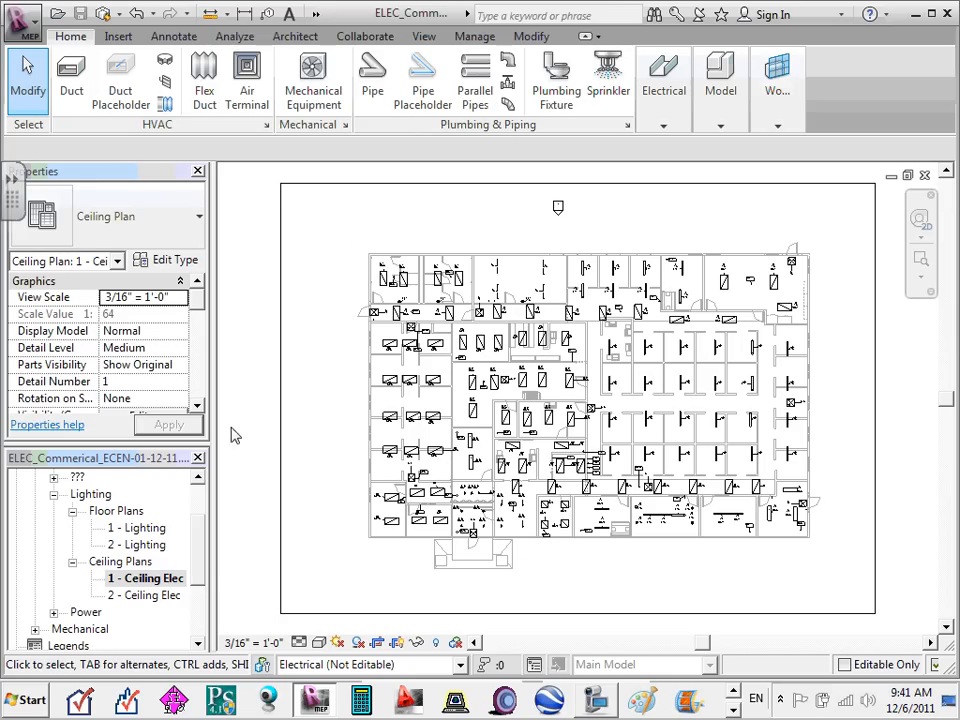
- Review the ceiling plan's properties and examine its View Range settings, leaving them without applying changes
{"action": "left_click", "coordinate": [197, 406]}
{"action": "scroll", "coordinate": [197, 410], "scroll_direction": "down", "scroll_amount": 5}
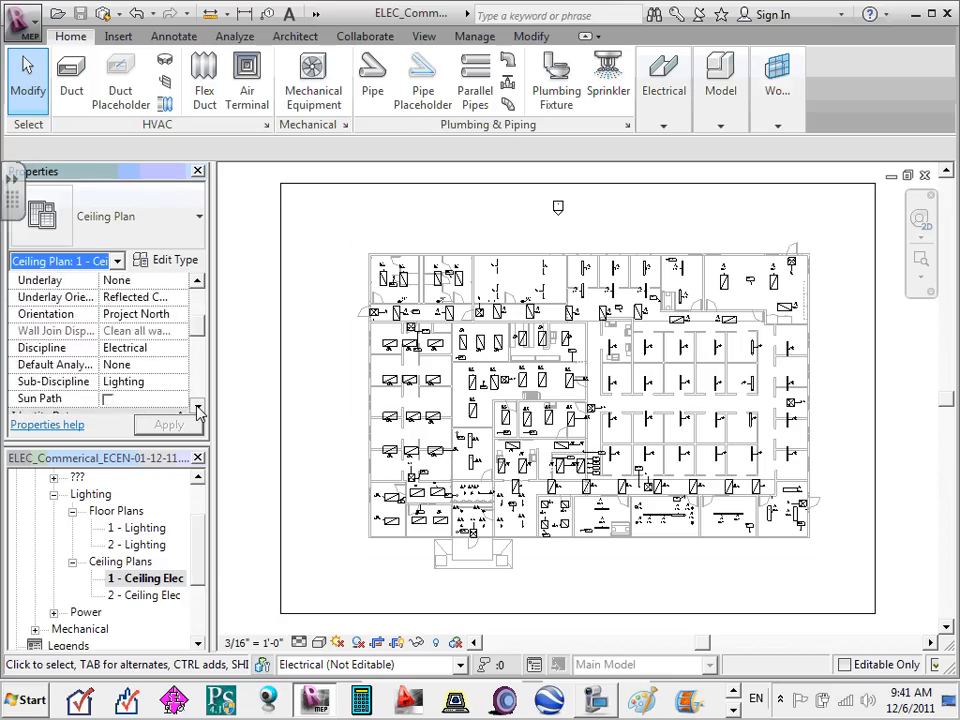
{"action": "scroll", "coordinate": [197, 410], "scroll_direction": "down", "scroll_amount": 3}
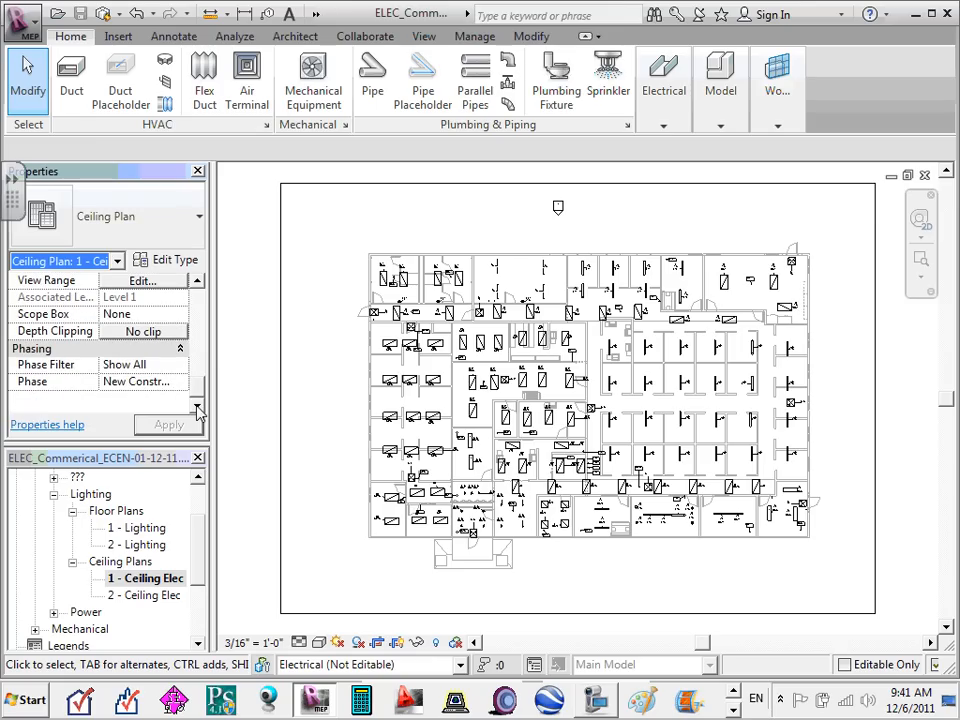
{"action": "left_click", "coordinate": [141, 281]}
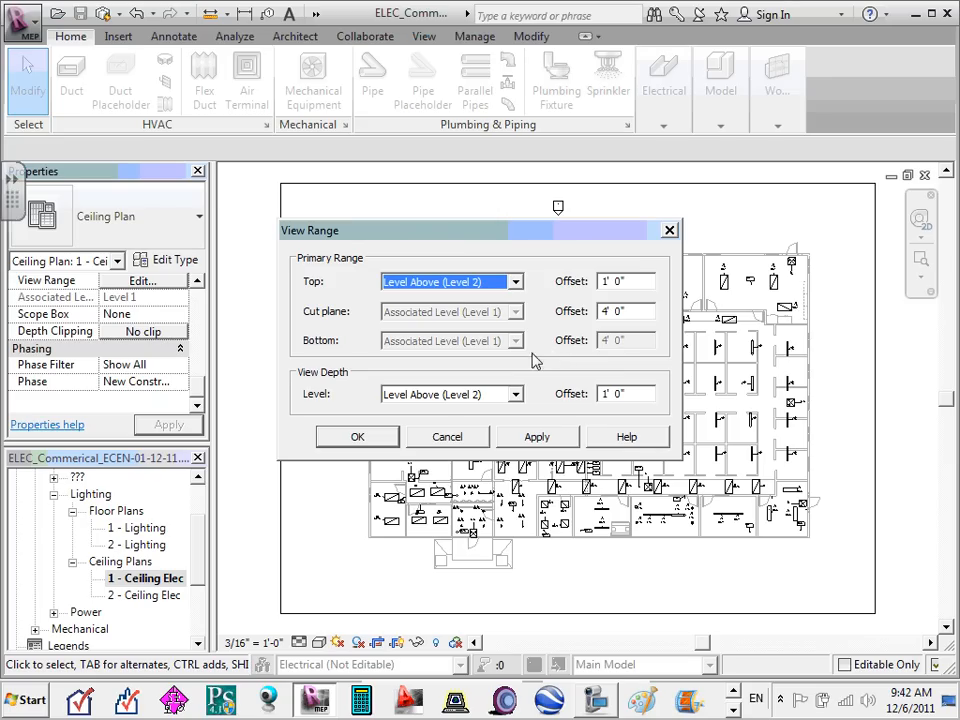
{"action": "left_click", "coordinate": [445, 437]}
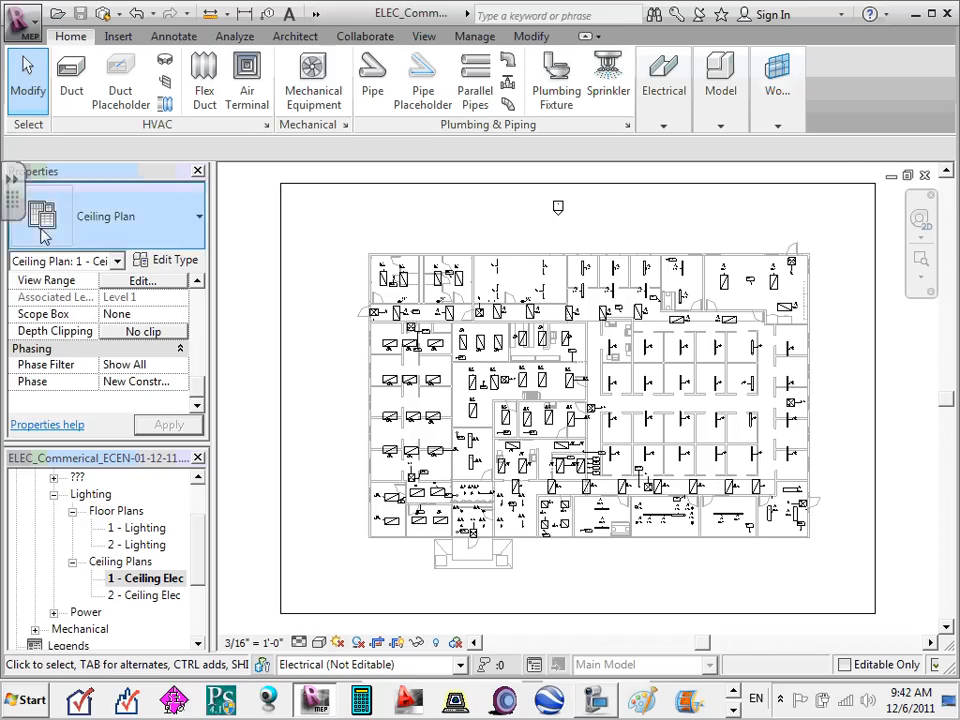
{"action": "mouse_move", "coordinate": [197, 386]}
{"action": "left_mouse_down"}
{"action": "mouse_move", "coordinate": [195, 278]}
{"action": "mouse_move", "coordinate": [173, 368]}
{"action": "mouse_move", "coordinate": [184, 253]}
{"action": "mouse_move", "coordinate": [196, 386]}
{"action": "left_mouse_up"}
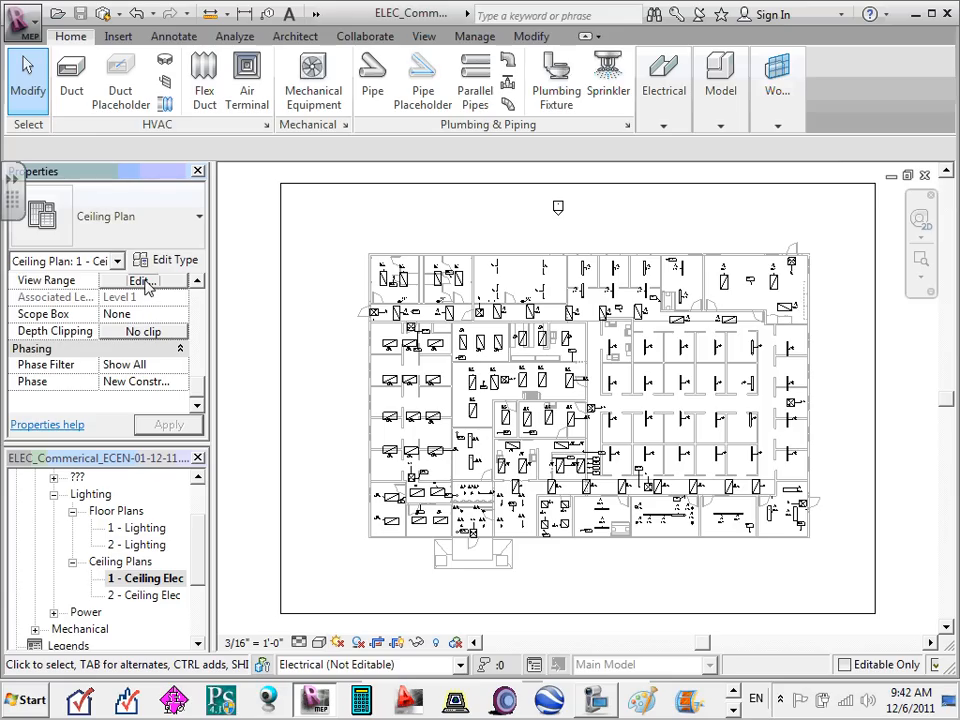
{"action": "left_click", "coordinate": [144, 281]}
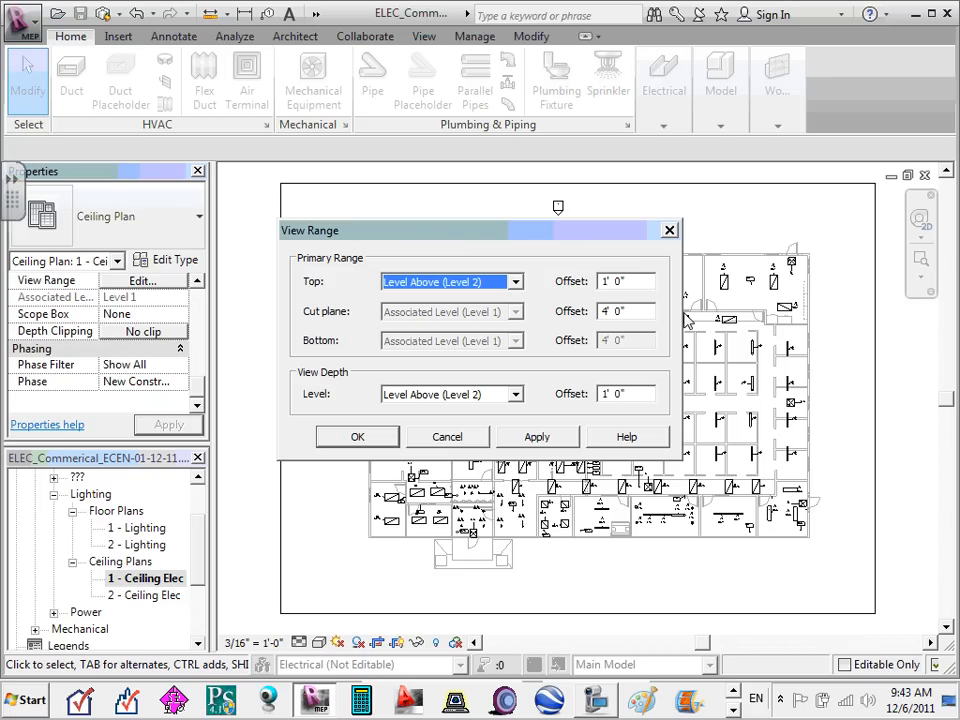
{"action": "left_click", "coordinate": [462, 440]}
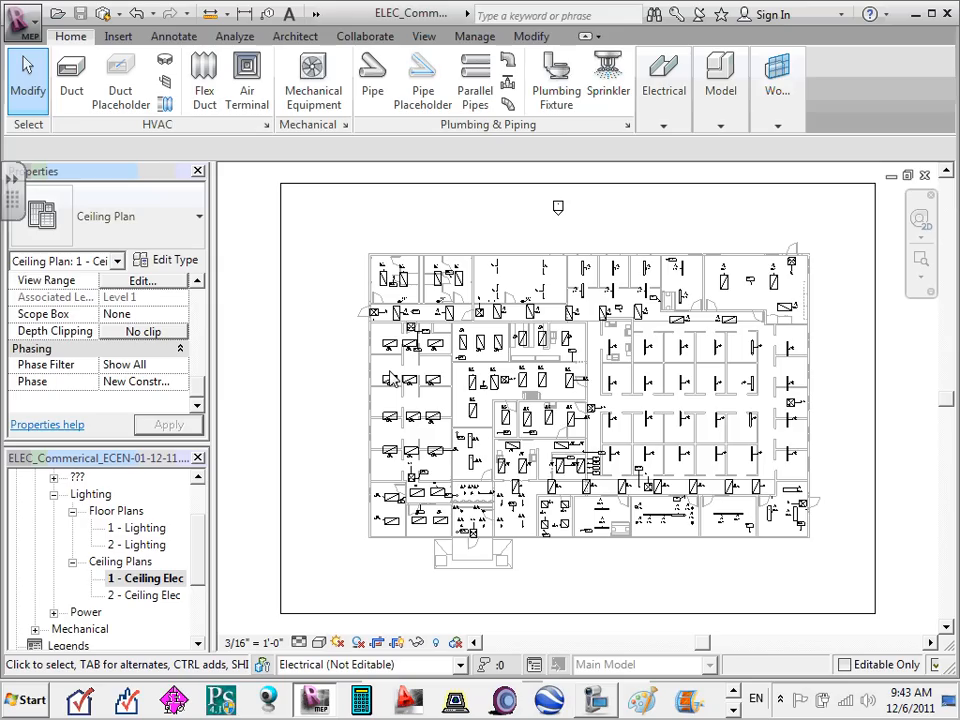
- Open the 1 - Lighting floor plan, inspect the building area, and return to the 1 - Ceiling Elec view
{"action": "left_click", "coordinate": [137, 530]}
{"action": "double_click", "coordinate": [139, 533]}
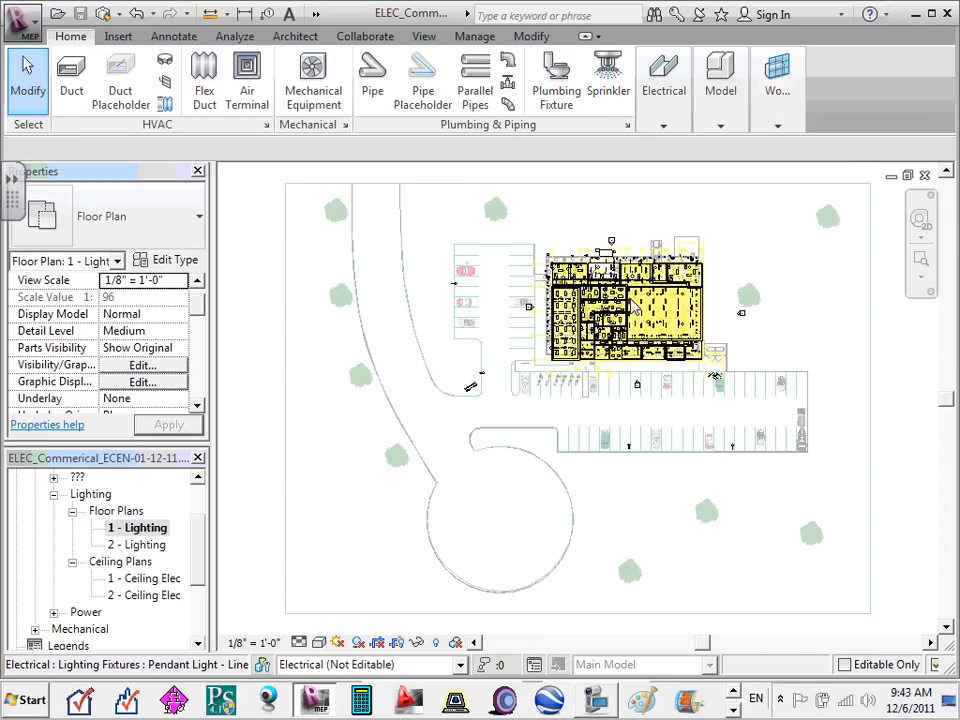
{"action": "scroll", "coordinate": [652, 288], "scroll_direction": "up", "scroll_amount": 2}
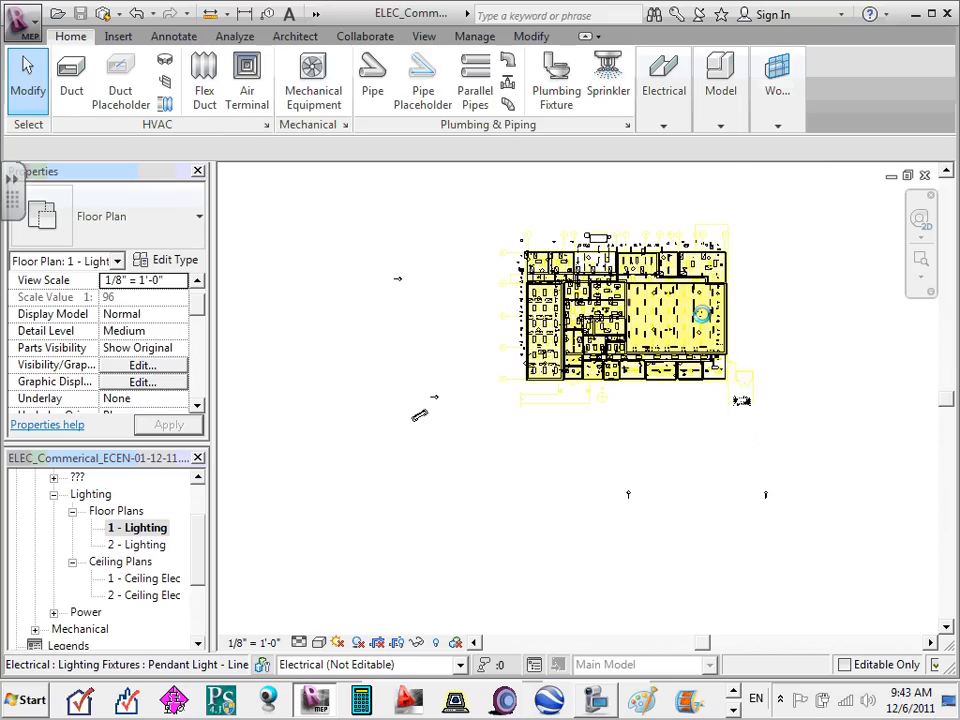
{"action": "scroll", "coordinate": [702, 314], "scroll_direction": "up", "scroll_amount": 3}
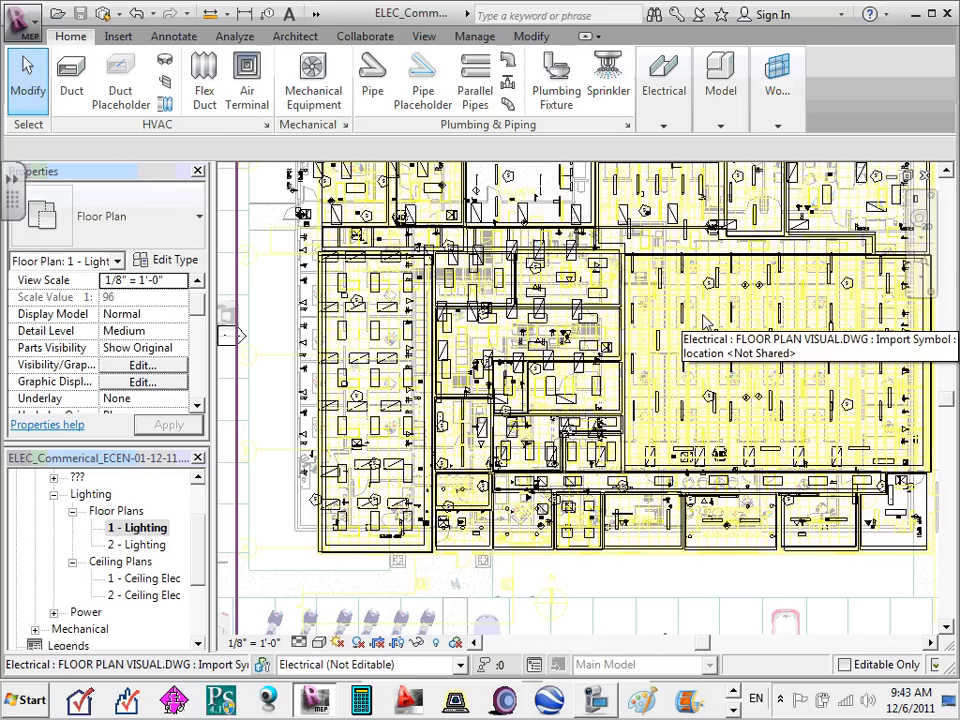
{"action": "double_click", "coordinate": [140, 578]}
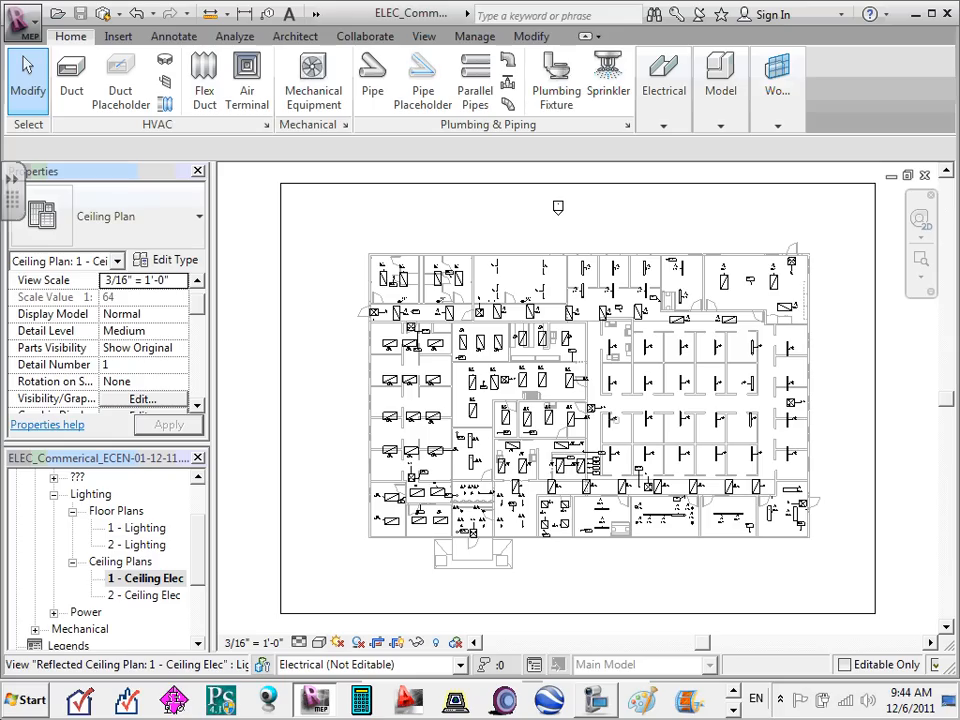
- Collapse the Lighting group, expand the Power group and open its 1-Power floor plan
{"action": "left_click", "coordinate": [53, 494]}
{"action": "left_click", "coordinate": [54, 511]}
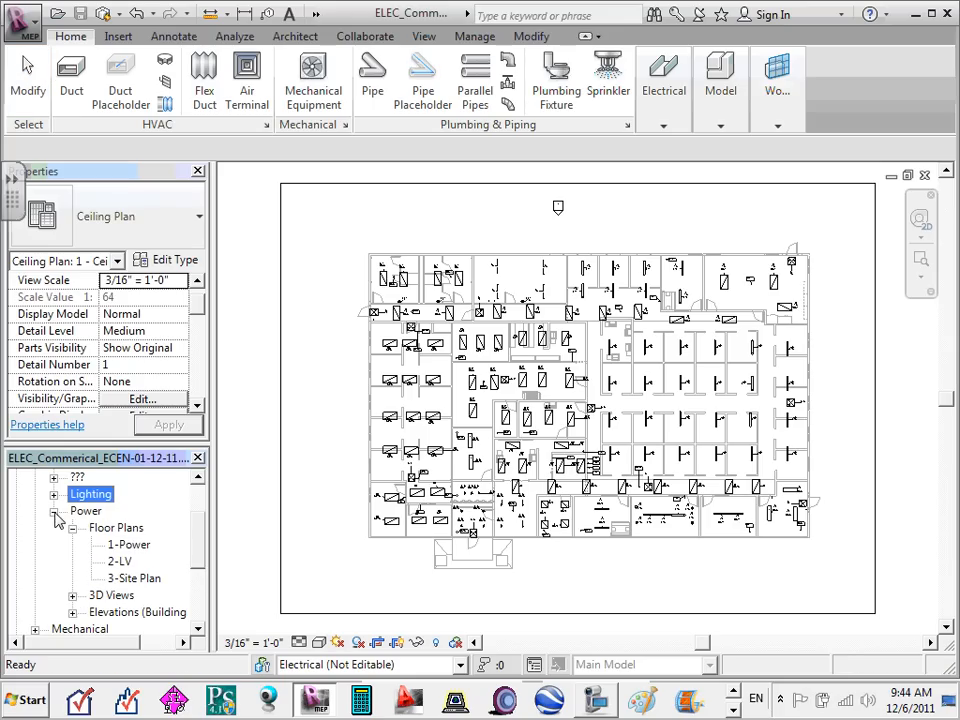
{"action": "left_click", "coordinate": [120, 530]}
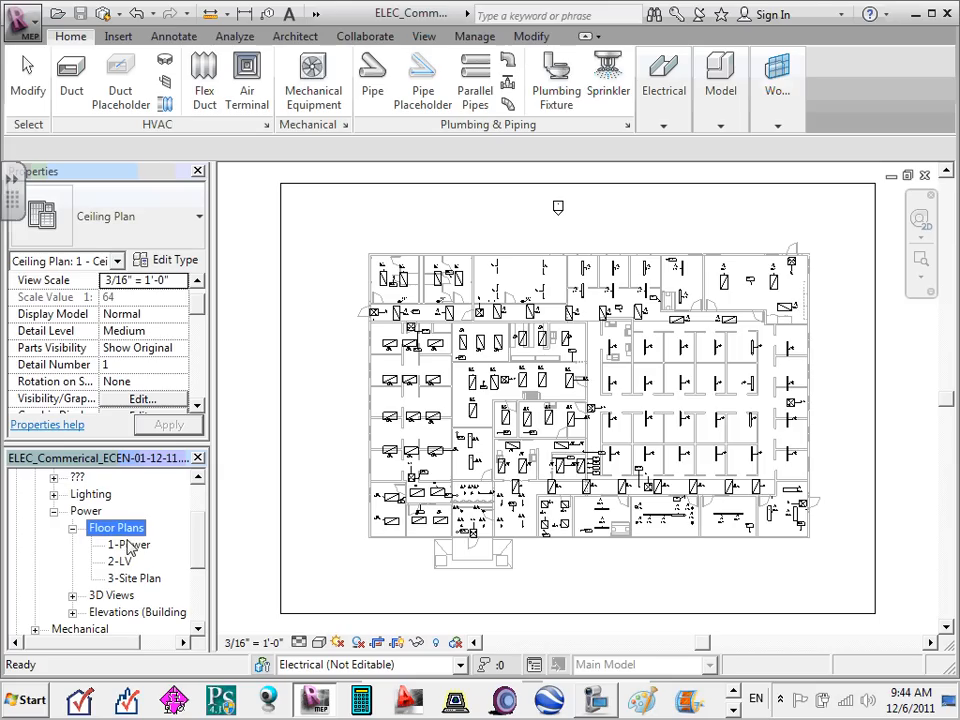
{"action": "left_click", "coordinate": [128, 545]}
{"action": "double_click", "coordinate": [128, 545]}
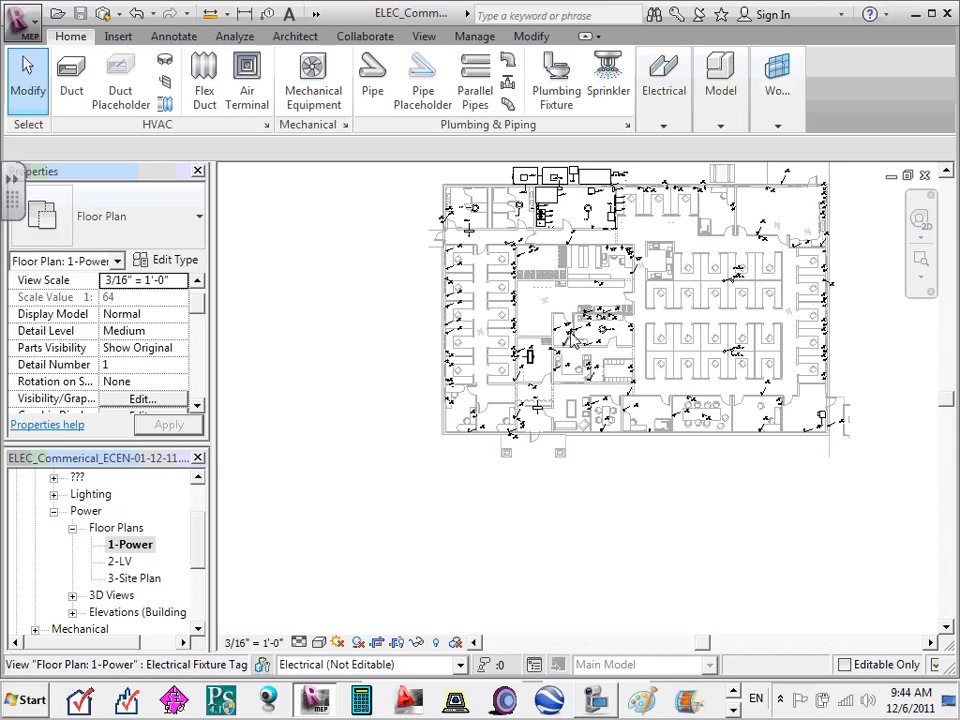
- Inspect the receptacle circuit tags in the room at the upper-right corner of the power plan
{"action": "mouse_move", "coordinate": [900, 208]}
{"action": "middle_mouse_down"}
{"action": "mouse_move", "coordinate": [876, 268]}
{"action": "mouse_move", "coordinate": [816, 274]}
{"action": "mouse_move", "coordinate": [849, 249]}
{"action": "middle_mouse_up"}
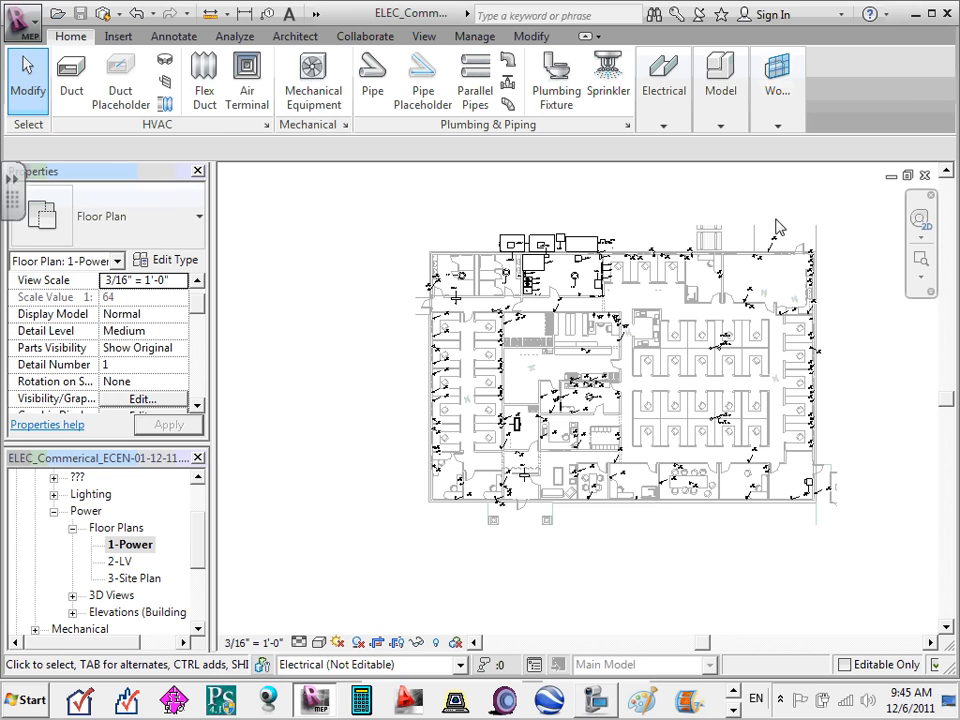
{"action": "scroll", "coordinate": [835, 262], "scroll_direction": "up", "scroll_amount": 5}
{"action": "scroll", "coordinate": [816, 266], "scroll_direction": "up", "scroll_amount": 1}
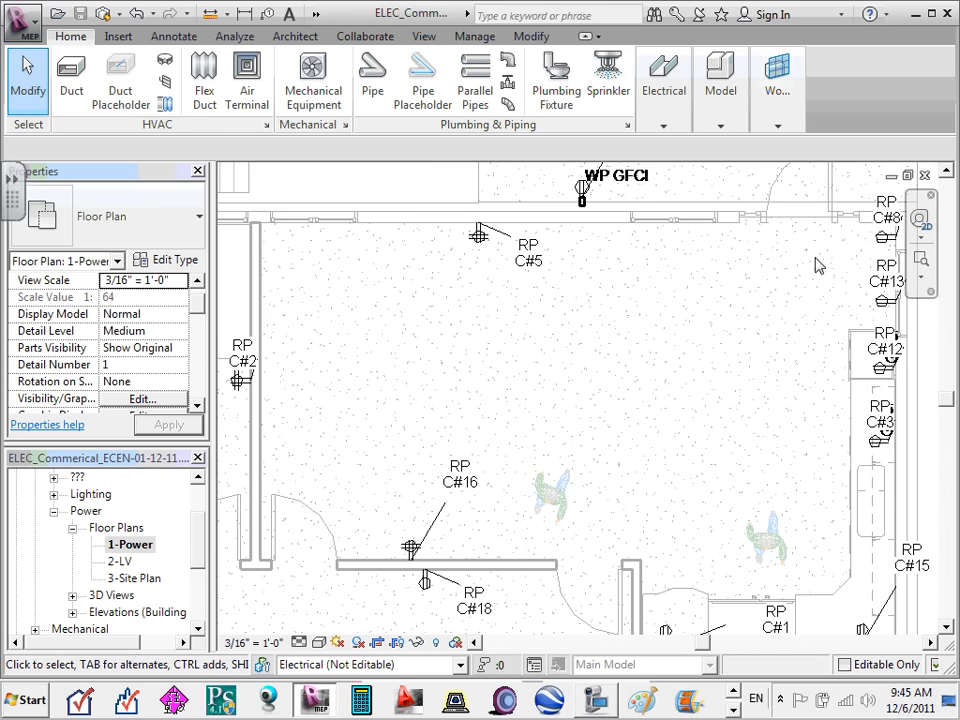
{"action": "scroll", "coordinate": [830, 270], "scroll_direction": "down", "scroll_amount": 3}
{"action": "scroll", "coordinate": [876, 279], "scroll_direction": "up", "scroll_amount": 5}
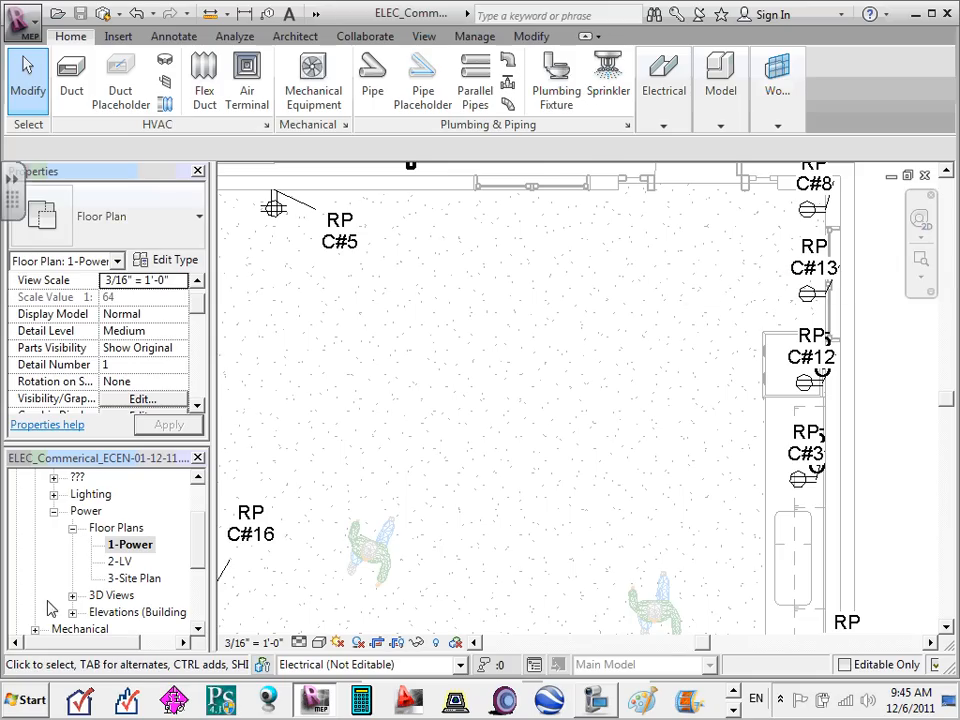
- Open the 2-LV floor plan and the 3-Site Plan, and examine the site plan's parking areas and building exterior
{"action": "double_click", "coordinate": [124, 565]}
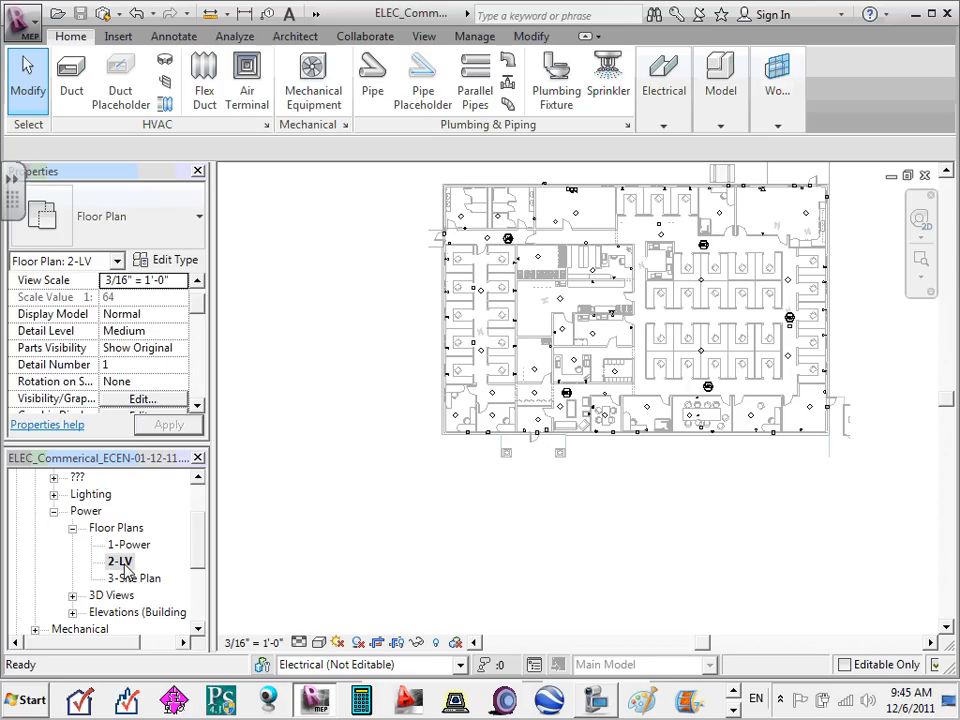
{"action": "double_click", "coordinate": [137, 579]}
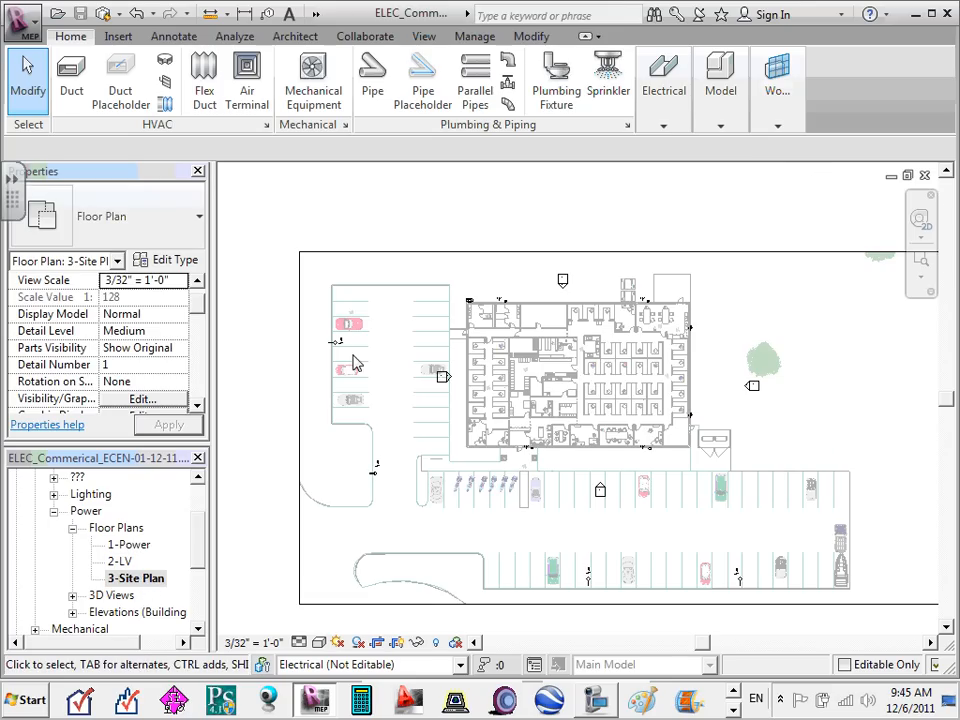
{"action": "scroll", "coordinate": [332, 354], "scroll_direction": "up", "scroll_amount": 1}
{"action": "scroll", "coordinate": [360, 346], "scroll_direction": "up", "scroll_amount": 1}
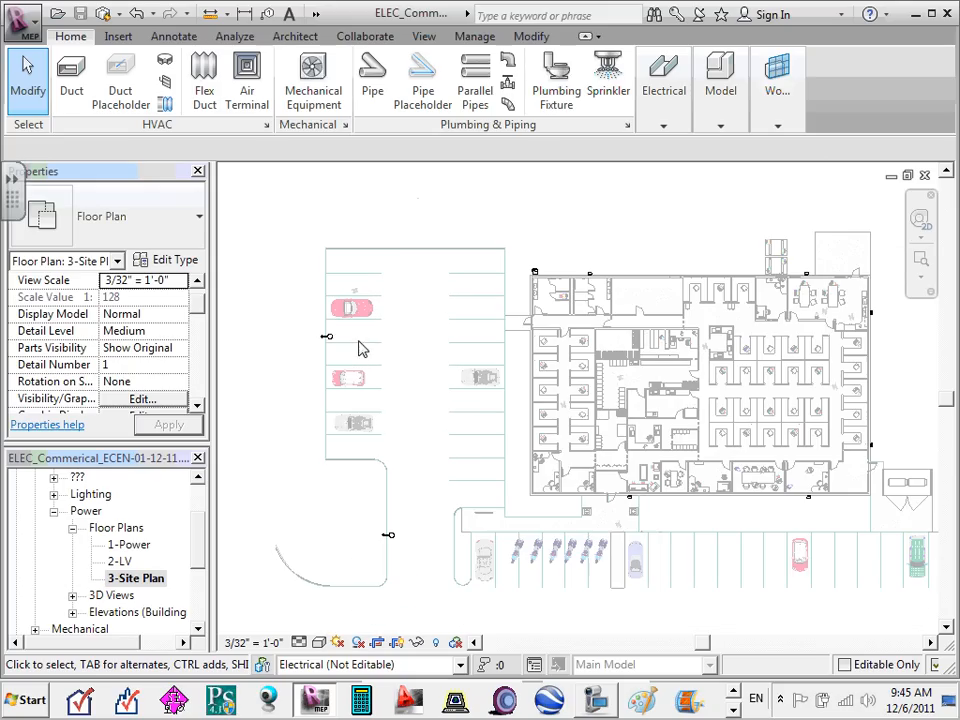
{"action": "scroll", "coordinate": [388, 386], "scroll_direction": "down", "scroll_amount": 1}
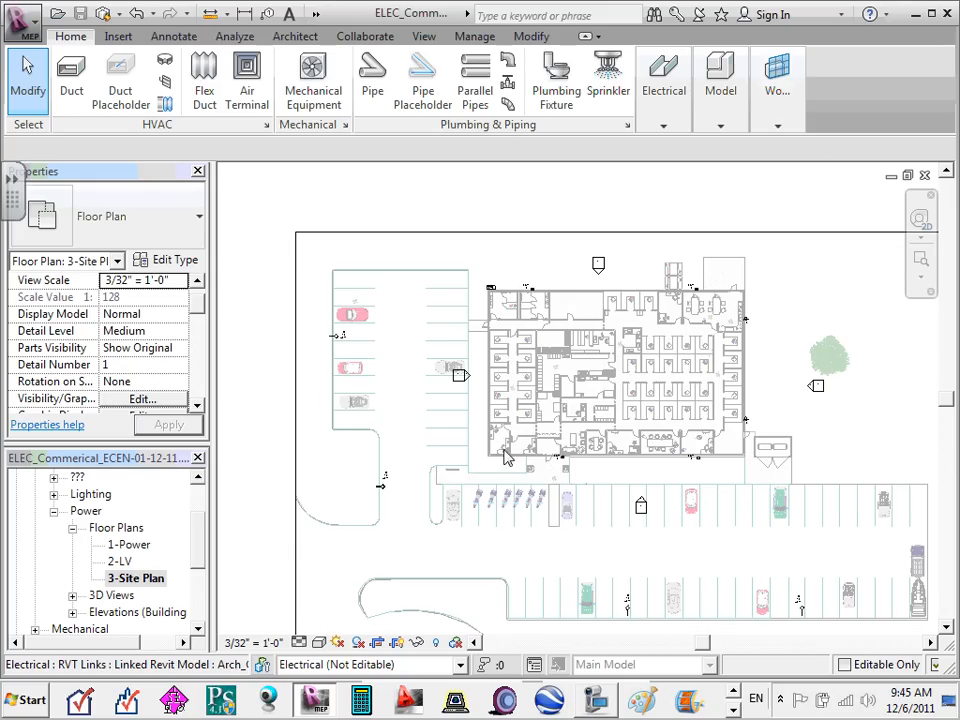
{"action": "scroll", "coordinate": [700, 465], "scroll_direction": "up", "scroll_amount": 1}
{"action": "scroll", "coordinate": [697, 463], "scroll_direction": "up", "scroll_amount": 1}
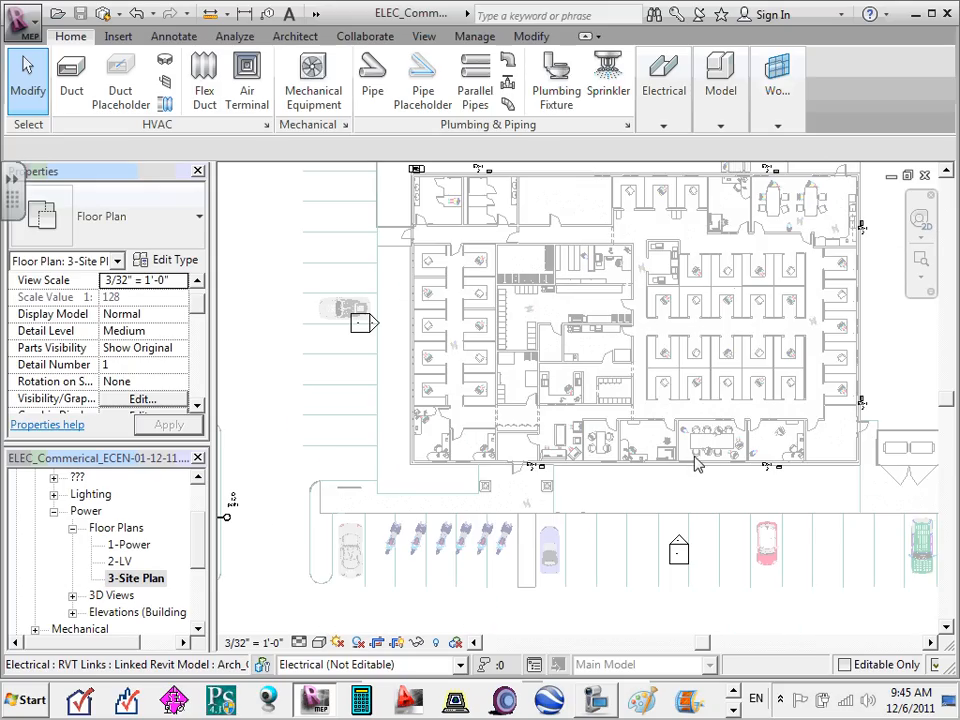
{"action": "scroll", "coordinate": [697, 460], "scroll_direction": "down", "scroll_amount": 2}
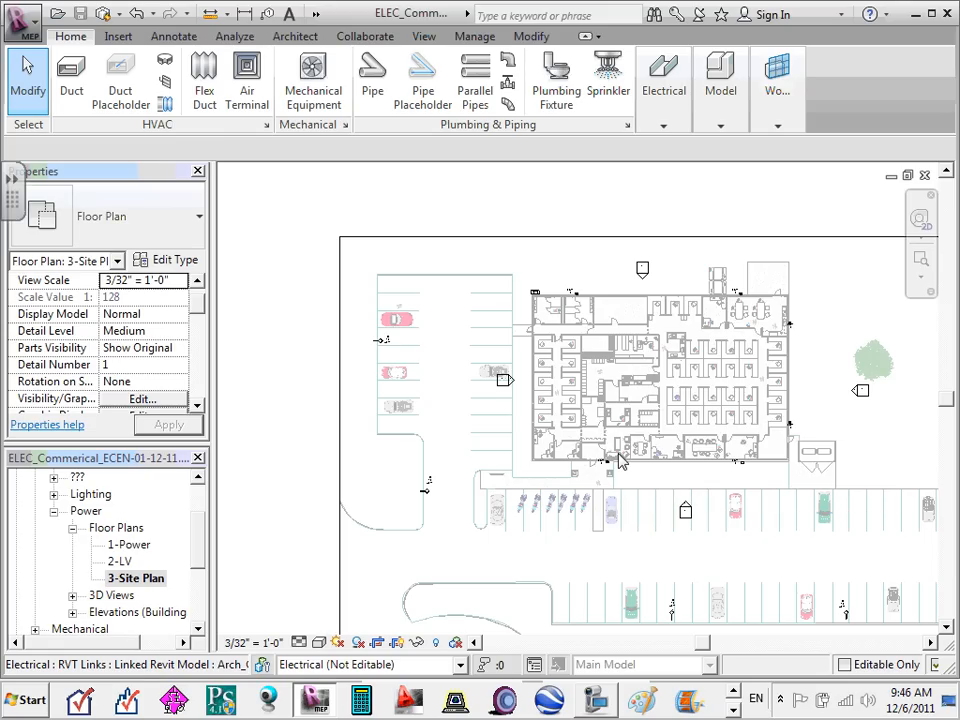
- Duplicate the 1-Power floor plan view with detailing and look over the whole building in the copy
{"action": "left_click", "coordinate": [136, 531]}
{"action": "left_click", "coordinate": [135, 546]}
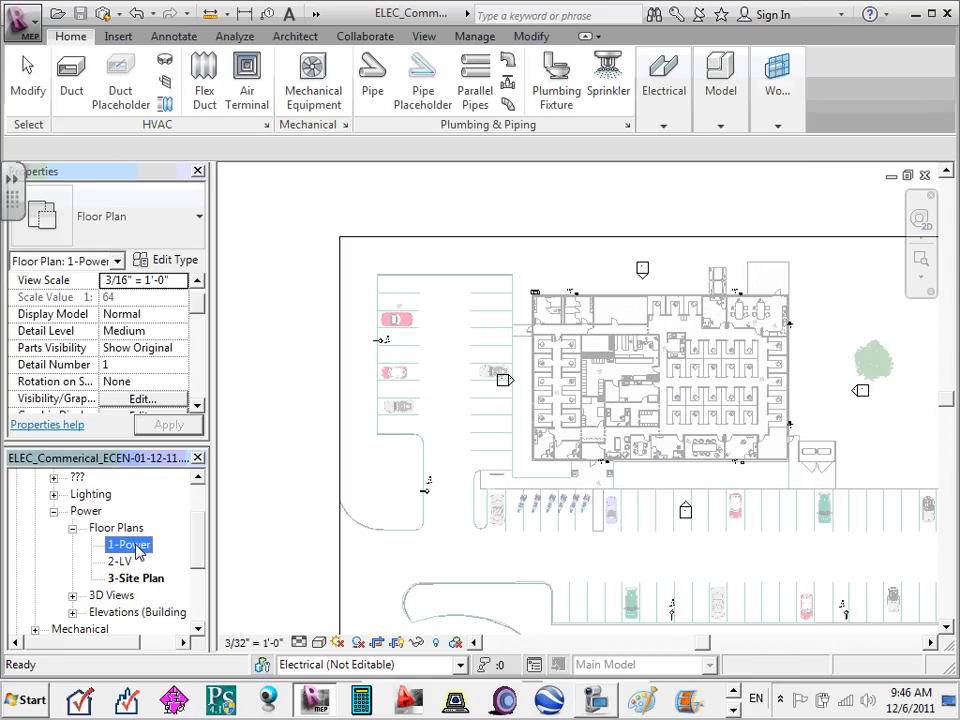
{"action": "right_click", "coordinate": [136, 547]}
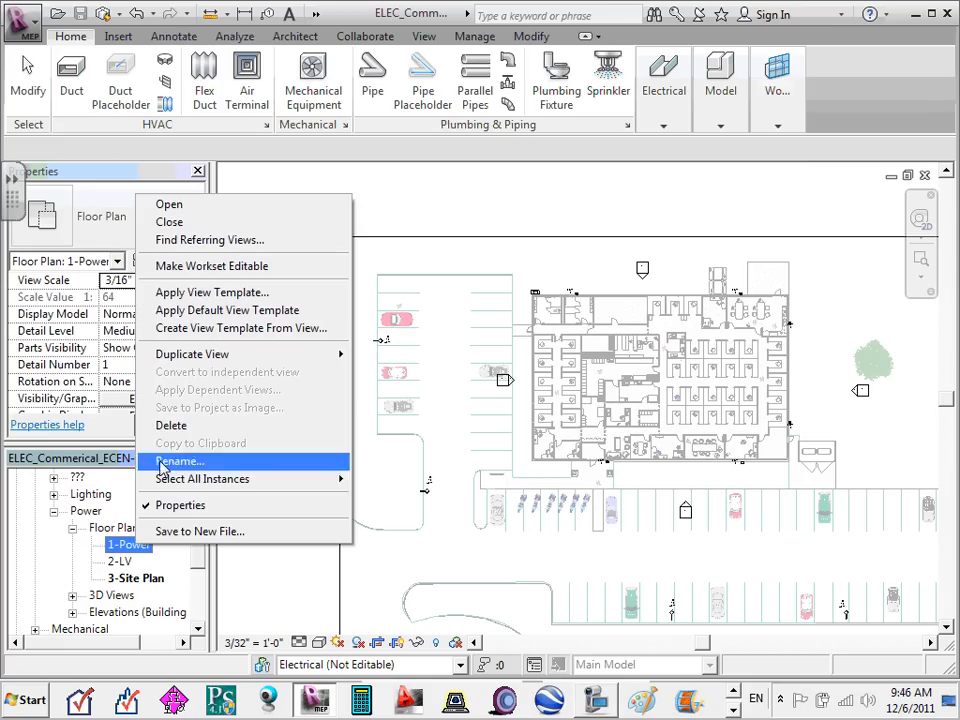
{"action": "mouse_move", "coordinate": [212, 353]}
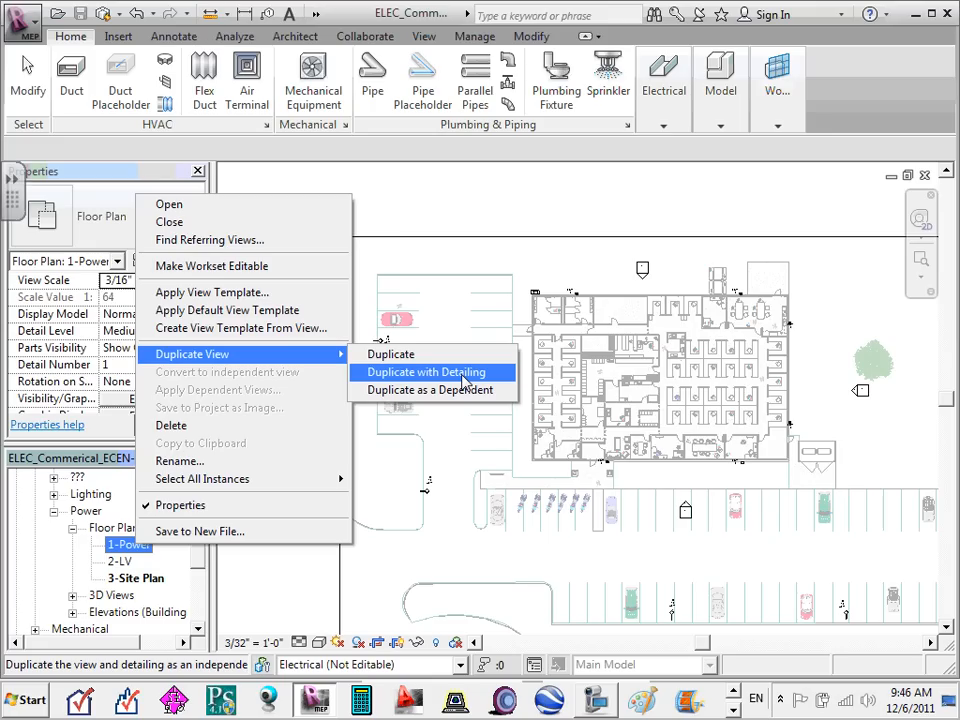
{"action": "left_click", "coordinate": [462, 381]}
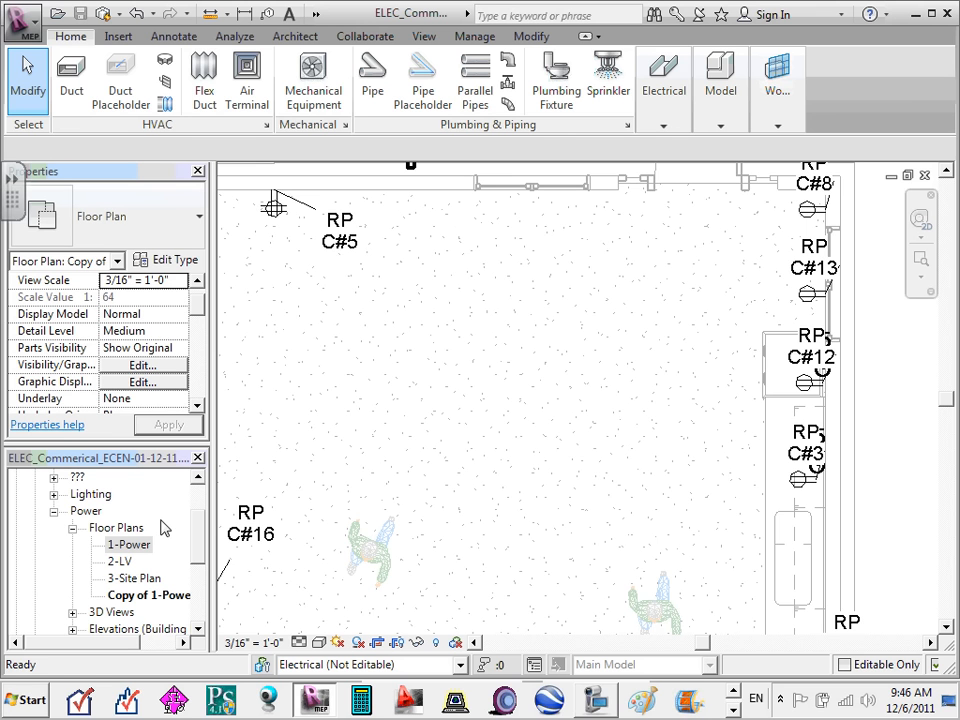
{"action": "scroll", "coordinate": [445, 415], "scroll_direction": "down", "scroll_amount": 3}
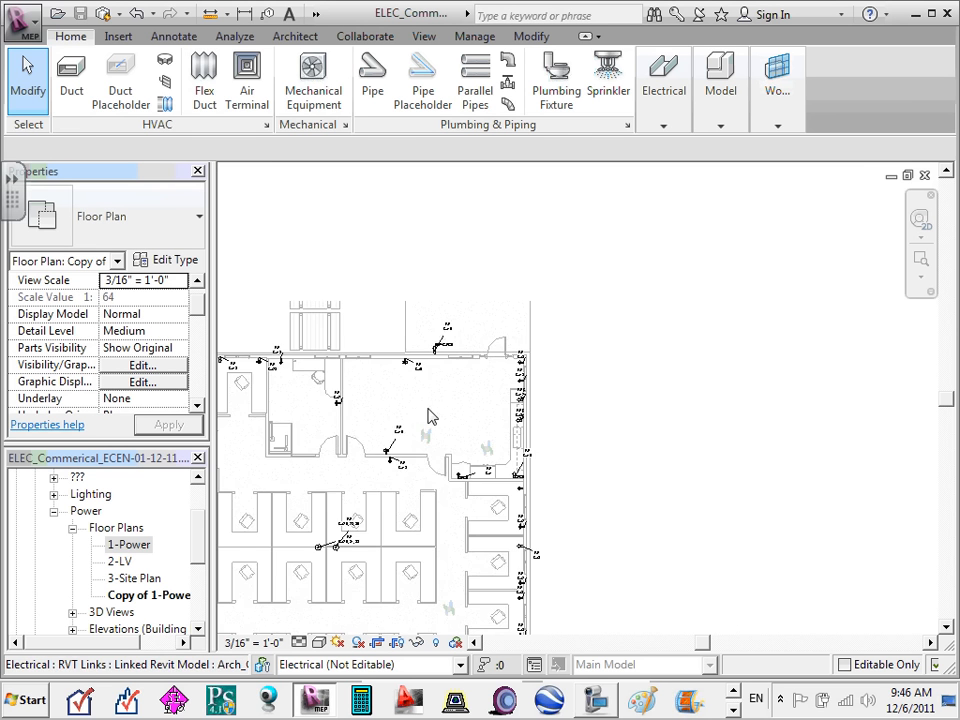
{"action": "middle_click_drag", "start_coordinate": [429, 414], "coordinate": [641, 390]}
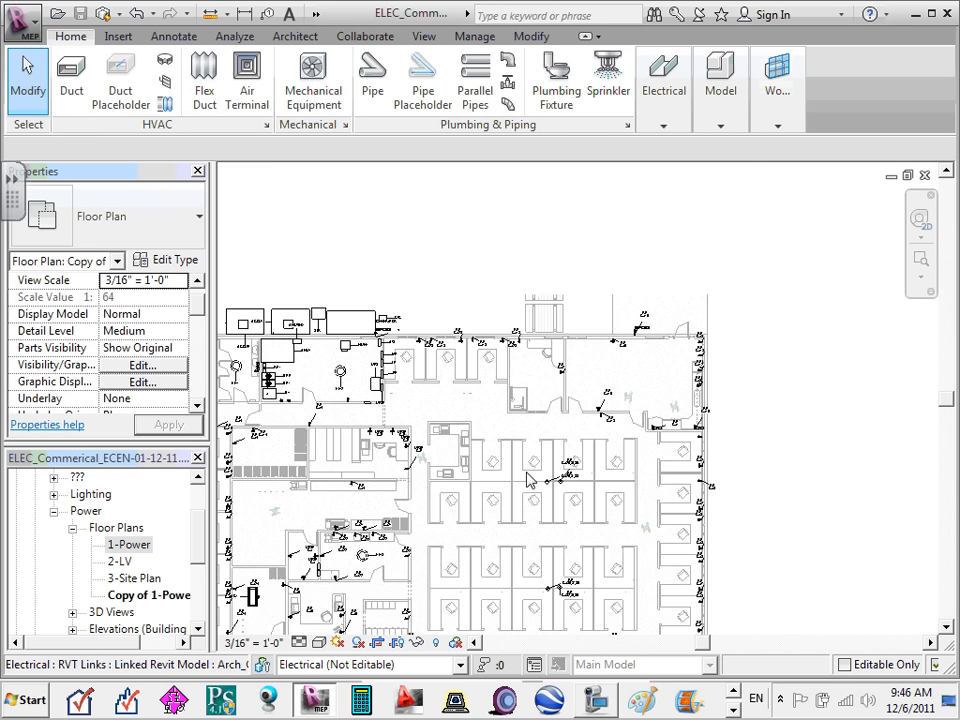
{"action": "middle_click_drag", "start_coordinate": [527, 473], "coordinate": [672, 380]}
{"action": "scroll", "coordinate": [581, 302], "scroll_direction": "down", "scroll_amount": 1}
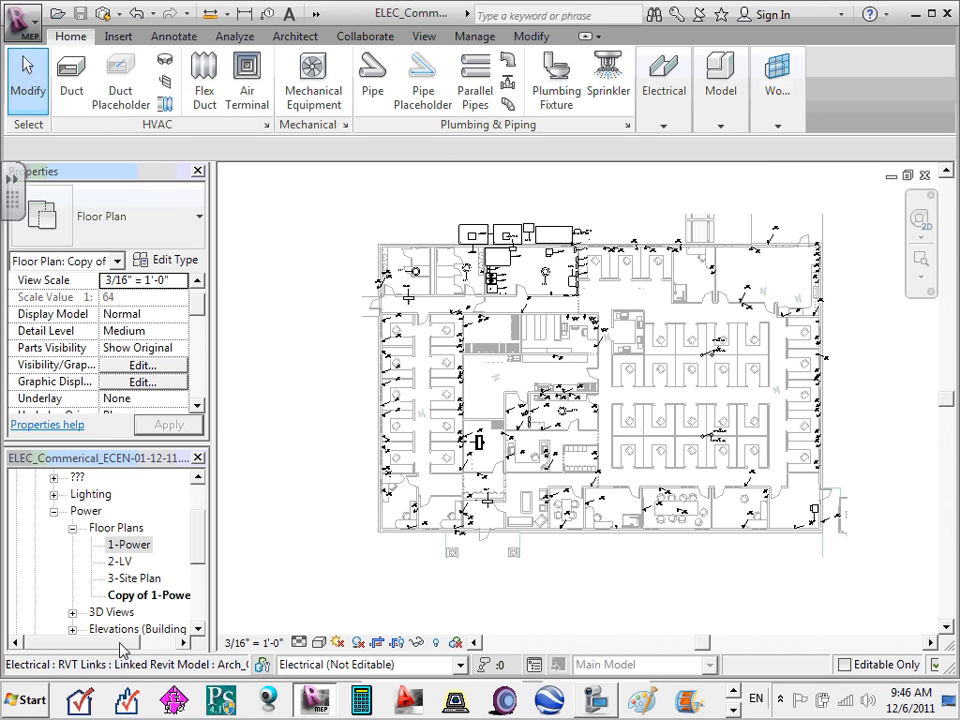
- Rename the copied 1-Power floor plan view with the team member's first name
{"action": "left_click", "coordinate": [150, 597]}
{"action": "right_click", "coordinate": [152, 598]}
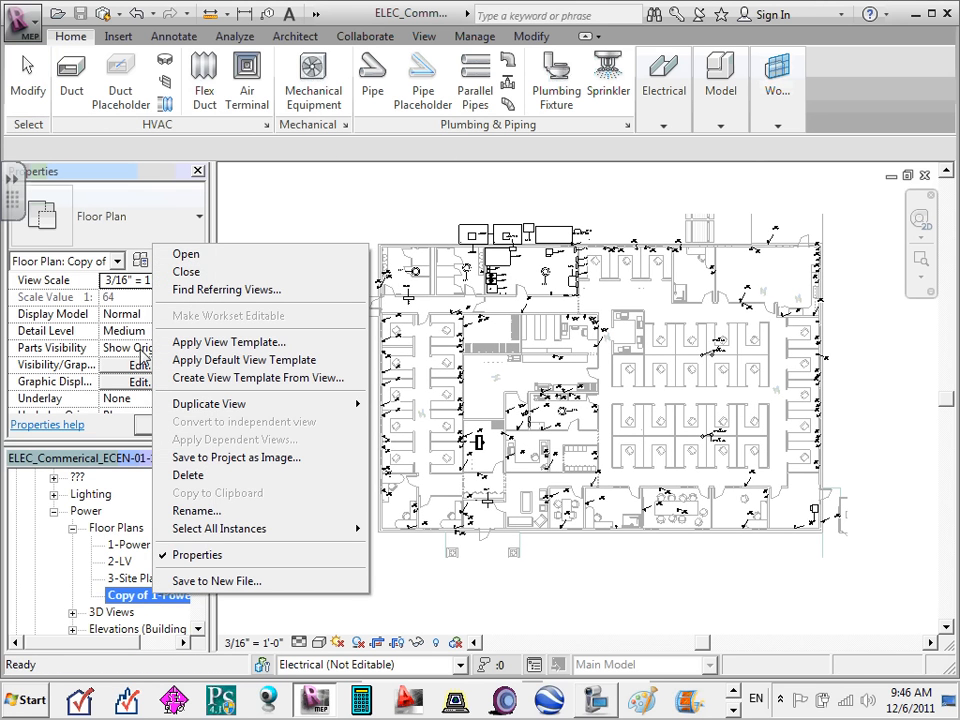
{"action": "left_click", "coordinate": [220, 510]}
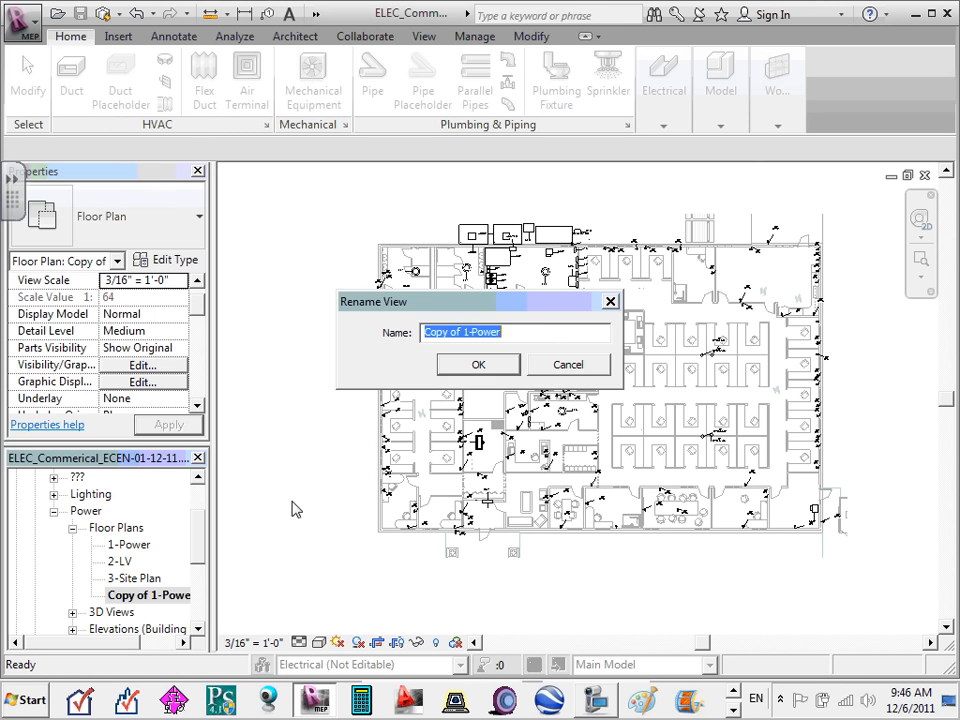
{"action": "type", "text": "Cha"}
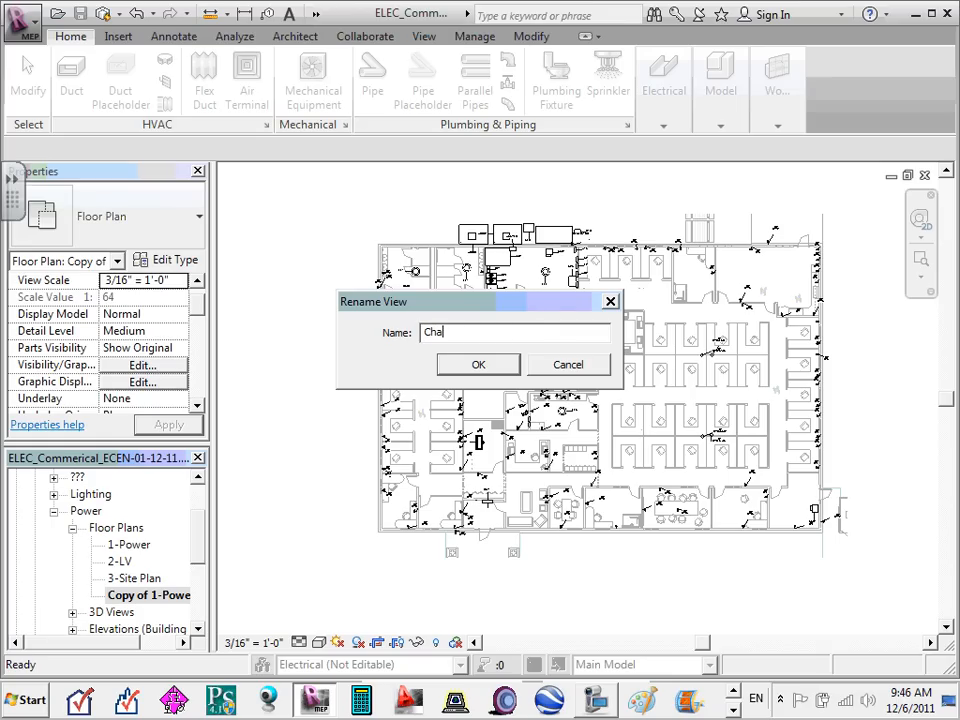
{"action": "type", "text": "d"}
{"action": "left_click", "coordinate": [477, 364]}
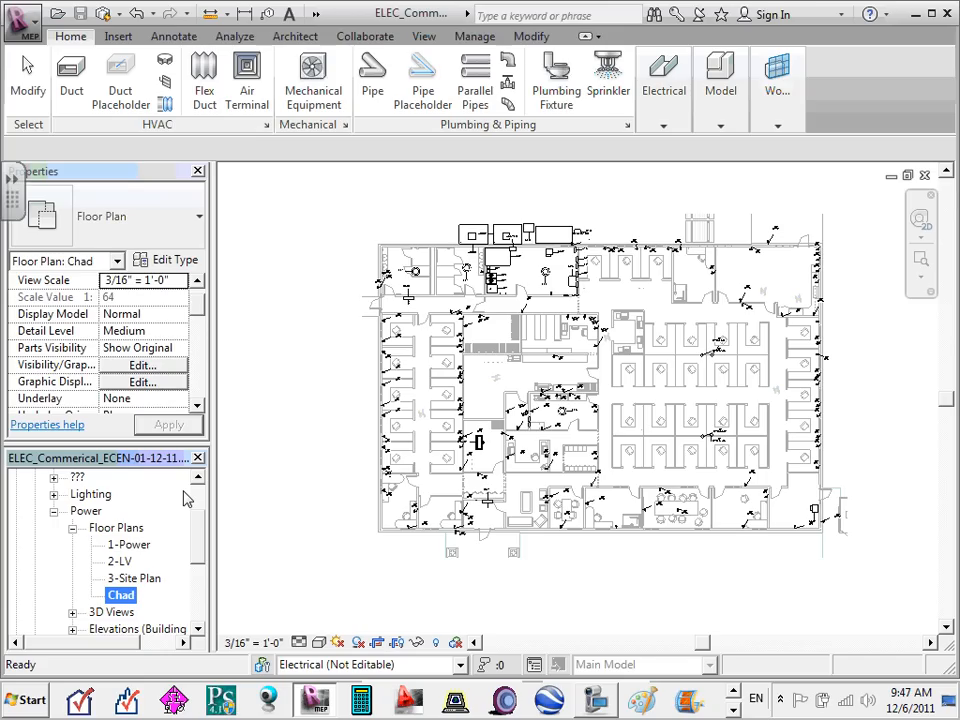
- Delete the extra floor plan view listed after 3-Site Plan under Power, and list the group's remaining floor plans and 3D views
{"action": "right_click", "coordinate": [116, 600]}
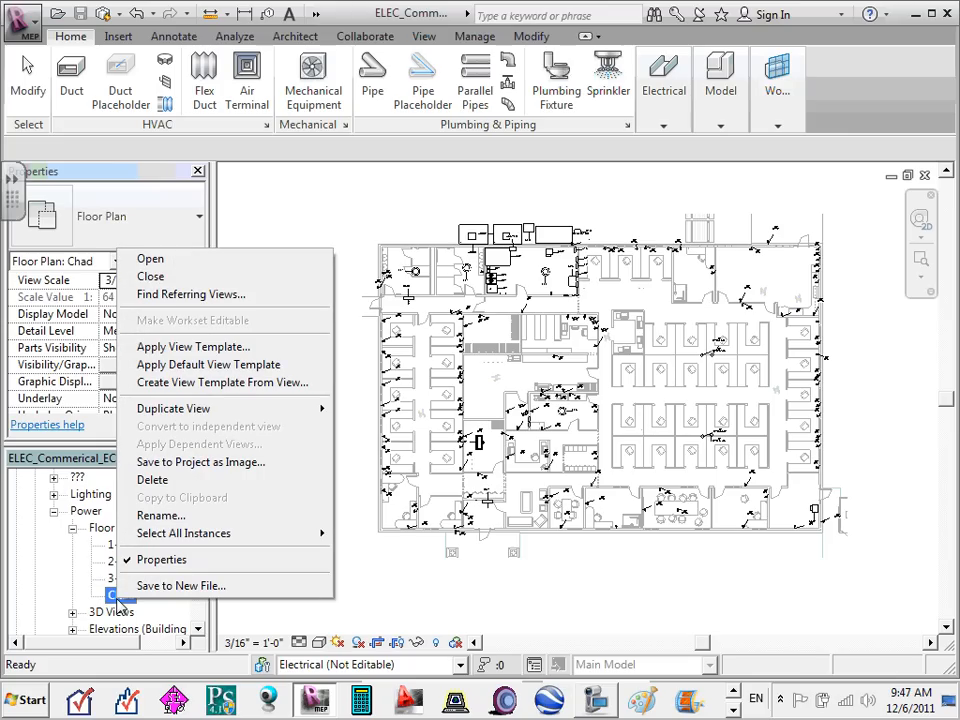
{"action": "left_click", "coordinate": [178, 480]}
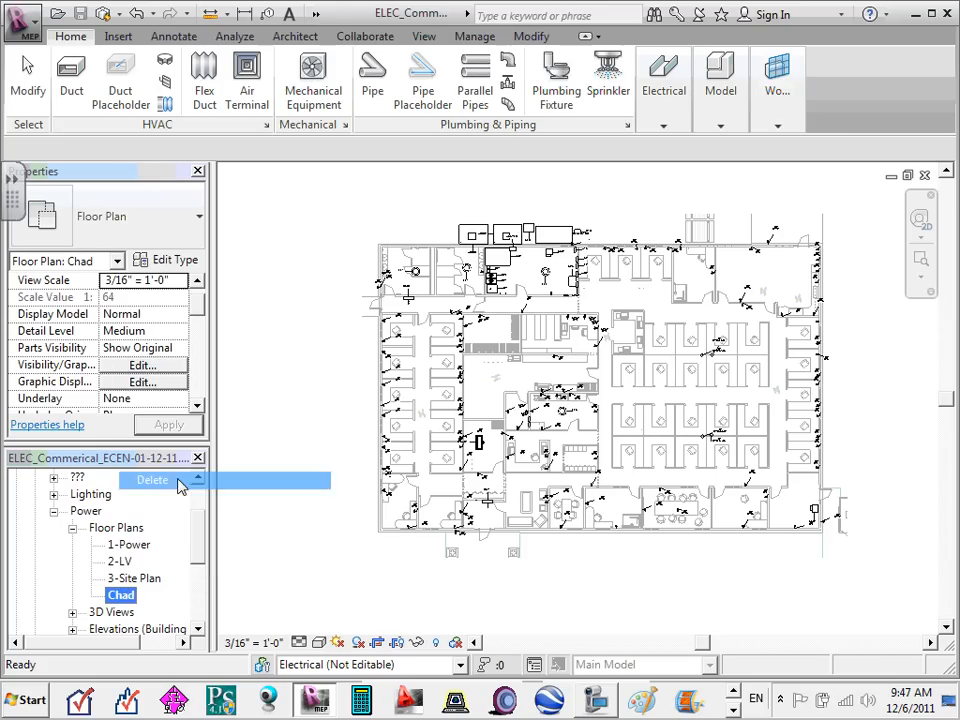
{"action": "left_click", "coordinate": [72, 528]}
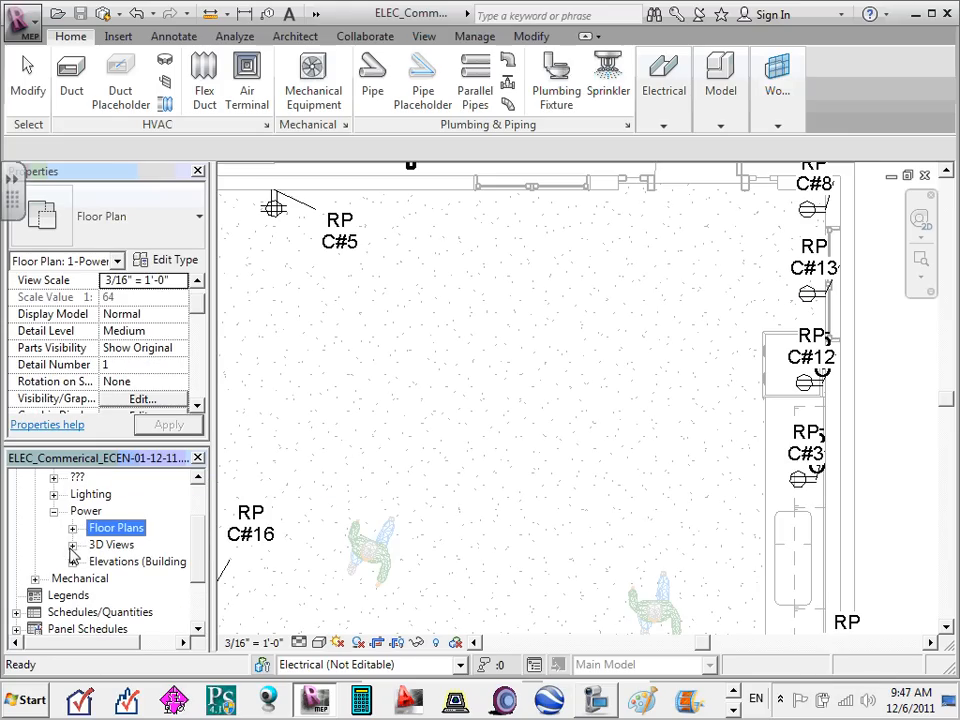
{"action": "left_click", "coordinate": [72, 545]}
{"action": "left_click", "coordinate": [72, 528]}
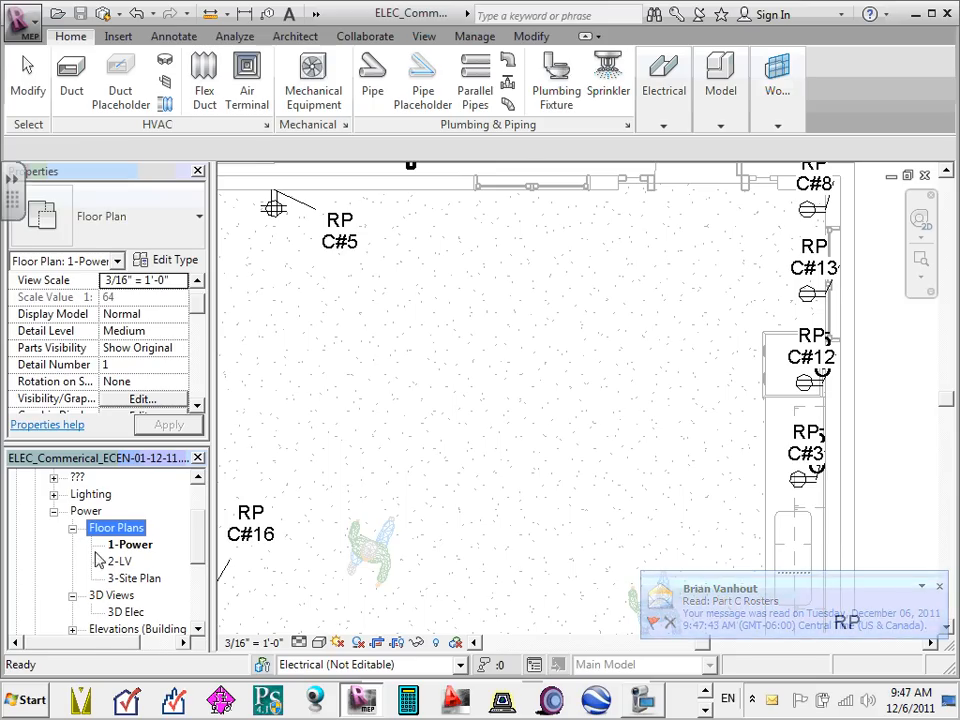
- Look into the Lighting and Power view groups under Electrical and leave both collapsed
{"action": "left_click", "coordinate": [53, 512]}
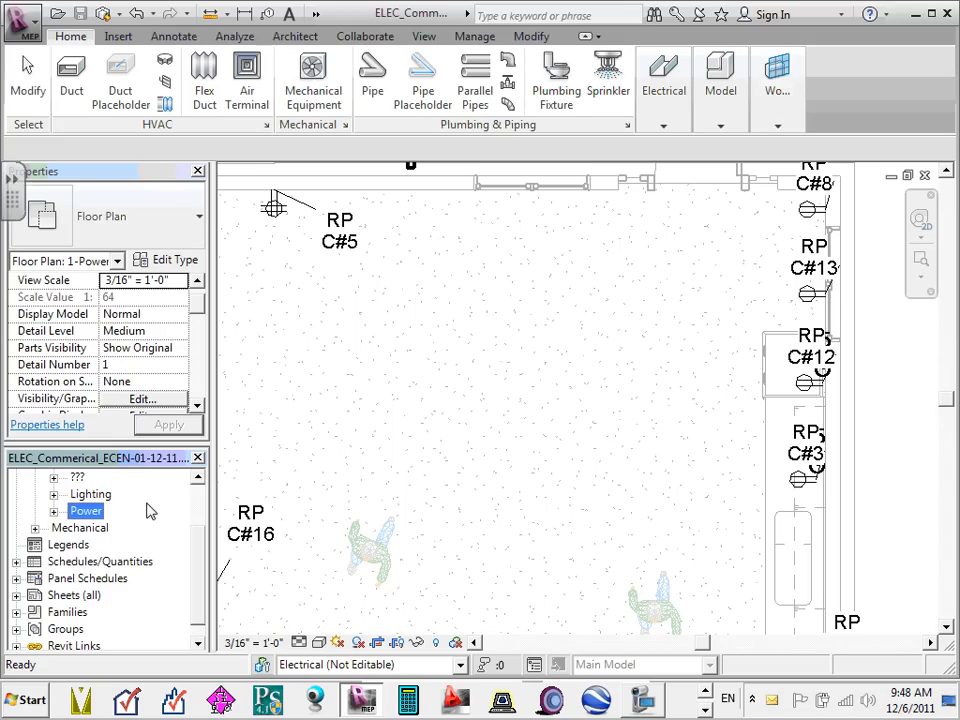
{"action": "left_click", "coordinate": [53, 494]}
{"action": "left_click", "coordinate": [53, 494]}
{"action": "left_click", "coordinate": [53, 511]}
{"action": "left_click", "coordinate": [53, 511]}
- Open sheet E6 - Floor Plan-Power from the sheets list and select the 1-Power floor plan placed on it
{"action": "scroll", "coordinate": [199, 591], "scroll_direction": "down", "scroll_amount": 1}
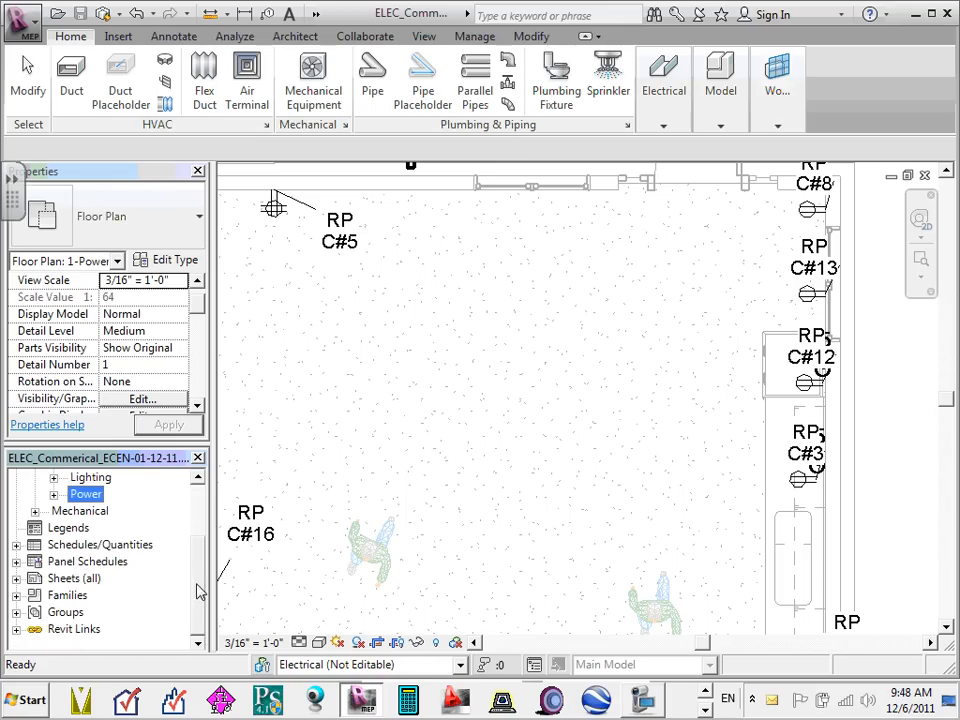
{"action": "left_click", "coordinate": [16, 578]}
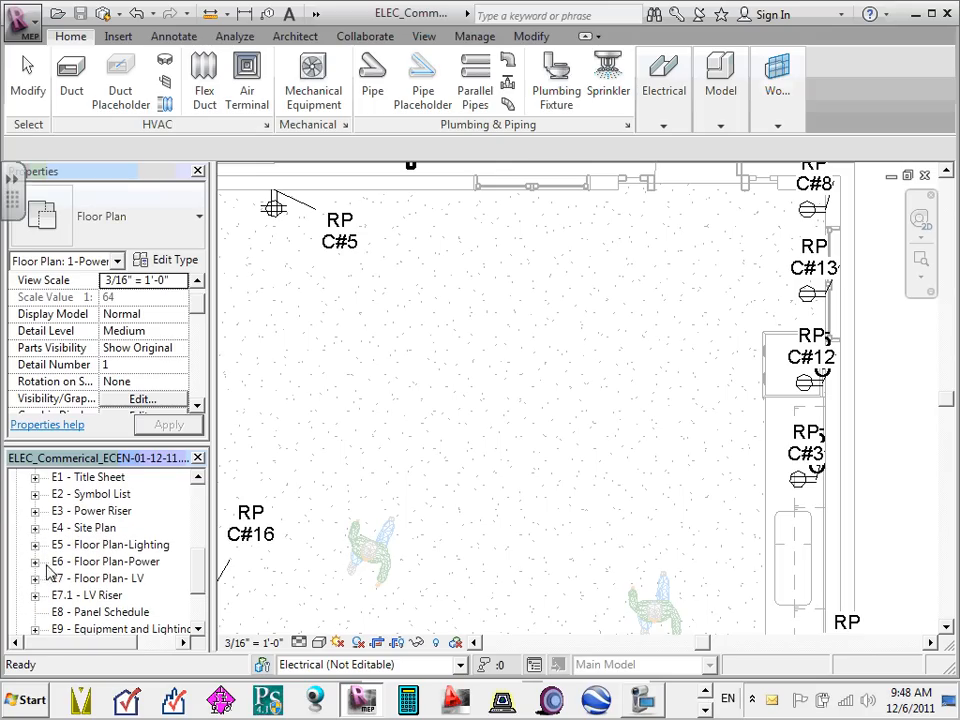
{"action": "left_click", "coordinate": [35, 561]}
{"action": "double_click", "coordinate": [139, 565]}
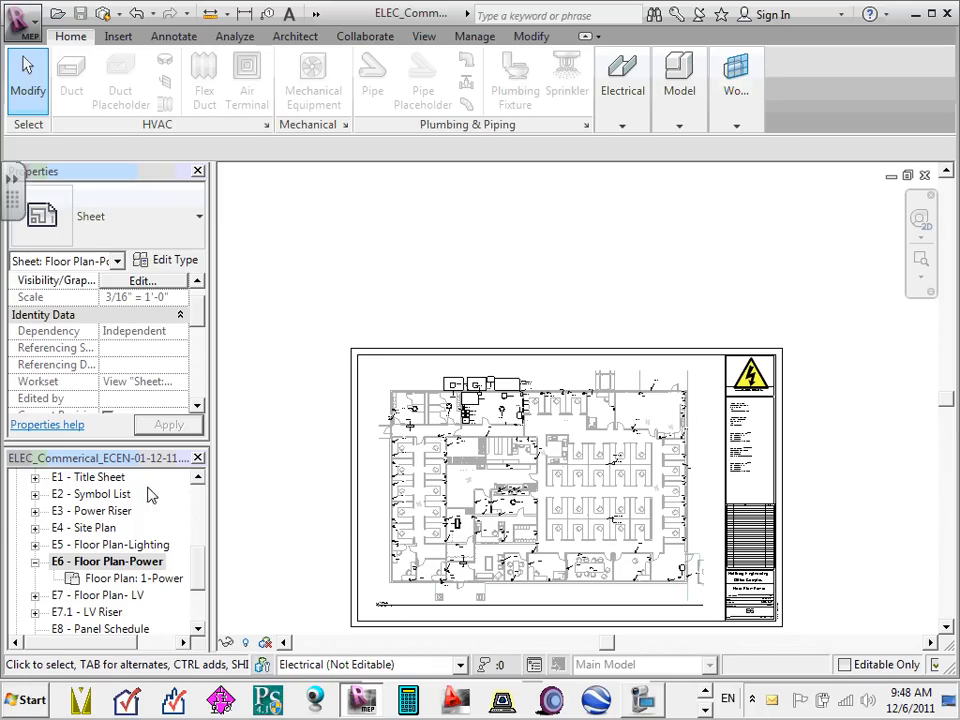
{"action": "left_click", "coordinate": [128, 579]}
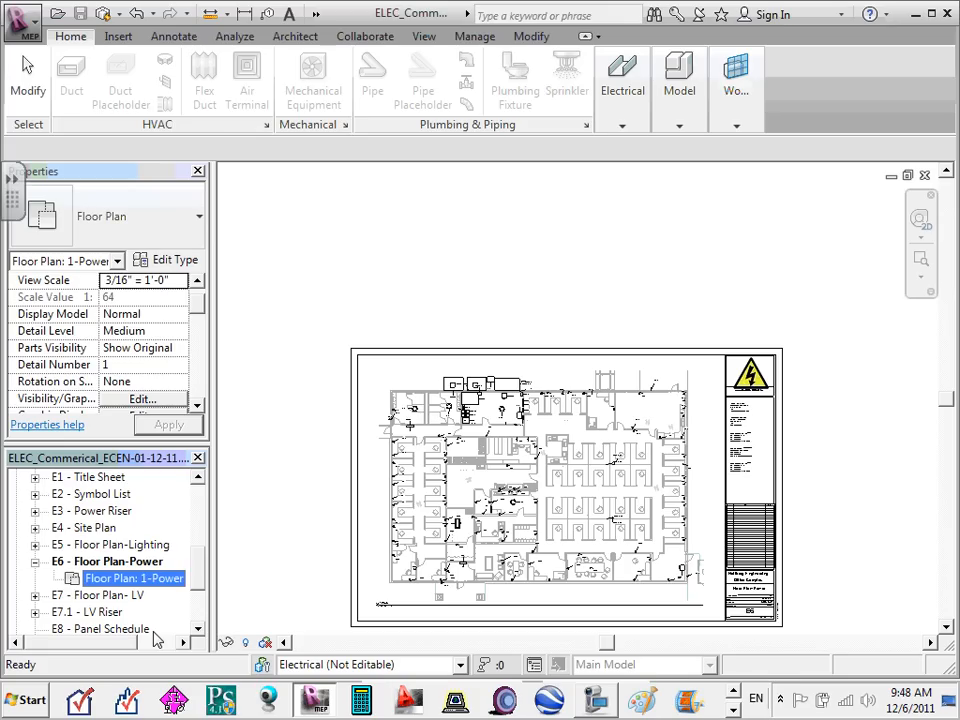
- Open the 1-Power floor plan from the Electrical Power views and show the whole building plan
{"action": "scroll", "coordinate": [205, 560], "scroll_direction": "up", "scroll_amount": 1}
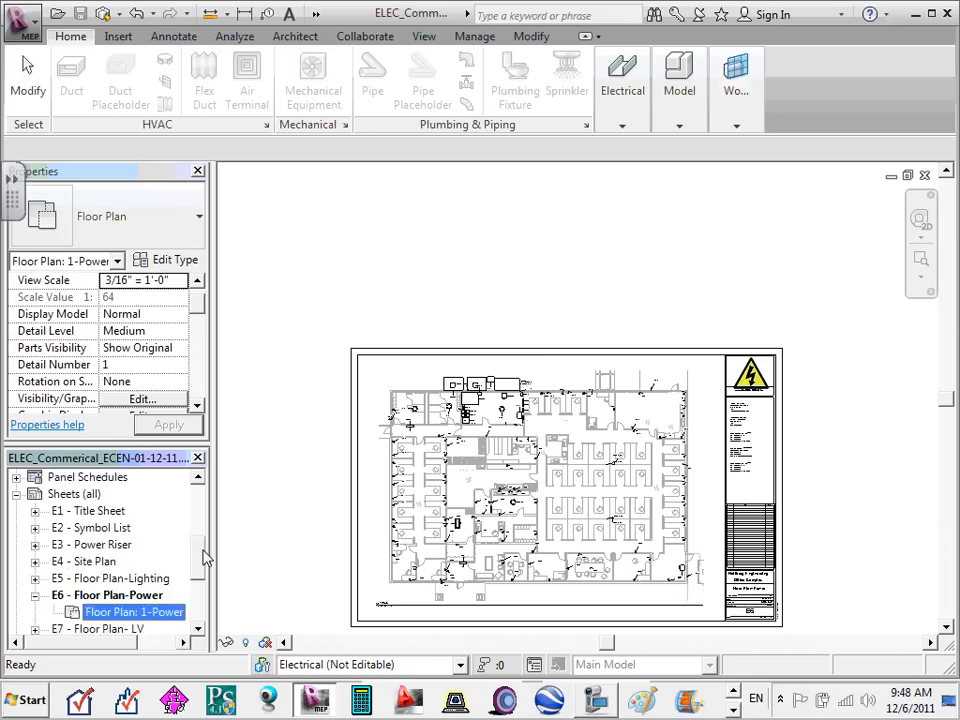
{"action": "left_click_drag", "start_coordinate": [205, 560], "coordinate": [199, 499]}
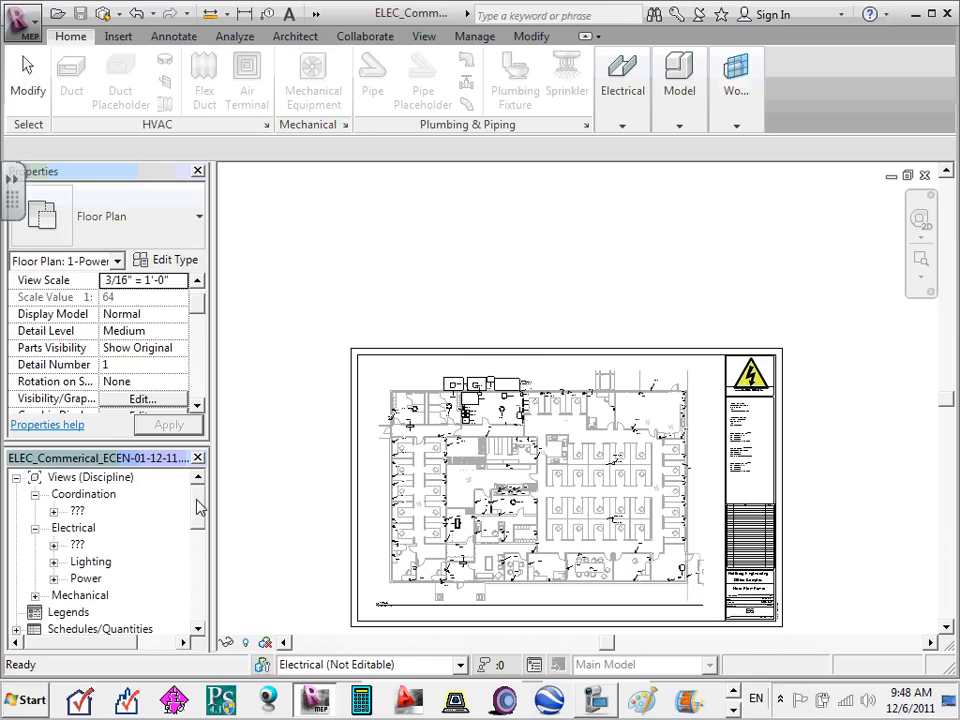
{"action": "left_click", "coordinate": [53, 579]}
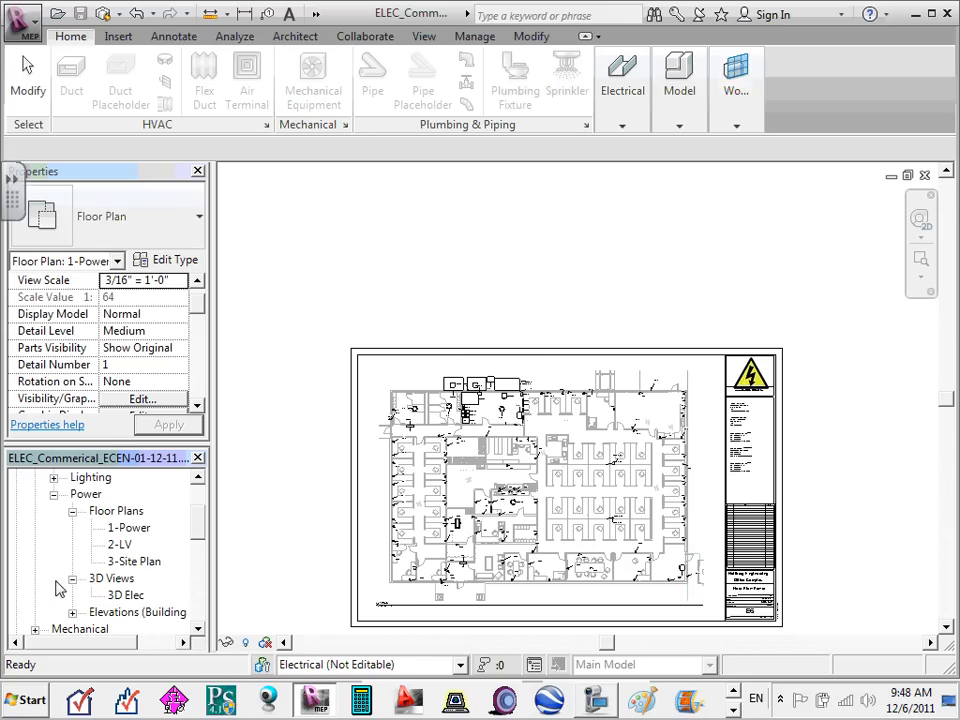
{"action": "left_click", "coordinate": [133, 530]}
{"action": "double_click", "coordinate": [133, 530]}
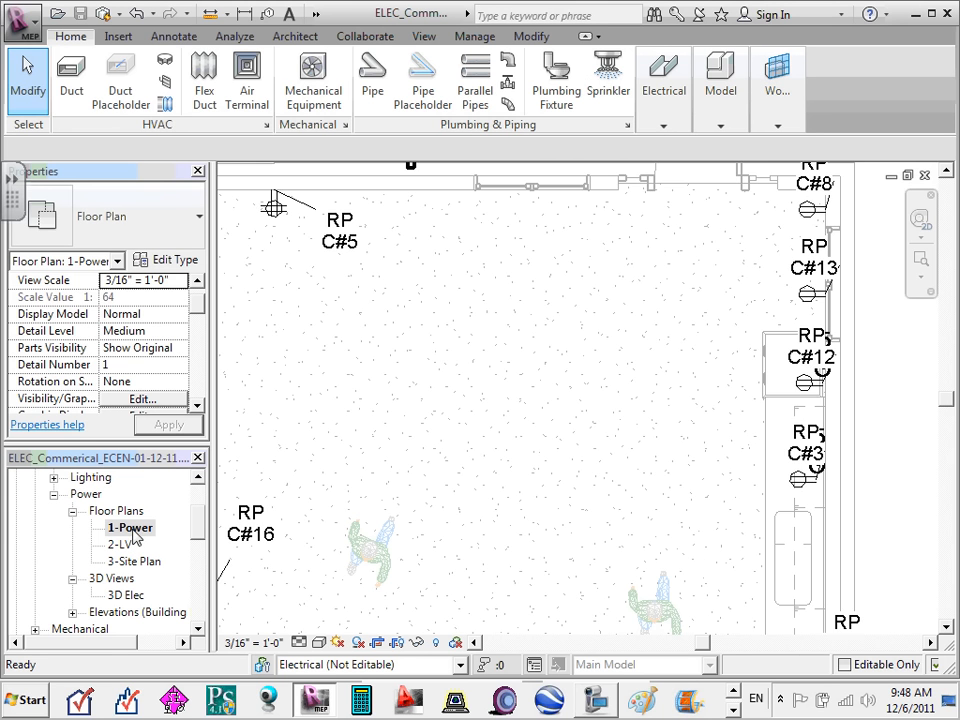
{"action": "scroll", "coordinate": [437, 420], "scroll_direction": "down", "scroll_amount": 3}
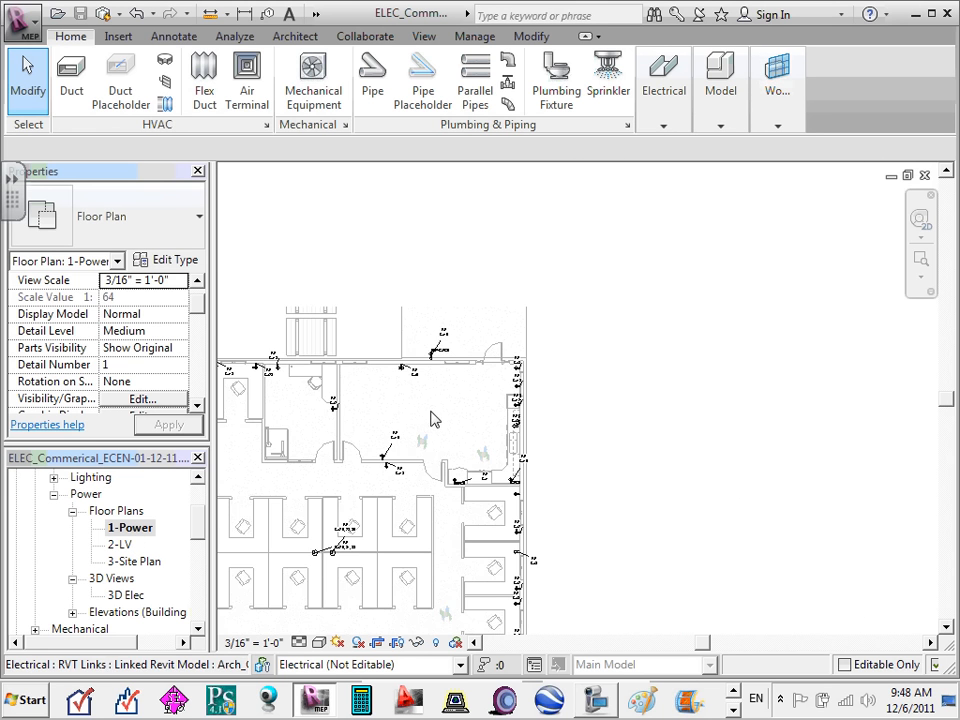
{"action": "scroll", "coordinate": [431, 420], "scroll_direction": "down", "scroll_amount": 2}
{"action": "scroll", "coordinate": [645, 380], "scroll_direction": "down", "scroll_amount": 3}
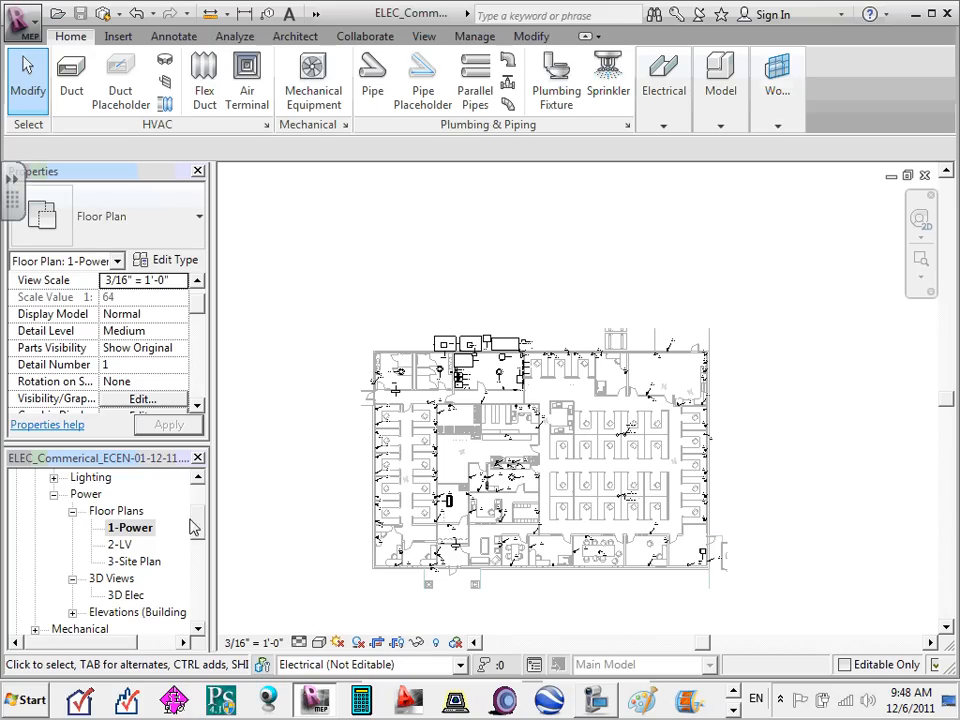
- Find the 1-Power view listed under sheet E6 - Floor Plan-Power and reopen that sheet
{"action": "scroll", "coordinate": [194, 550], "scroll_direction": "down", "scroll_amount": 3}
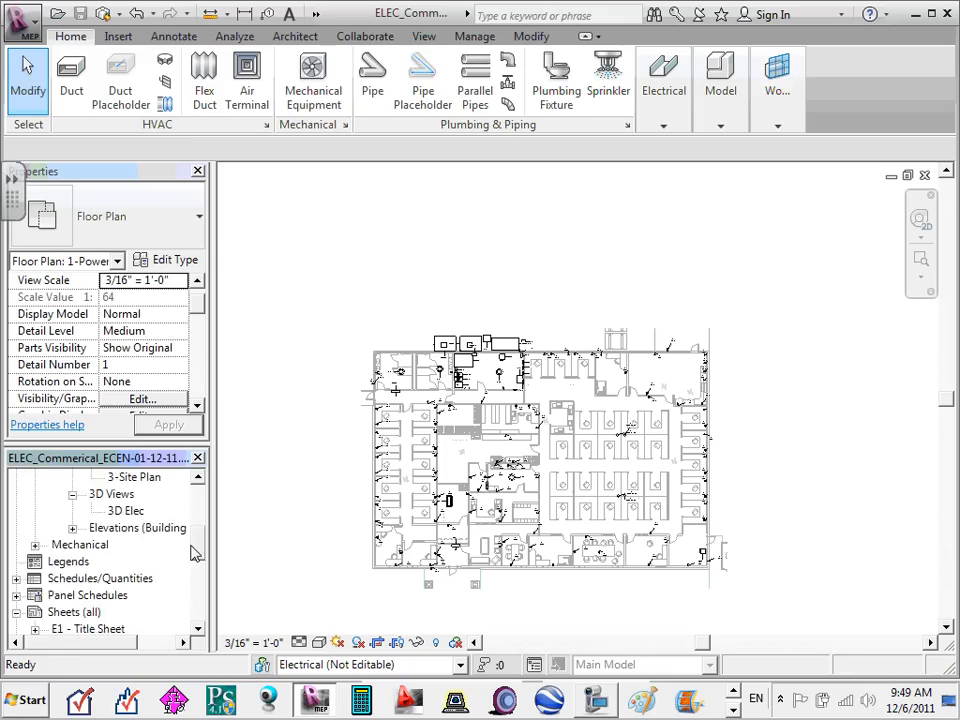
{"action": "scroll", "coordinate": [195, 555], "scroll_direction": "down", "scroll_amount": 5}
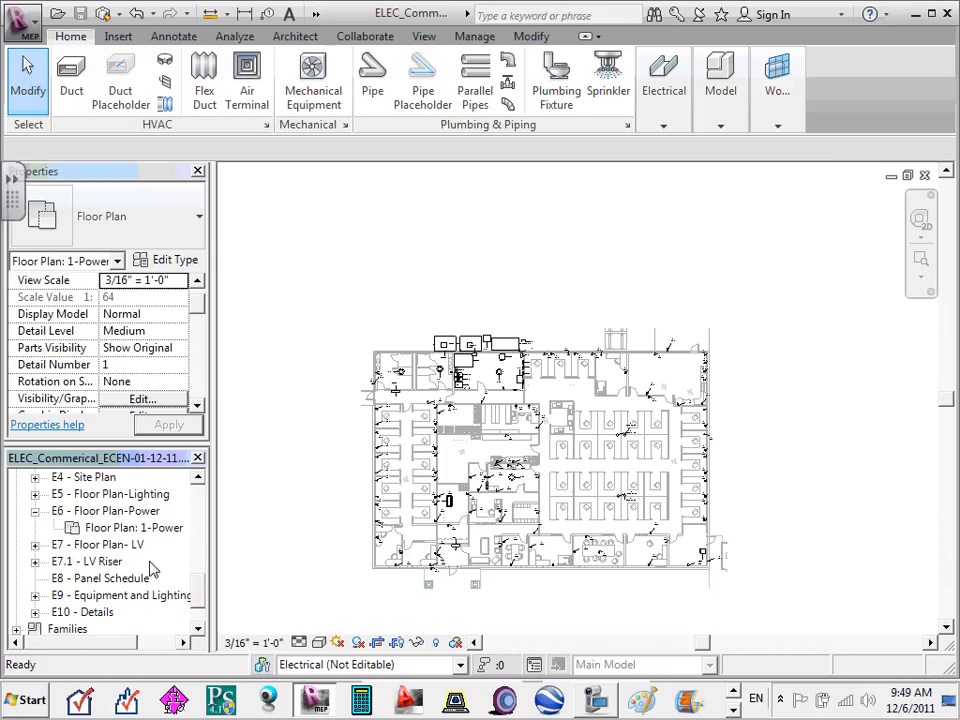
{"action": "left_click", "coordinate": [154, 530]}
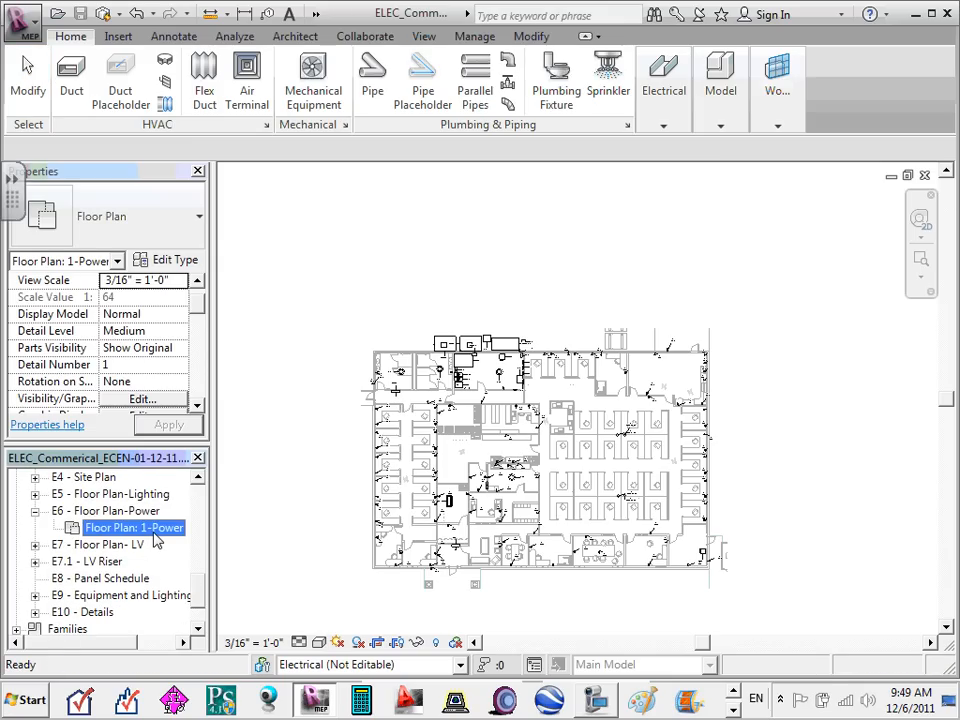
{"action": "double_click", "coordinate": [138, 513]}
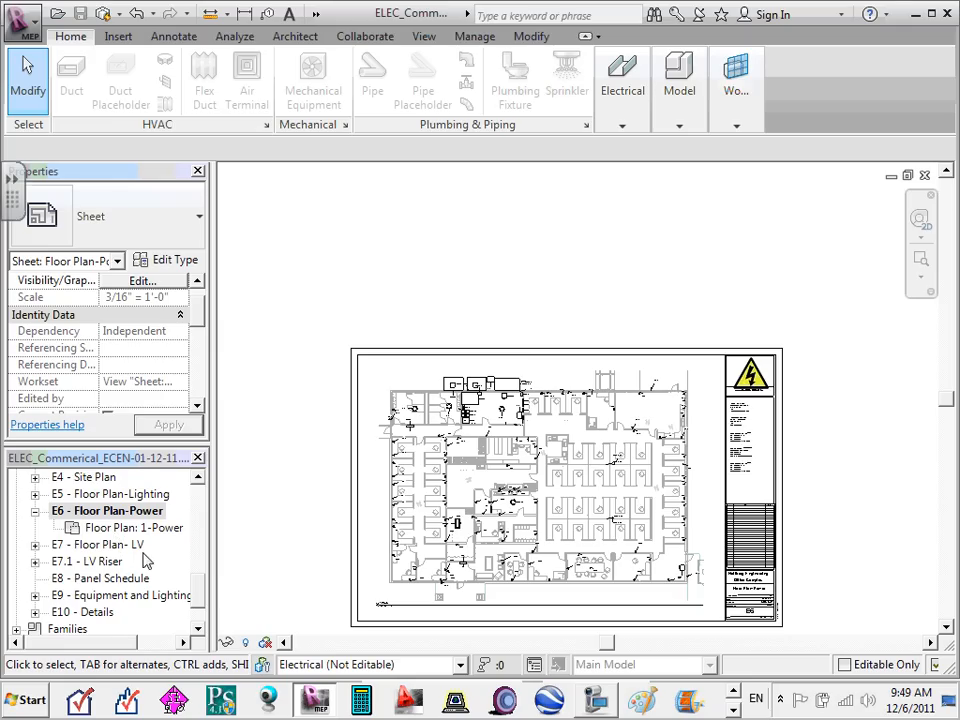
- Collapse the Power views and highlight the Lighting, Power and ??? groups under Electrical in turn
{"action": "left_click_drag", "start_coordinate": [198, 590], "coordinate": [200, 462]}
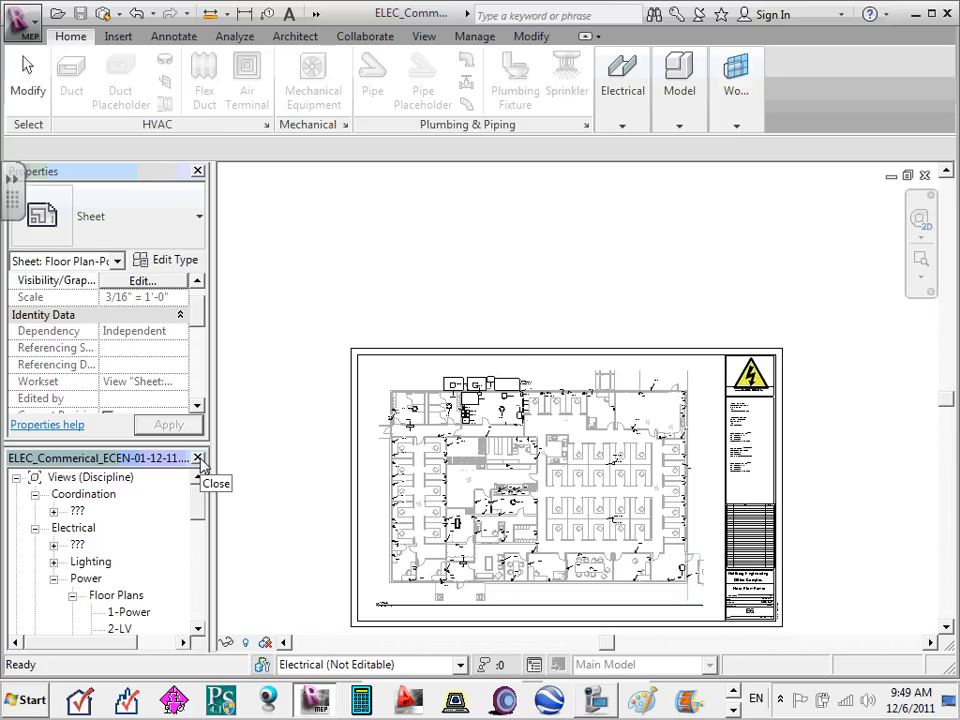
{"action": "left_click", "coordinate": [53, 579]}
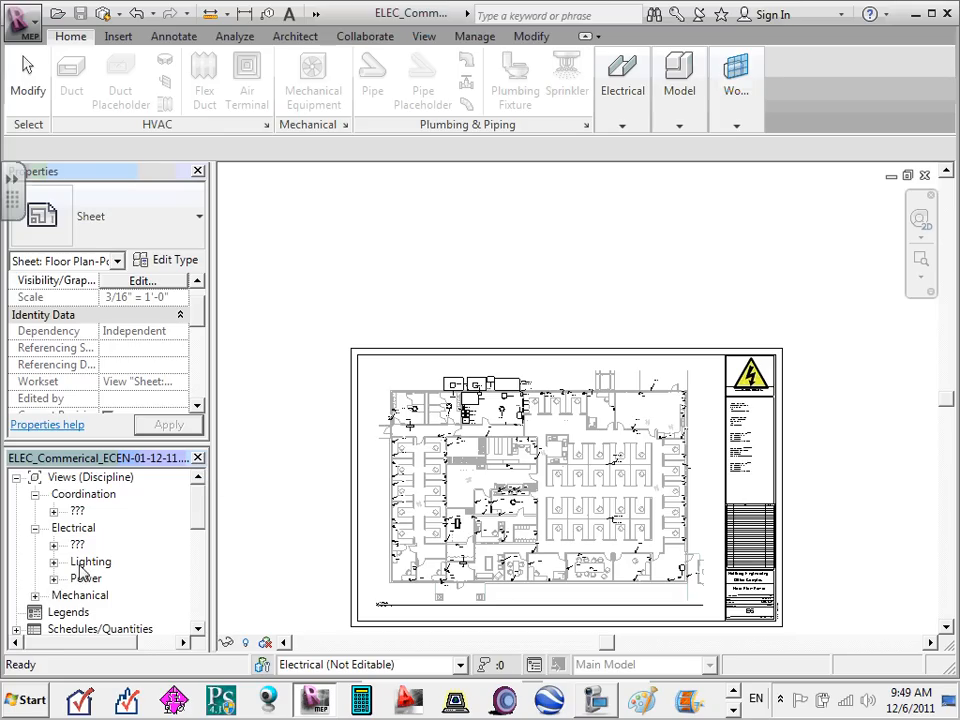
{"action": "left_click", "coordinate": [84, 565]}
{"action": "left_click", "coordinate": [85, 580]}
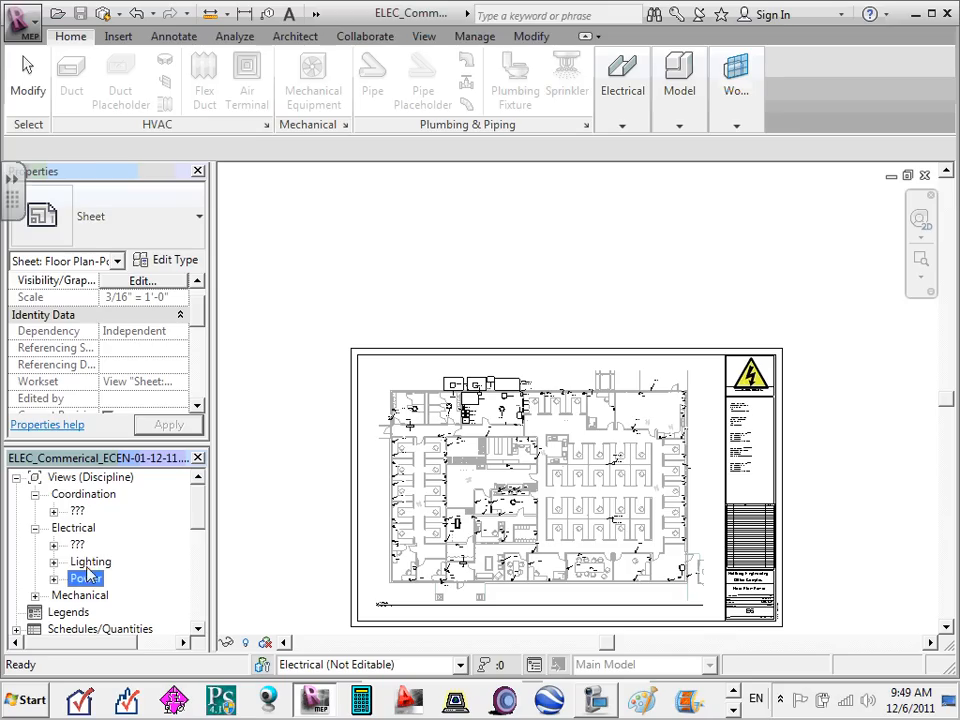
{"action": "left_click", "coordinate": [90, 566]}
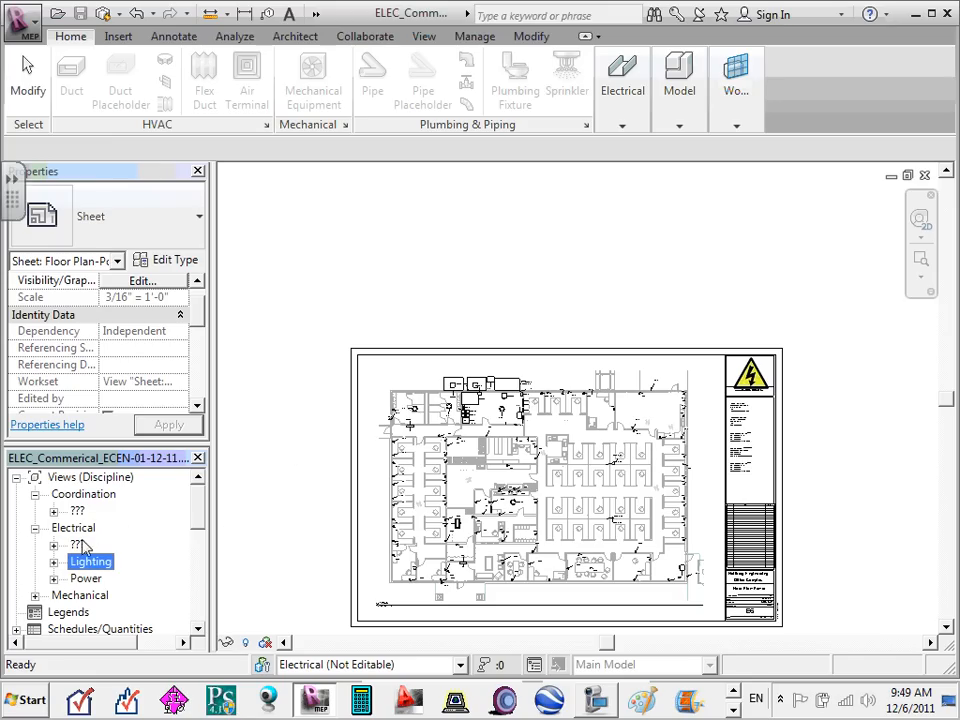
{"action": "left_click", "coordinate": [80, 546]}
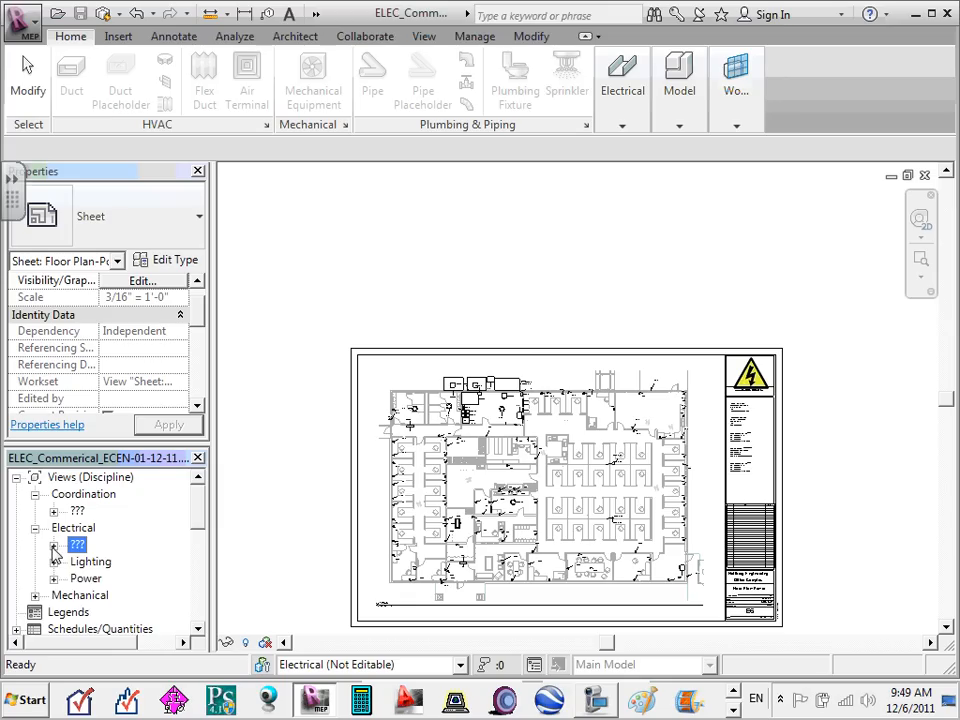
- Expand the ??? group and open the drafting views Drafting 1, FEEDER SCHEDULE and LV RISER, showing all the riser diagrams
{"action": "left_click", "coordinate": [54, 546]}
{"action": "scroll", "coordinate": [58, 557], "scroll_direction": "down", "scroll_amount": 3}
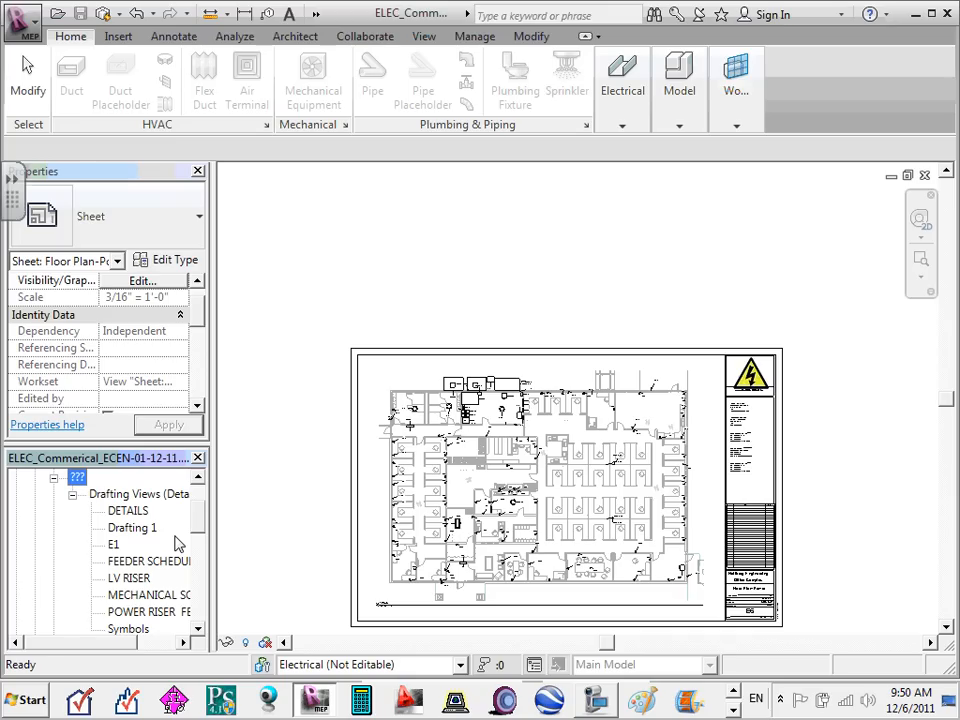
{"action": "double_click", "coordinate": [136, 527]}
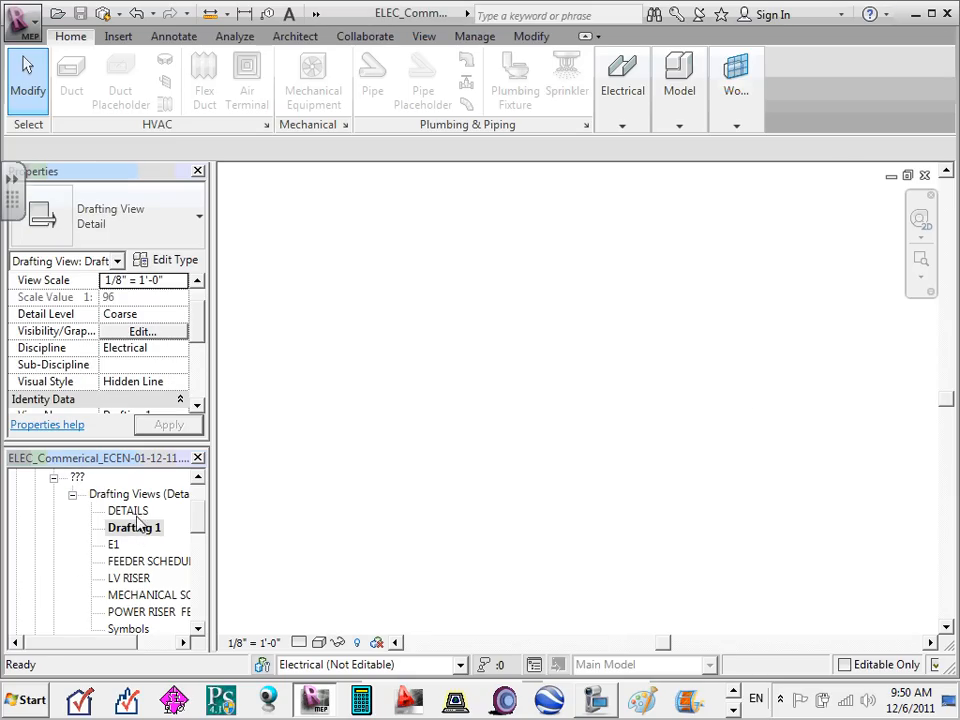
{"action": "double_click", "coordinate": [147, 563]}
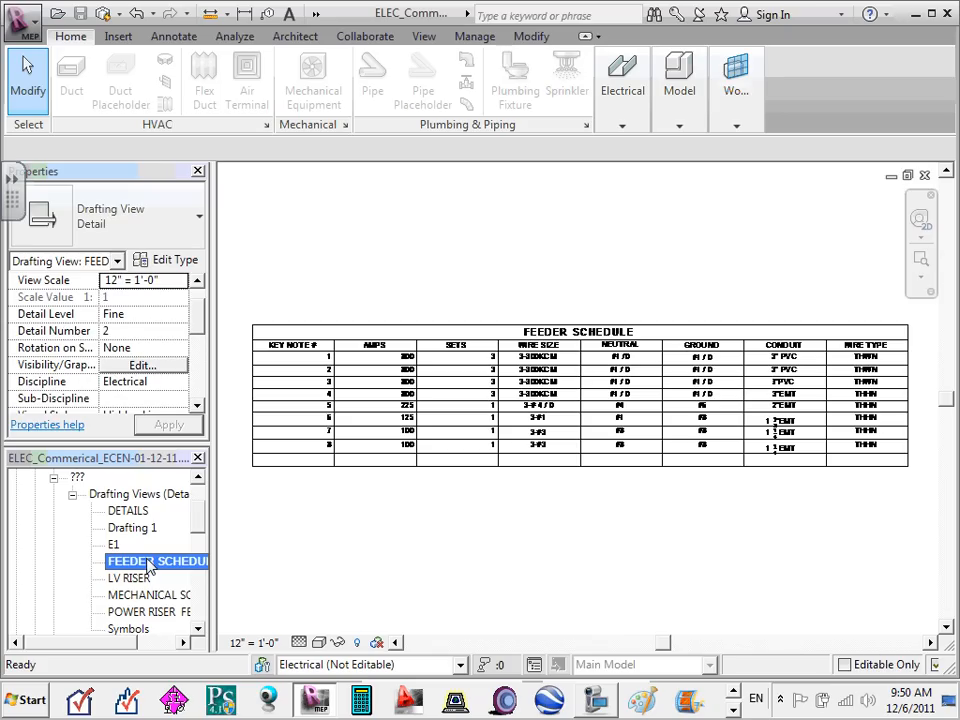
{"action": "double_click", "coordinate": [134, 580]}
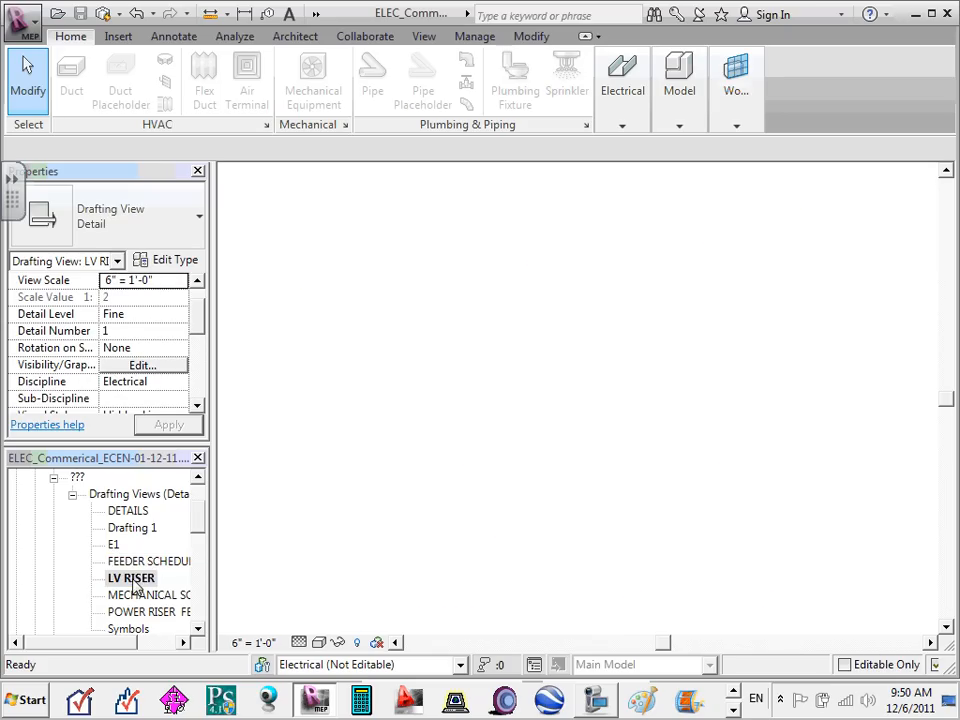
{"action": "scroll", "coordinate": [616, 340], "scroll_direction": "down", "scroll_amount": 3}
{"action": "scroll", "coordinate": [585, 338], "scroll_direction": "up", "scroll_amount": 2}
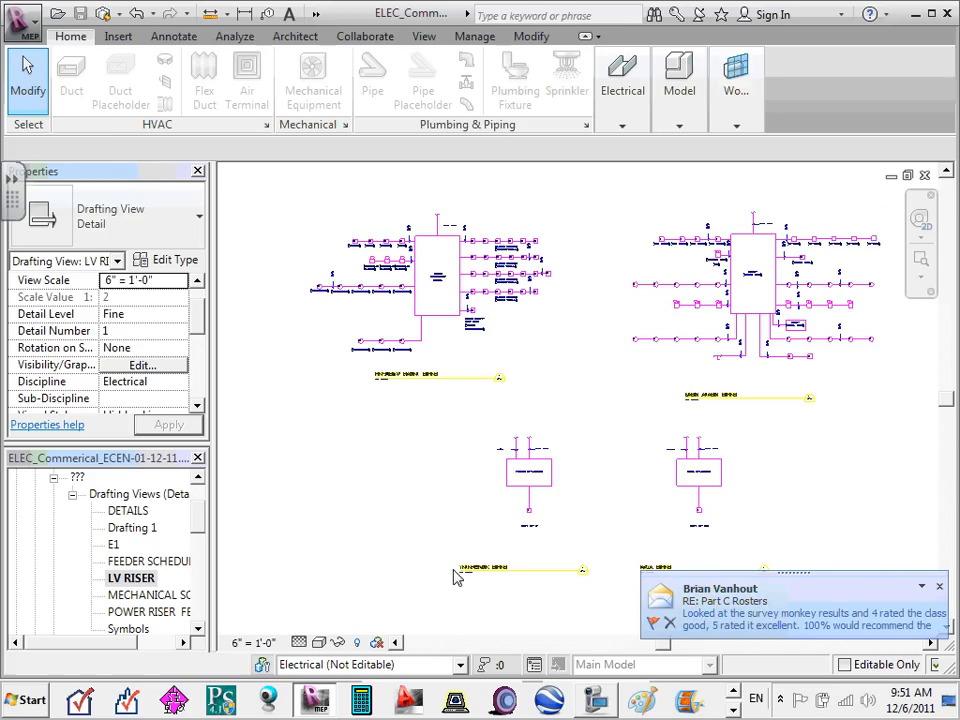
- Expand sheet E7.1 - LV Riser to show its placed drafting view and review the sheet's available commands without choosing one
{"action": "left_click_drag", "start_coordinate": [197, 518], "coordinate": [200, 612]}
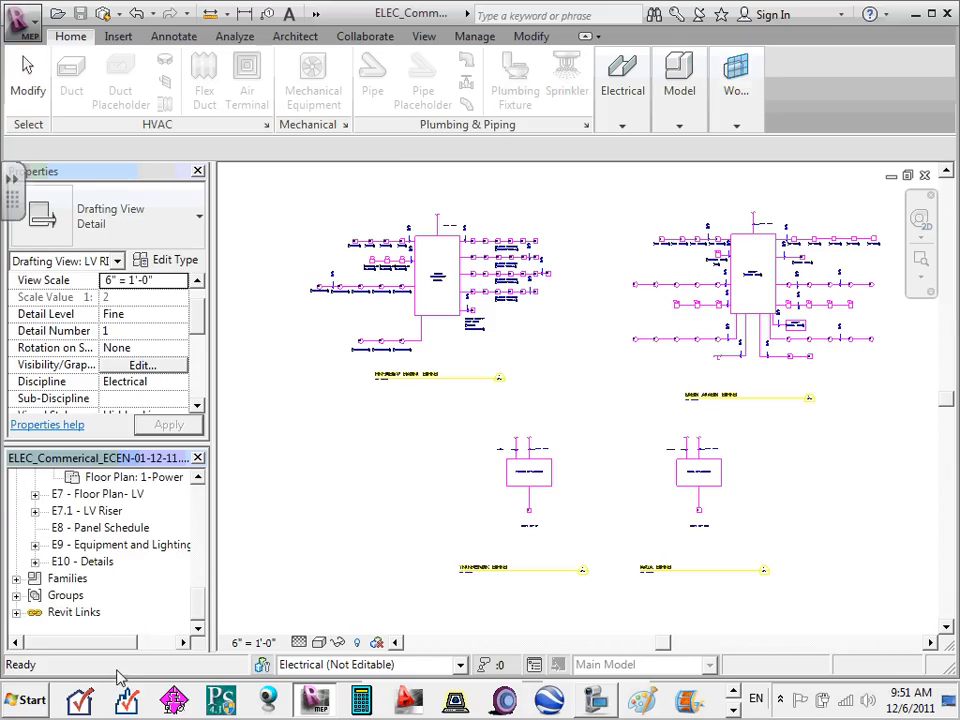
{"action": "left_click", "coordinate": [35, 510]}
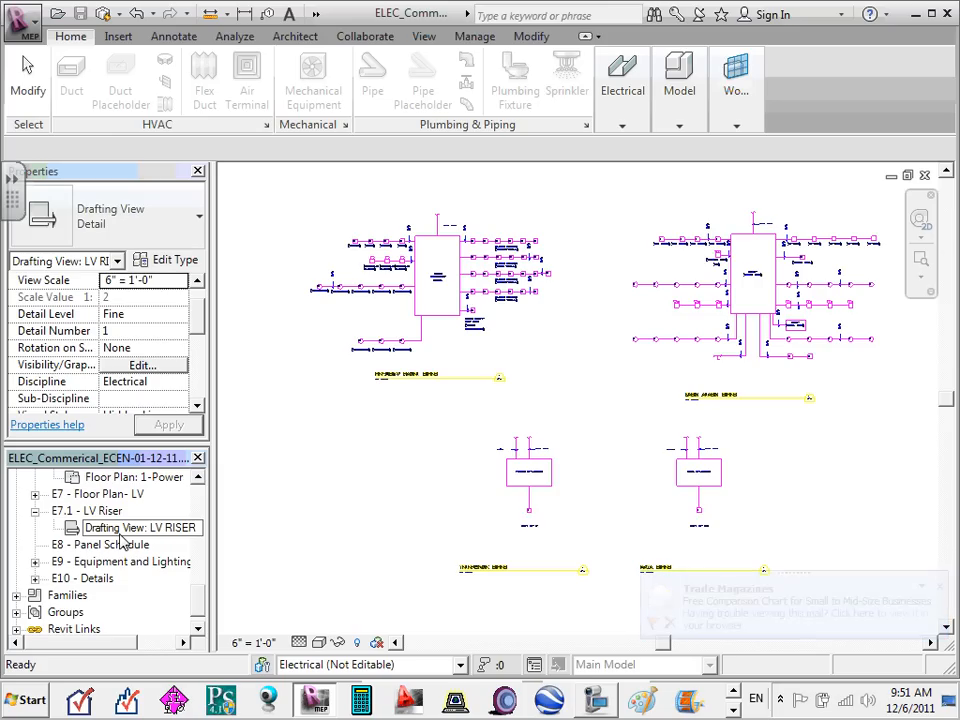
{"action": "left_click", "coordinate": [87, 511]}
{"action": "right_click", "coordinate": [100, 511]}
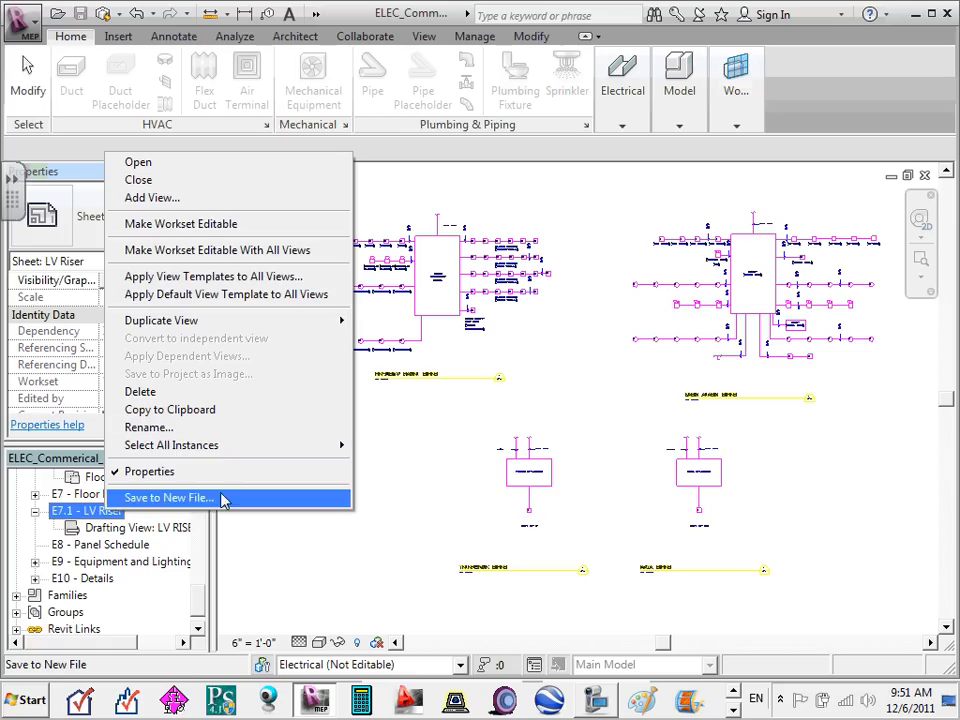
{"action": "left_click", "coordinate": [339, 553]}
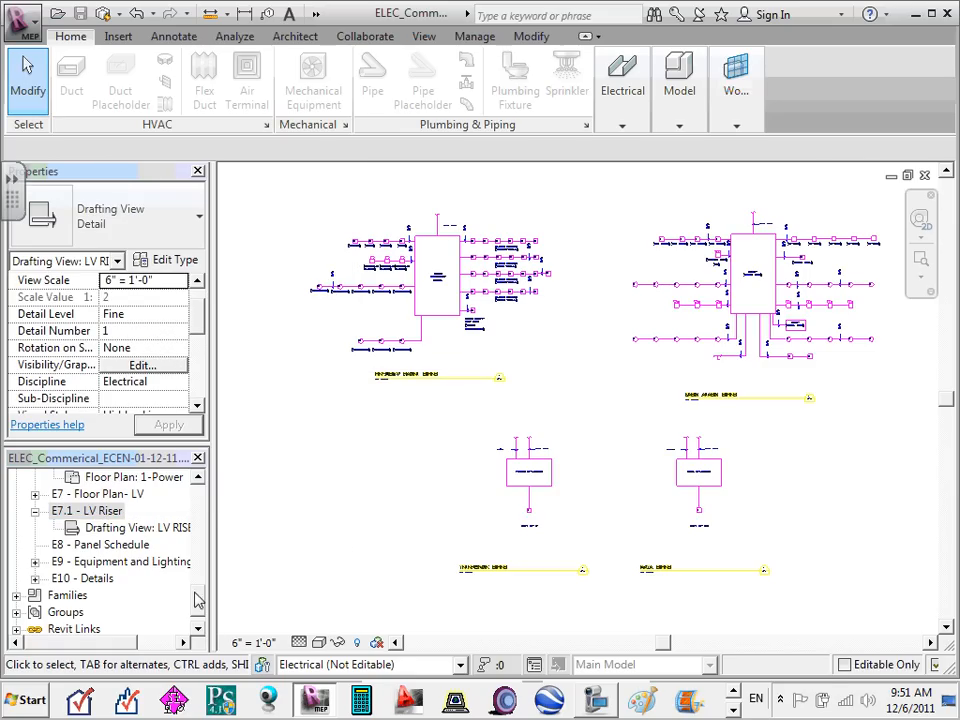
- Open sheet E7.1 - LV Riser and try to place the Drafting 1 view on it
{"action": "left_click_drag", "start_coordinate": [197, 600], "coordinate": [189, 510]}
{"action": "left_click", "coordinate": [122, 546]}
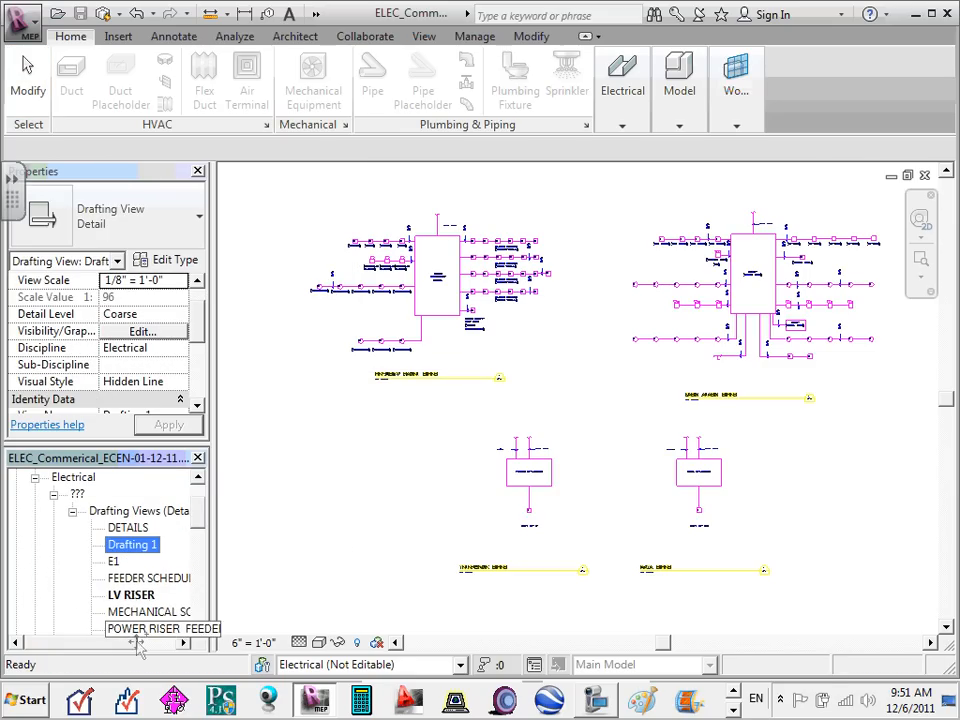
{"action": "scroll", "coordinate": [170, 600], "scroll_direction": "down", "scroll_amount": 5}
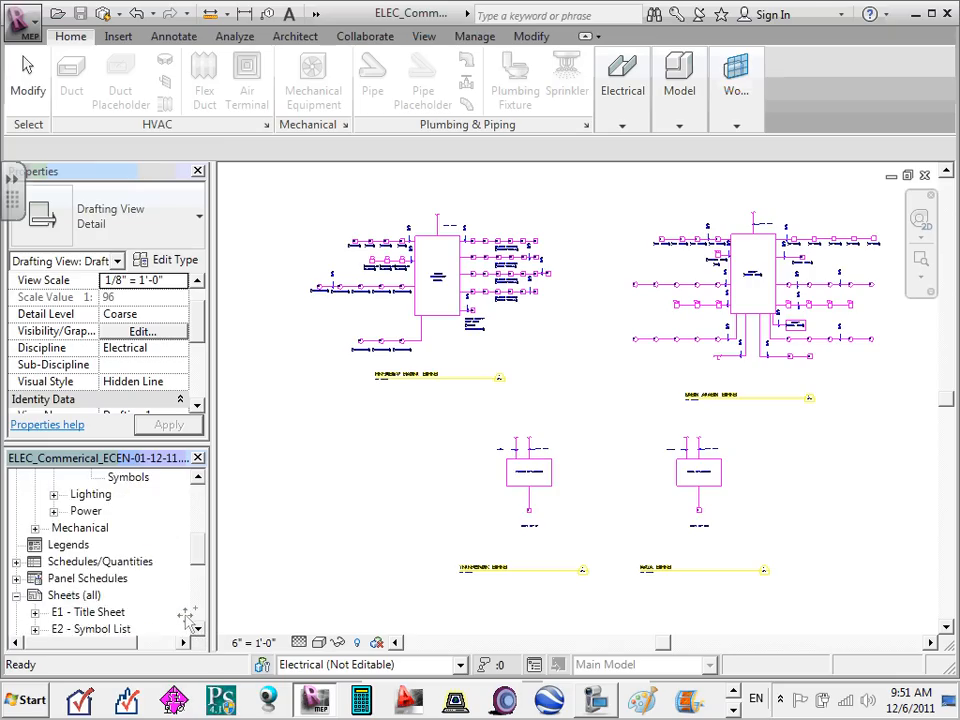
{"action": "scroll", "coordinate": [170, 600], "scroll_direction": "down", "scroll_amount": 5}
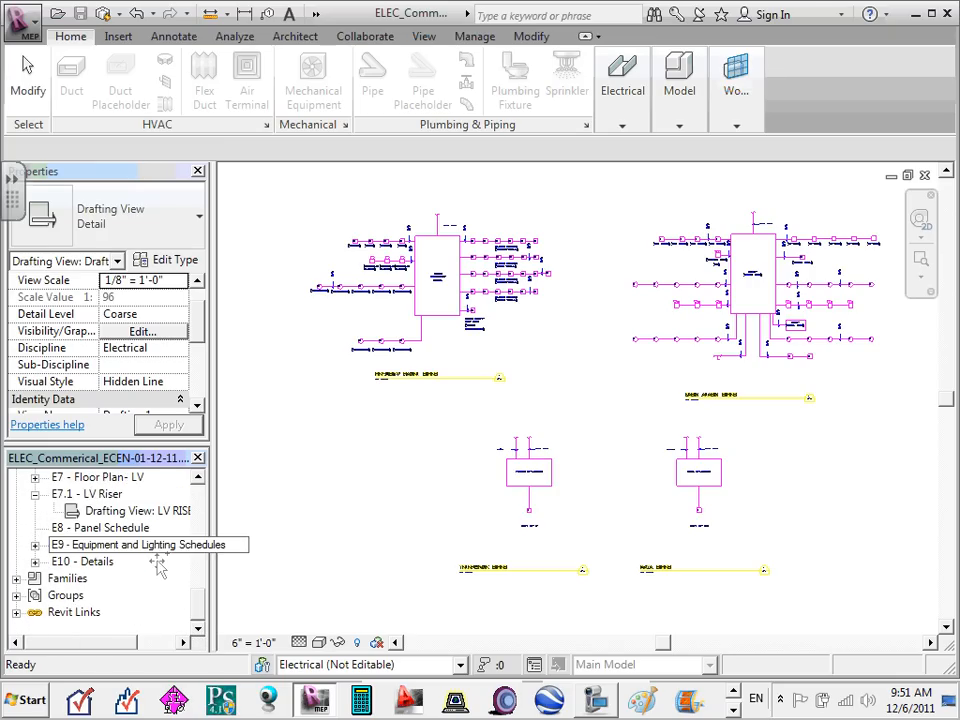
{"action": "left_click", "coordinate": [108, 494]}
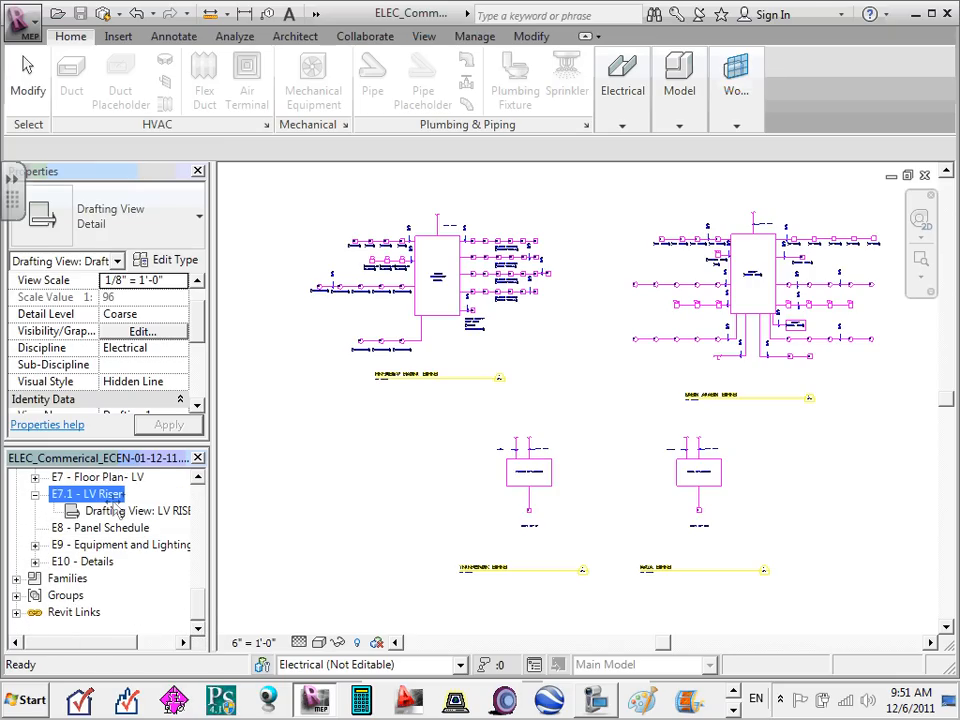
{"action": "double_click", "coordinate": [98, 492]}
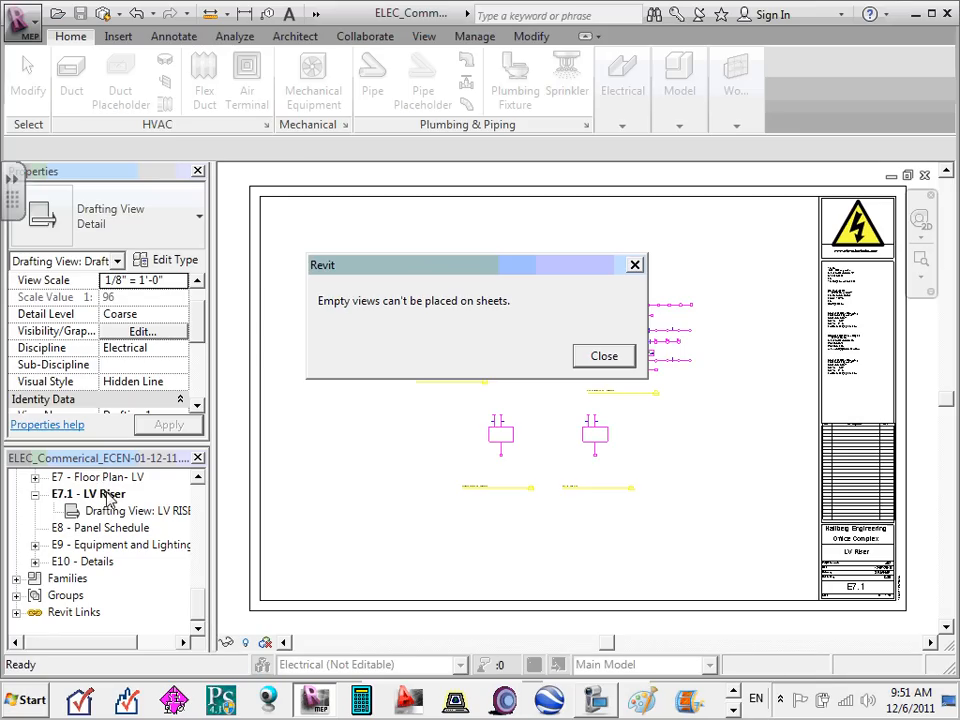
{"action": "left_click", "coordinate": [596, 363]}
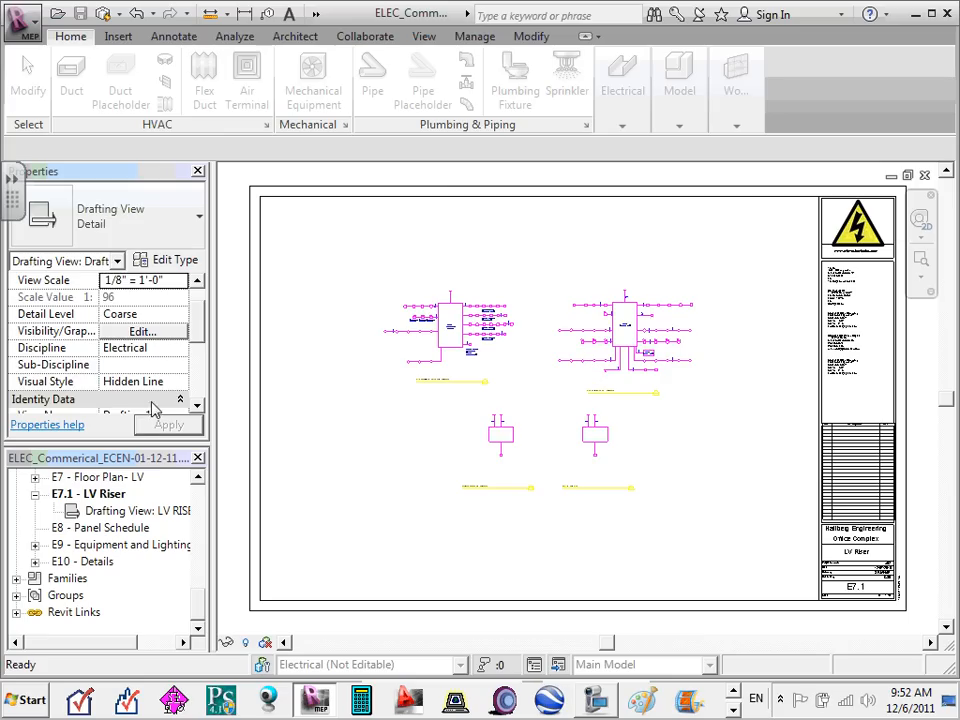
- Open the DETAILS drafting view listed under Electrical in the project views
{"action": "left_click_drag", "start_coordinate": [199, 602], "coordinate": [200, 507]}
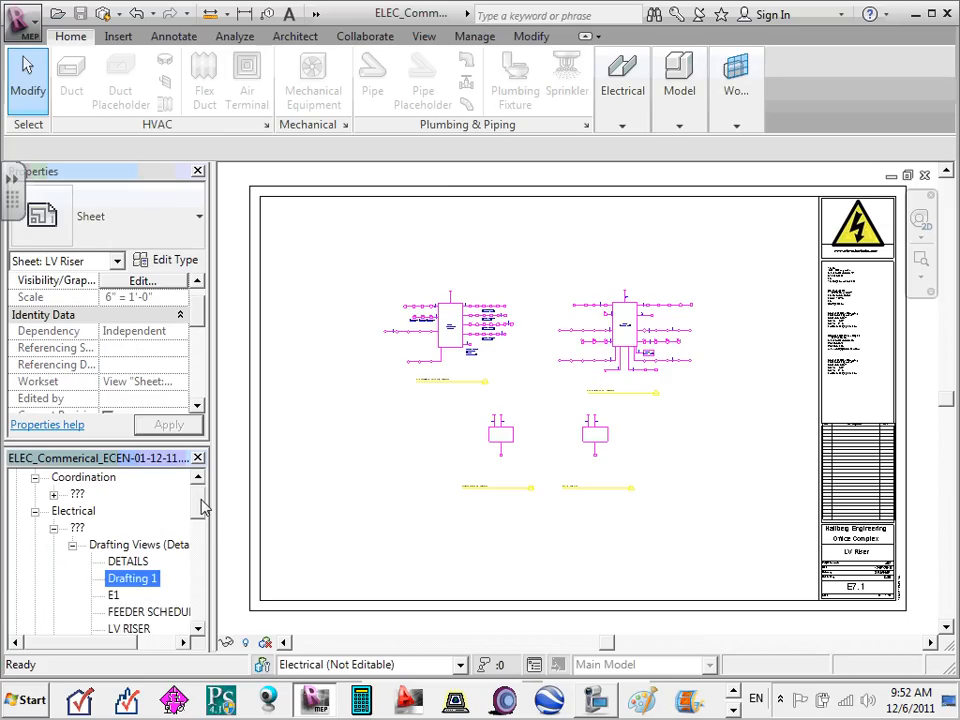
{"action": "left_click", "coordinate": [133, 578]}
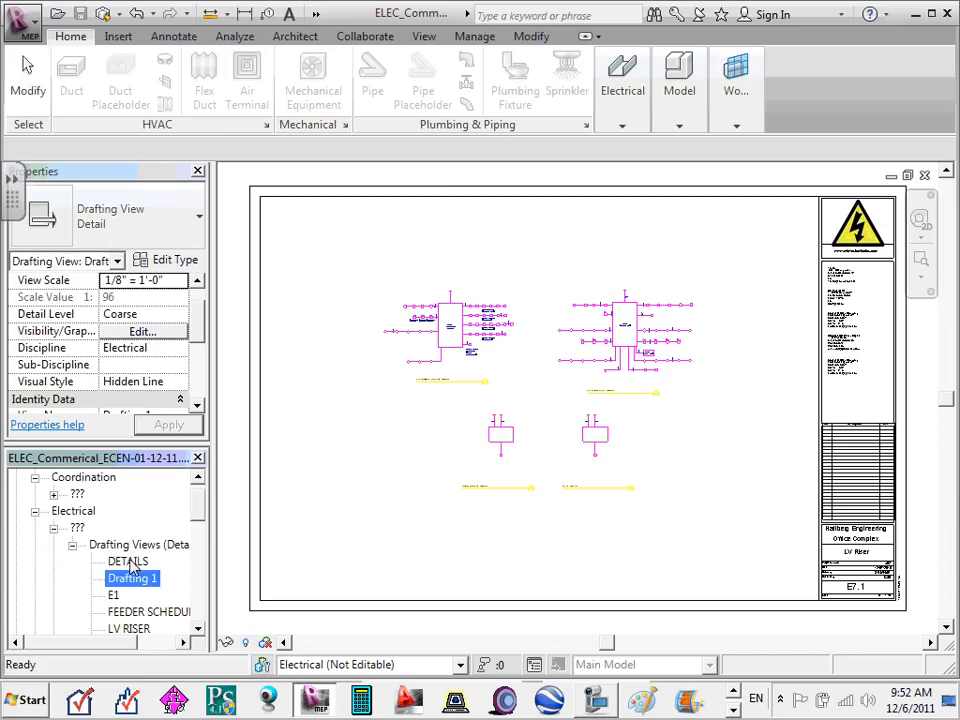
{"action": "double_click", "coordinate": [130, 562]}
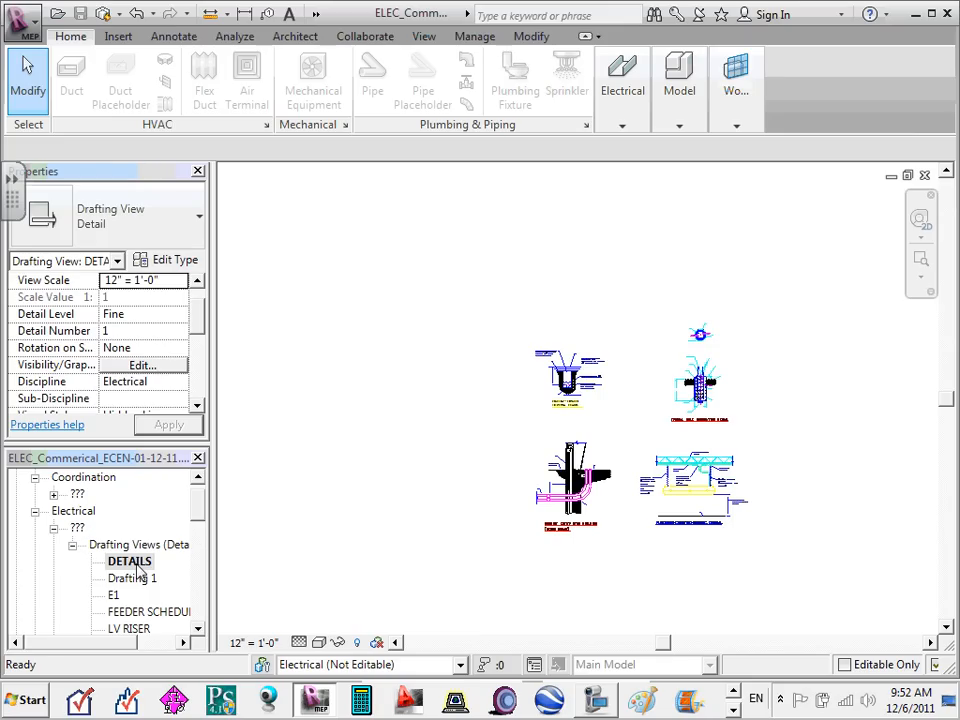
- Try to place the DETAILS drafting view on sheet E7.1 - LV Riser and dismiss the resulting notice
{"action": "left_click", "coordinate": [133, 565]}
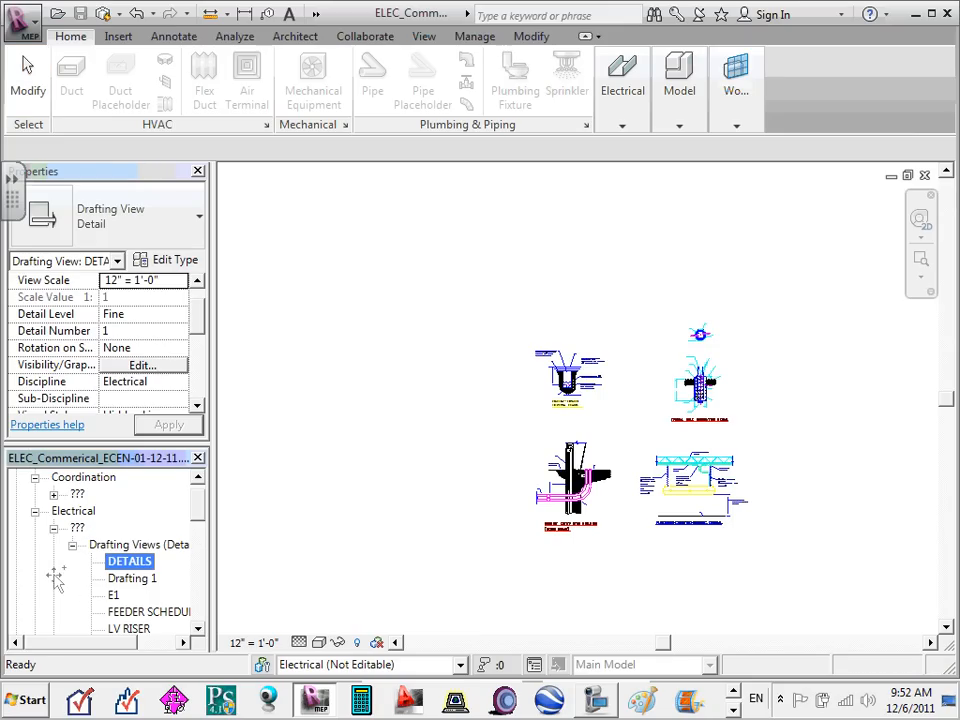
{"action": "scroll", "coordinate": [172, 628], "scroll_direction": "down", "scroll_amount": 1}
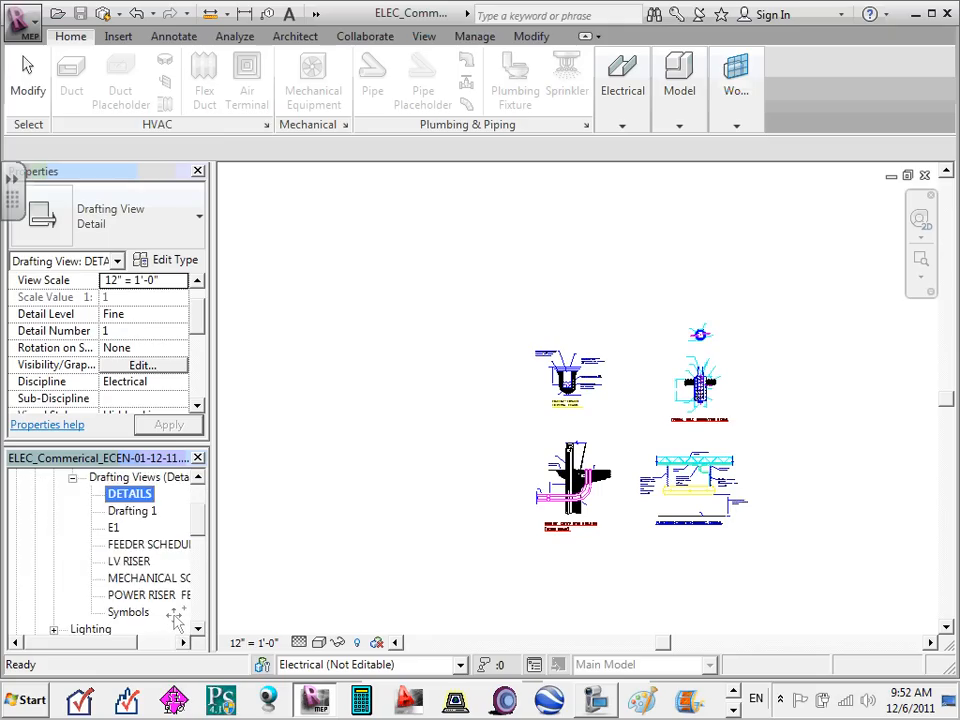
{"action": "scroll", "coordinate": [175, 615], "scroll_direction": "down", "scroll_amount": 8}
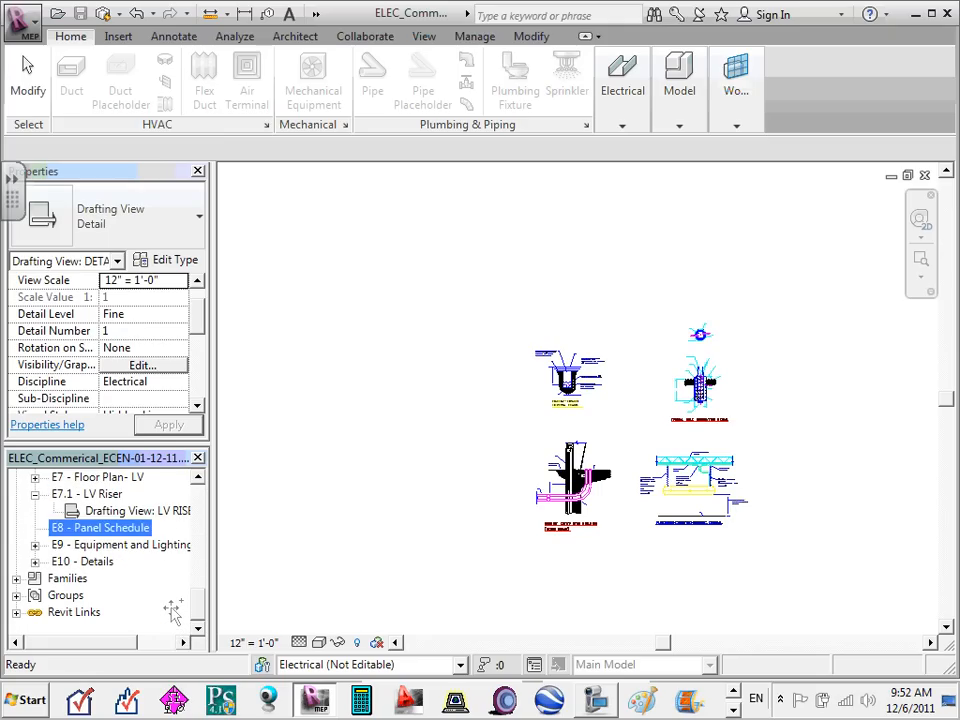
{"action": "left_click", "coordinate": [158, 566]}
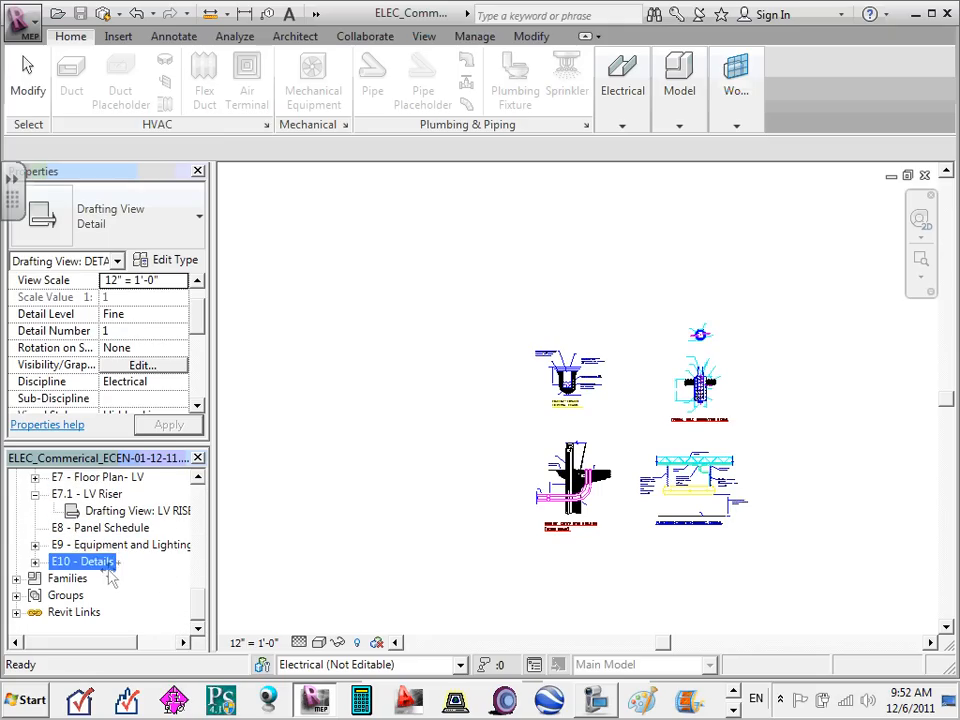
{"action": "left_click", "coordinate": [60, 545]}
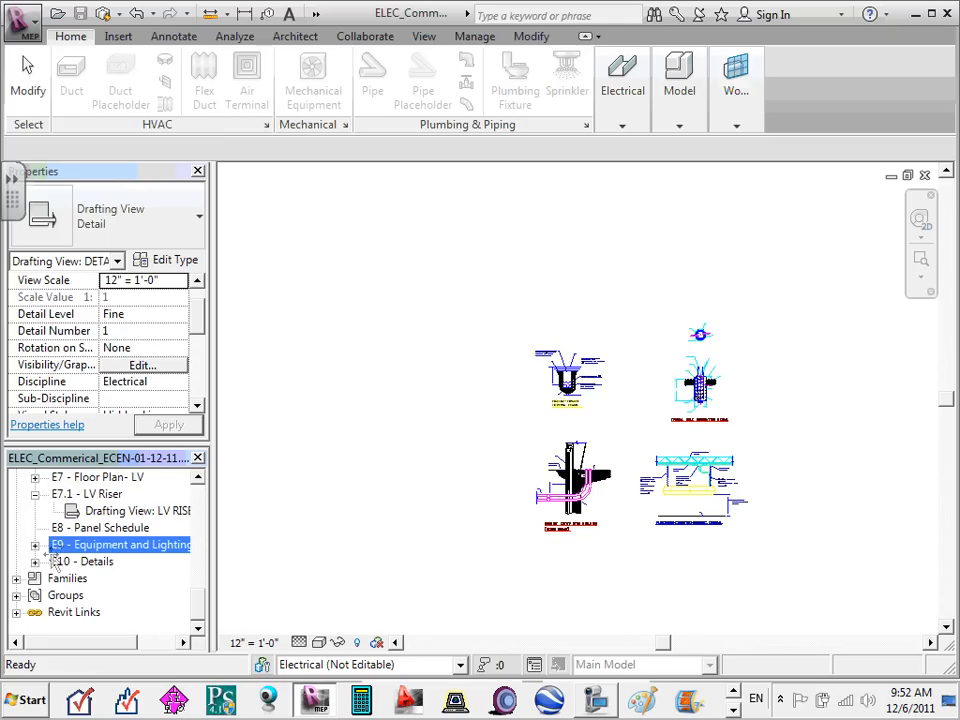
{"action": "left_click", "coordinate": [55, 563]}
{"action": "left_click", "coordinate": [113, 512]}
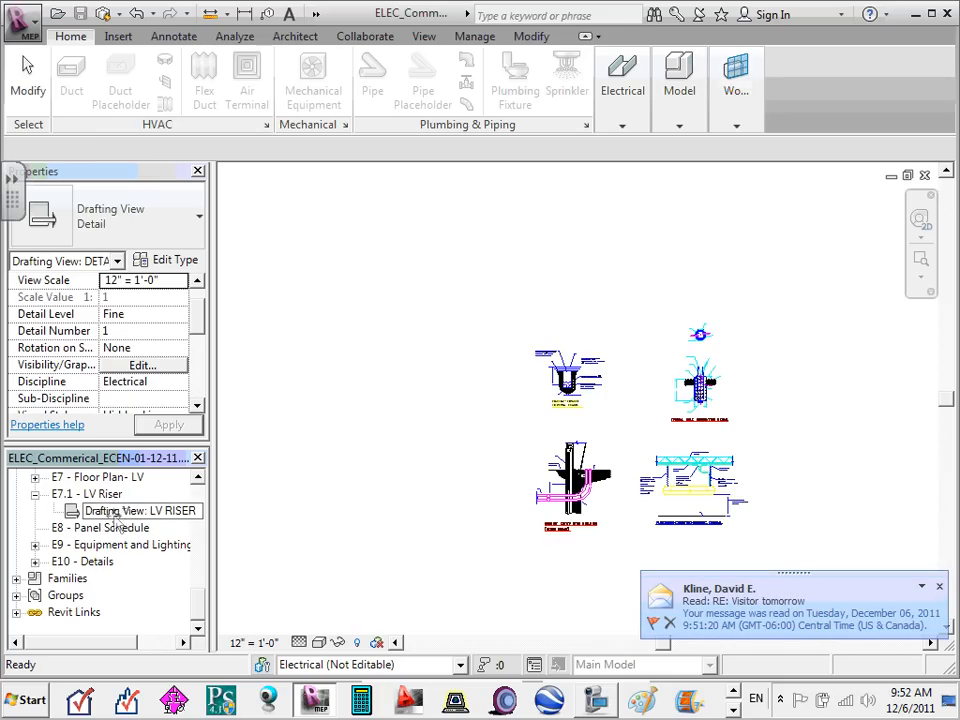
{"action": "left_click", "coordinate": [100, 496]}
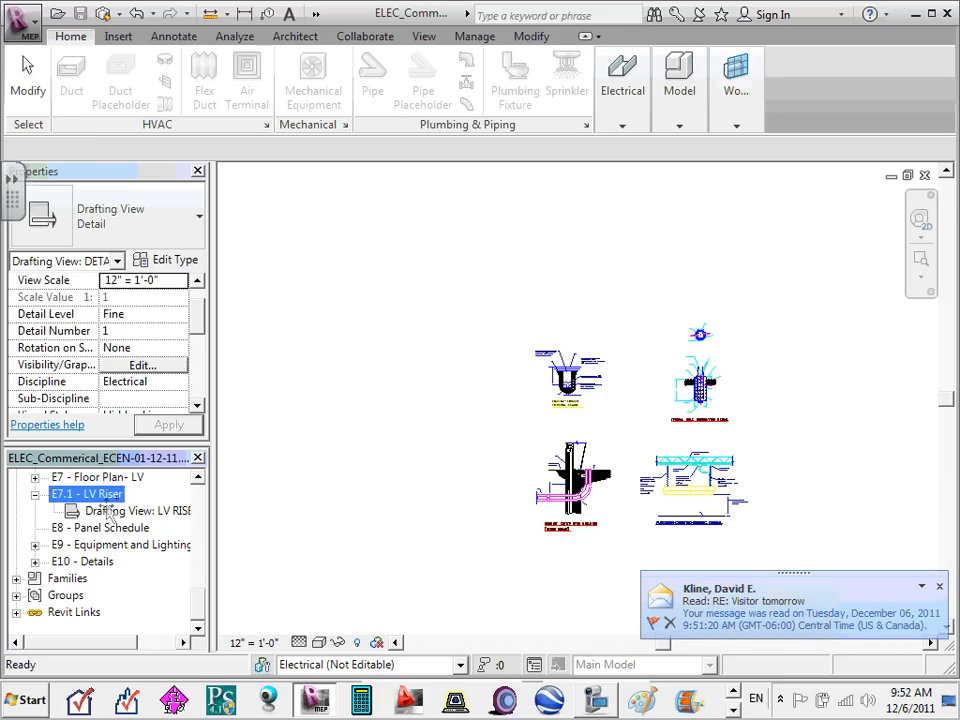
{"action": "left_click_drag", "start_coordinate": [102, 499], "coordinate": [101, 495]}
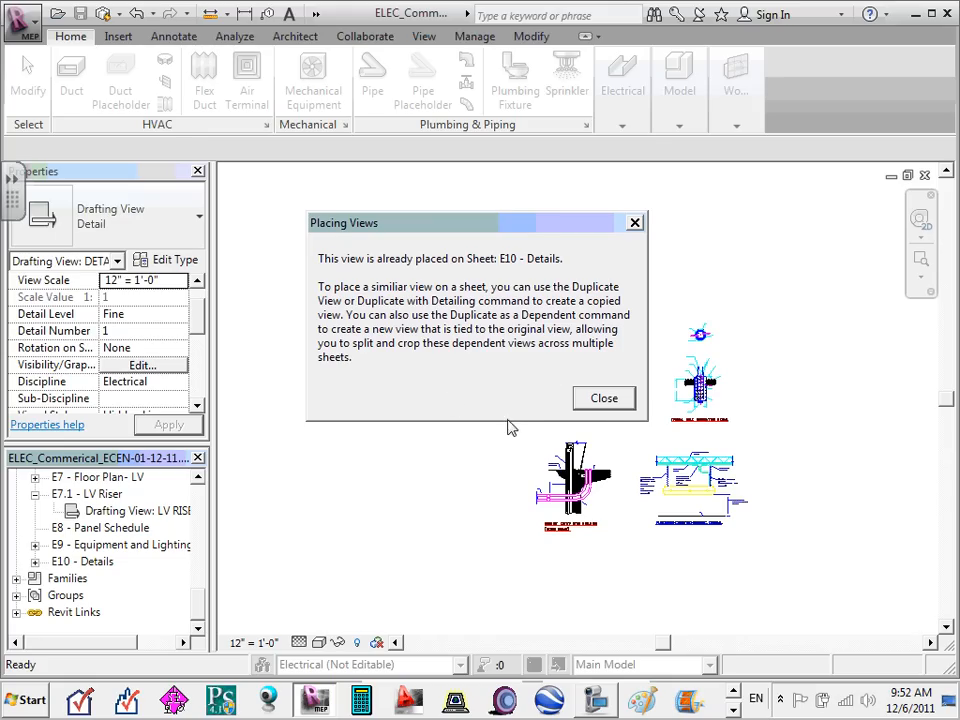
{"action": "left_click", "coordinate": [604, 399]}
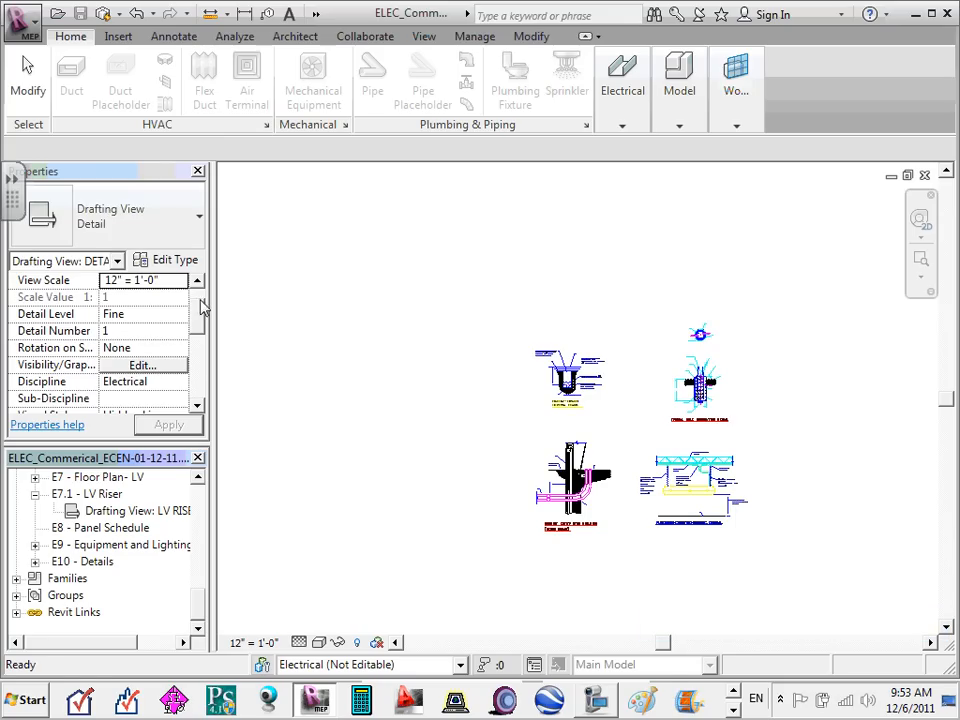
- Collapse the Electrical group, the Views (Discipline) branch and the Sheets (all) branch in the project tree
{"action": "left_click_drag", "start_coordinate": [197, 601], "coordinate": [203, 495]}
{"action": "left_click", "coordinate": [35, 529]}
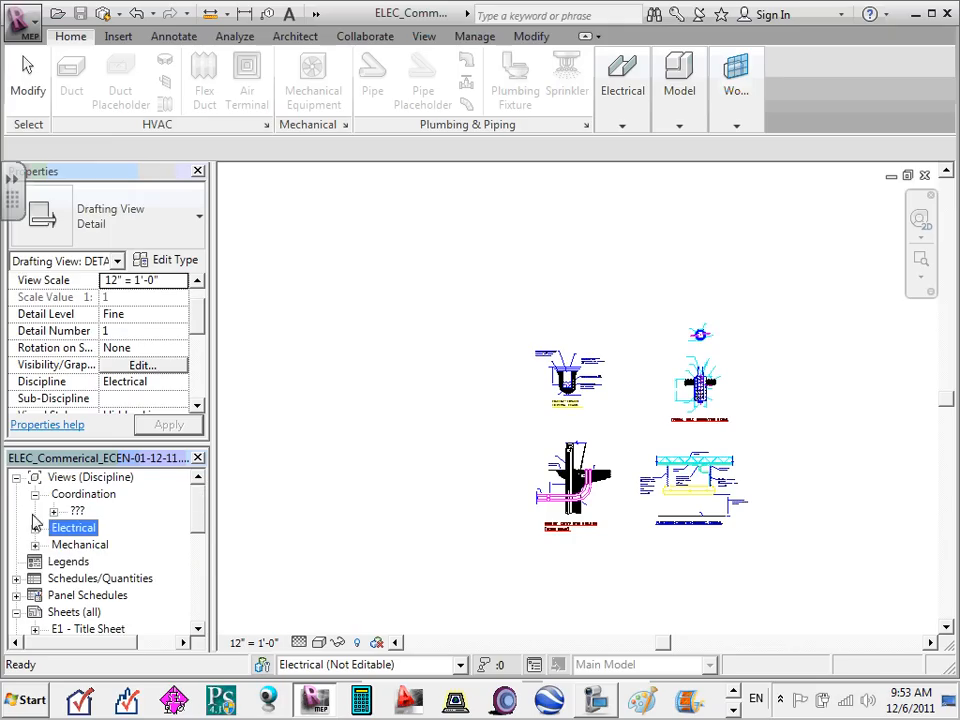
{"action": "left_click", "coordinate": [16, 478]}
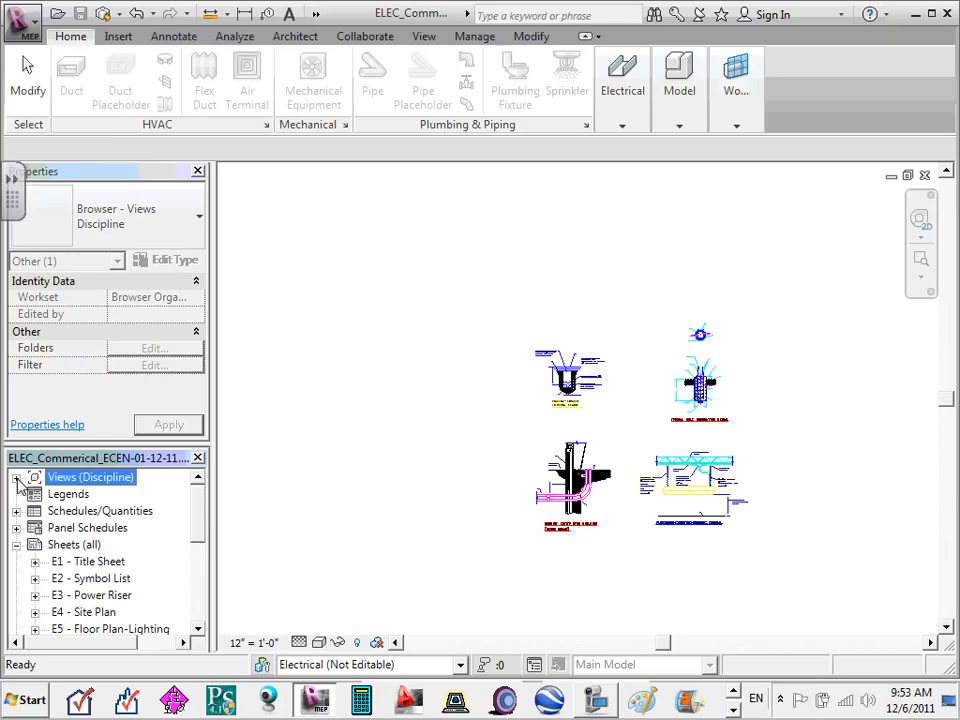
{"action": "left_click", "coordinate": [16, 545]}
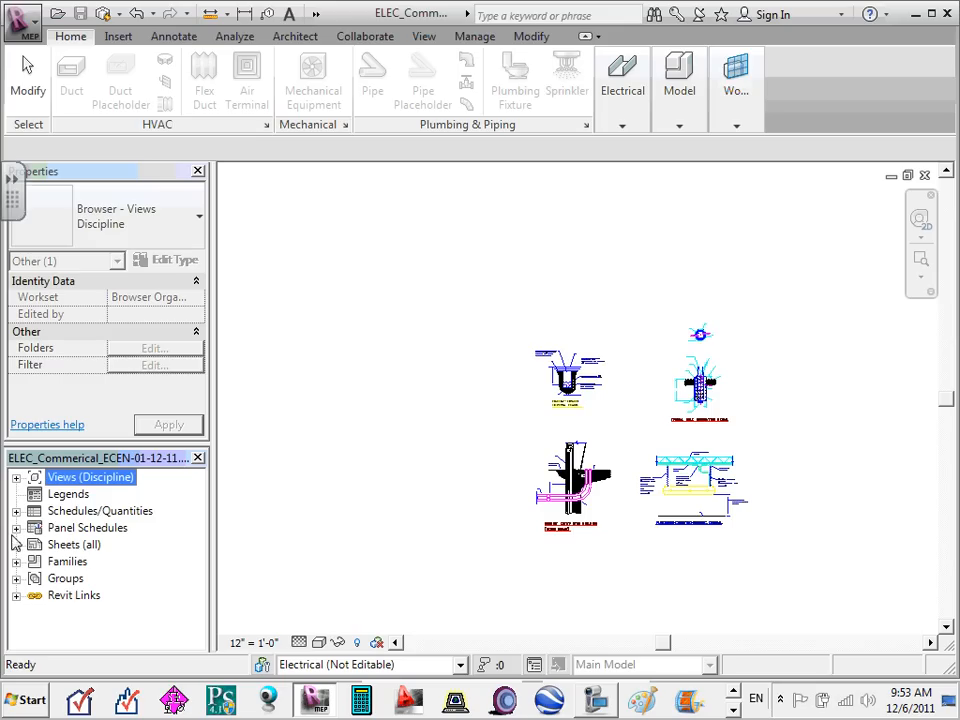
- Expand the sheets, open E1 - Title Sheet, list its placed views and open its Sheet List schedule
{"action": "left_click", "coordinate": [16, 545]}
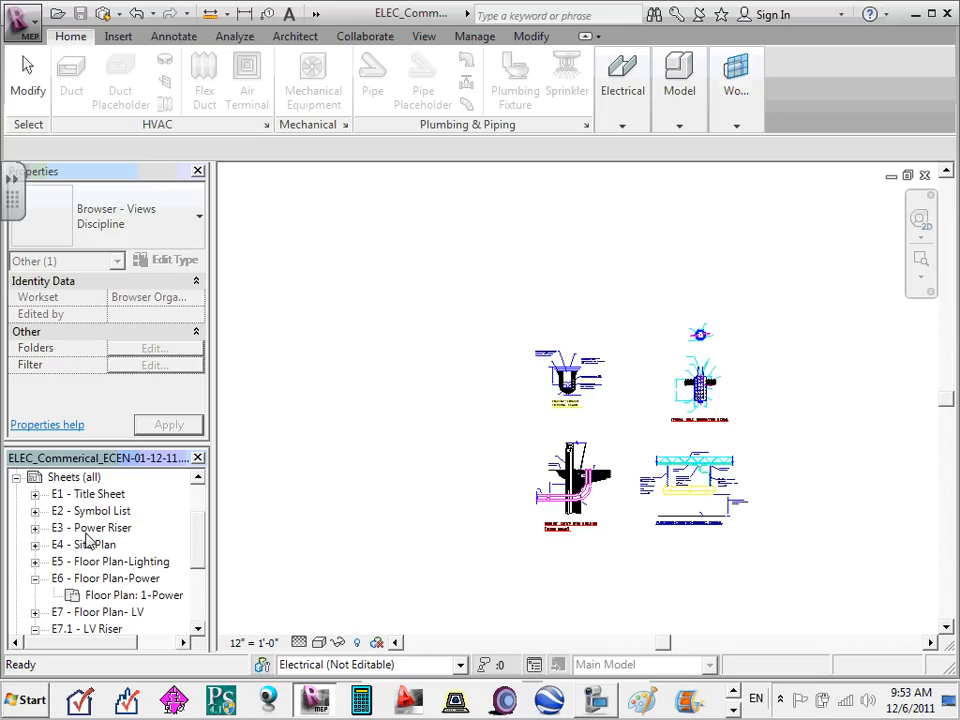
{"action": "double_click", "coordinate": [106, 496]}
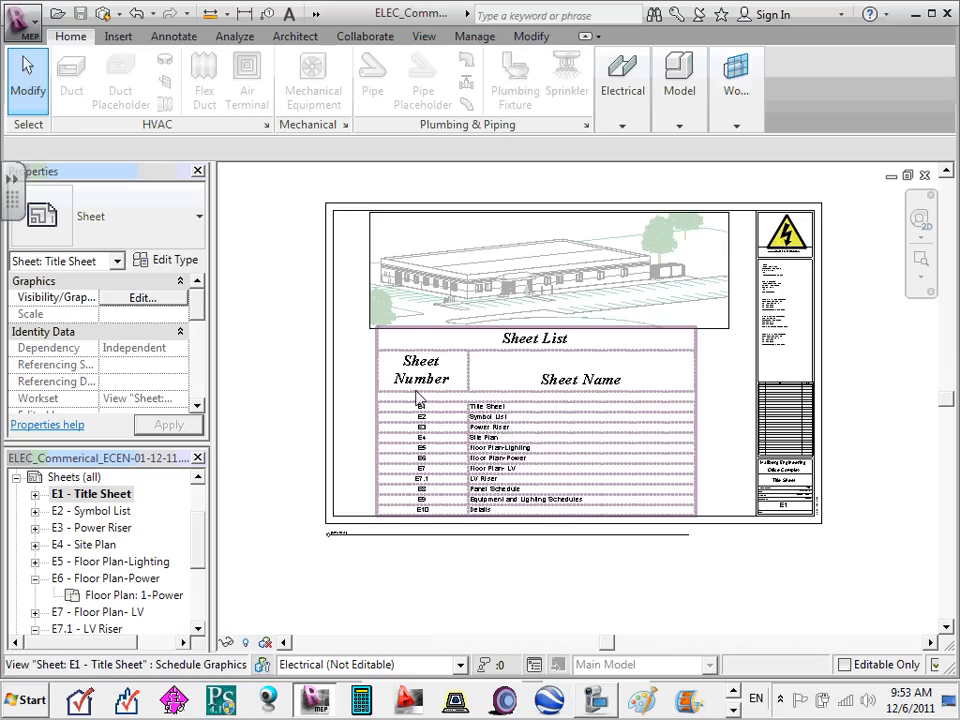
{"action": "left_click", "coordinate": [35, 495]}
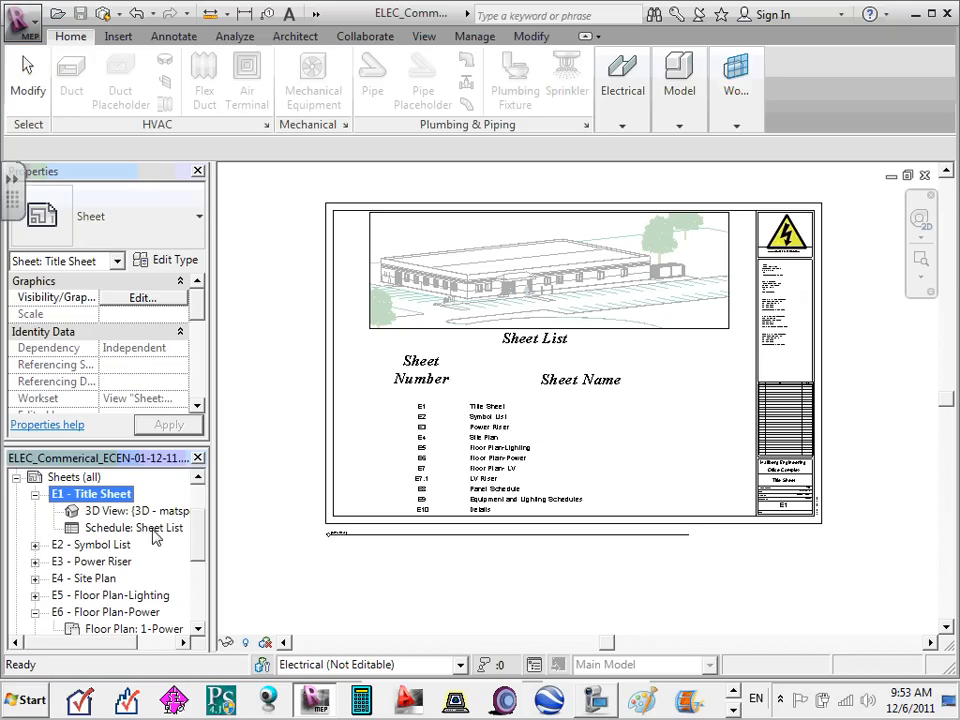
{"action": "double_click", "coordinate": [120, 528]}
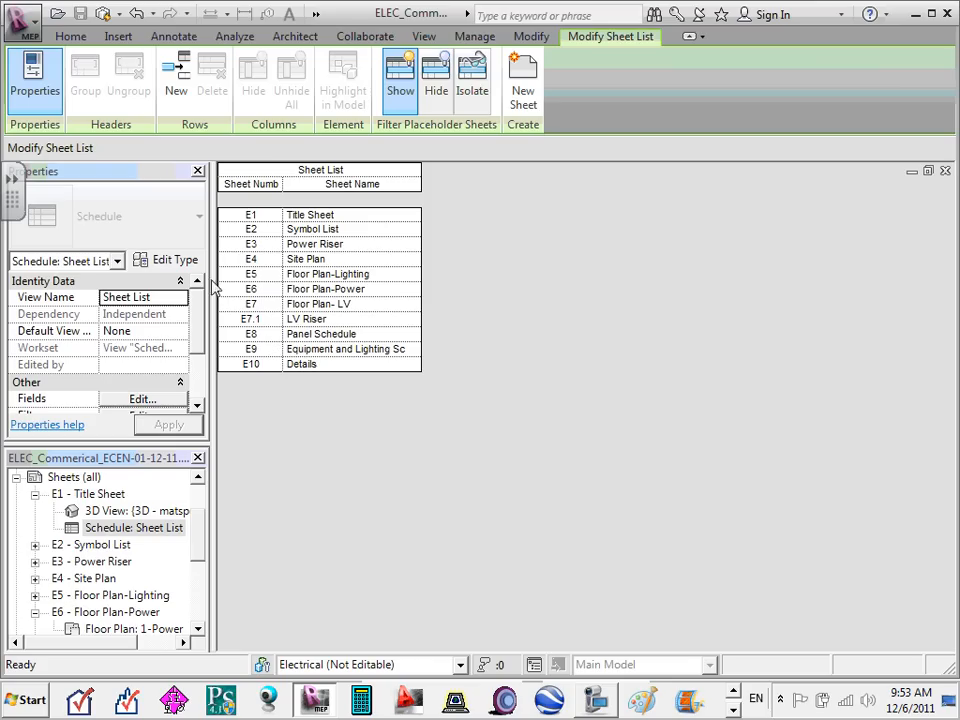
- Collapse sheets E1 - Title Sheet and E6 - Floor Plan-Power, along with the Sheets (all) branch
{"action": "left_click", "coordinate": [35, 495]}
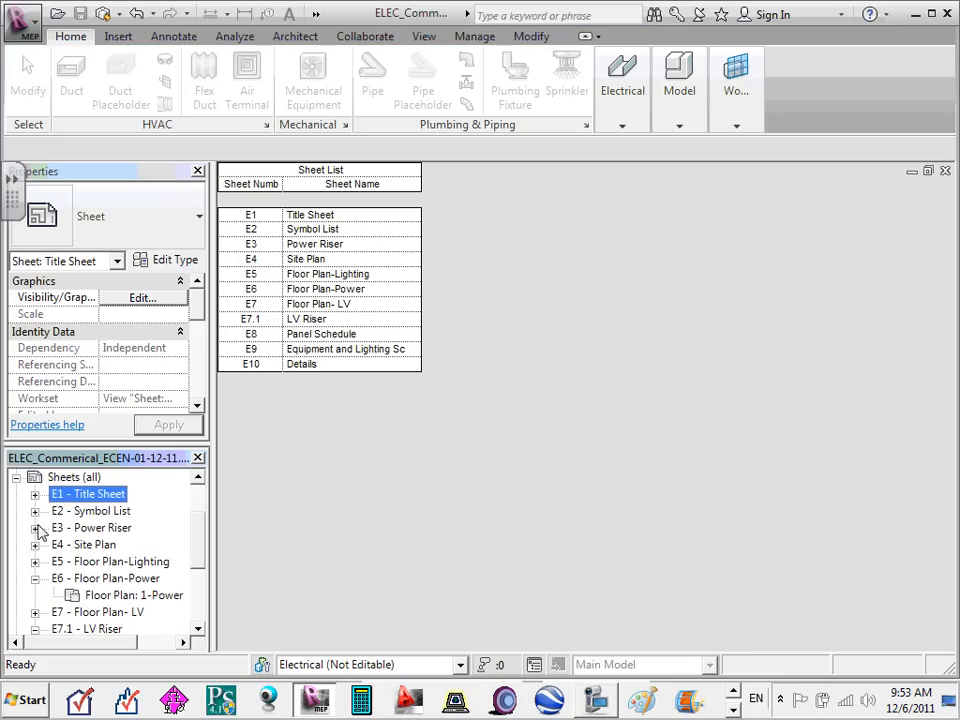
{"action": "left_click", "coordinate": [35, 577]}
{"action": "scroll", "coordinate": [36, 571], "scroll_direction": "up", "scroll_amount": 2}
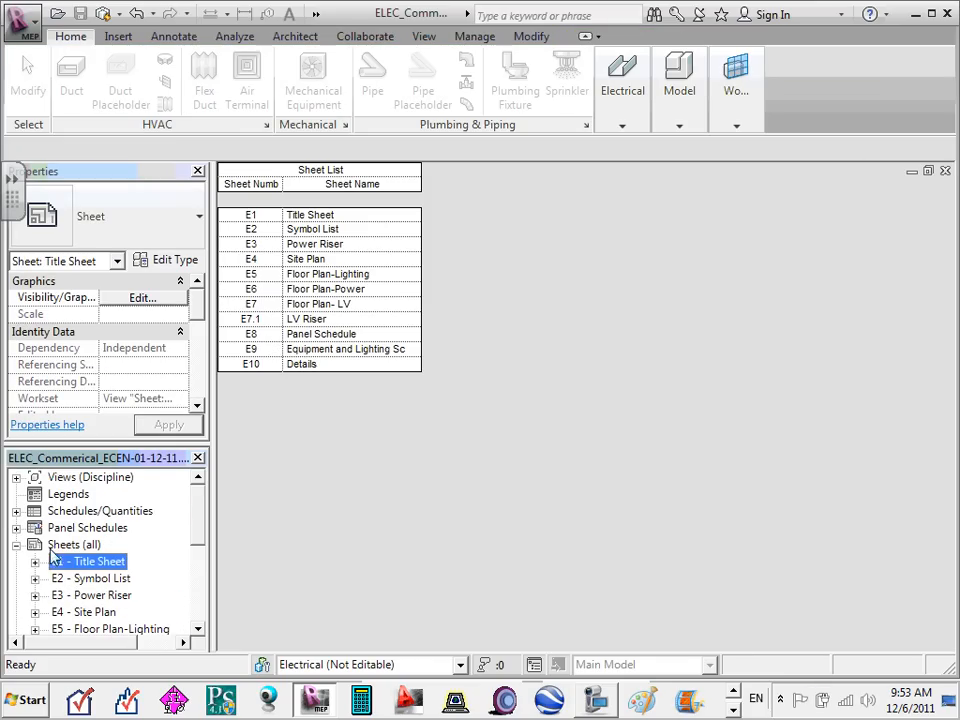
{"action": "left_click", "coordinate": [16, 545]}
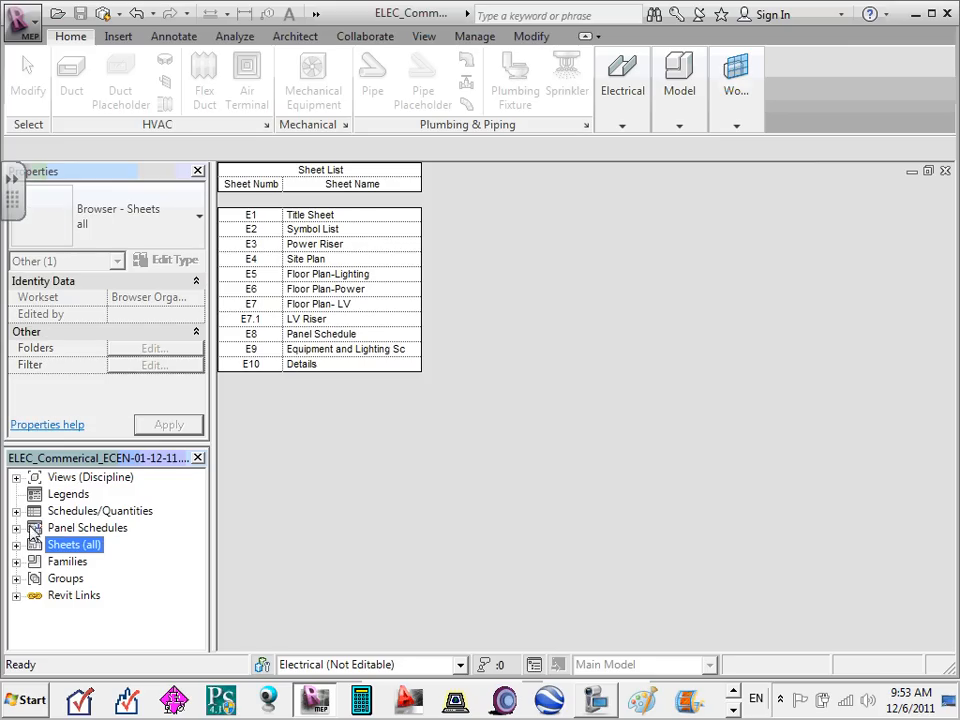
- Expand the project views and review the groups under Coordination and Electrical, collapsing the Drafting Views list and both groups again
{"action": "left_click", "coordinate": [17, 478]}
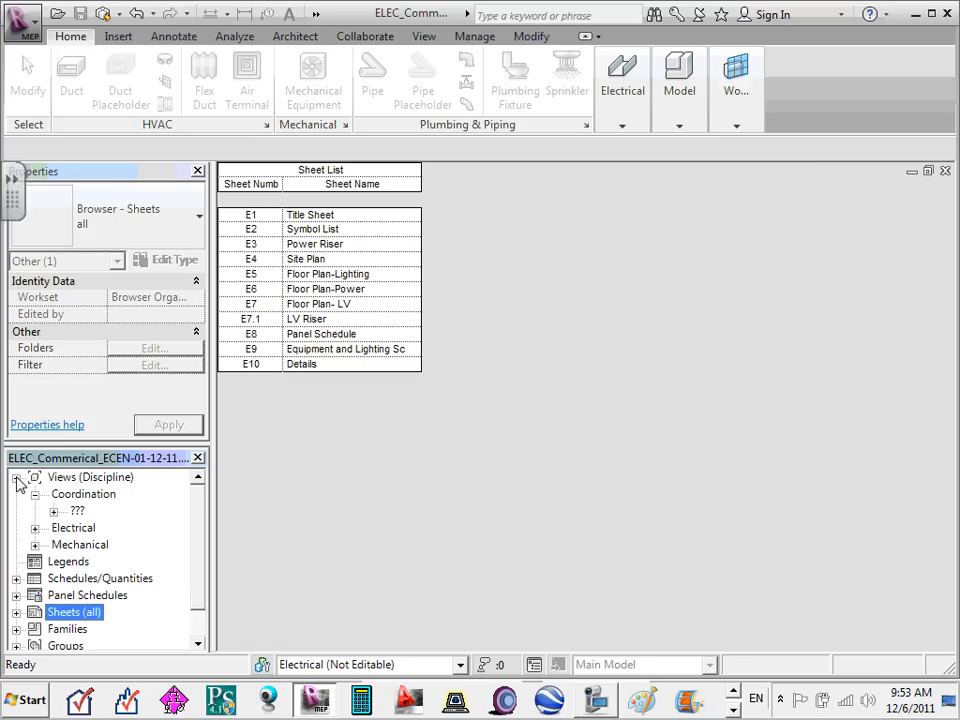
{"action": "left_click", "coordinate": [74, 529]}
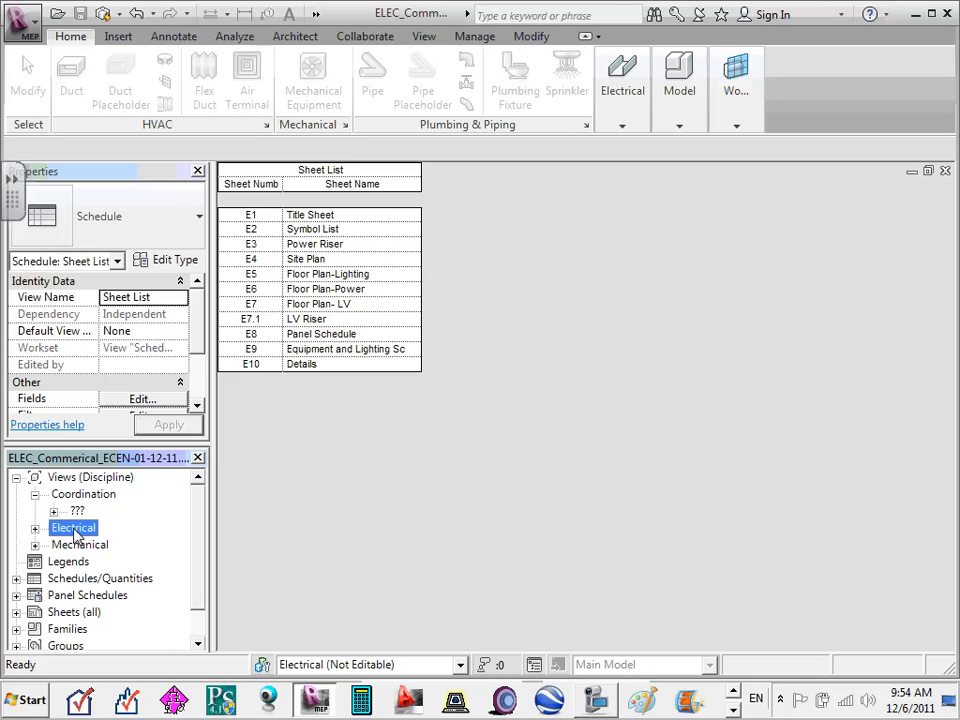
{"action": "left_click", "coordinate": [54, 511]}
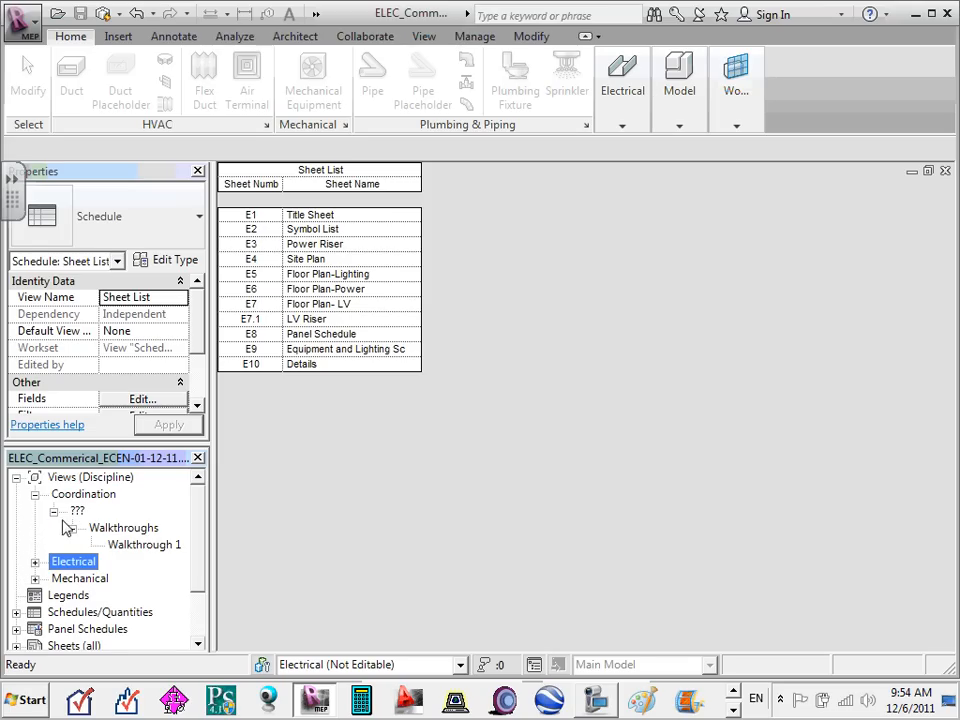
{"action": "left_click", "coordinate": [54, 512]}
{"action": "left_click", "coordinate": [35, 529]}
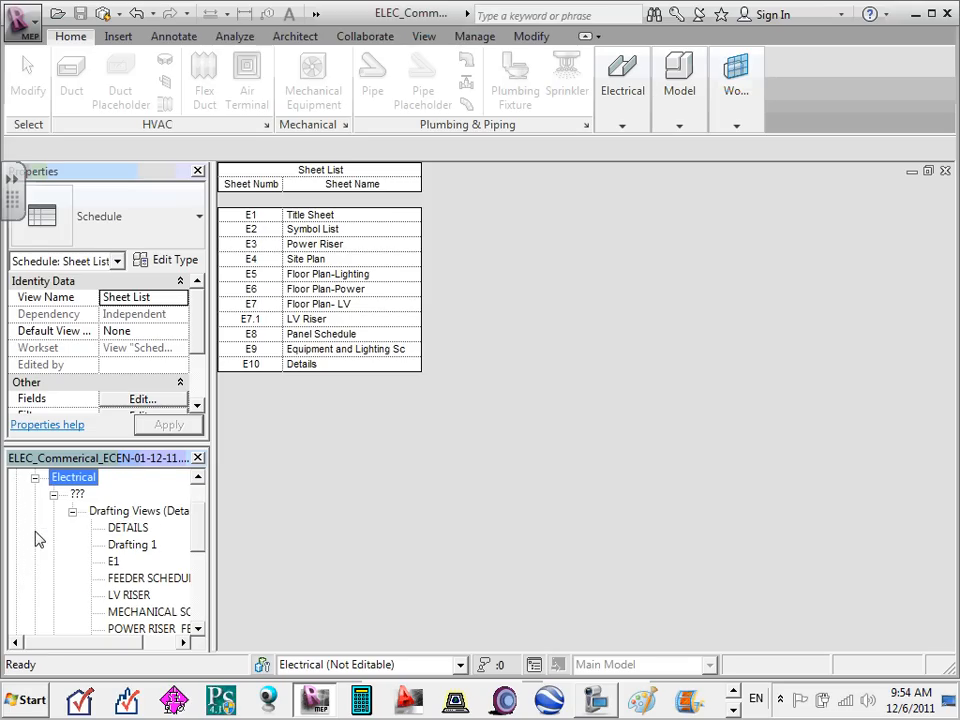
{"action": "left_click", "coordinate": [72, 512]}
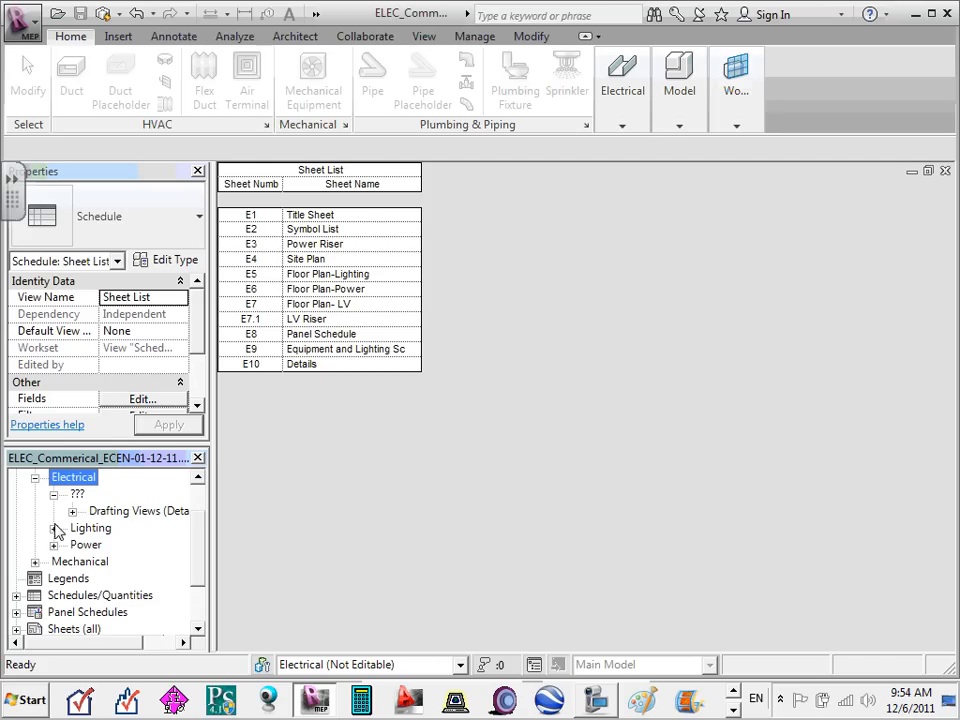
{"action": "left_click", "coordinate": [35, 478]}
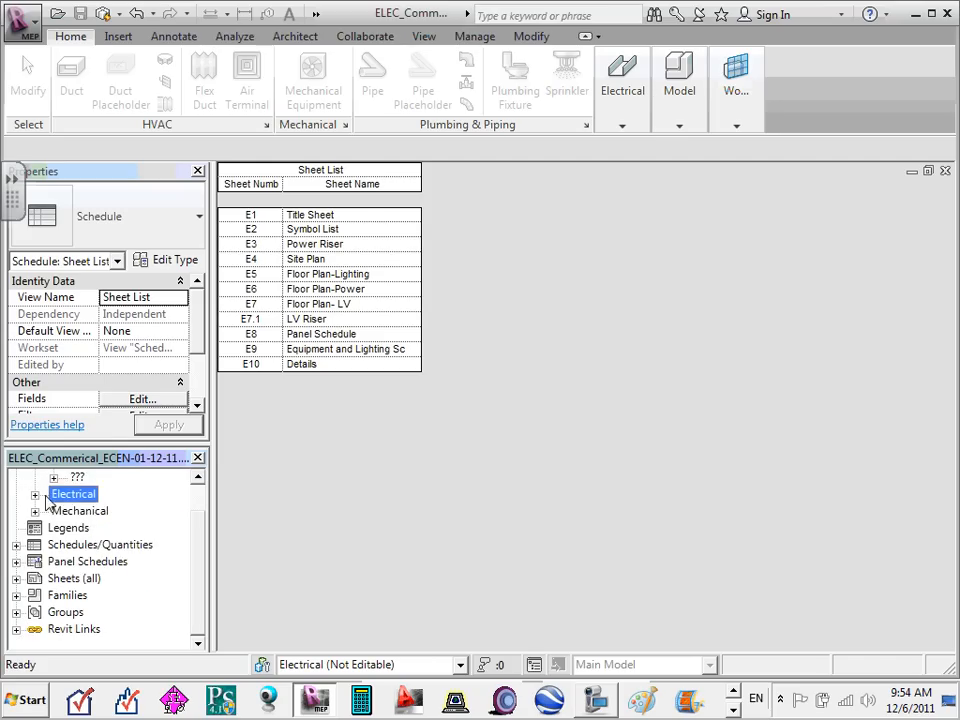
{"action": "scroll", "coordinate": [100, 515], "scroll_direction": "up", "scroll_amount": 1}
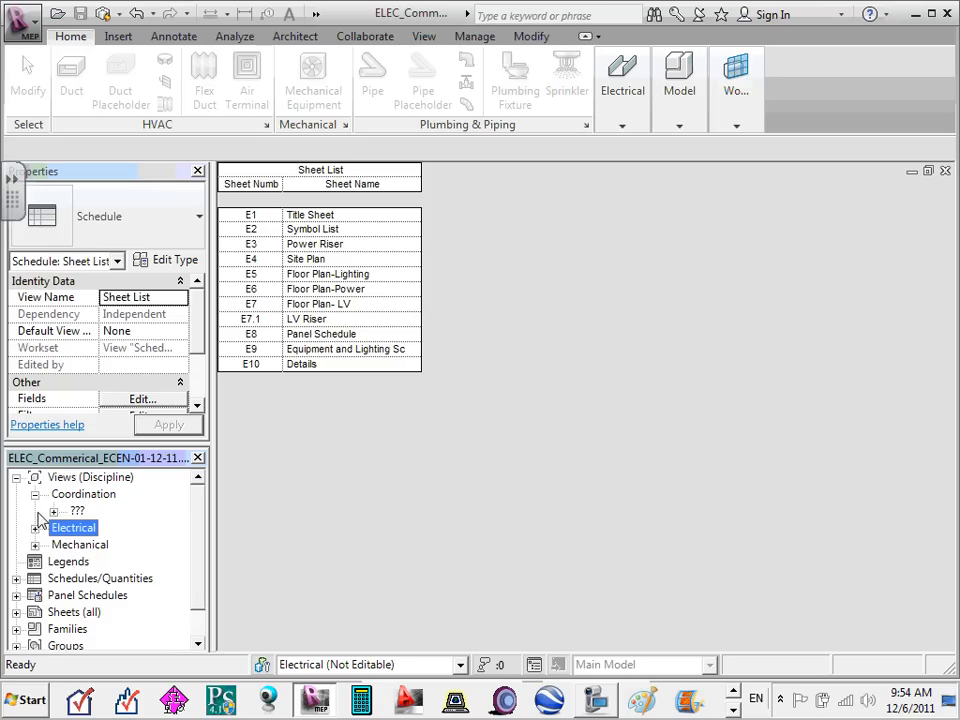
- Expand Schedules/Quantities, view the Electrical Circuit, Electrical Equipment, Lighting Fixture and Mechanical Equipment schedules one after another, and collapse the branch again
{"action": "left_click", "coordinate": [108, 578]}
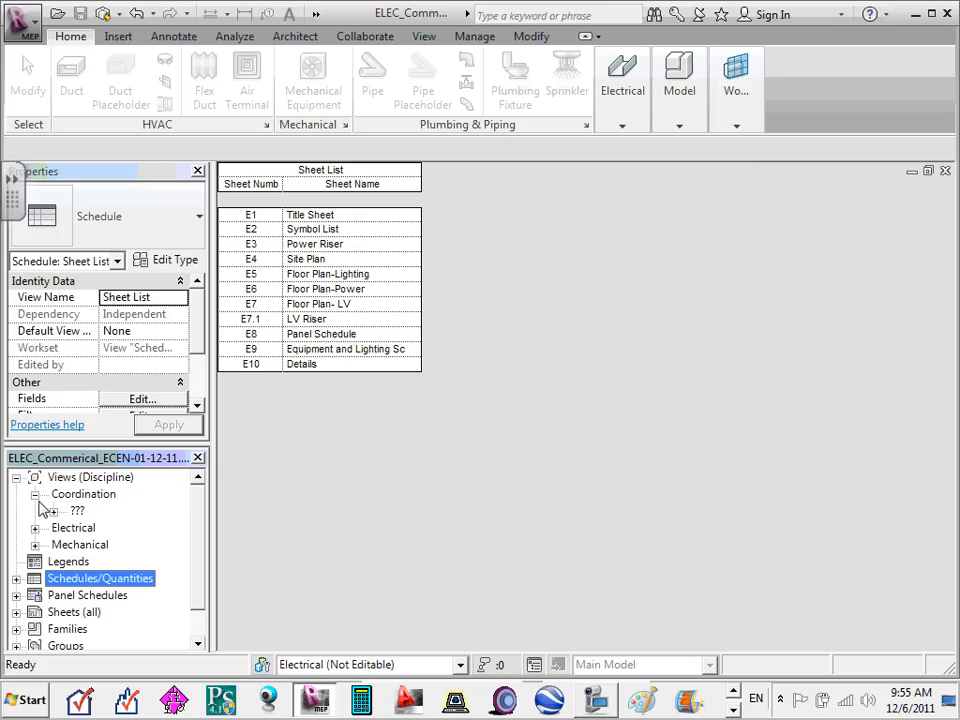
{"action": "left_click", "coordinate": [16, 578]}
{"action": "scroll", "coordinate": [70, 565], "scroll_direction": "down", "scroll_amount": 1}
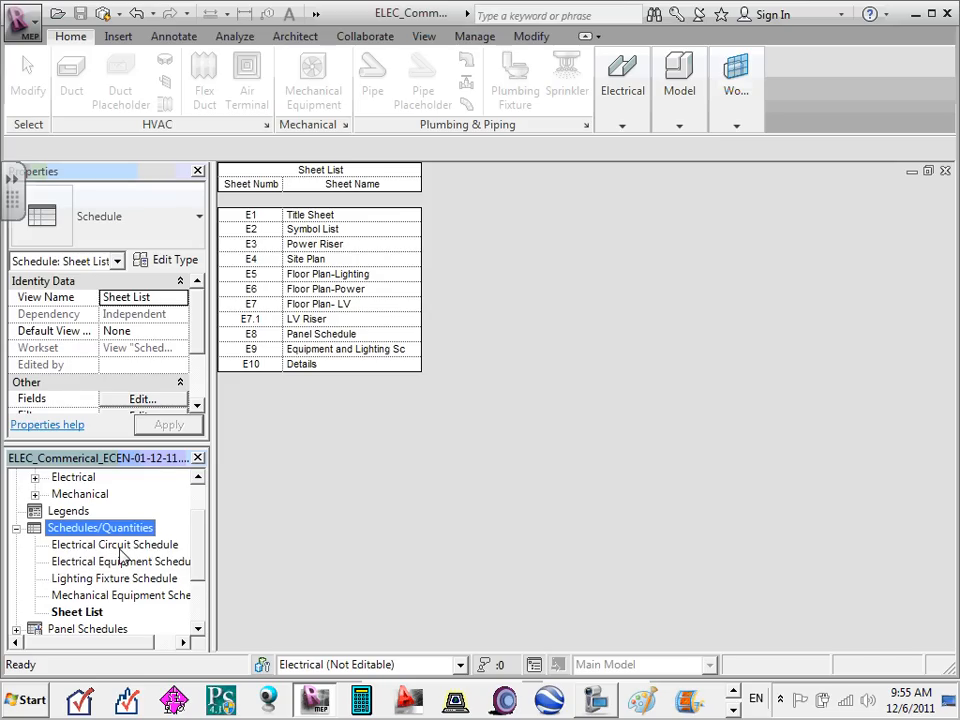
{"action": "double_click", "coordinate": [120, 548]}
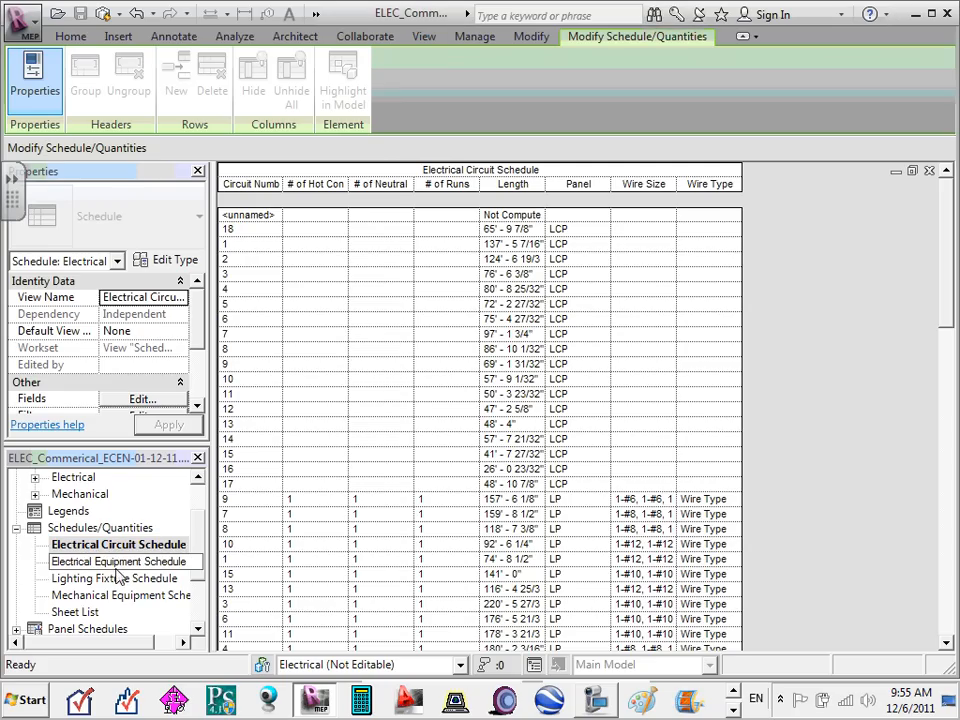
{"action": "double_click", "coordinate": [118, 562]}
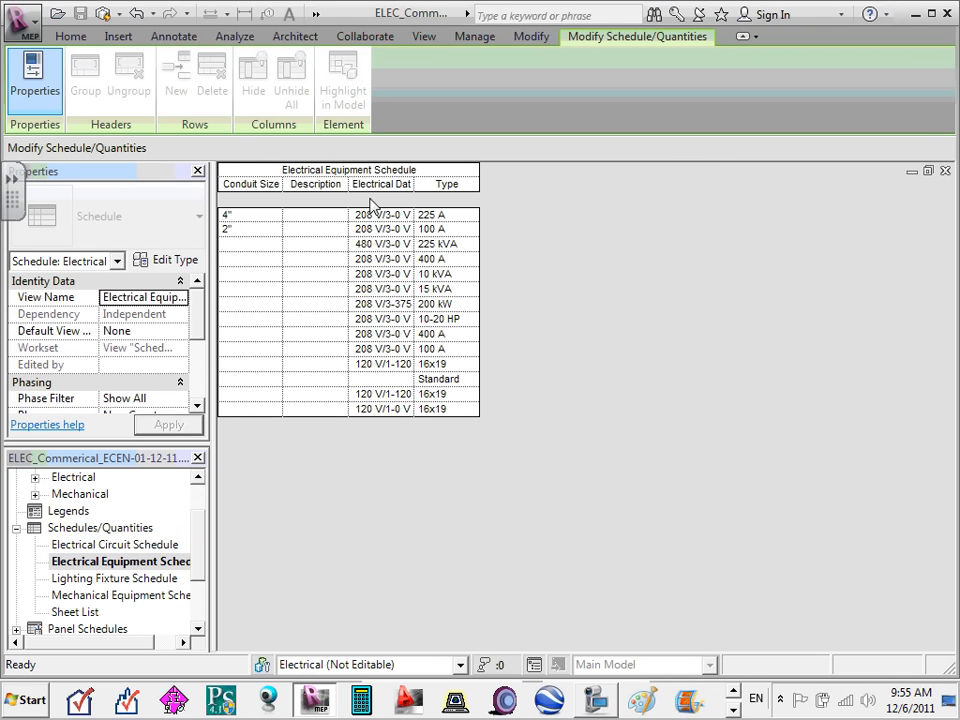
{"action": "double_click", "coordinate": [118, 580]}
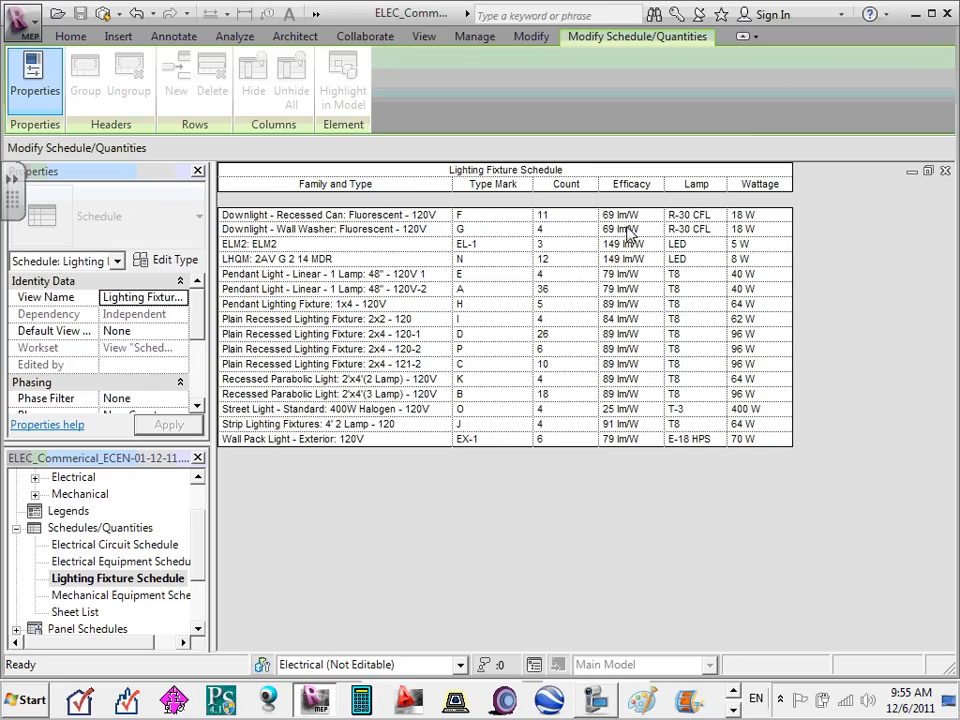
{"action": "double_click", "coordinate": [137, 596]}
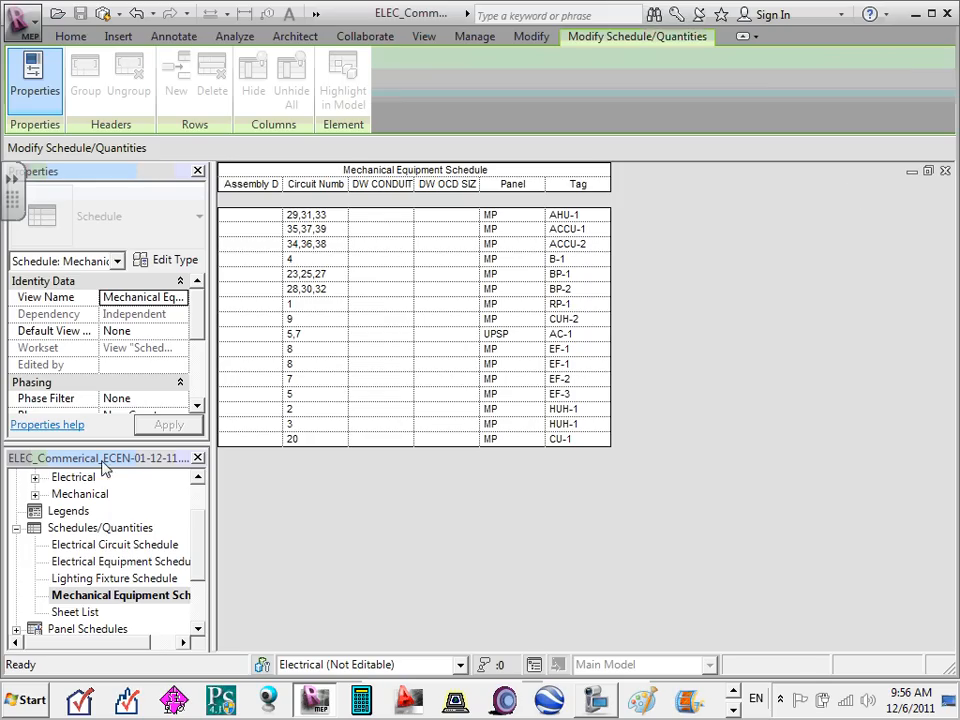
{"action": "left_click", "coordinate": [17, 529]}
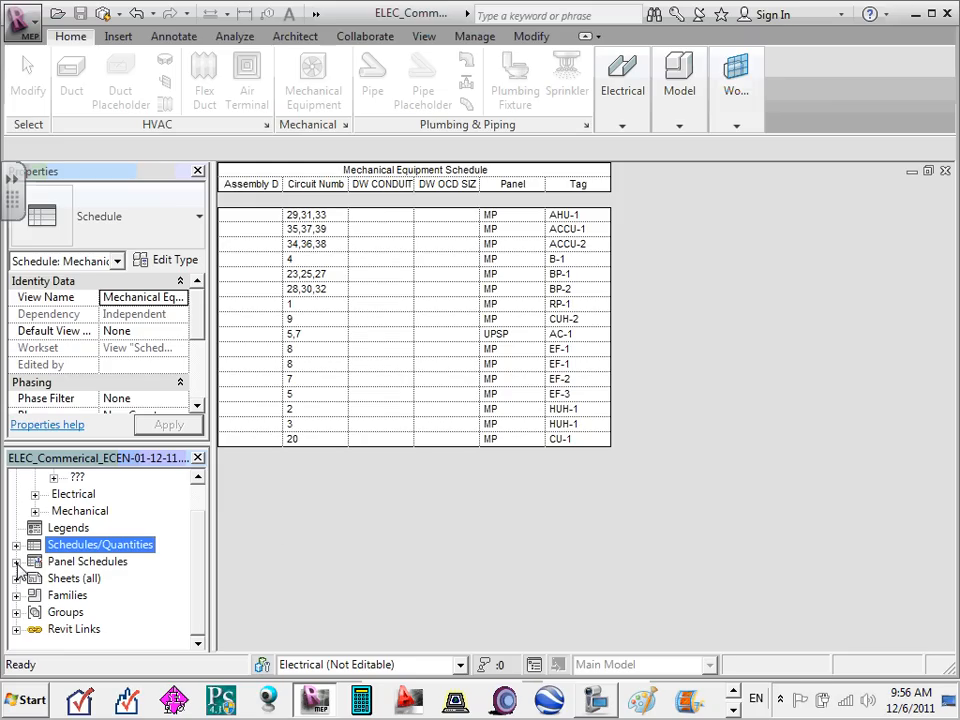
- Expand Panel Schedules and select the Lighting Control Panel, LP, MP, RP and UPSP entries one by one
{"action": "left_click", "coordinate": [81, 568]}
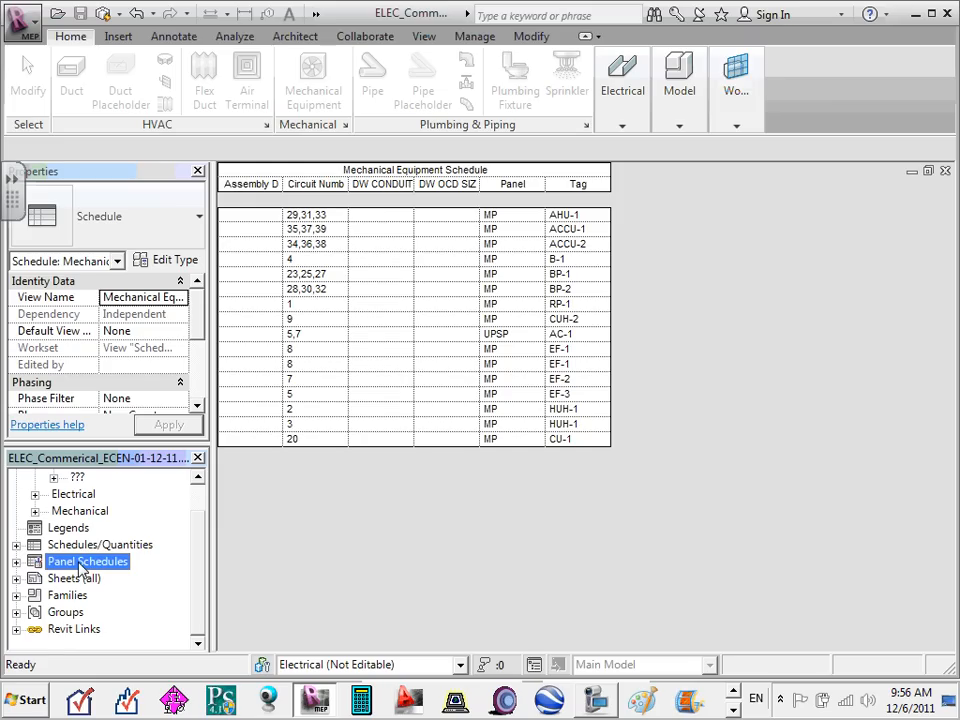
{"action": "left_click", "coordinate": [16, 562]}
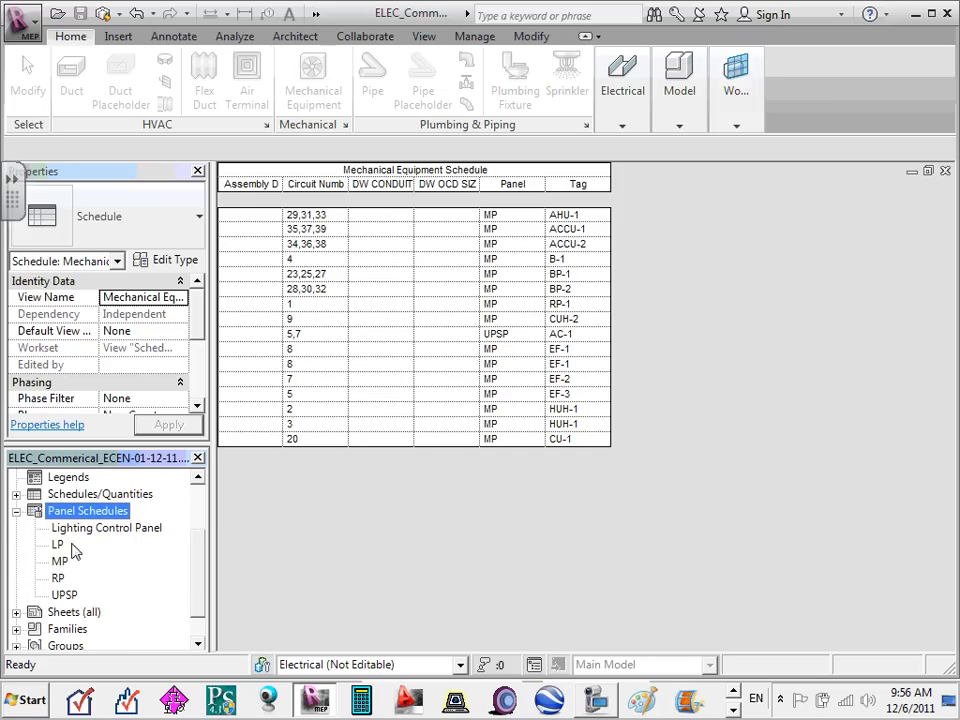
{"action": "left_click", "coordinate": [86, 533]}
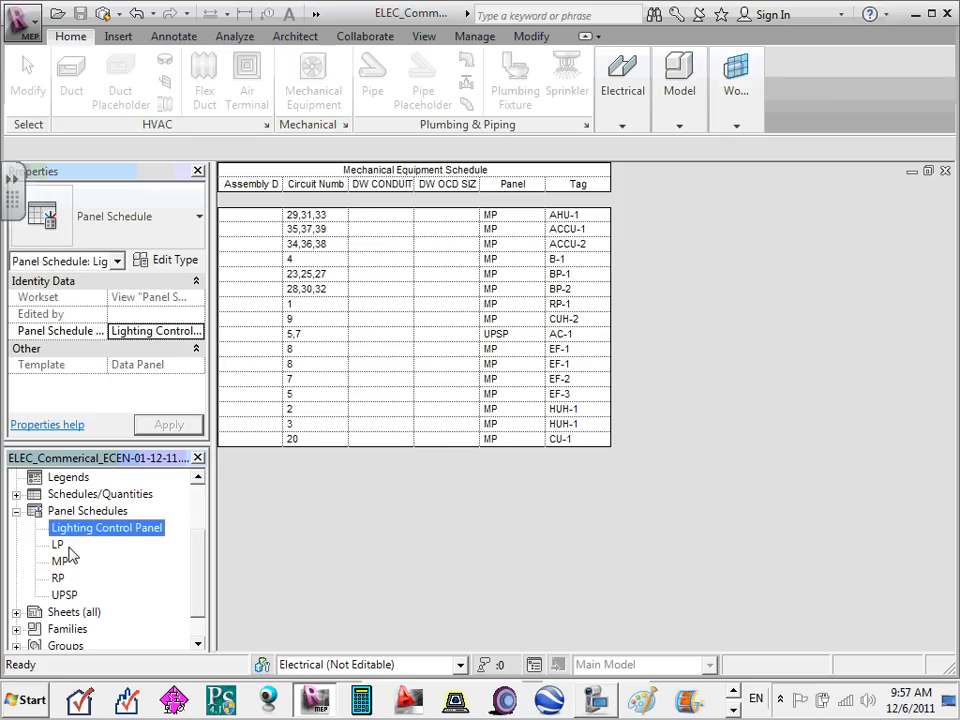
{"action": "left_click", "coordinate": [59, 546]}
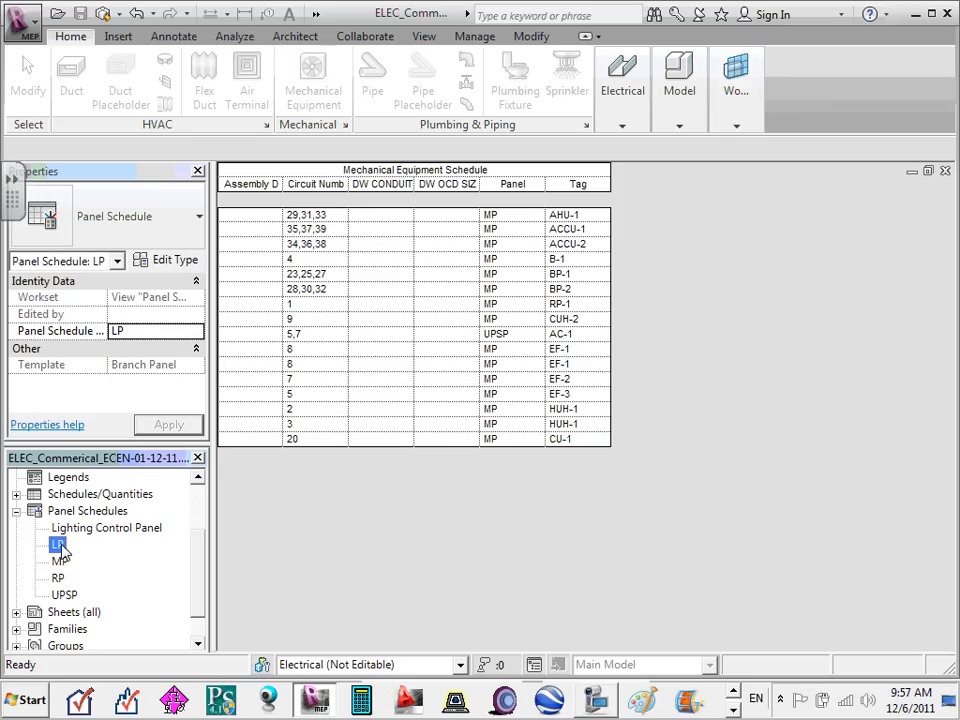
{"action": "left_click", "coordinate": [61, 563]}
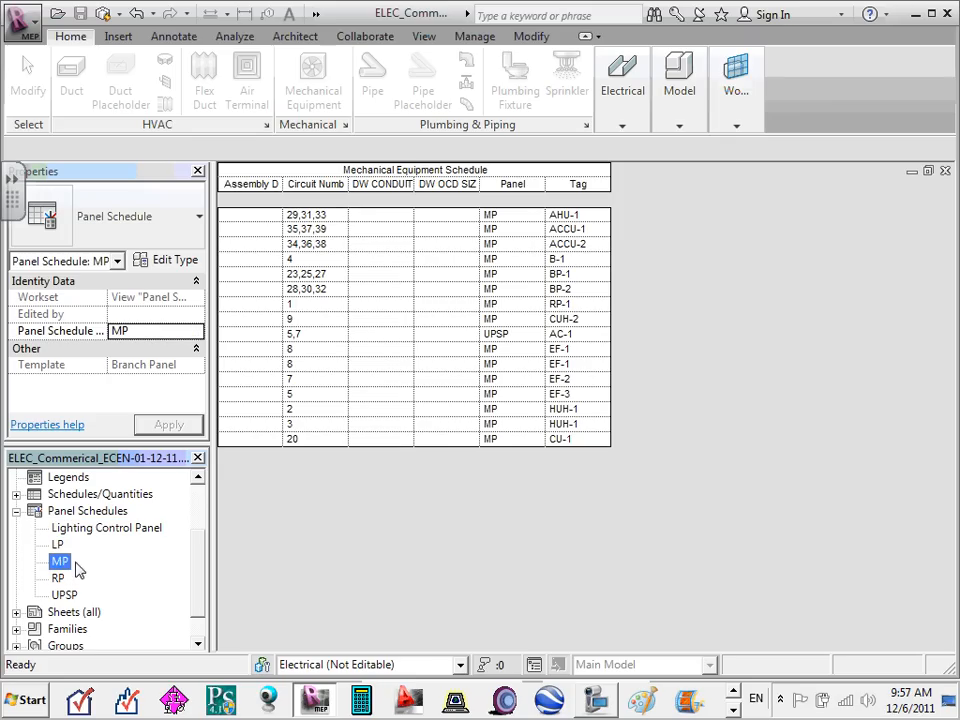
{"action": "left_click", "coordinate": [60, 579]}
{"action": "left_click", "coordinate": [78, 596]}
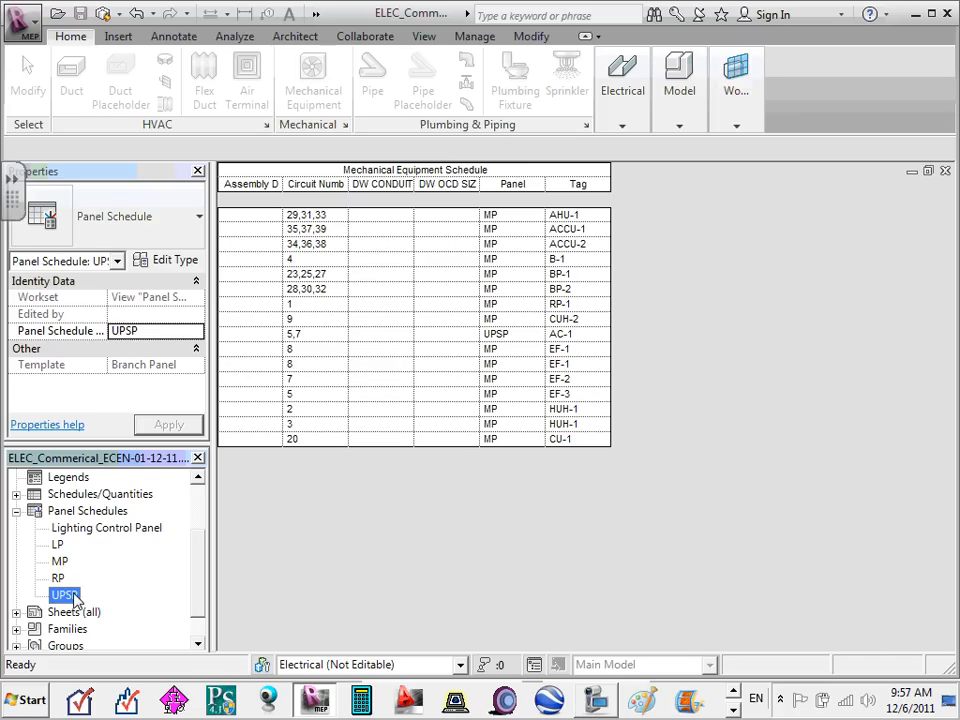
- Open the MP panel schedule and look through its circuit table
{"action": "double_click", "coordinate": [61, 562]}
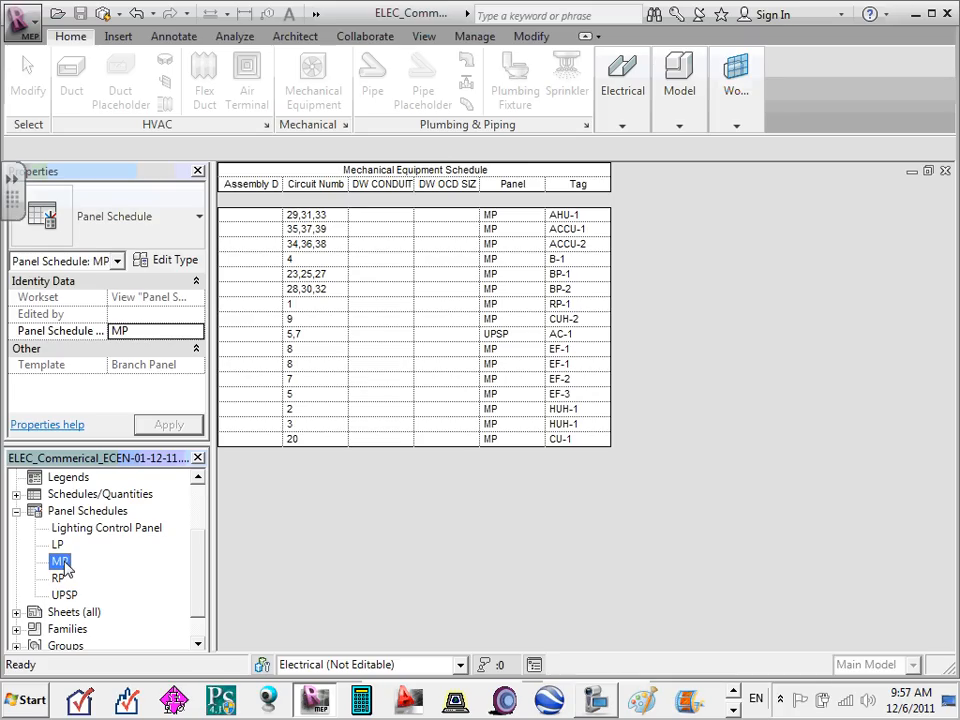
{"action": "scroll", "coordinate": [538, 552], "scroll_direction": "down", "scroll_amount": 5}
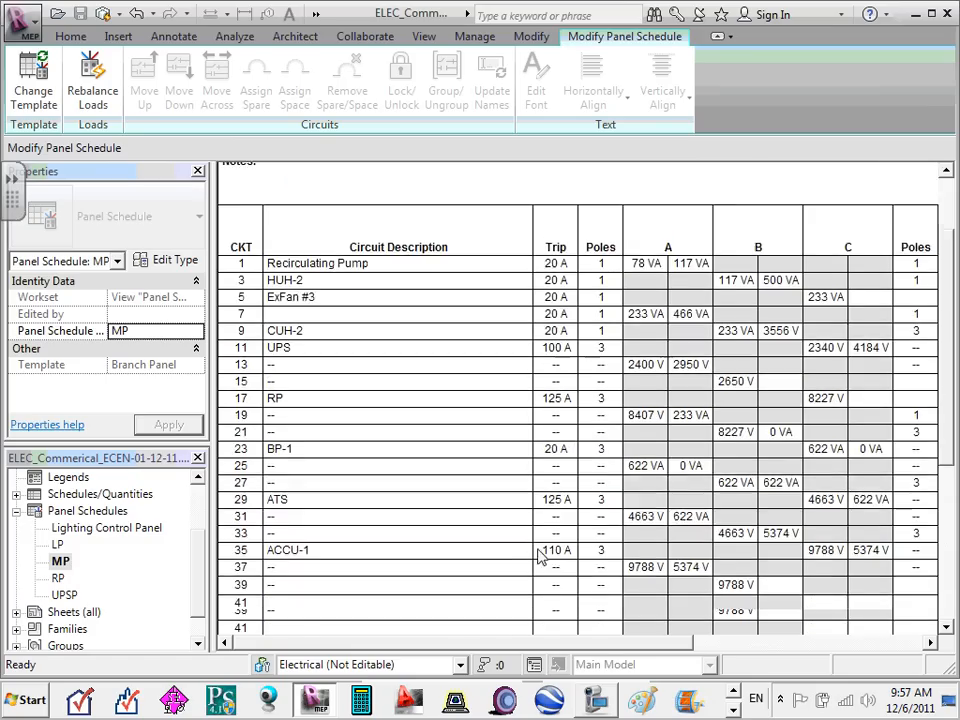
{"action": "scroll", "coordinate": [534, 556], "scroll_direction": "up", "scroll_amount": 2}
{"action": "left_click_drag", "start_coordinate": [596, 642], "coordinate": [331, 621]}
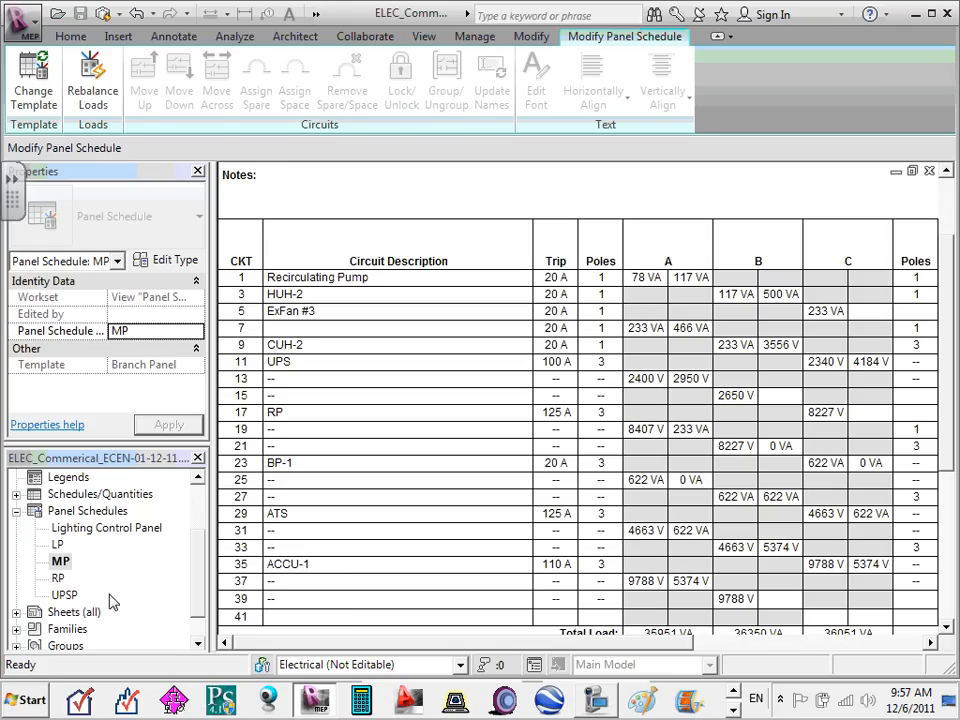
- Open the RP panel schedule, review its circuits and load totals, and collapse the Panel Schedules branch
{"action": "left_click", "coordinate": [57, 580]}
{"action": "double_click", "coordinate": [57, 580]}
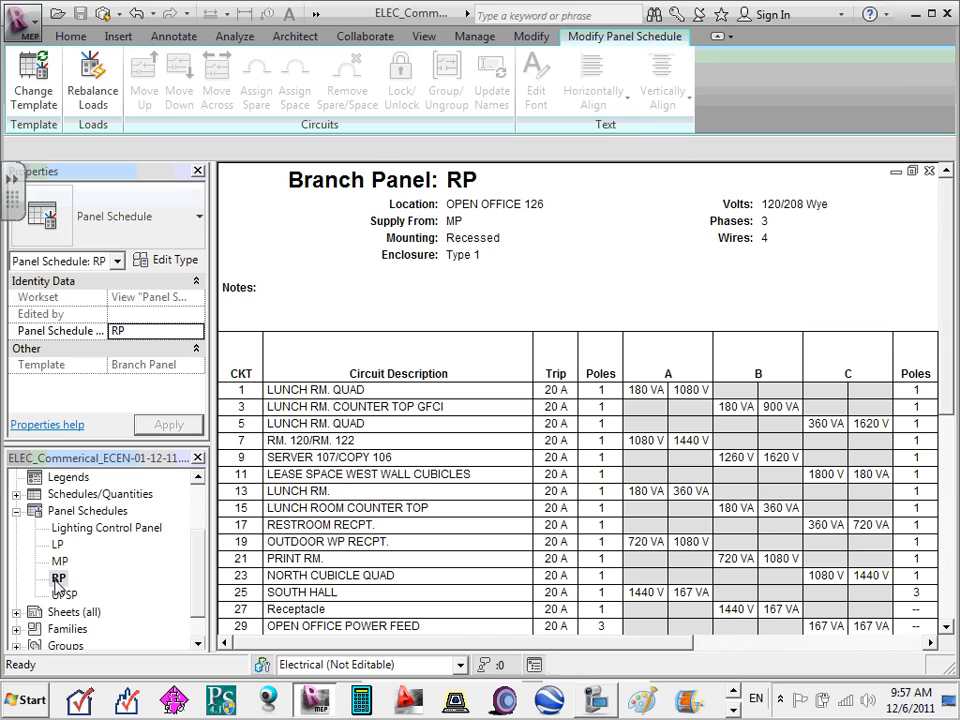
{"action": "scroll", "coordinate": [440, 475], "scroll_direction": "down", "scroll_amount": 6}
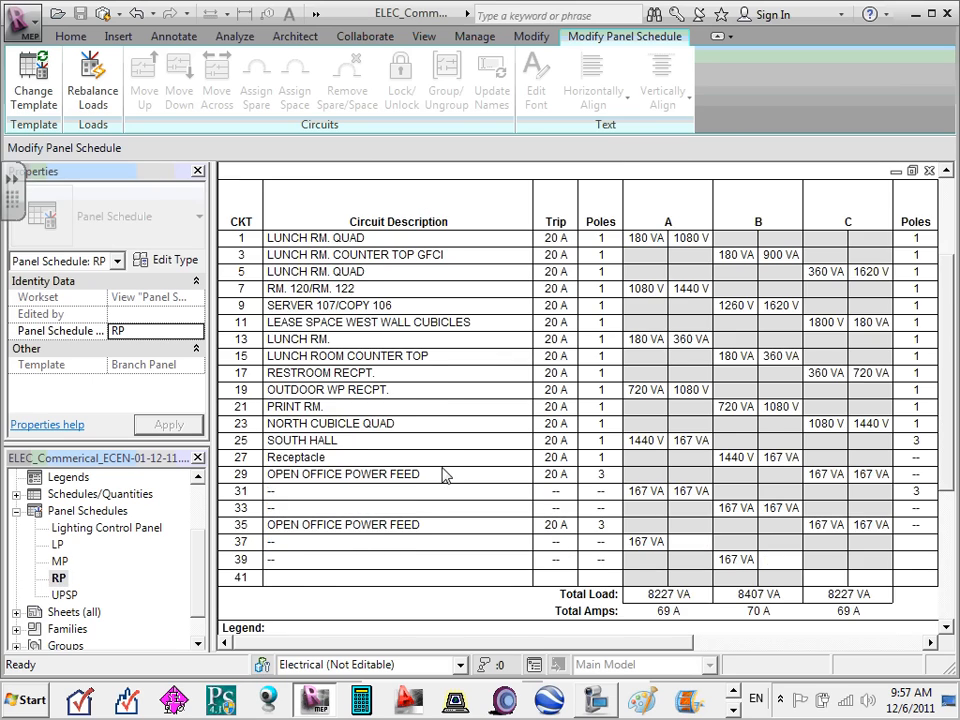
{"action": "scroll", "coordinate": [444, 475], "scroll_direction": "up", "scroll_amount": 2}
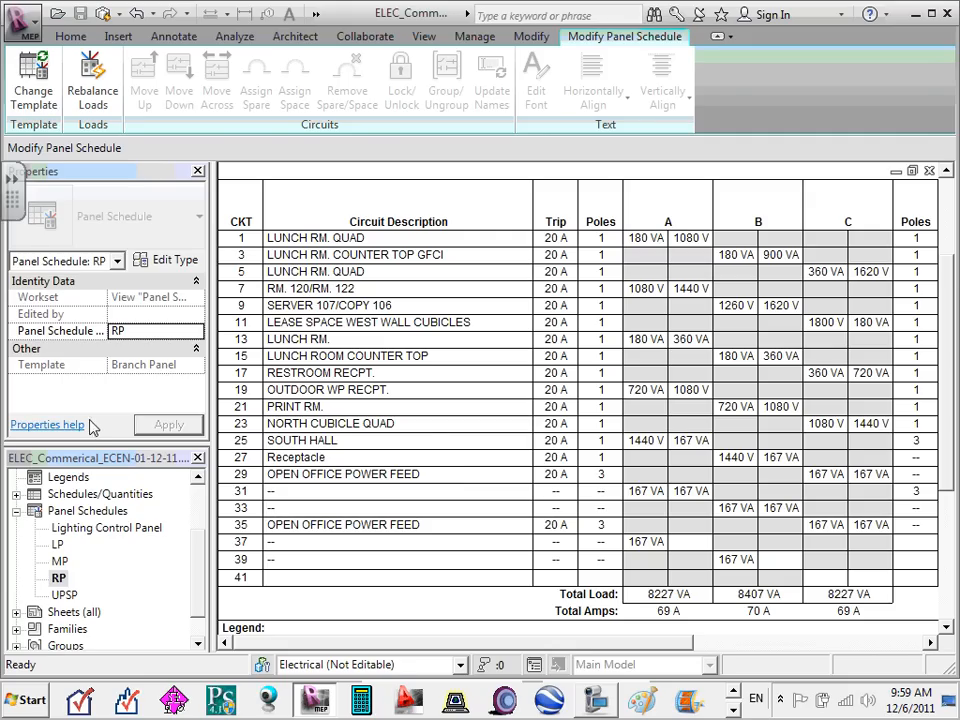
{"action": "left_click", "coordinate": [20, 517]}
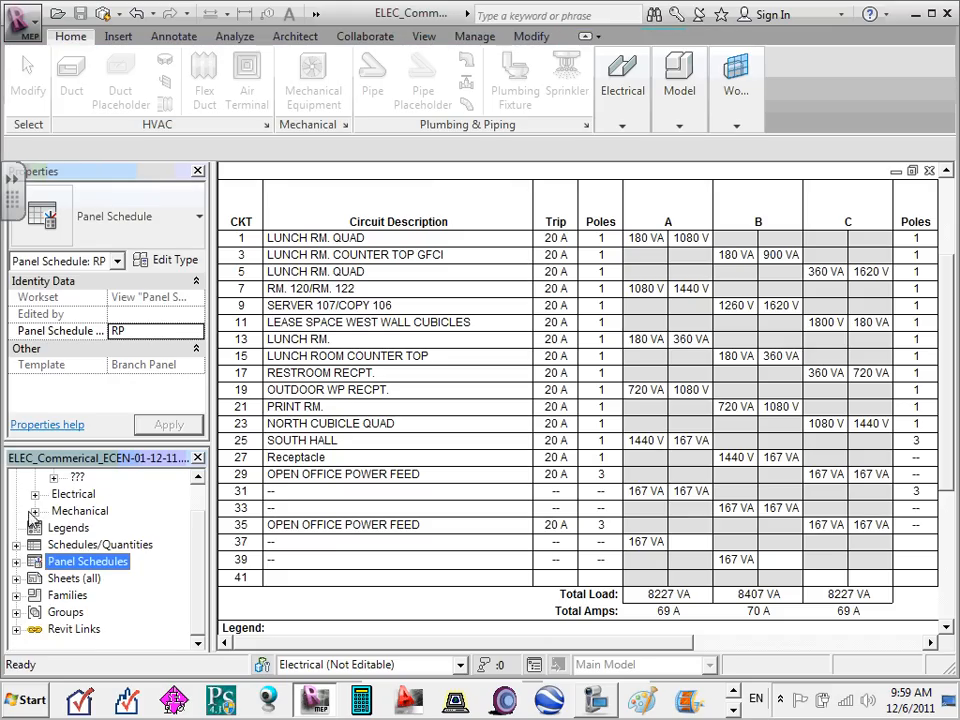
- Highlight the Electrical views, Schedules/Quantities, Panel Schedules and Sheets (all) branches in turn to compare the project tree's main groups
{"action": "left_click", "coordinate": [73, 496]}
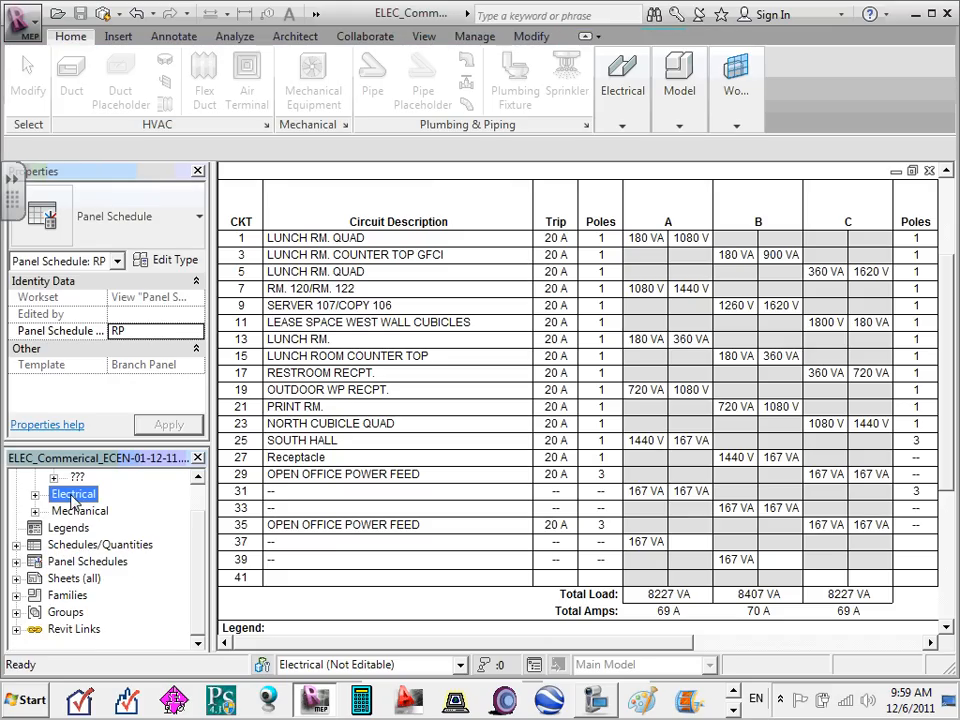
{"action": "left_click", "coordinate": [97, 546]}
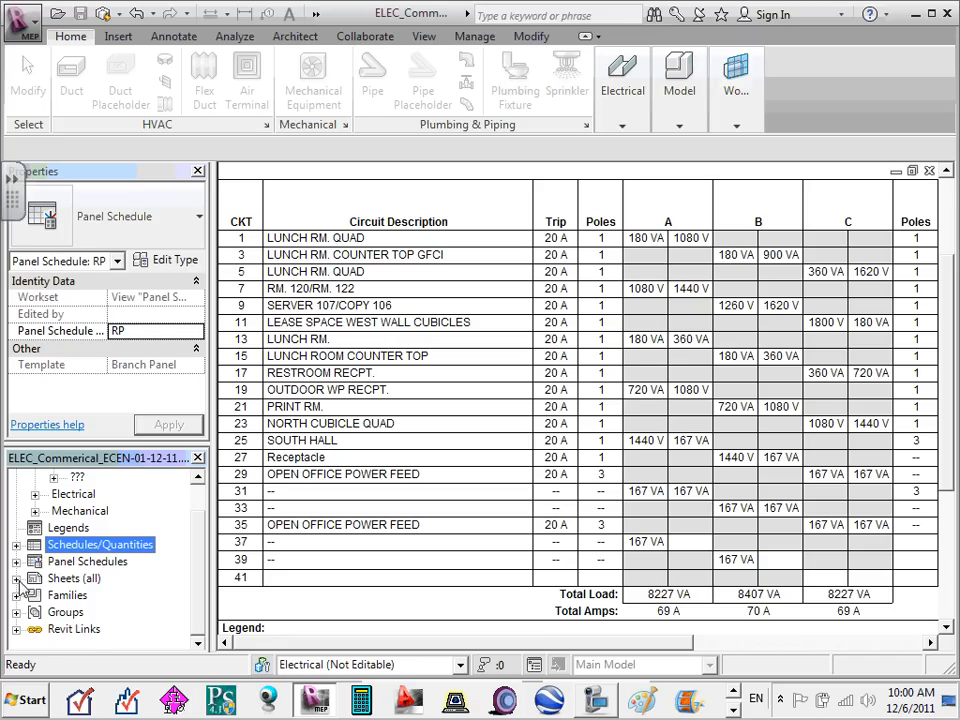
{"action": "left_click", "coordinate": [63, 583]}
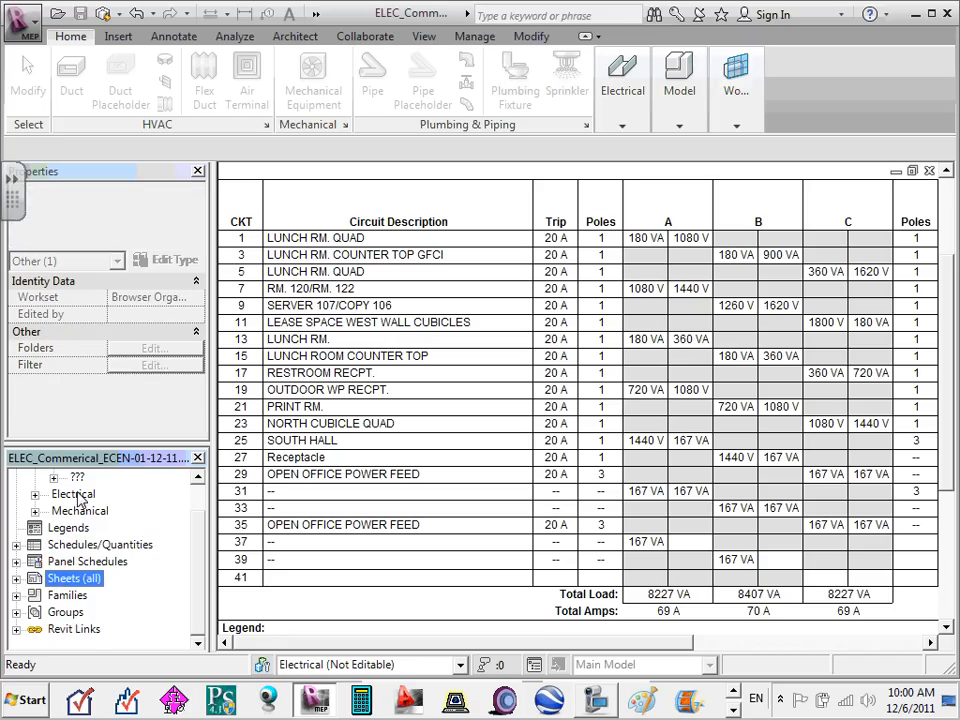
{"action": "left_click", "coordinate": [75, 494]}
{"action": "left_click", "coordinate": [76, 549]}
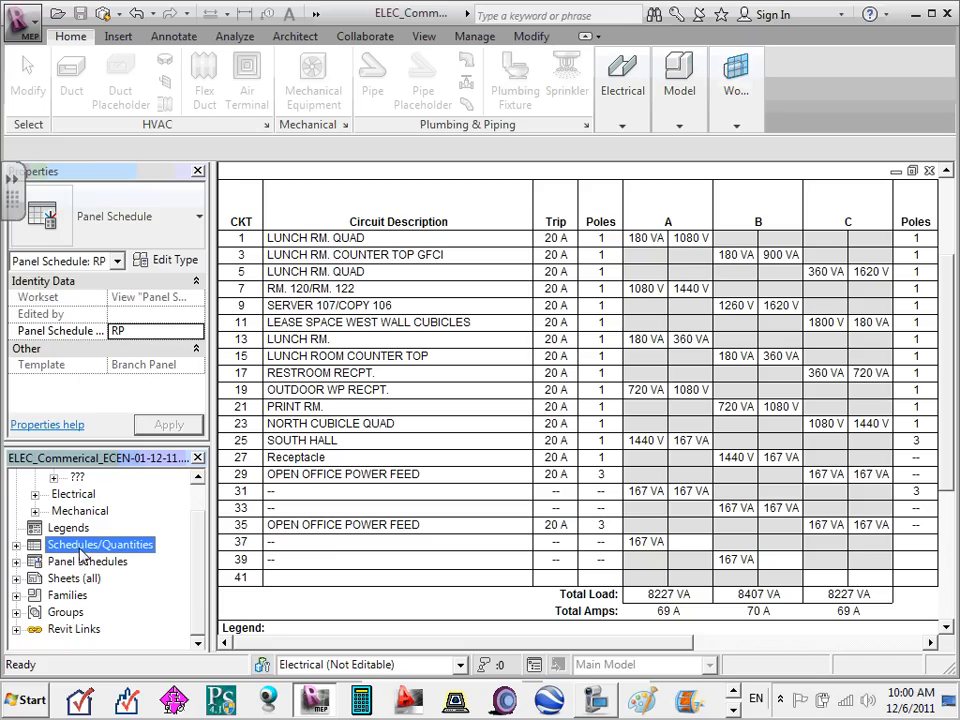
{"action": "left_click", "coordinate": [78, 563]}
{"action": "left_click", "coordinate": [74, 584]}
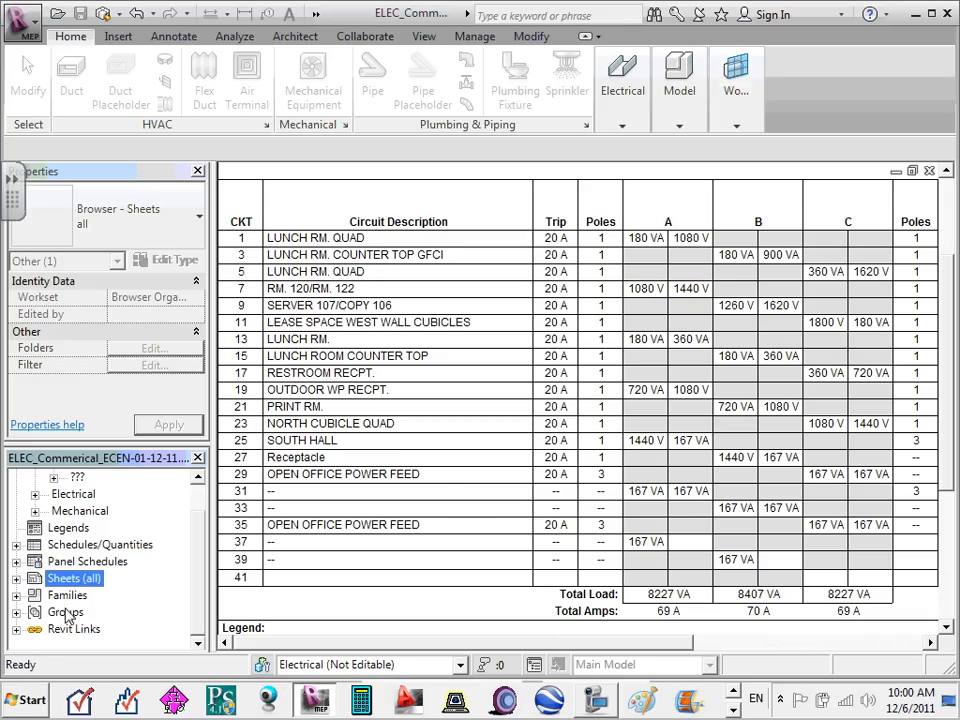
- Expand the Families branch, highlight Air Terminals, and expand the Annotation Symbols category
{"action": "left_click", "coordinate": [66, 598]}
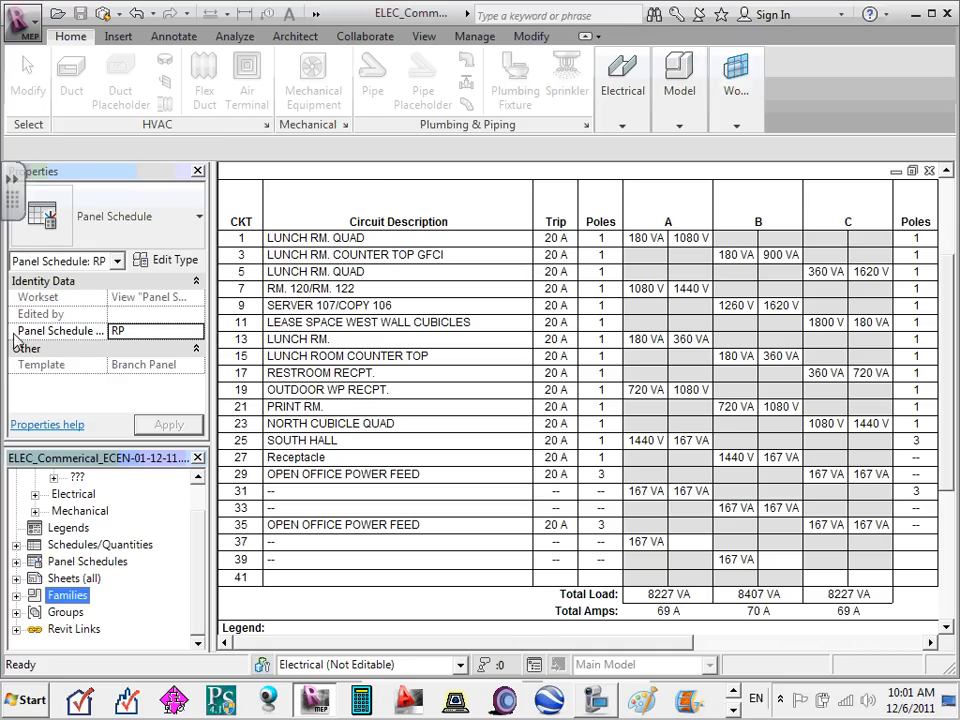
{"action": "left_click", "coordinate": [16, 595]}
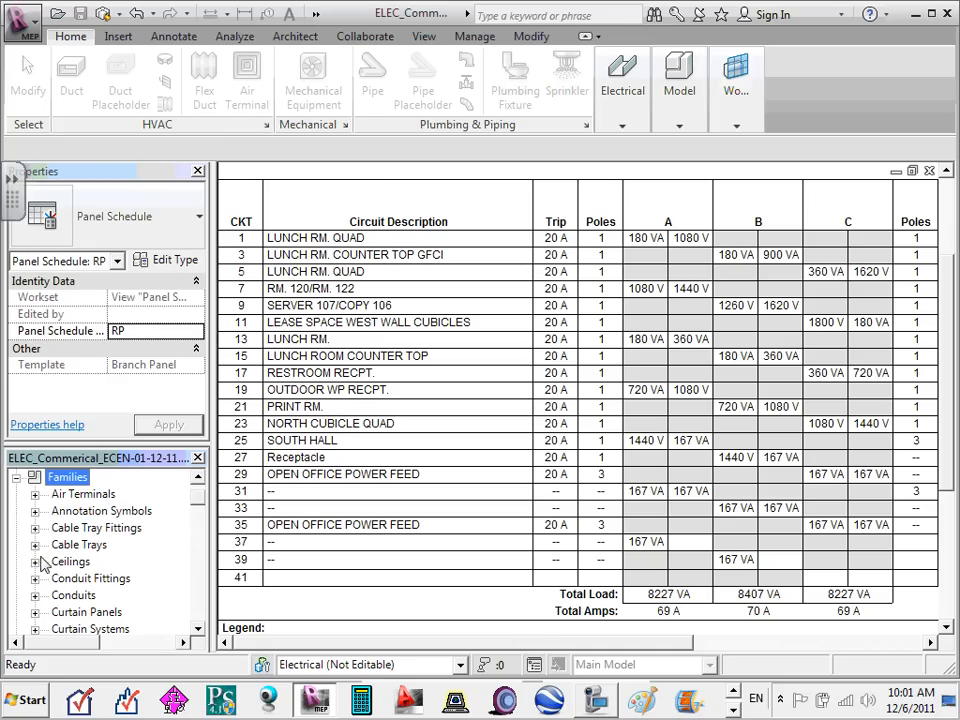
{"action": "left_click", "coordinate": [85, 495]}
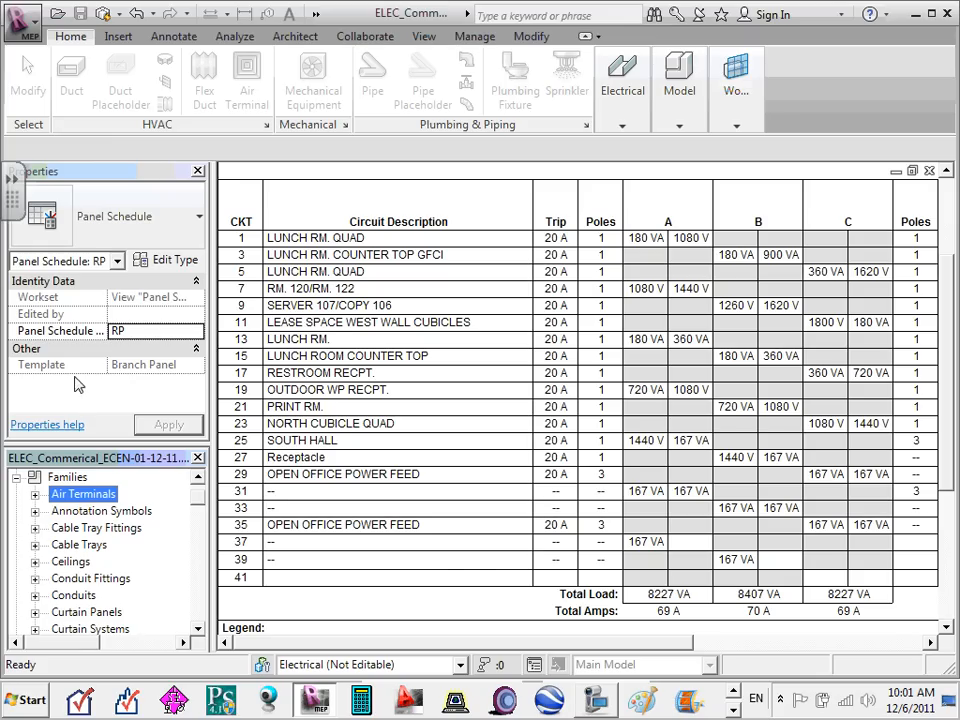
{"action": "left_click", "coordinate": [122, 513]}
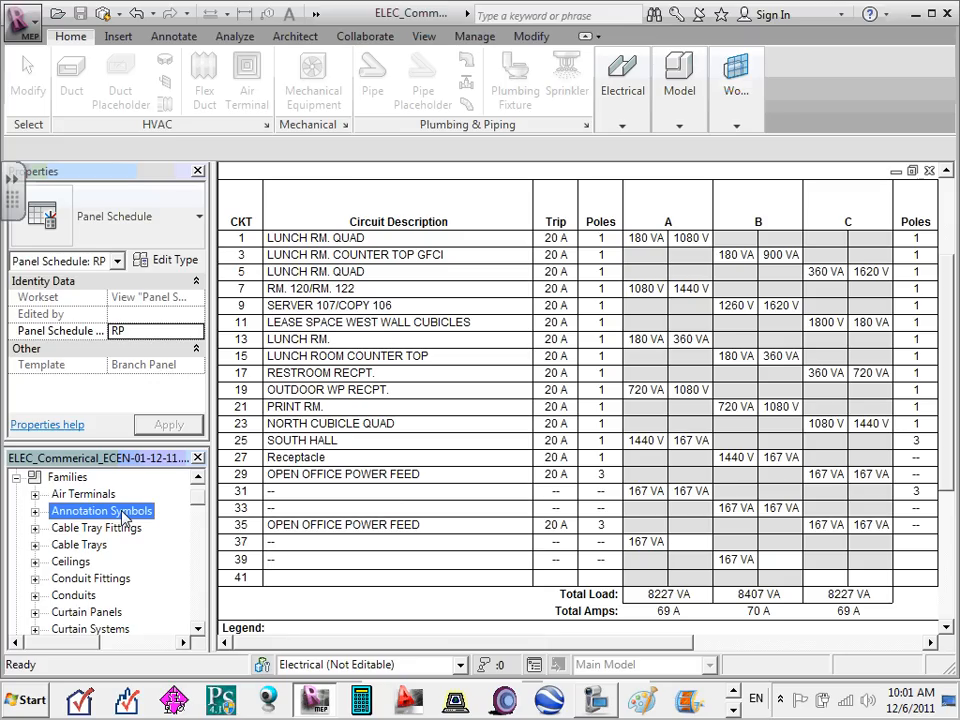
{"action": "left_click", "coordinate": [35, 511]}
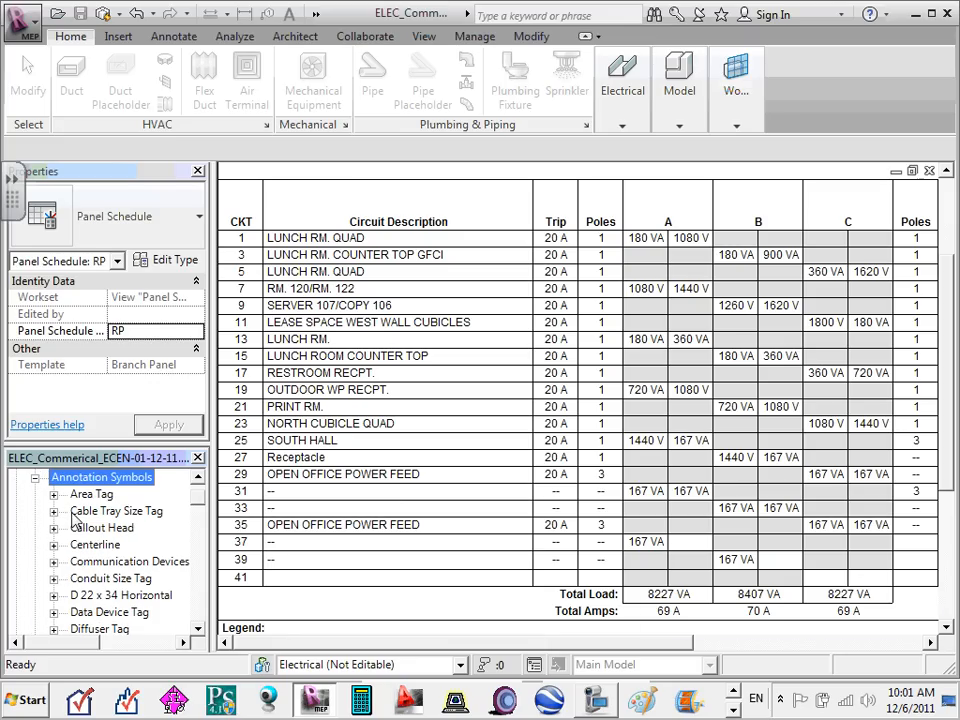
- Check the types under the Area Tag and Communication Devices annotation families, and collapse Annotation Symbols
{"action": "left_click", "coordinate": [53, 494]}
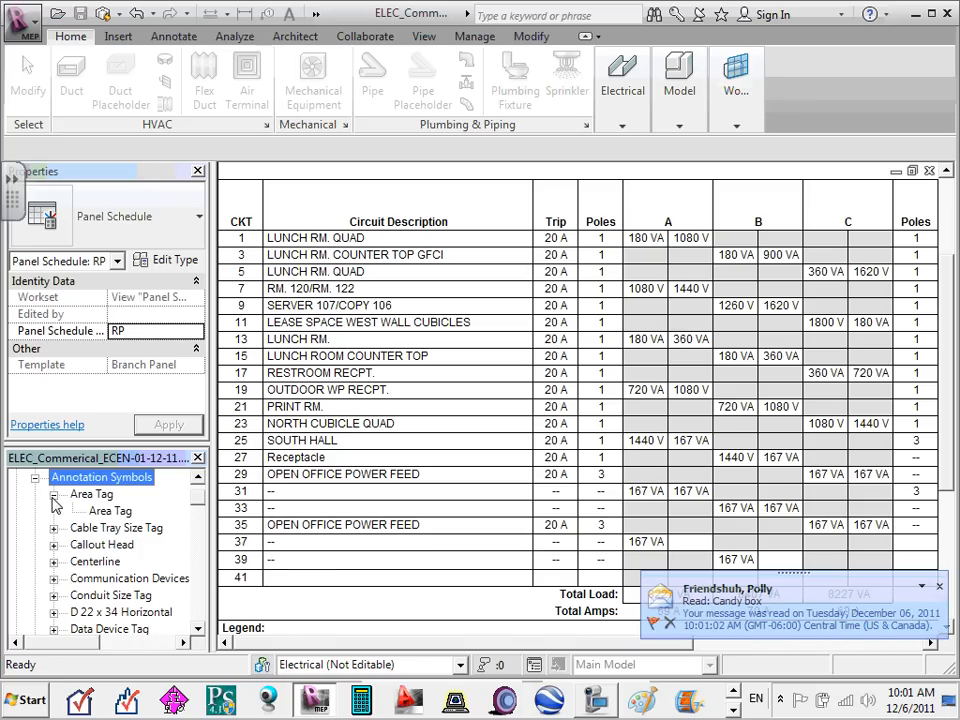
{"action": "left_click", "coordinate": [53, 494]}
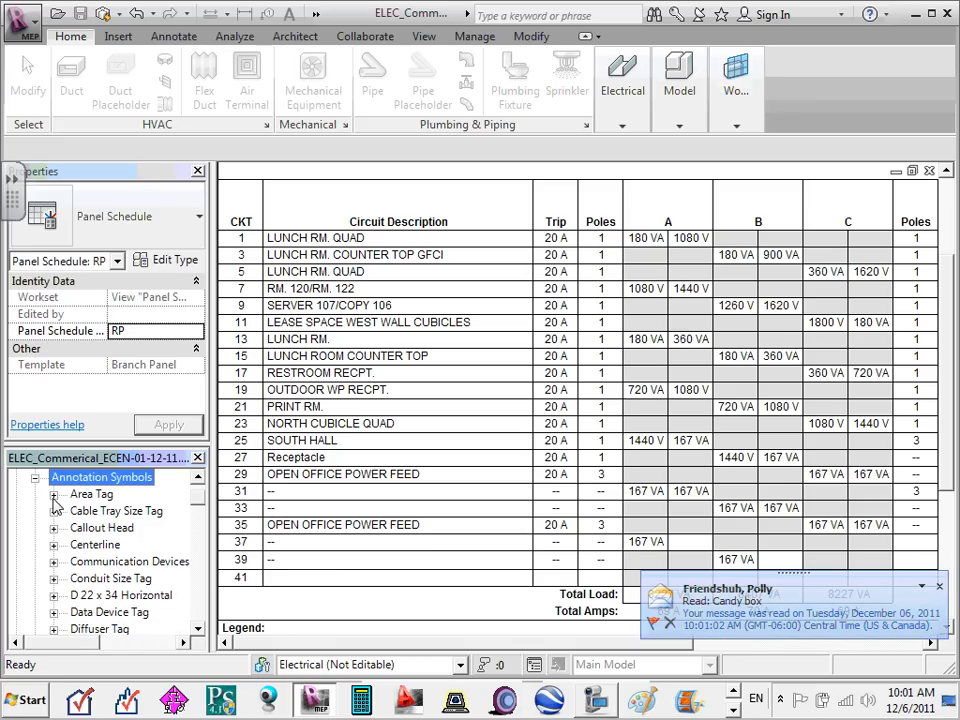
{"action": "left_click", "coordinate": [54, 563]}
{"action": "scroll", "coordinate": [57, 569], "scroll_direction": "down", "scroll_amount": 1}
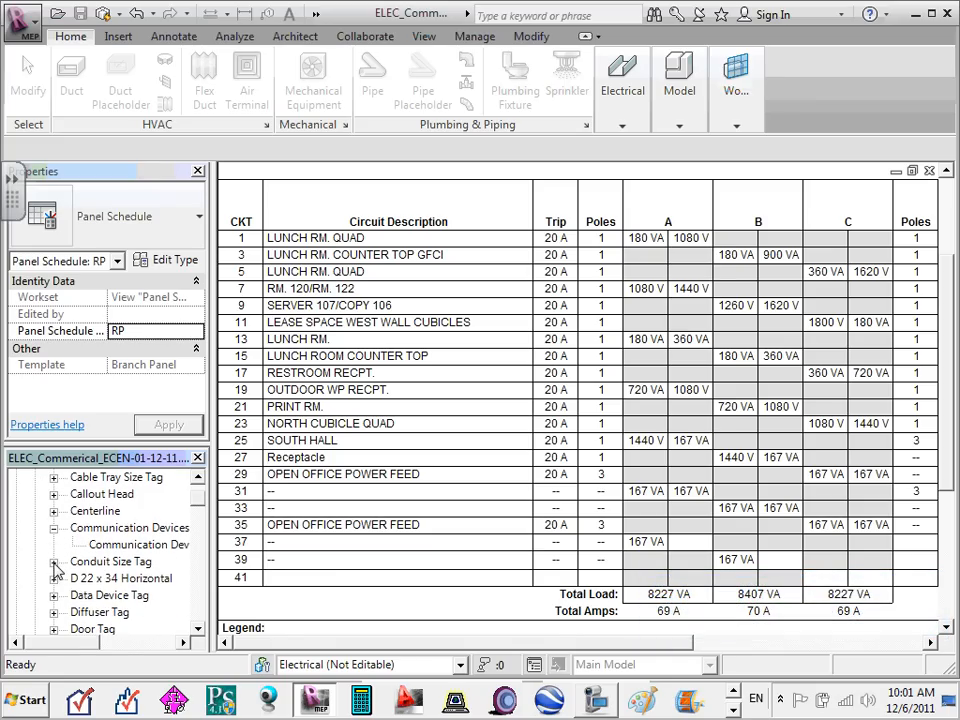
{"action": "scroll", "coordinate": [60, 568], "scroll_direction": "up", "scroll_amount": 1}
{"action": "scroll", "coordinate": [59, 562], "scroll_direction": "up", "scroll_amount": 1}
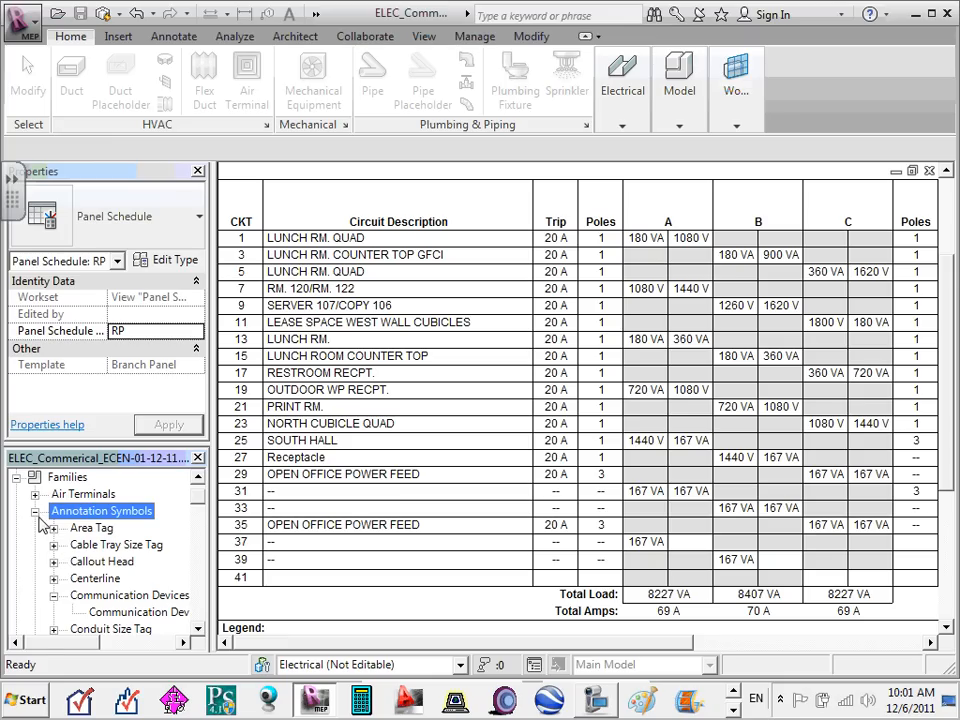
{"action": "left_click", "coordinate": [35, 512]}
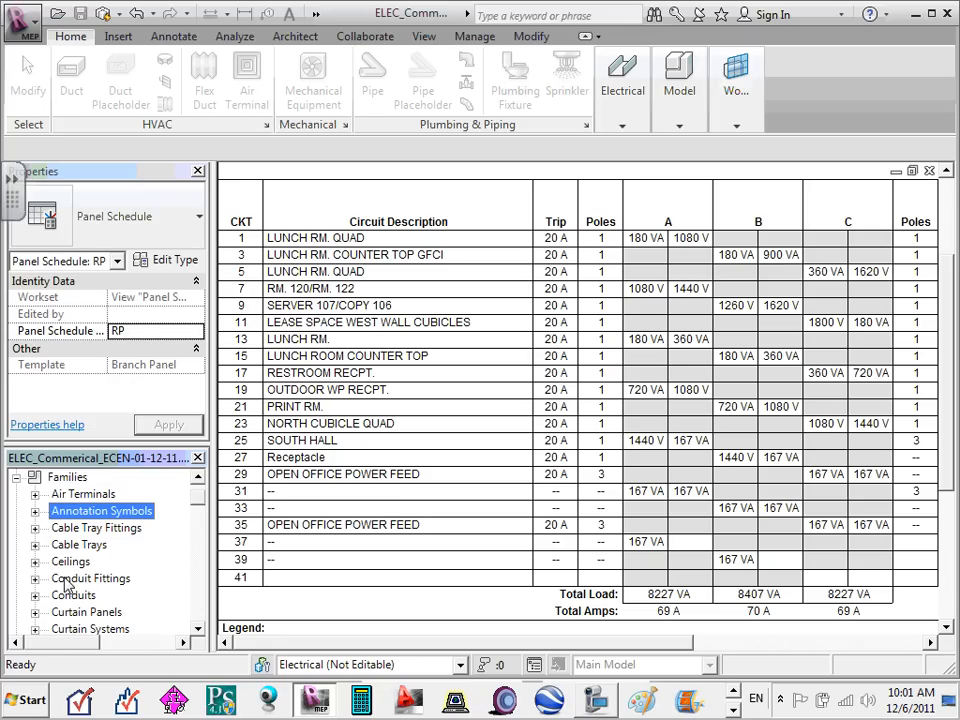
- Look through the family categories from Annotation Symbols down to Electrical Fixtures and Fire Alarm Devices
{"action": "scroll", "coordinate": [66, 584], "scroll_direction": "down", "scroll_amount": 1}
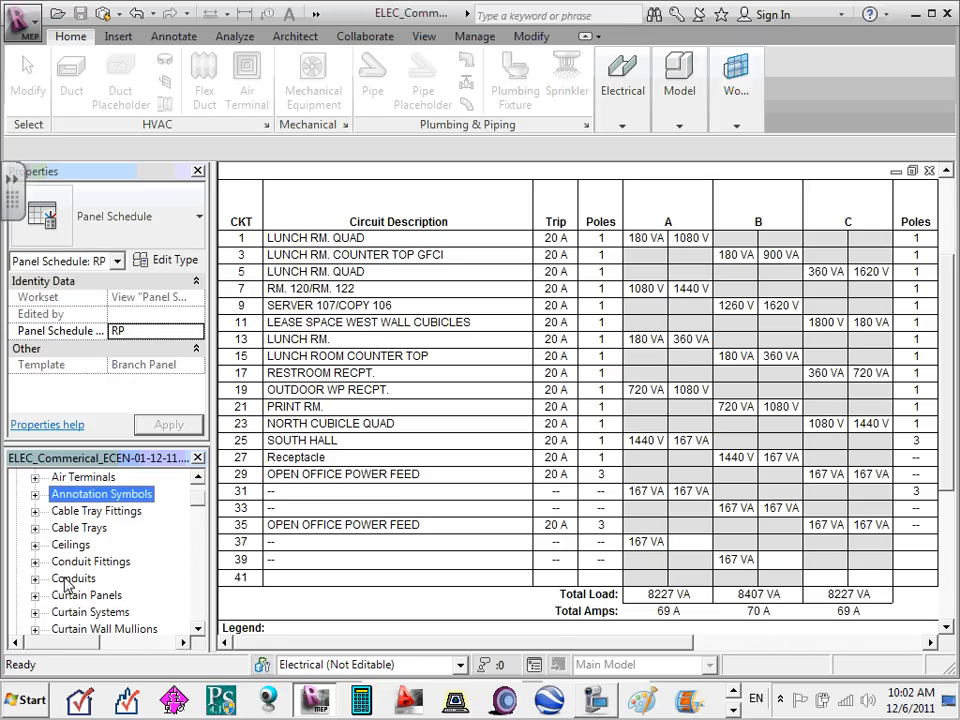
{"action": "scroll", "coordinate": [68, 585], "scroll_direction": "down", "scroll_amount": 5}
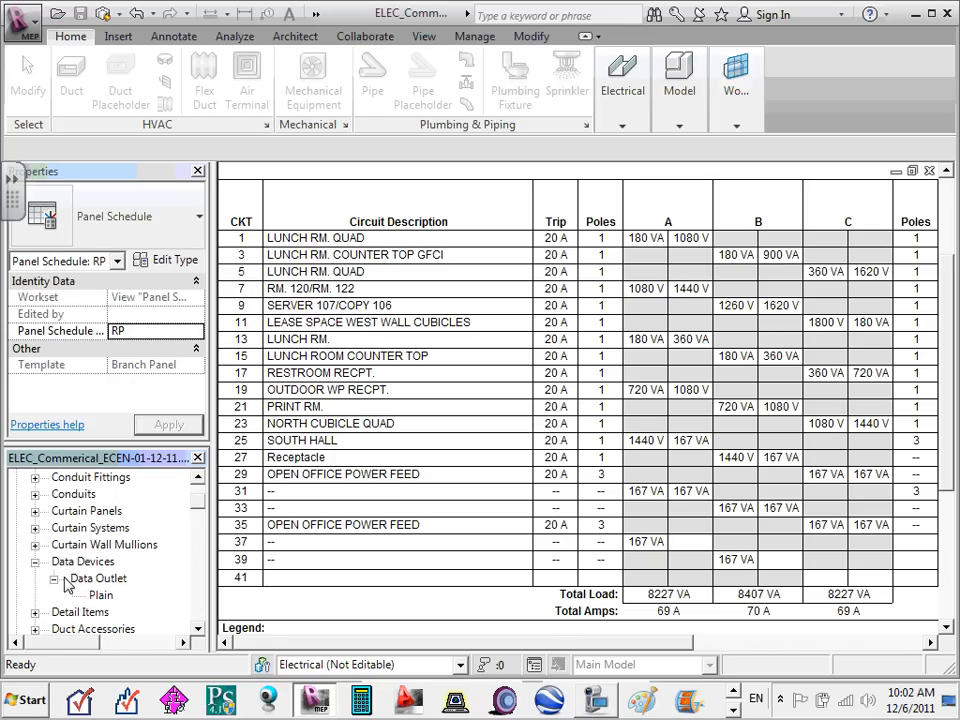
{"action": "scroll", "coordinate": [67, 585], "scroll_direction": "down", "scroll_amount": 2}
{"action": "scroll", "coordinate": [66, 584], "scroll_direction": "down", "scroll_amount": 11}
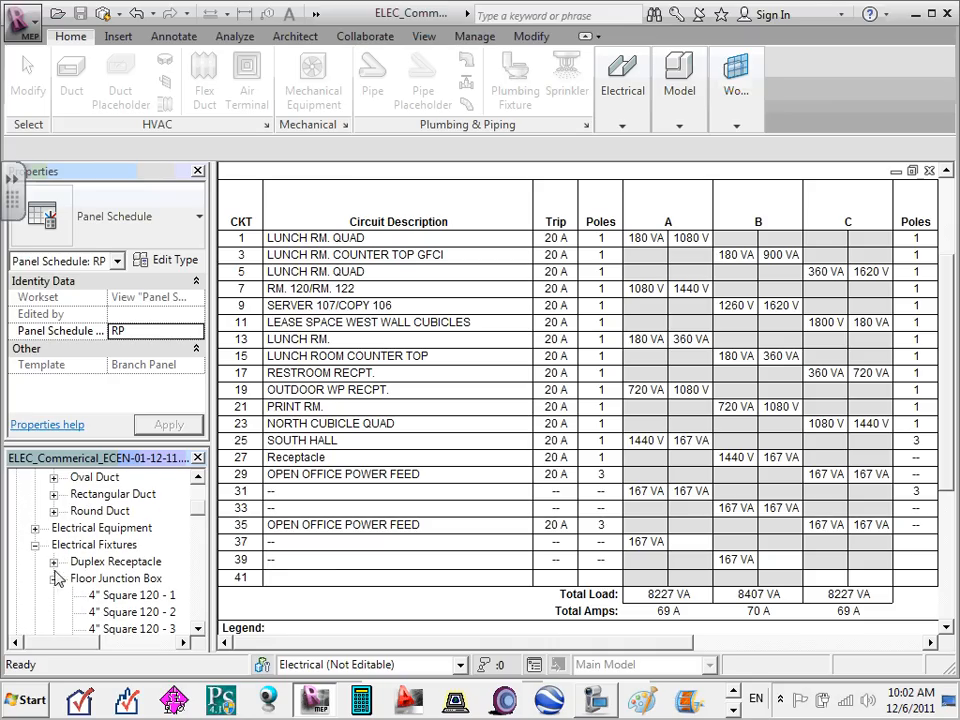
{"action": "left_click", "coordinate": [35, 545]}
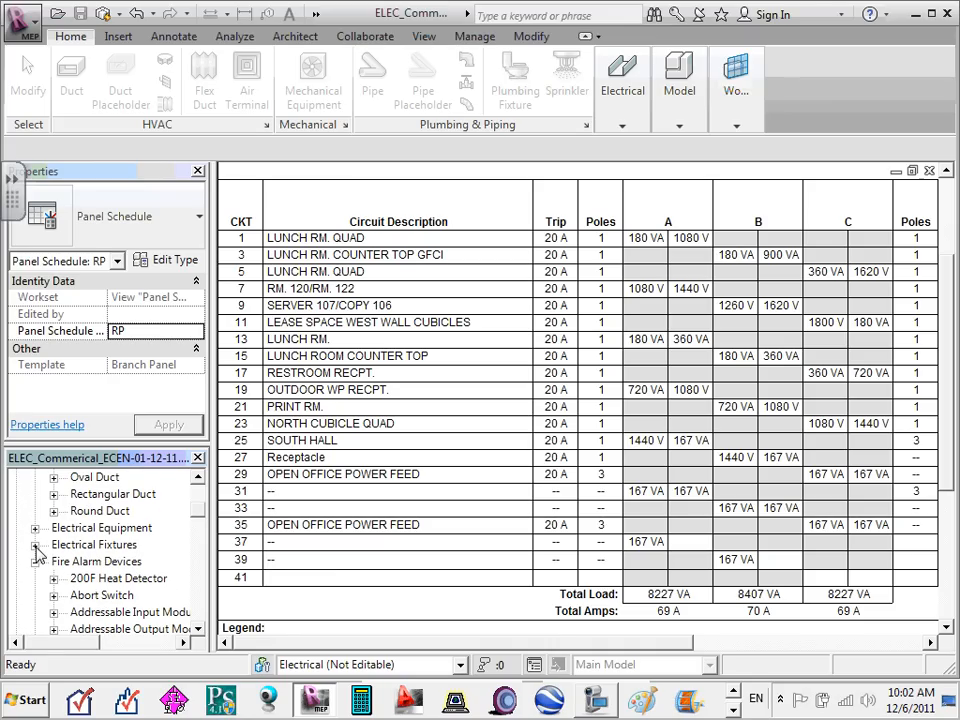
{"action": "scroll", "coordinate": [36, 548], "scroll_direction": "up", "scroll_amount": 8}
{"action": "scroll", "coordinate": [36, 548], "scroll_direction": "down", "scroll_amount": 8}
{"action": "scroll", "coordinate": [37, 553], "scroll_direction": "down", "scroll_amount": 1}
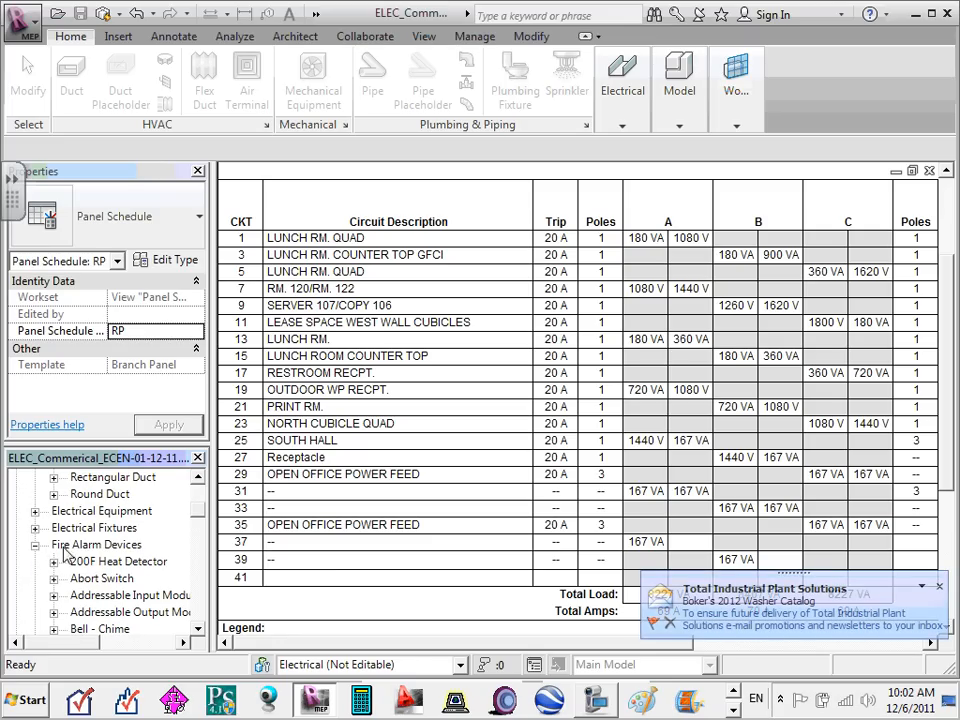
{"action": "scroll", "coordinate": [60, 545], "scroll_direction": "up", "scroll_amount": 3}
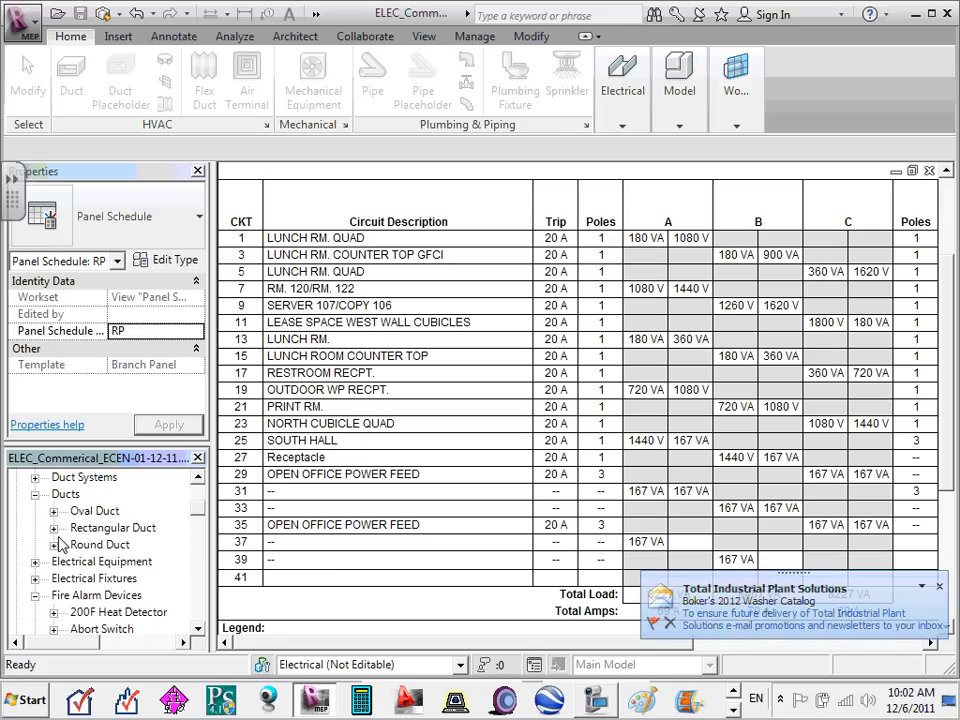
{"action": "scroll", "coordinate": [60, 545], "scroll_direction": "up", "scroll_amount": 1}
{"action": "scroll", "coordinate": [60, 548], "scroll_direction": "down", "scroll_amount": 2}
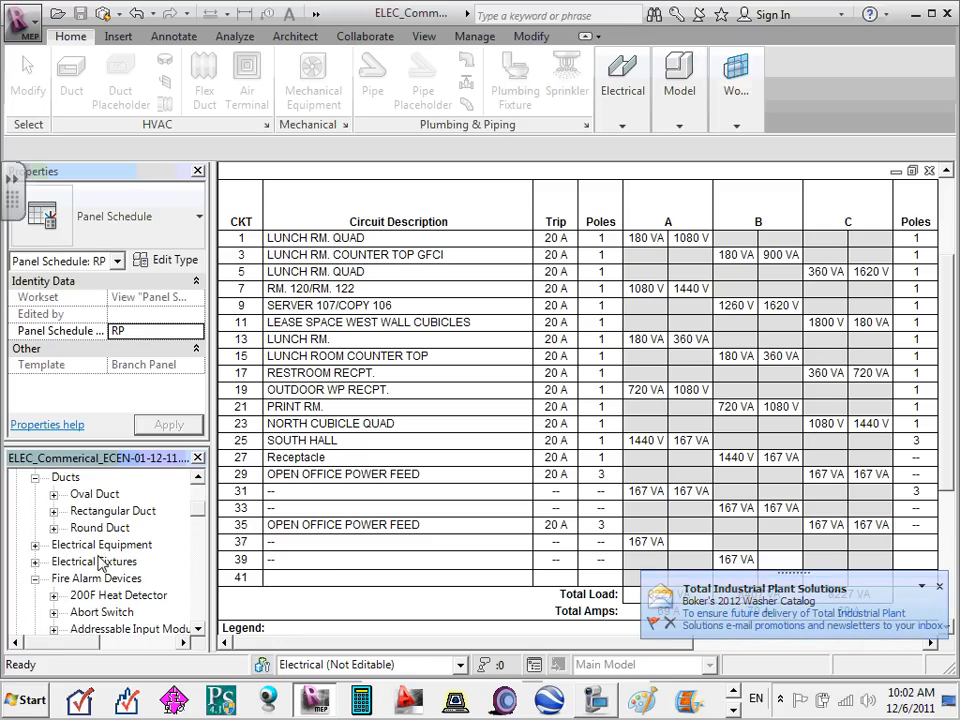
- Expand Electrical Fixtures and Duplex Receptacle, and check the properties of the GFCI and Standard types
{"action": "left_click", "coordinate": [35, 562]}
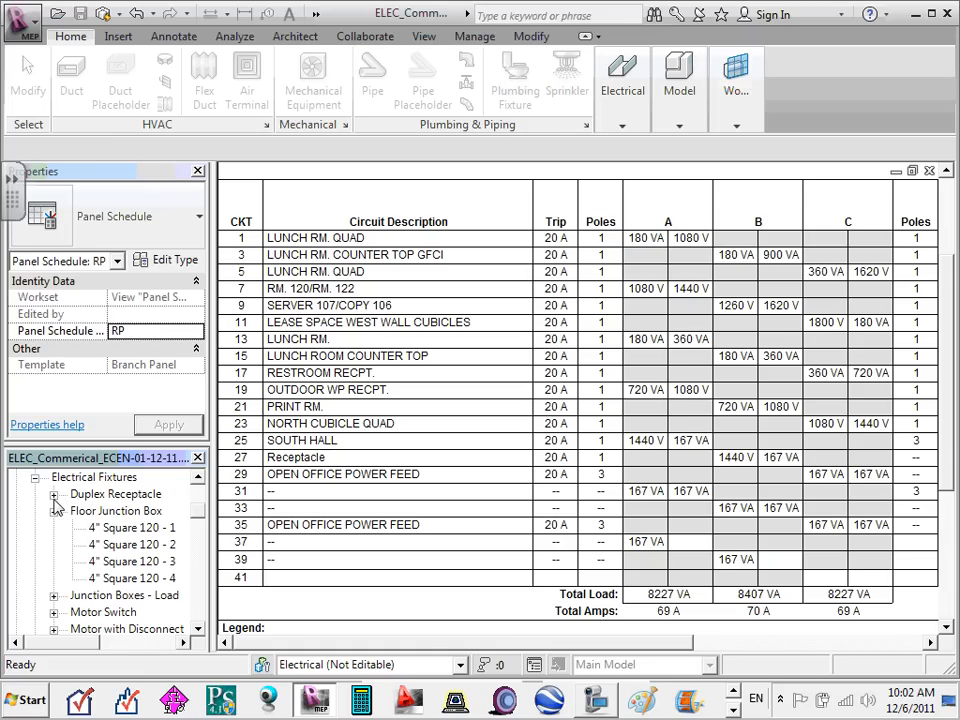
{"action": "left_click", "coordinate": [53, 494]}
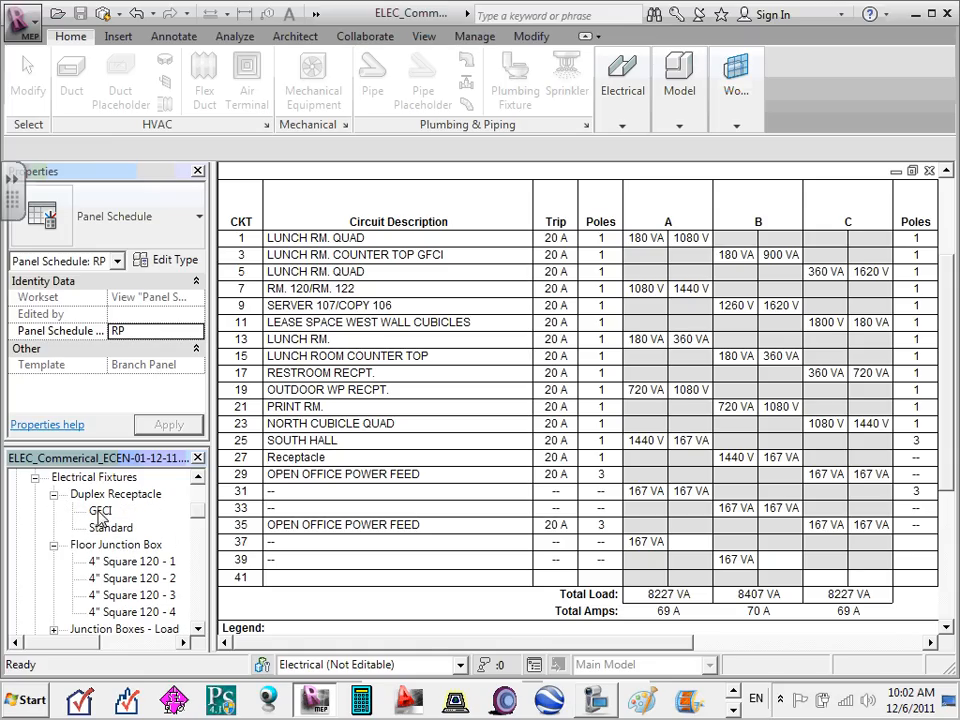
{"action": "left_click", "coordinate": [100, 511]}
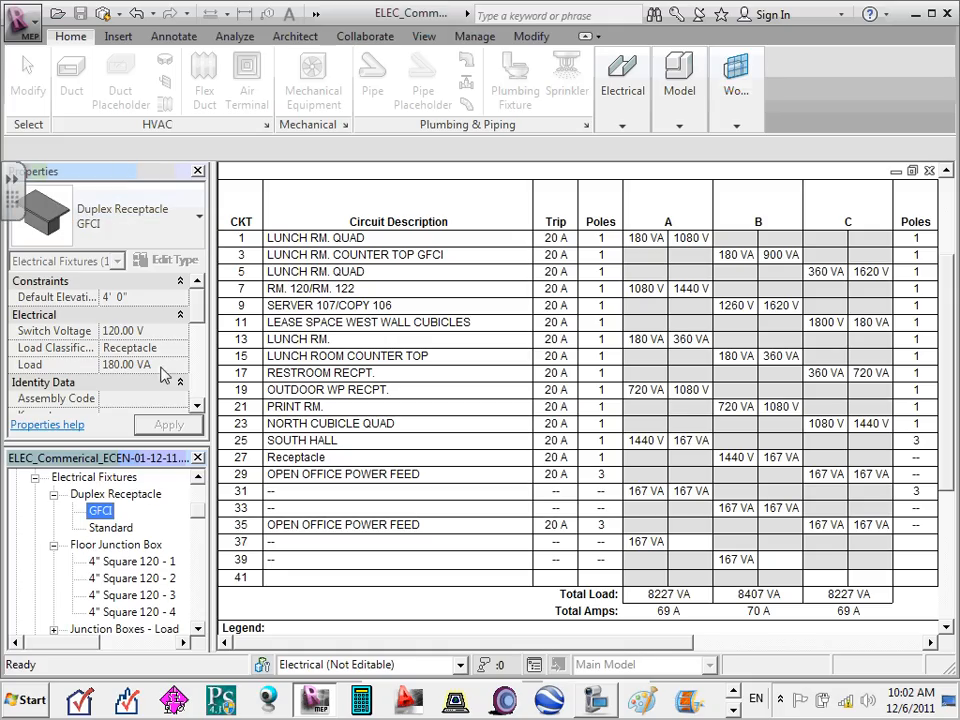
{"action": "left_click", "coordinate": [116, 546]}
{"action": "left_click", "coordinate": [117, 530]}
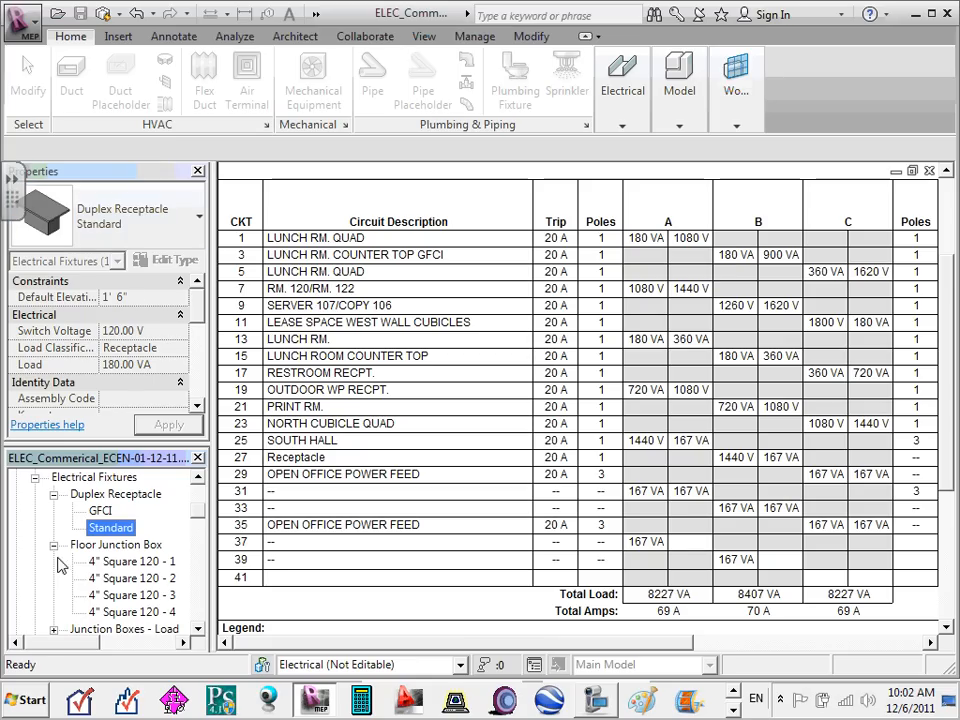
- Check the properties of the four Floor Junction Box types, from 4" Square 120 - 1 through 4" Square 120 - 4
{"action": "left_click", "coordinate": [117, 562]}
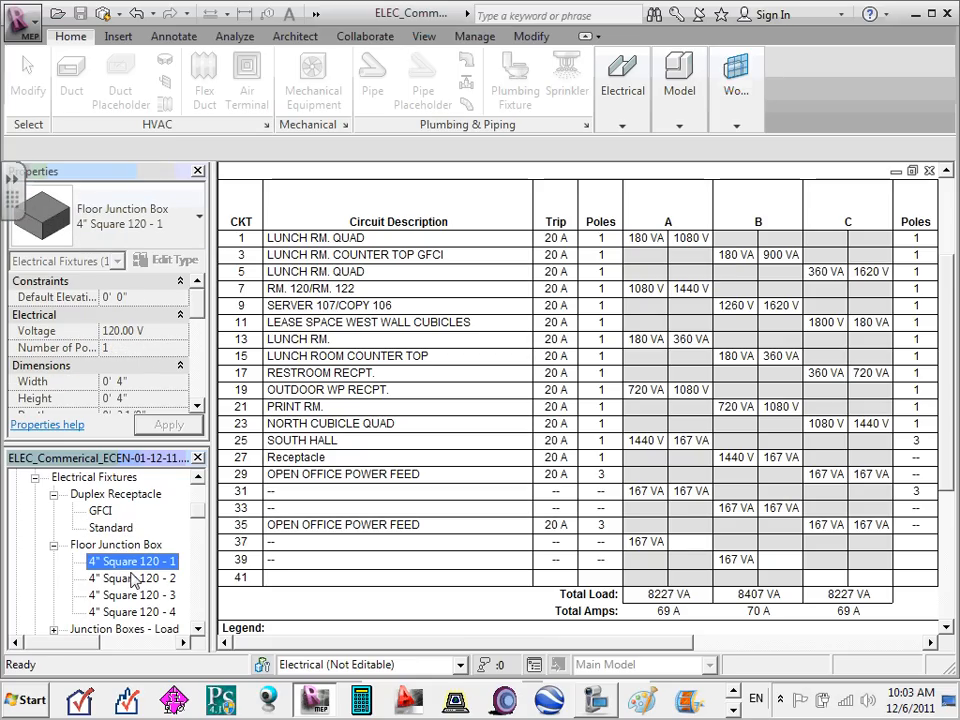
{"action": "scroll", "coordinate": [130, 578], "scroll_direction": "down", "scroll_amount": 1}
{"action": "left_click", "coordinate": [137, 562]}
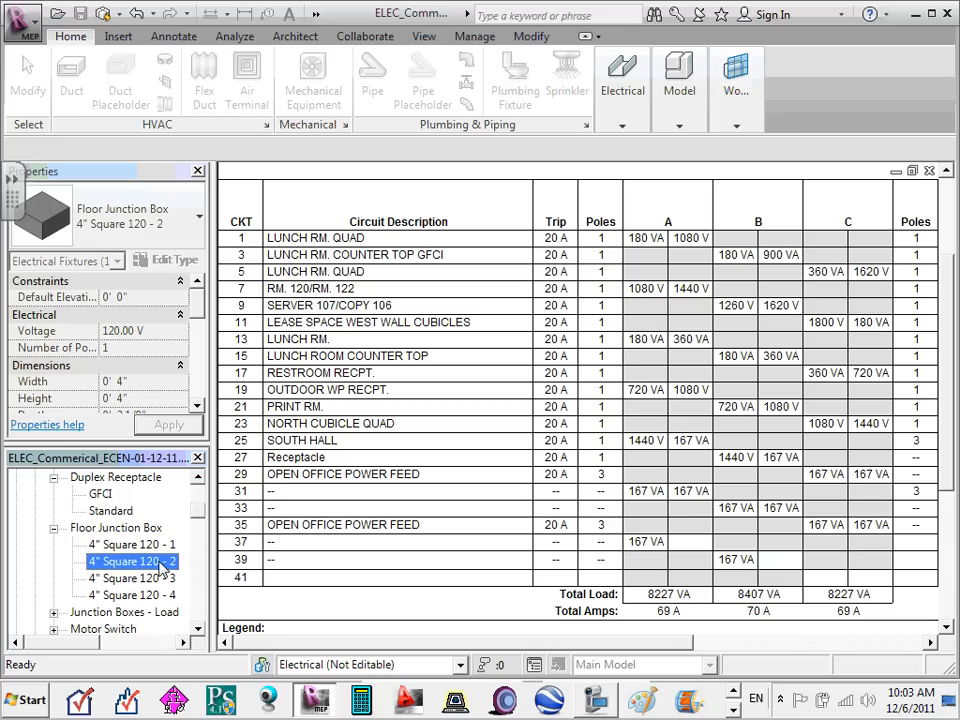
{"action": "left_click", "coordinate": [152, 578]}
{"action": "left_click", "coordinate": [140, 595]}
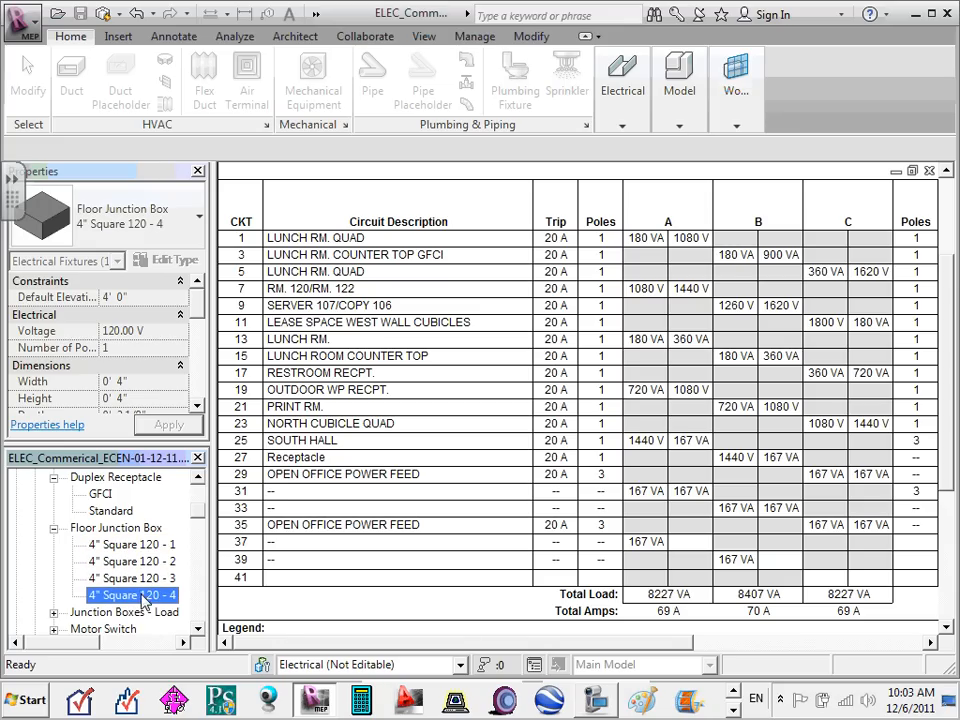
- Collapse Floor Junction Box, expand Junction Boxes - Load, and check the properties of its 4" Square 480- 3 type
{"action": "scroll", "coordinate": [155, 580], "scroll_direction": "down", "scroll_amount": 2}
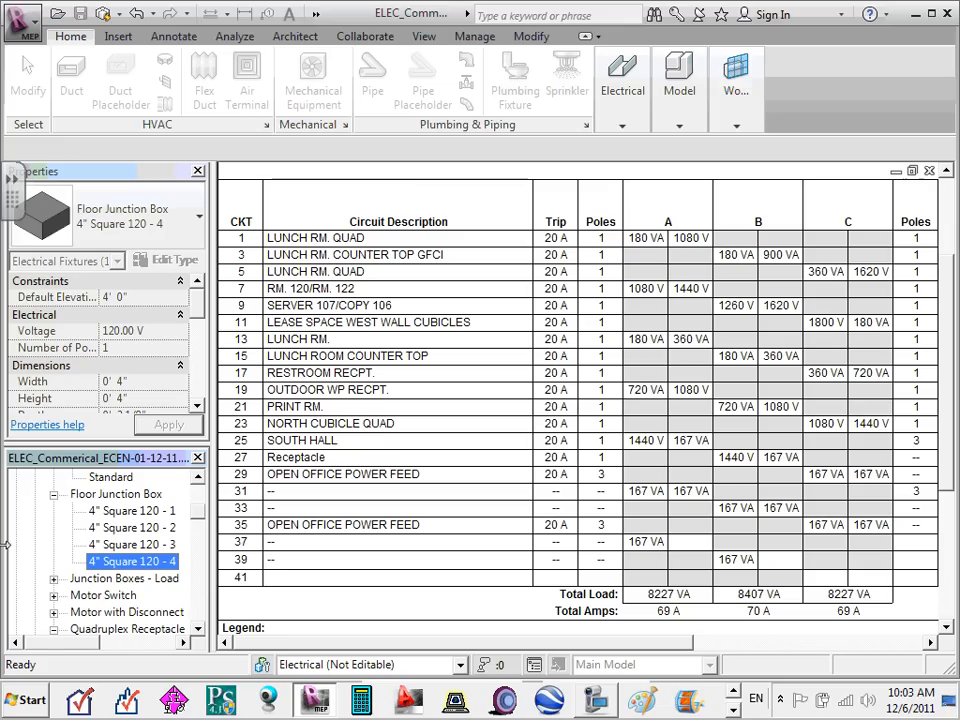
{"action": "left_click", "coordinate": [53, 494]}
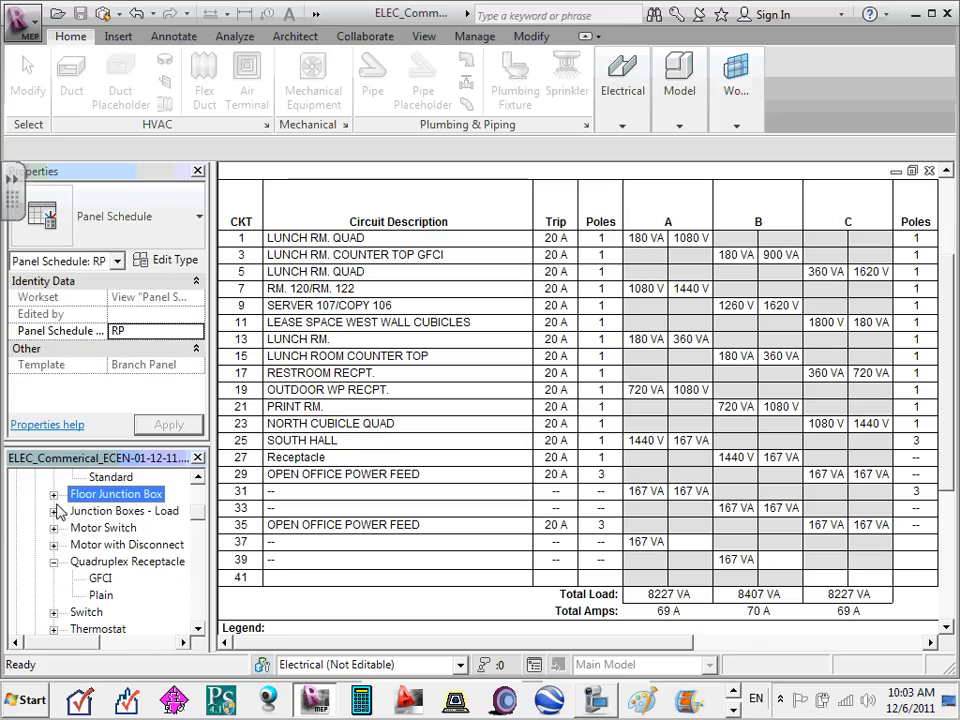
{"action": "left_click", "coordinate": [54, 511]}
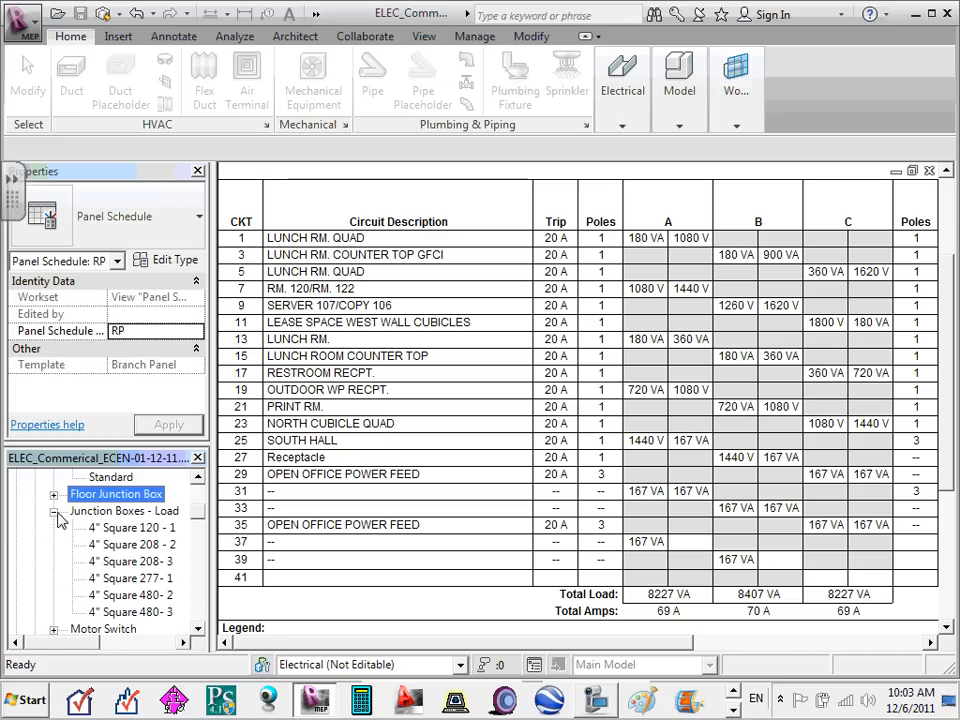
{"action": "left_click", "coordinate": [155, 614]}
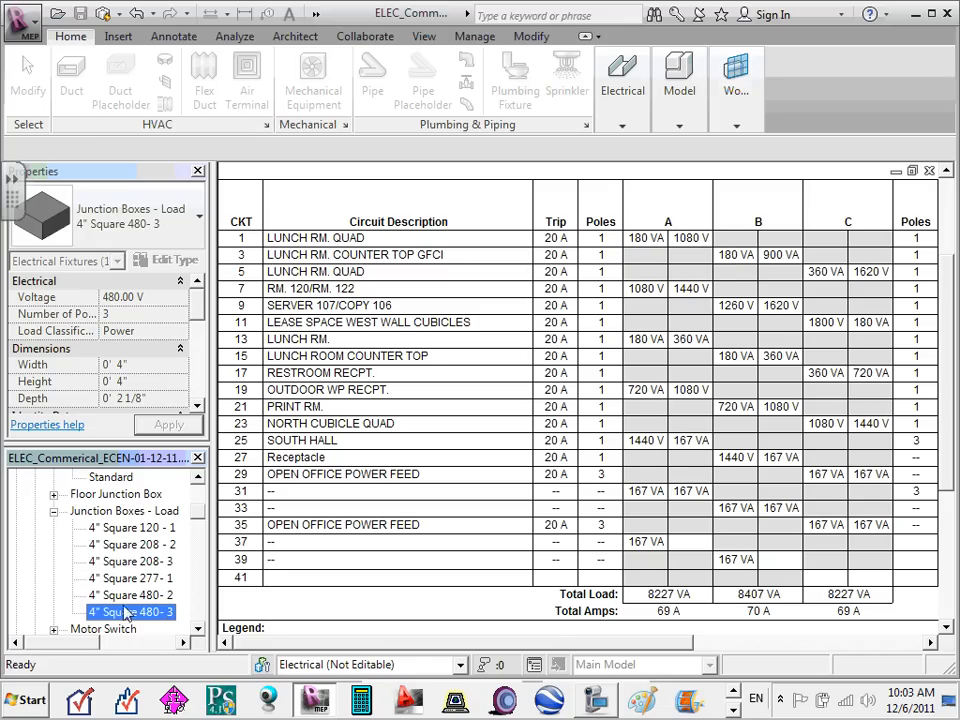
- Expand the Motor Switch and Switch families and review their types along with those of Quadruplex Receptacle
{"action": "scroll", "coordinate": [160, 610], "scroll_direction": "down", "scroll_amount": 2}
{"action": "scroll", "coordinate": [135, 570], "scroll_direction": "up", "scroll_amount": 1}
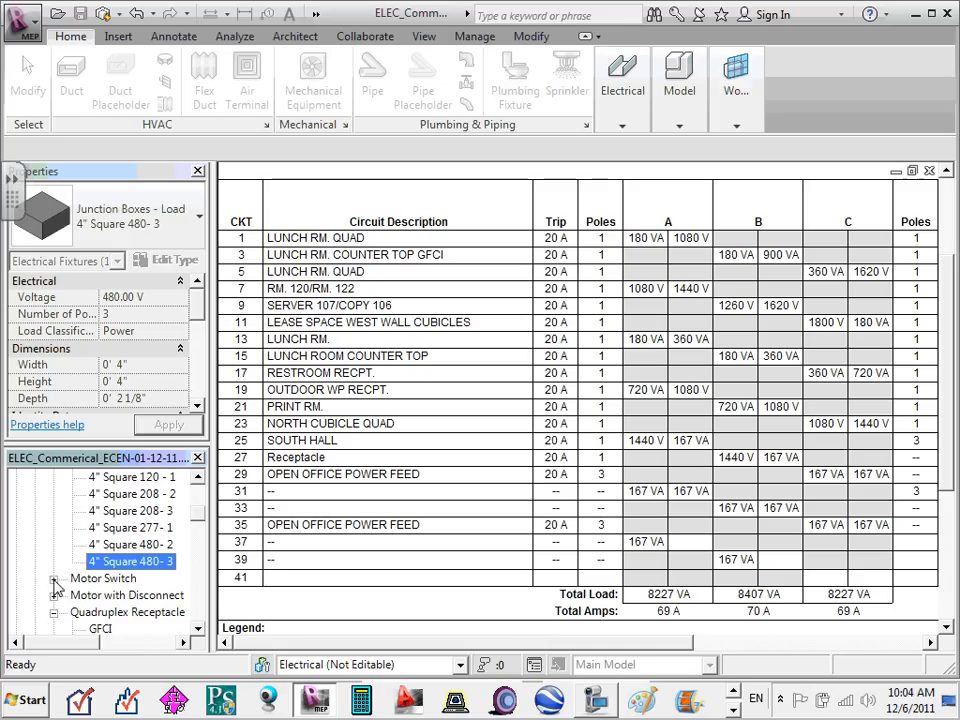
{"action": "left_click", "coordinate": [54, 579]}
{"action": "scroll", "coordinate": [58, 588], "scroll_direction": "down", "scroll_amount": 3}
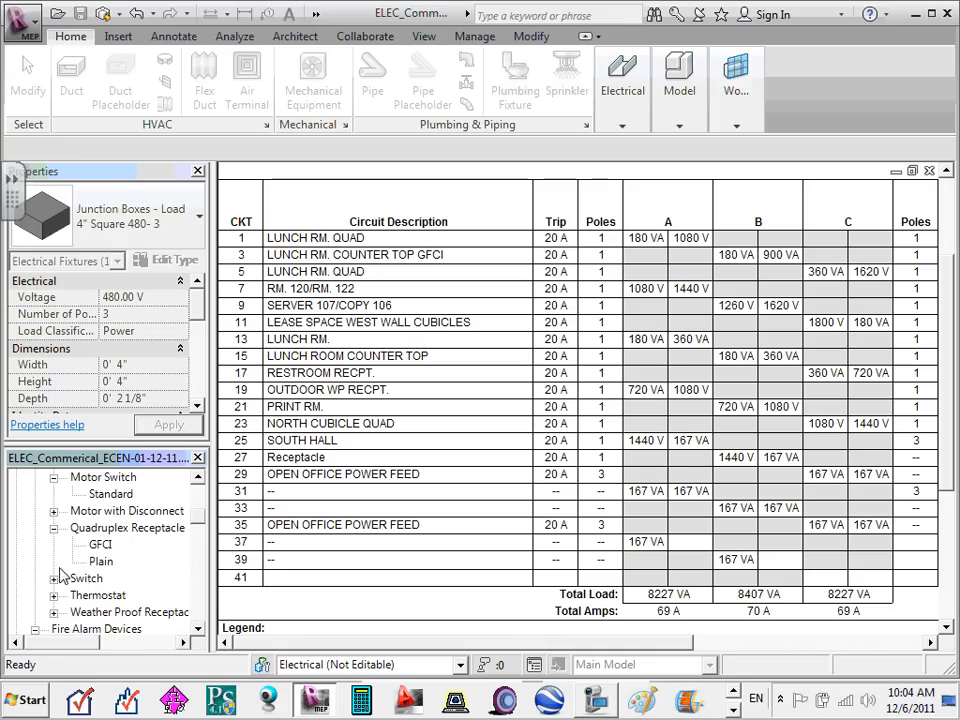
{"action": "scroll", "coordinate": [70, 565], "scroll_direction": "up", "scroll_amount": 1}
{"action": "scroll", "coordinate": [100, 530], "scroll_direction": "down", "scroll_amount": 1}
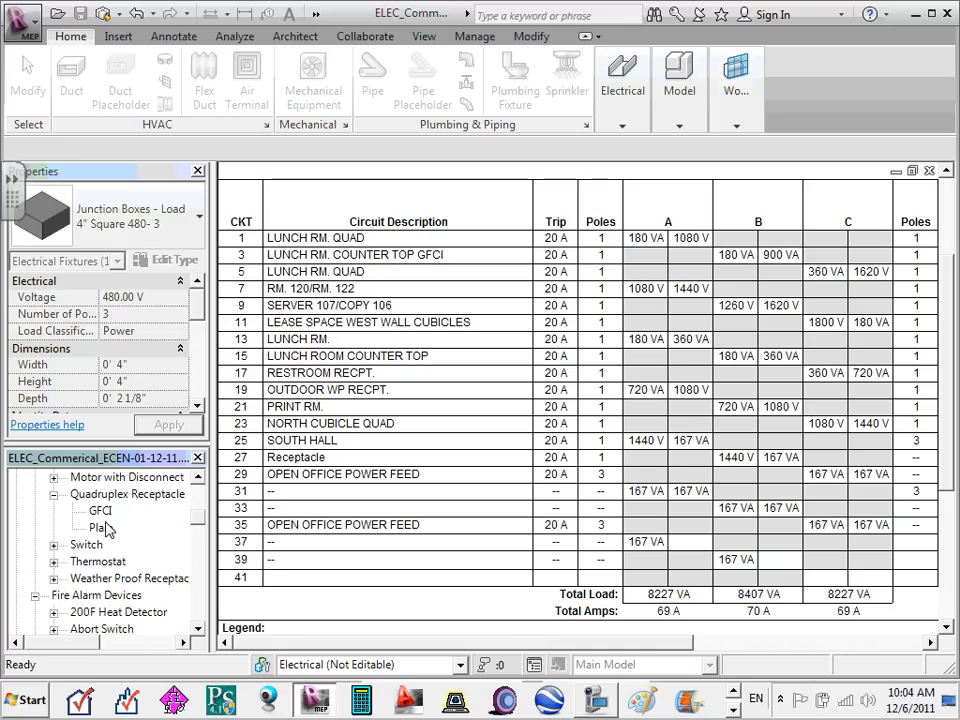
{"action": "left_click", "coordinate": [54, 544]}
{"action": "scroll", "coordinate": [57, 555], "scroll_direction": "down", "scroll_amount": 1}
{"action": "scroll", "coordinate": [57, 555], "scroll_direction": "down", "scroll_amount": 1}
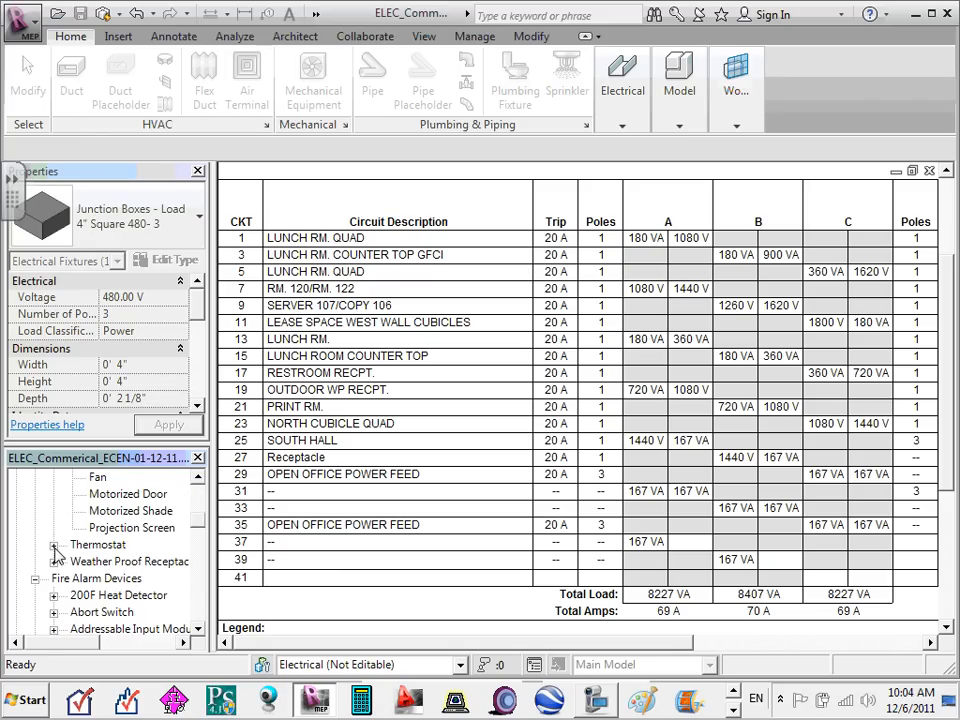
- Look through the device families listed under Fire Alarm Devices, continuing down to the ceiling daylighting sensors
{"action": "scroll", "coordinate": [57, 555], "scroll_direction": "down", "scroll_amount": 1}
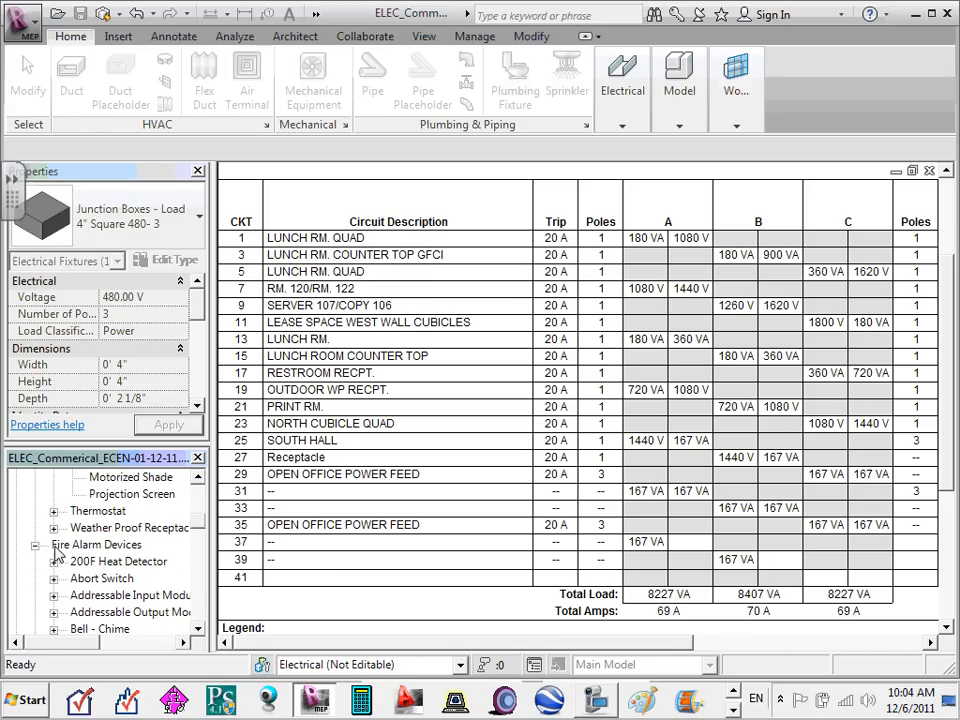
{"action": "scroll", "coordinate": [56, 553], "scroll_direction": "down", "scroll_amount": 2}
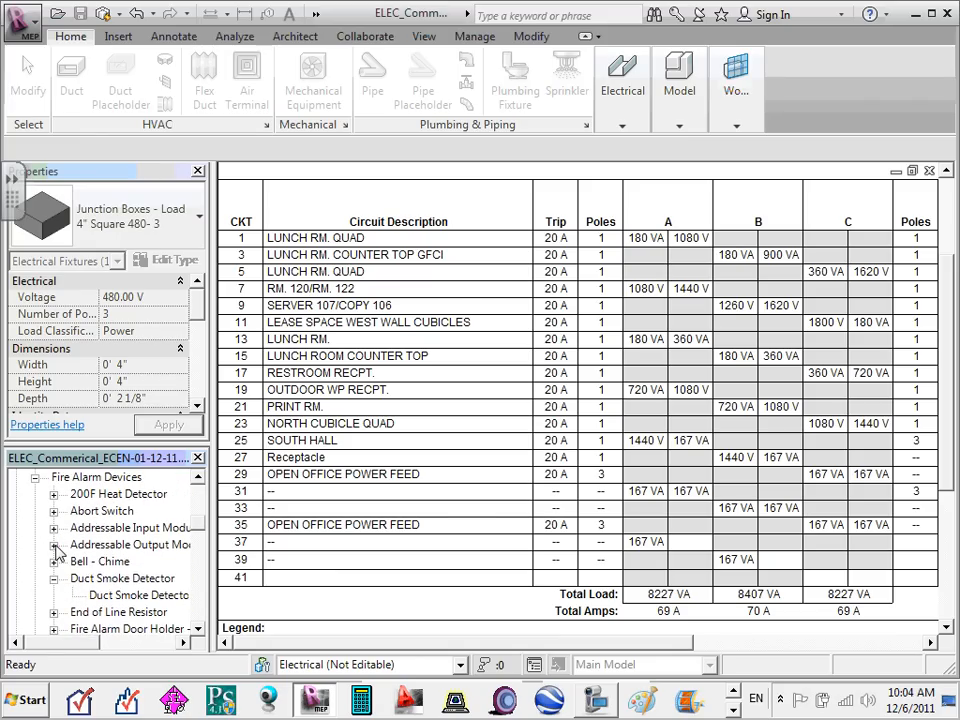
{"action": "scroll", "coordinate": [58, 551], "scroll_direction": "up", "scroll_amount": 2}
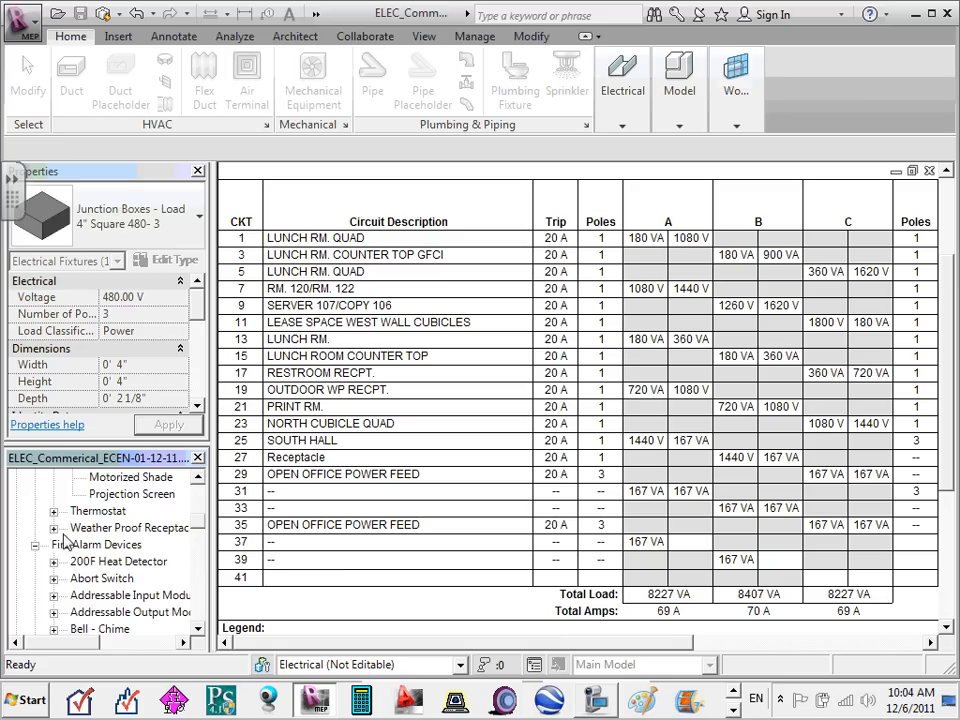
{"action": "scroll", "coordinate": [66, 544], "scroll_direction": "down", "scroll_amount": 4}
{"action": "scroll", "coordinate": [77, 533], "scroll_direction": "down", "scroll_amount": 10}
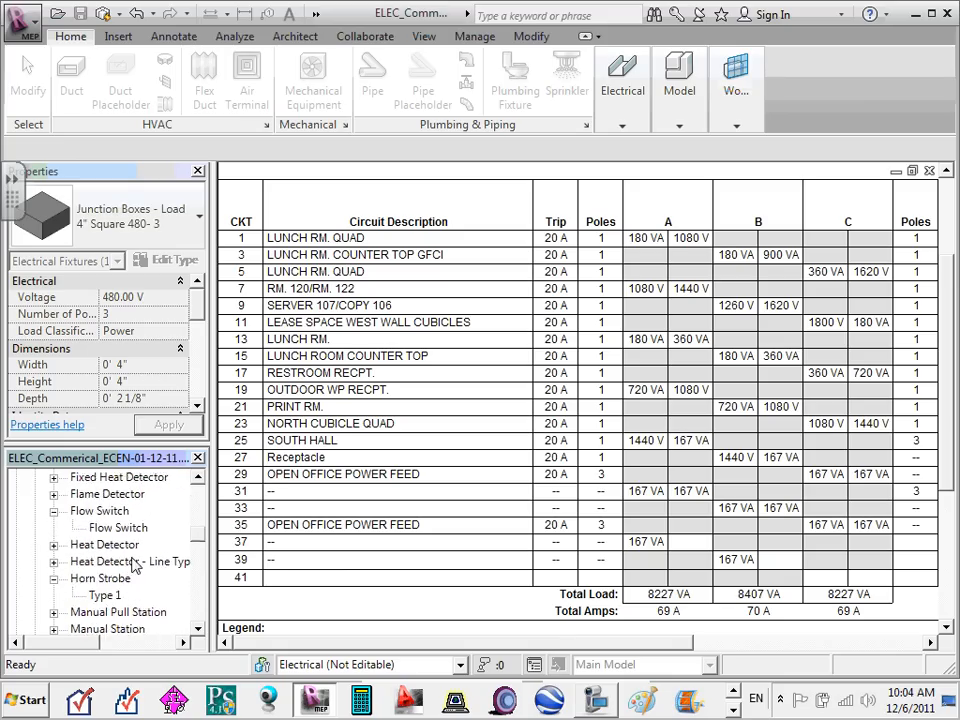
{"action": "scroll", "coordinate": [140, 545], "scroll_direction": "down", "scroll_amount": 2}
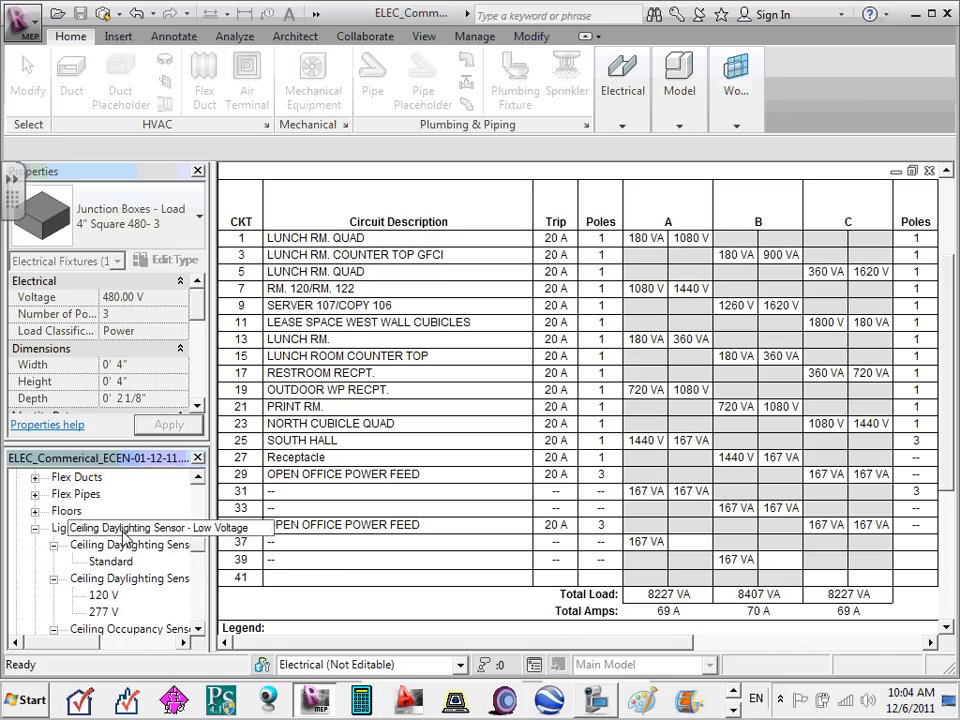
- Expand the second Ceiling Occupancy Sensor family and review the lighting device families down to the wall occupancy sensors
{"action": "scroll", "coordinate": [125, 553], "scroll_direction": "down", "scroll_amount": 2}
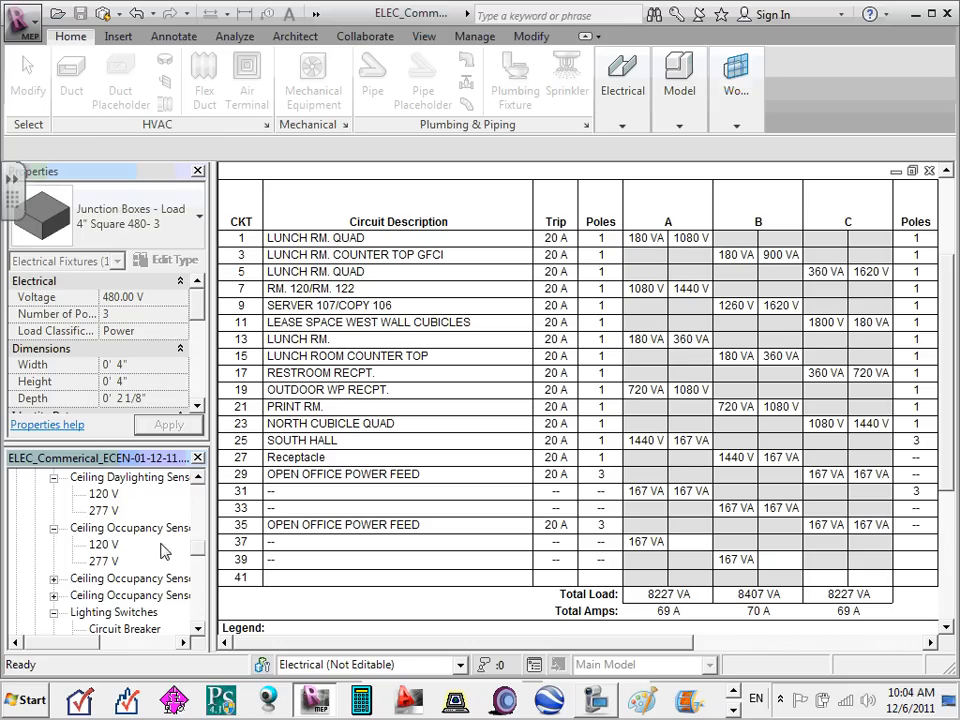
{"action": "left_click", "coordinate": [54, 580]}
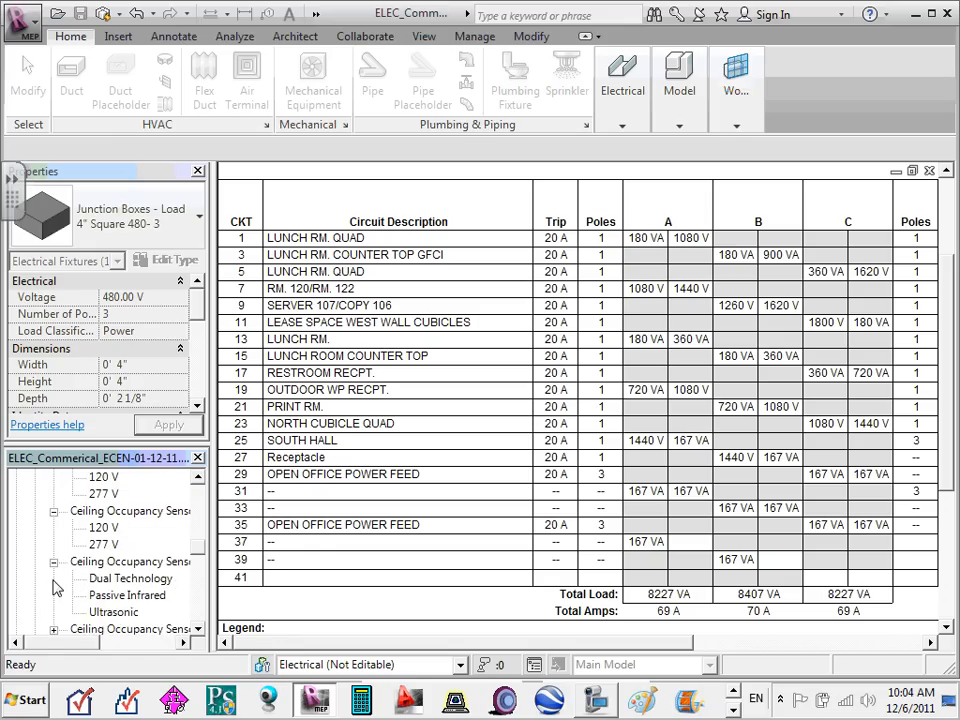
{"action": "scroll", "coordinate": [57, 578], "scroll_direction": "down", "scroll_amount": 4}
{"action": "scroll", "coordinate": [57, 578], "scroll_direction": "down", "scroll_amount": 5}
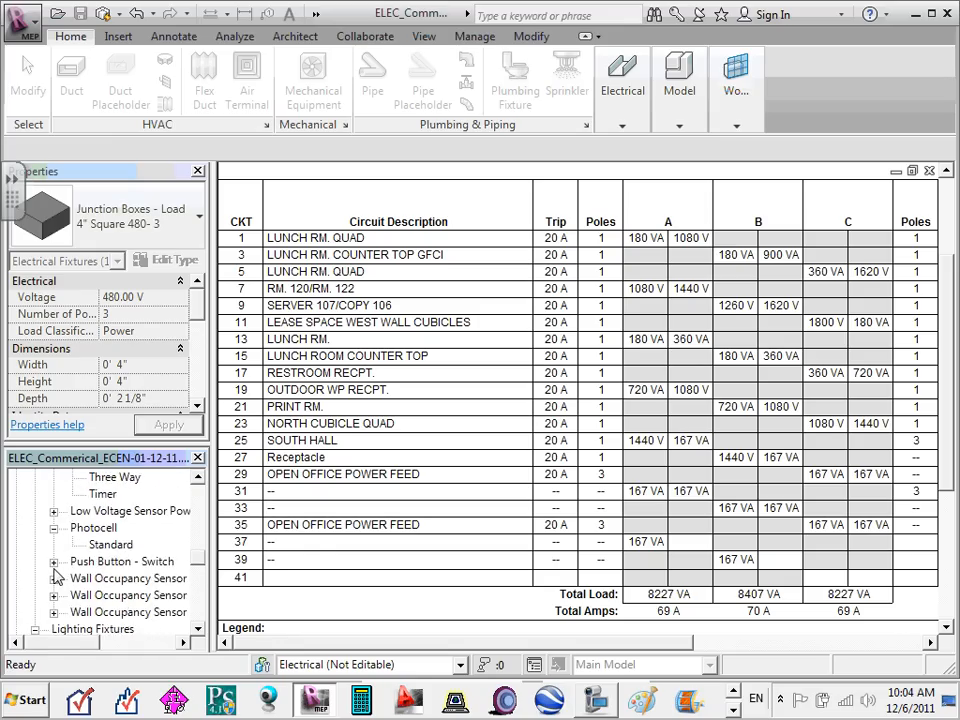
{"action": "scroll", "coordinate": [58, 572], "scroll_direction": "up", "scroll_amount": 1}
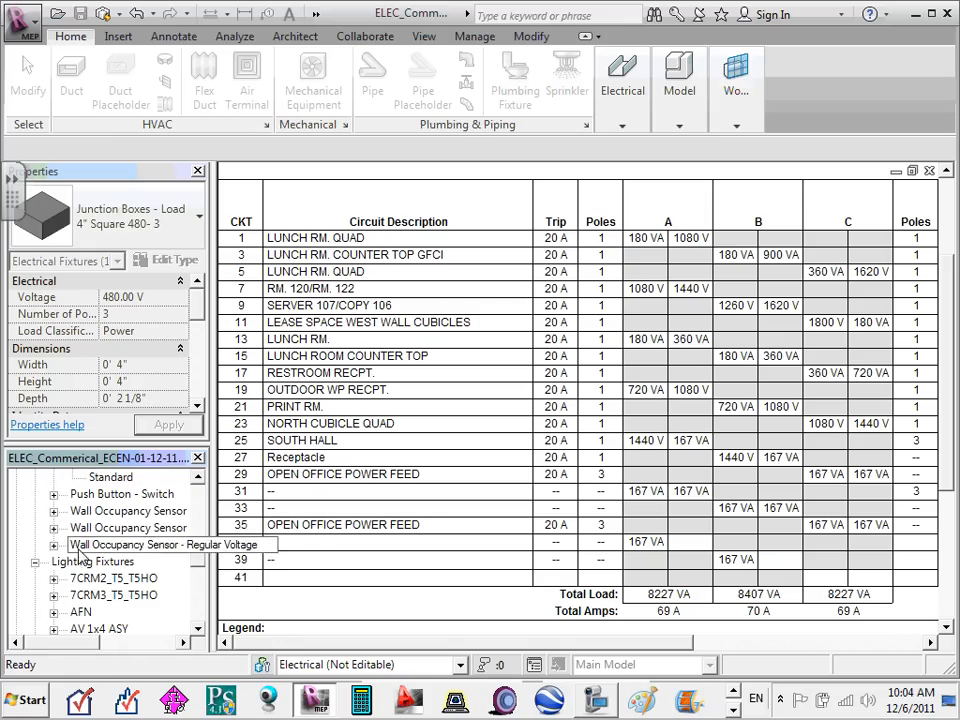
- Highlight the Lighting Fixtures category and look through its families down to the pendant and recessed fixtures
{"action": "left_click", "coordinate": [91, 563]}
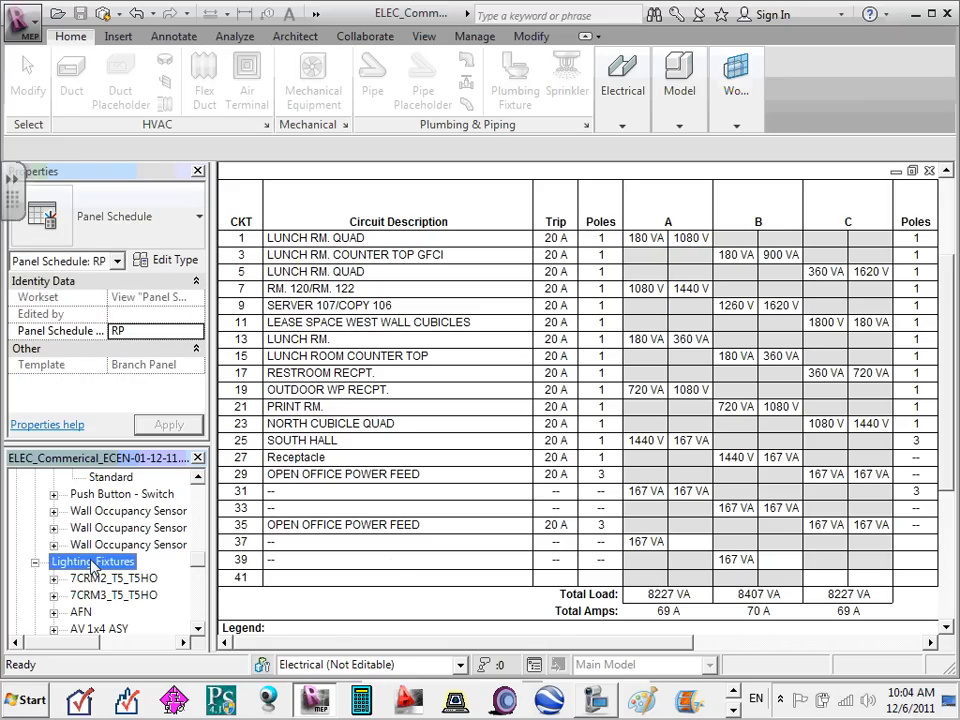
{"action": "scroll", "coordinate": [78, 597], "scroll_direction": "down", "scroll_amount": 2}
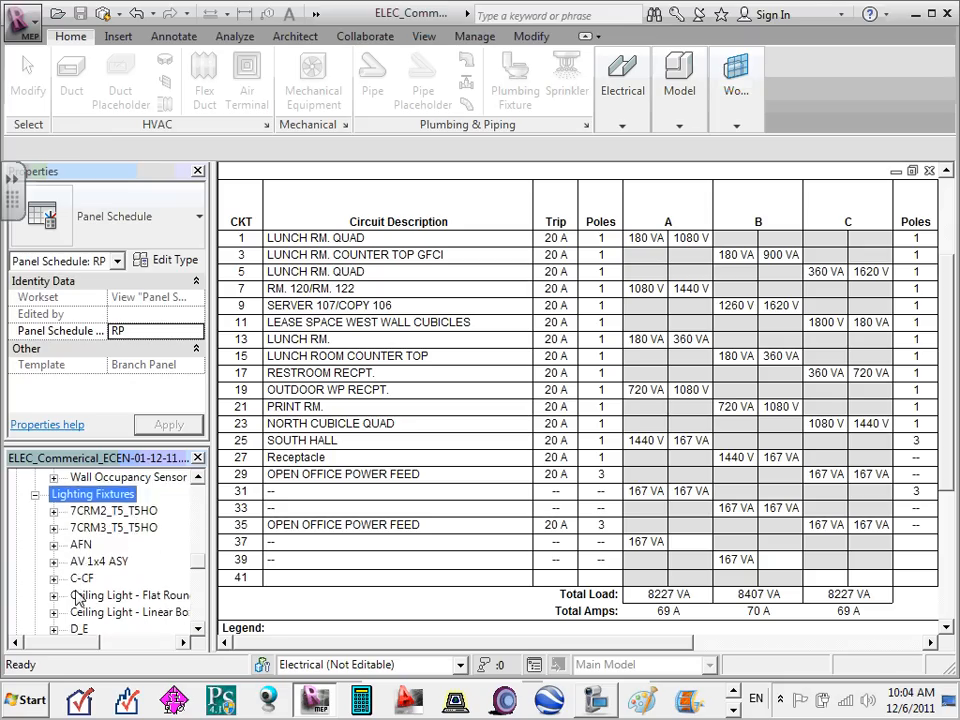
{"action": "scroll", "coordinate": [78, 597], "scroll_direction": "down", "scroll_amount": 8}
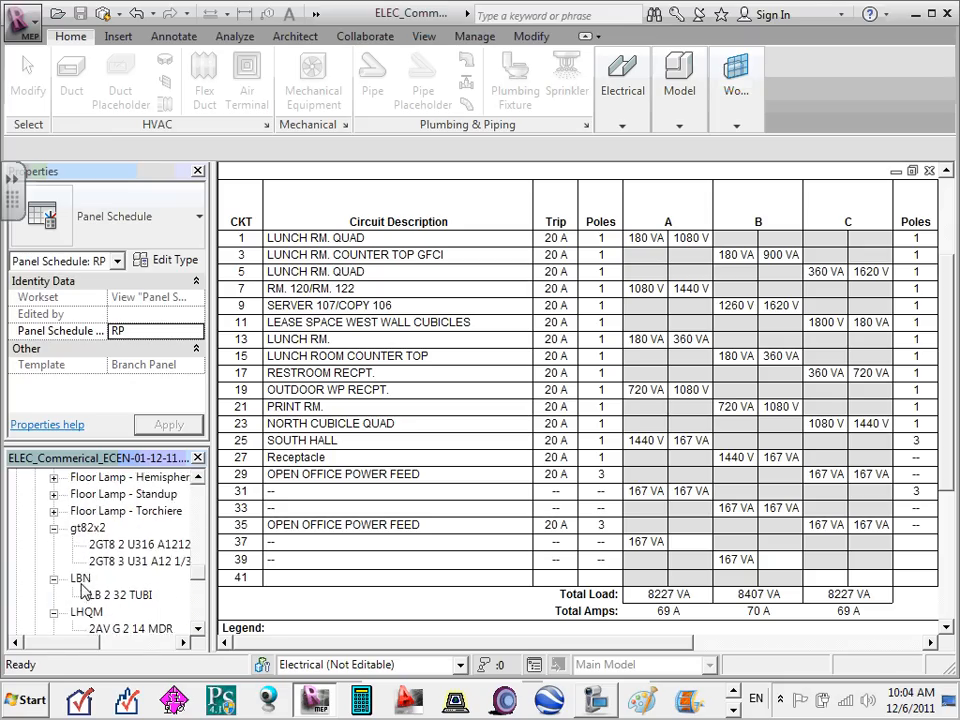
{"action": "scroll", "coordinate": [84, 590], "scroll_direction": "down", "scroll_amount": 4}
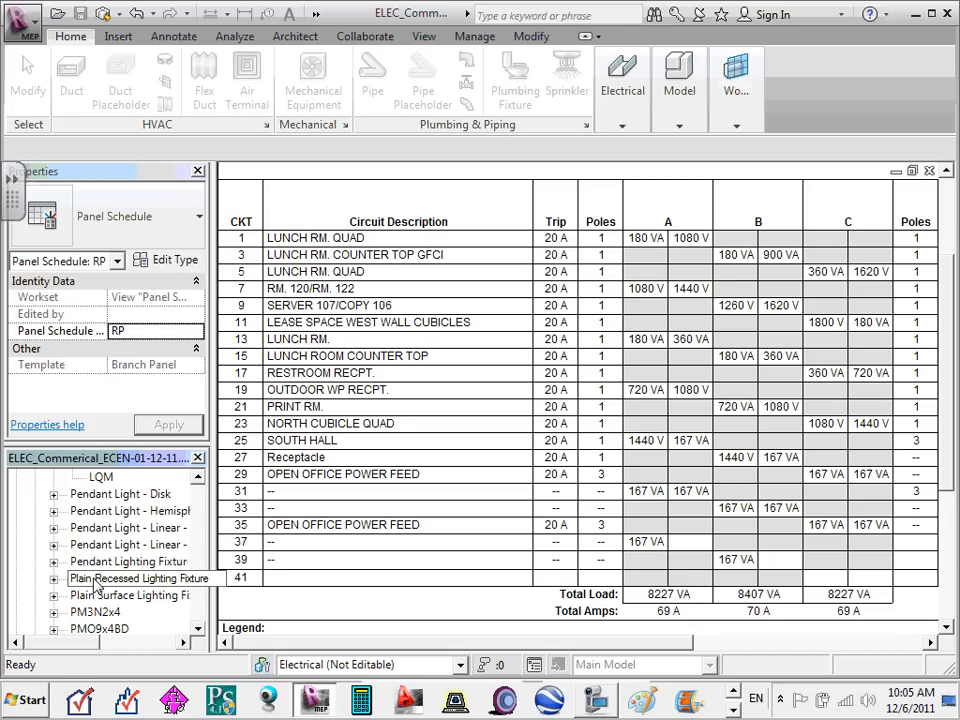
- Look through the remaining Lighting Fixtures families down to the exterior wall pack light and collapse the Families branch
{"action": "scroll", "coordinate": [97, 585], "scroll_direction": "down", "scroll_amount": 12}
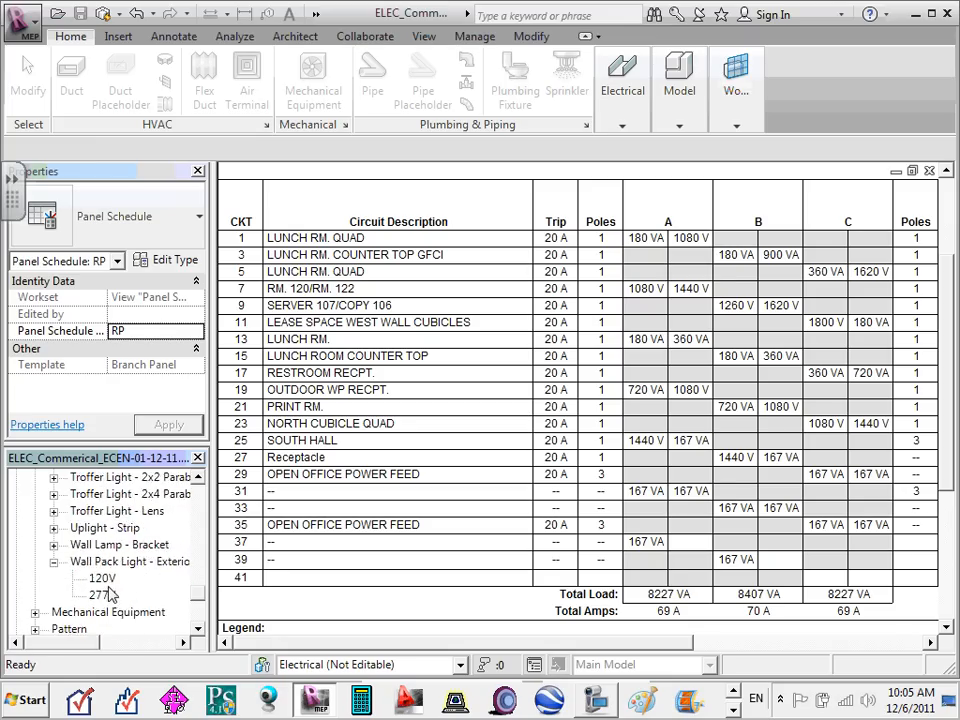
{"action": "scroll", "coordinate": [117, 595], "scroll_direction": "up", "scroll_amount": 8}
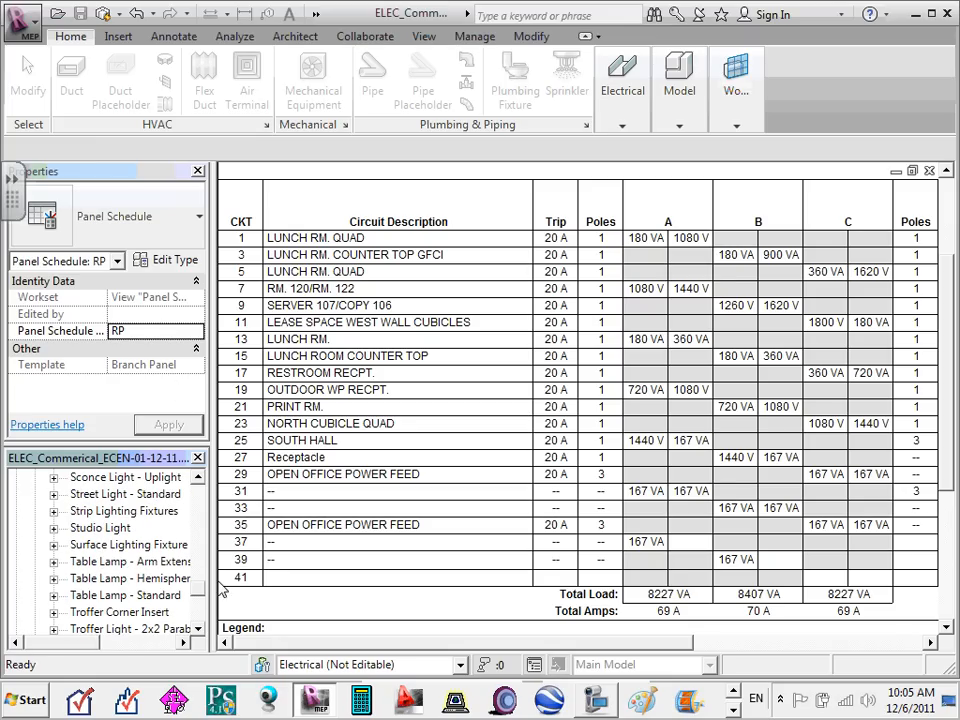
{"action": "left_click_drag", "start_coordinate": [203, 600], "coordinate": [199, 482]}
{"action": "scroll", "coordinate": [118, 606], "scroll_direction": "down", "scroll_amount": 2}
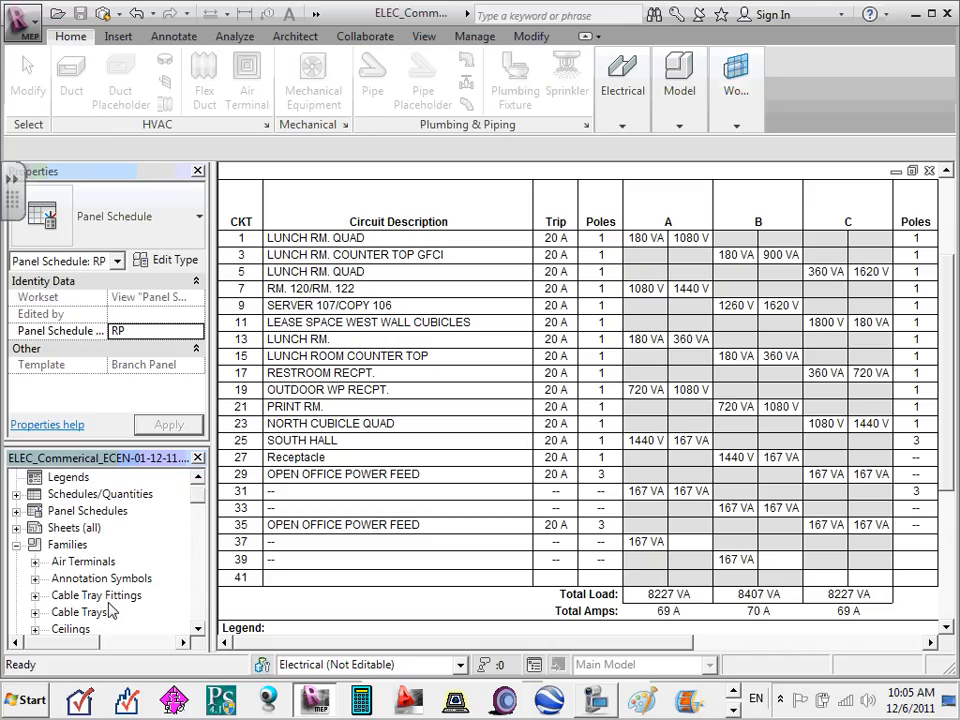
{"action": "left_click", "coordinate": [16, 545]}
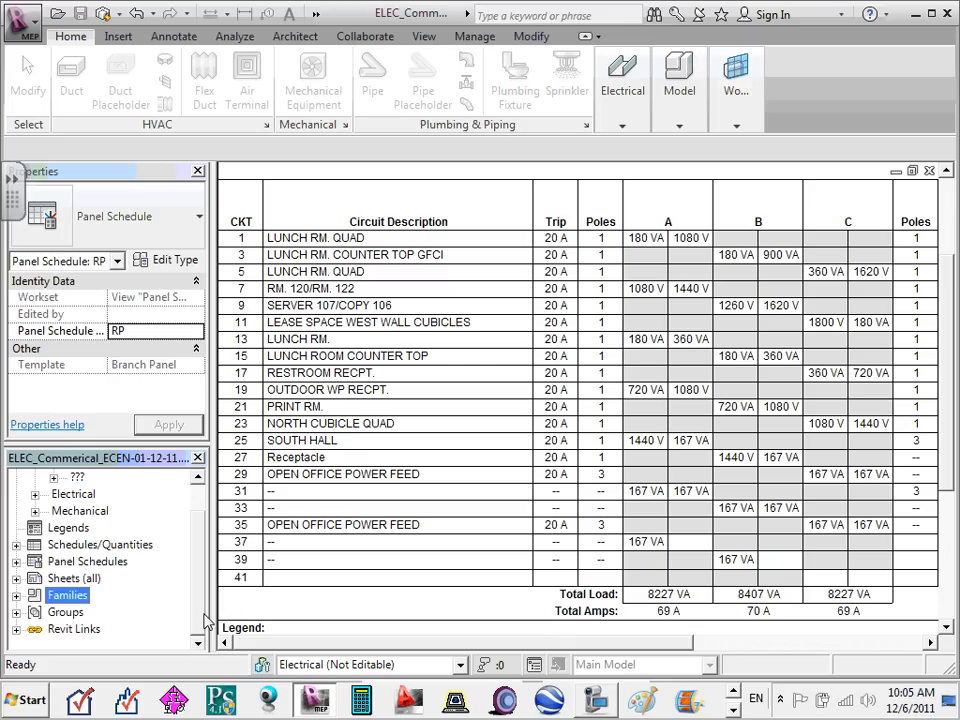
- Check the Detail and Model entries under Groups, and expand Revit Links to view the linked architectural model
{"action": "left_click", "coordinate": [16, 611]}
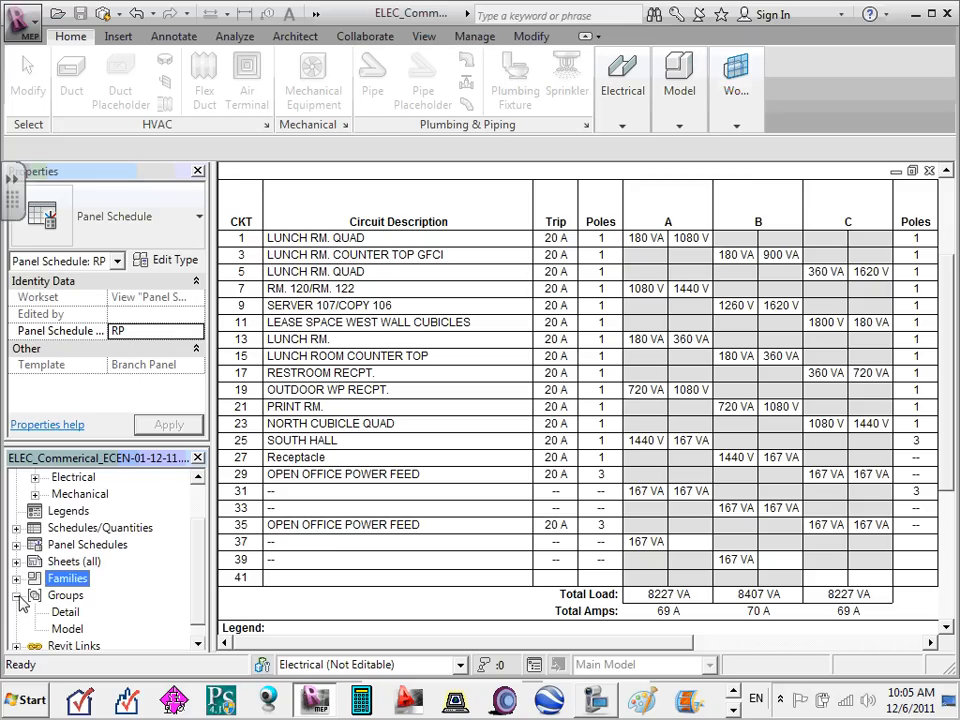
{"action": "left_click", "coordinate": [16, 595]}
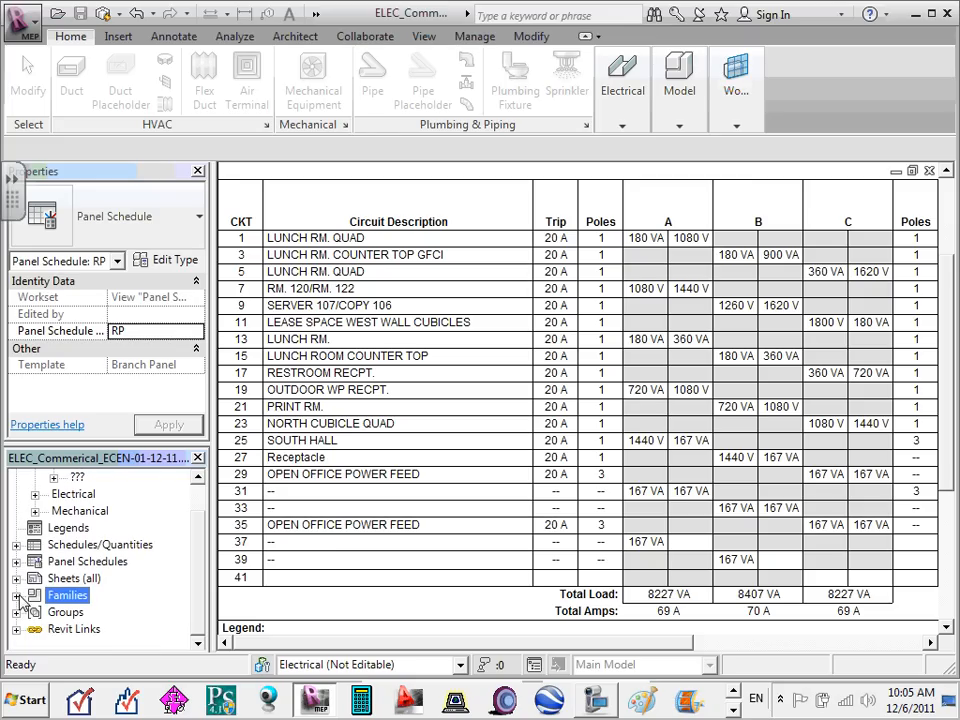
{"action": "left_click", "coordinate": [62, 631]}
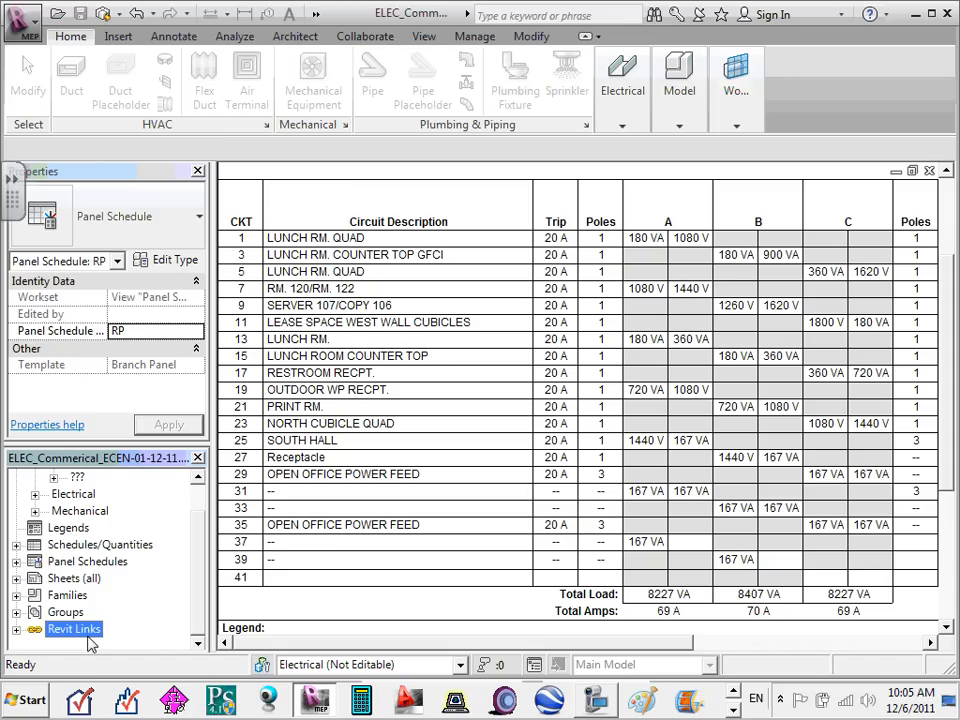
{"action": "left_click", "coordinate": [16, 628]}
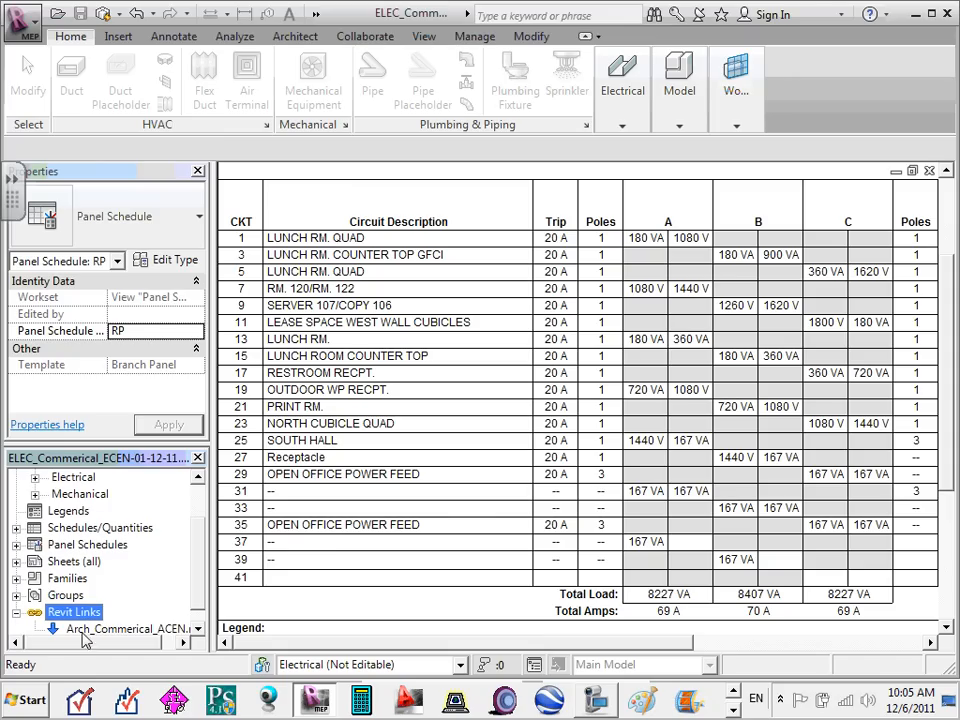
{"action": "left_click", "coordinate": [198, 629]}
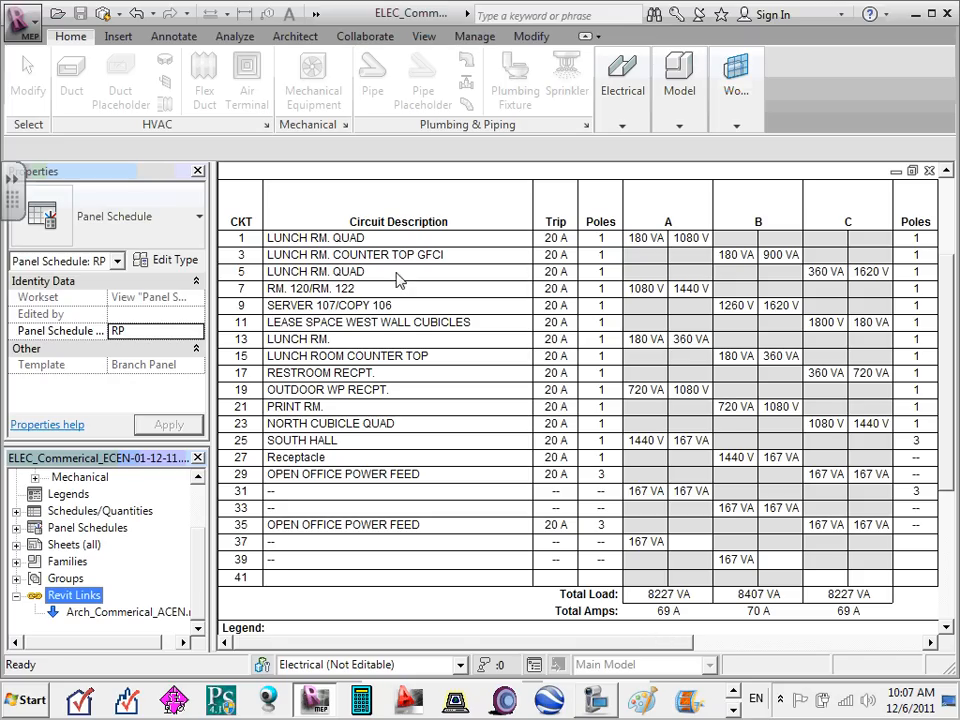
- Open the 1-Power floor plan from the Electrical power views and dismiss the incompatible central model message
{"action": "scroll", "coordinate": [199, 537], "scroll_direction": "up", "scroll_amount": 1}
{"action": "scroll", "coordinate": [199, 537], "scroll_direction": "up", "scroll_amount": 3}
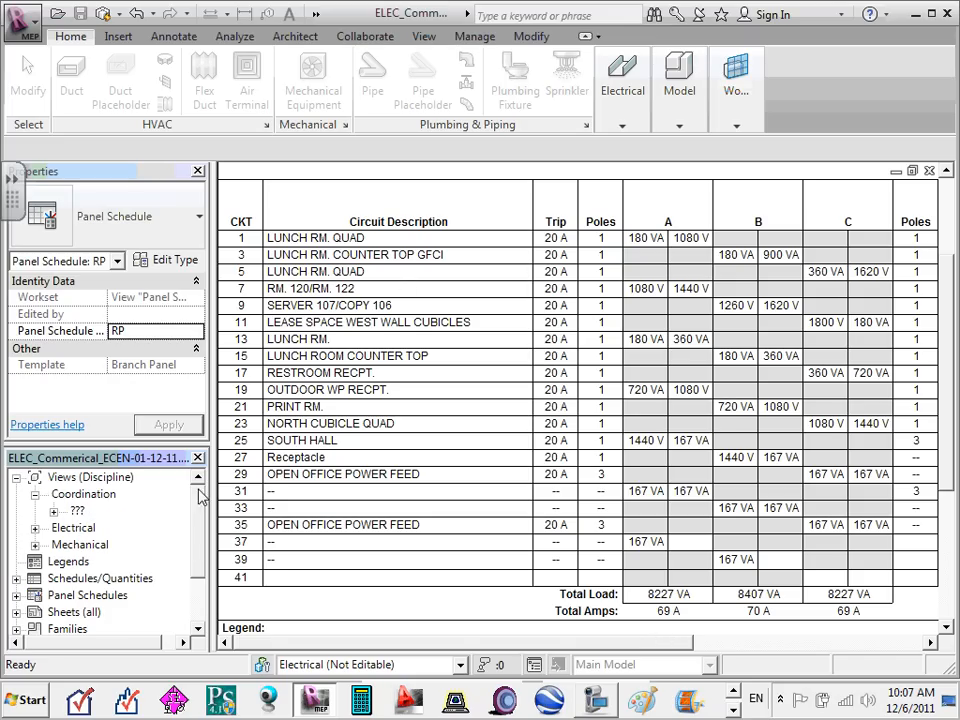
{"action": "double_click", "coordinate": [75, 528]}
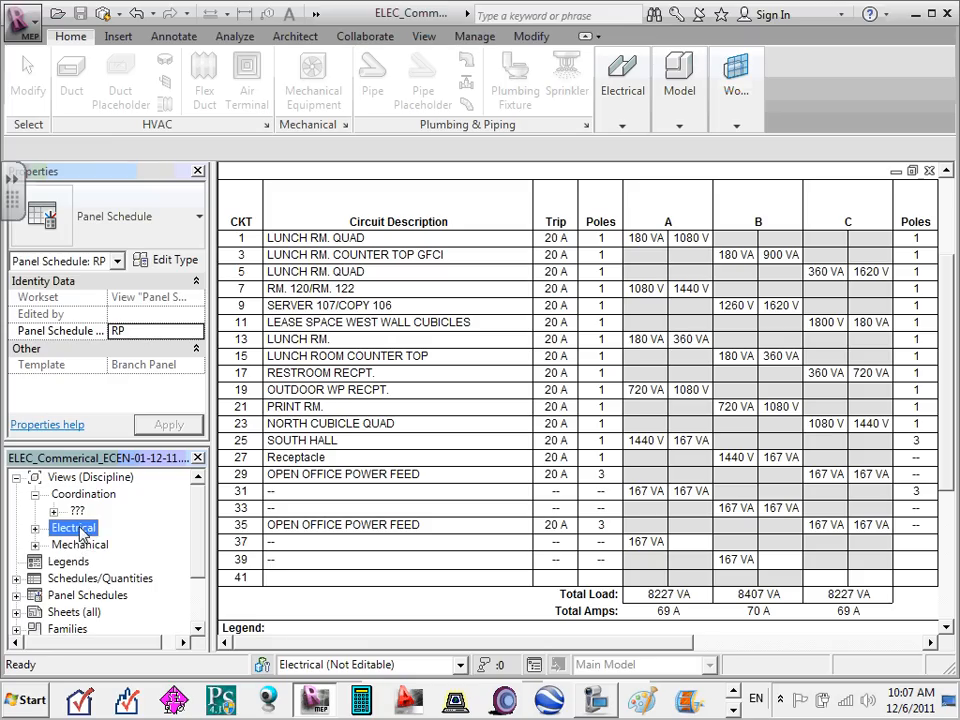
{"action": "scroll", "coordinate": [84, 548], "scroll_direction": "down", "scroll_amount": 4}
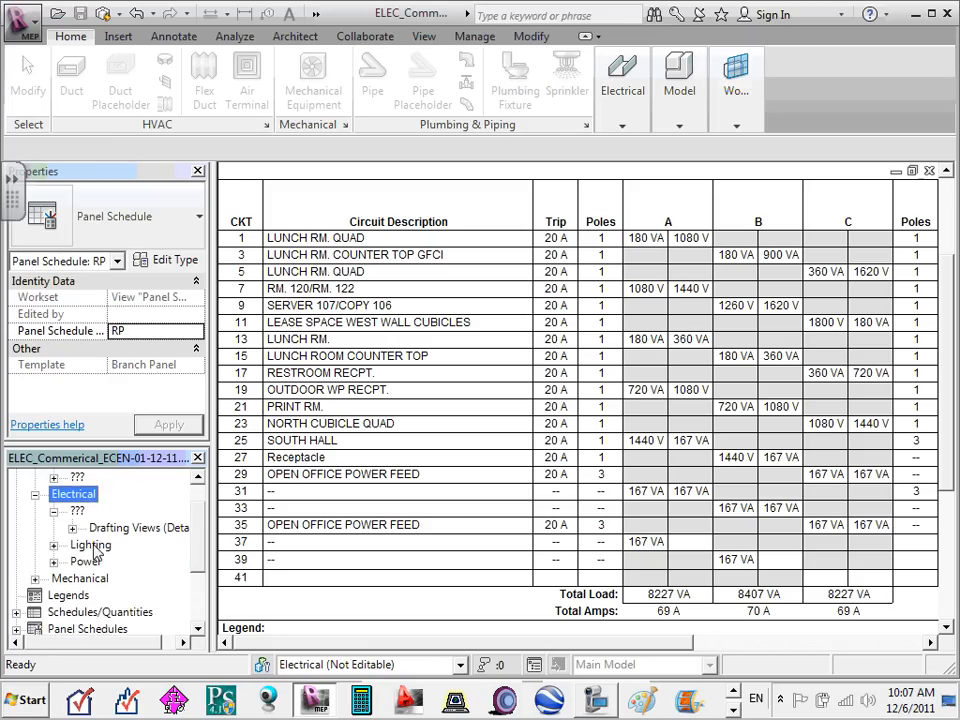
{"action": "scroll", "coordinate": [66, 560], "scroll_direction": "up", "scroll_amount": 1}
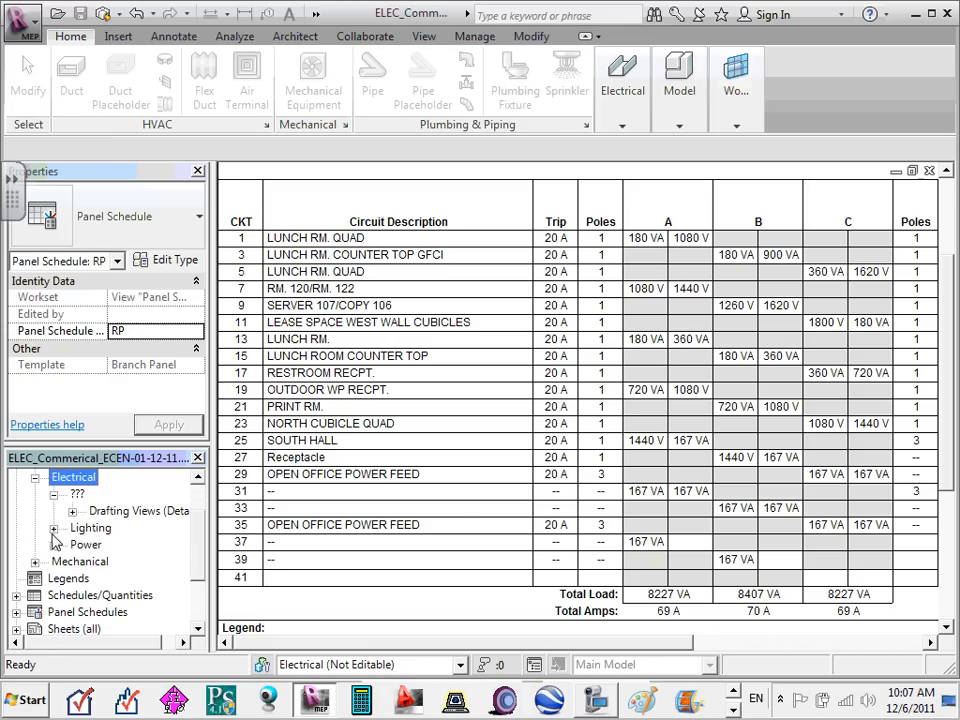
{"action": "left_click", "coordinate": [53, 545]}
{"action": "double_click", "coordinate": [127, 527]}
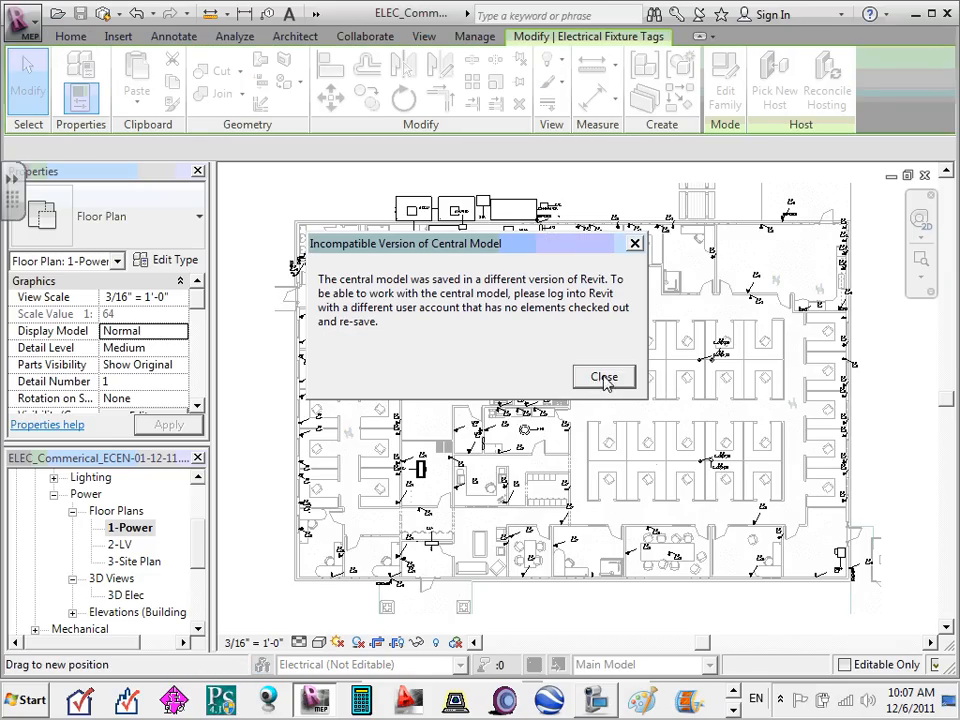
{"action": "left_click", "coordinate": [603, 376]}
{"action": "left_click", "coordinate": [617, 196]}
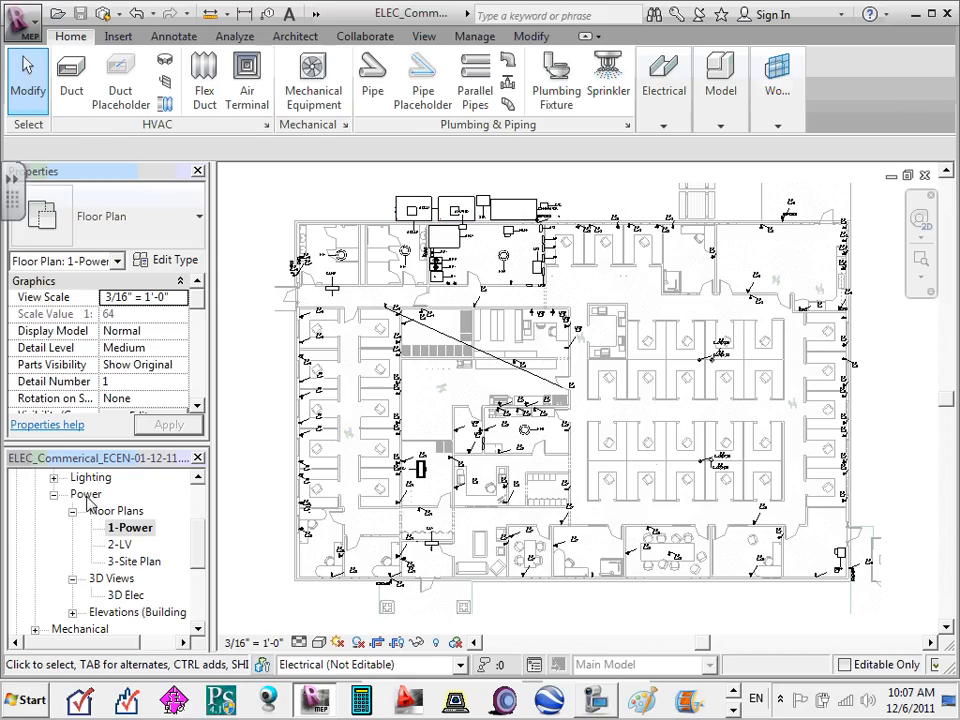
- Collapse the Power branch and review the discipline groups under Views before collapsing the whole Views branch
{"action": "left_click", "coordinate": [54, 496]}
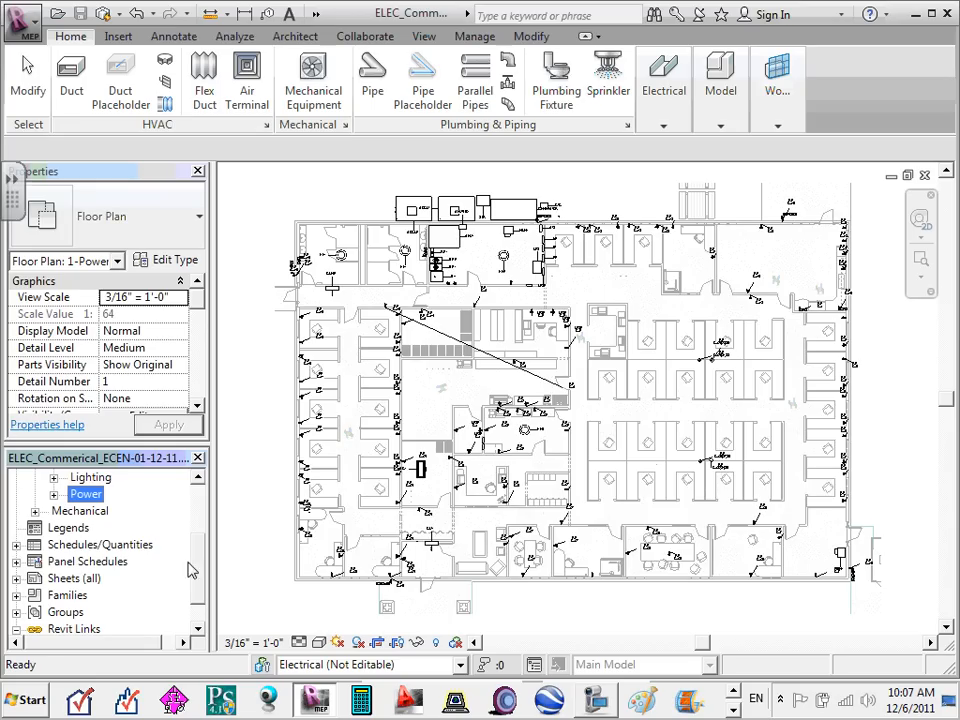
{"action": "scroll", "coordinate": [195, 560], "scroll_direction": "up", "scroll_amount": 2}
{"action": "left_click", "coordinate": [16, 477]}
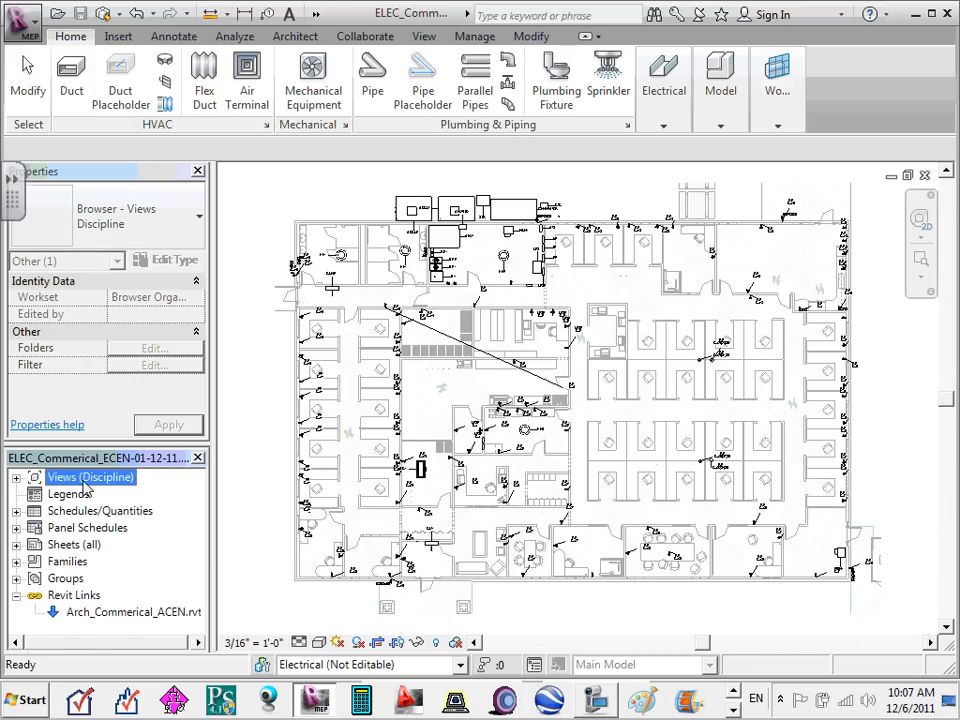
{"action": "left_click", "coordinate": [16, 477]}
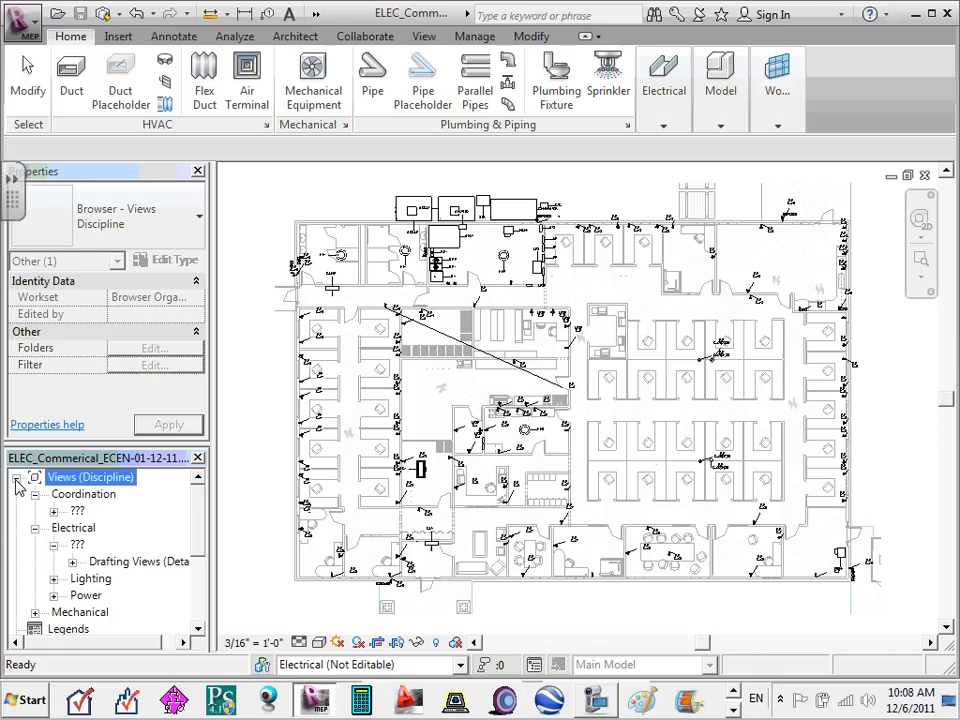
{"action": "left_click", "coordinate": [52, 525]}
{"action": "left_click", "coordinate": [16, 477]}
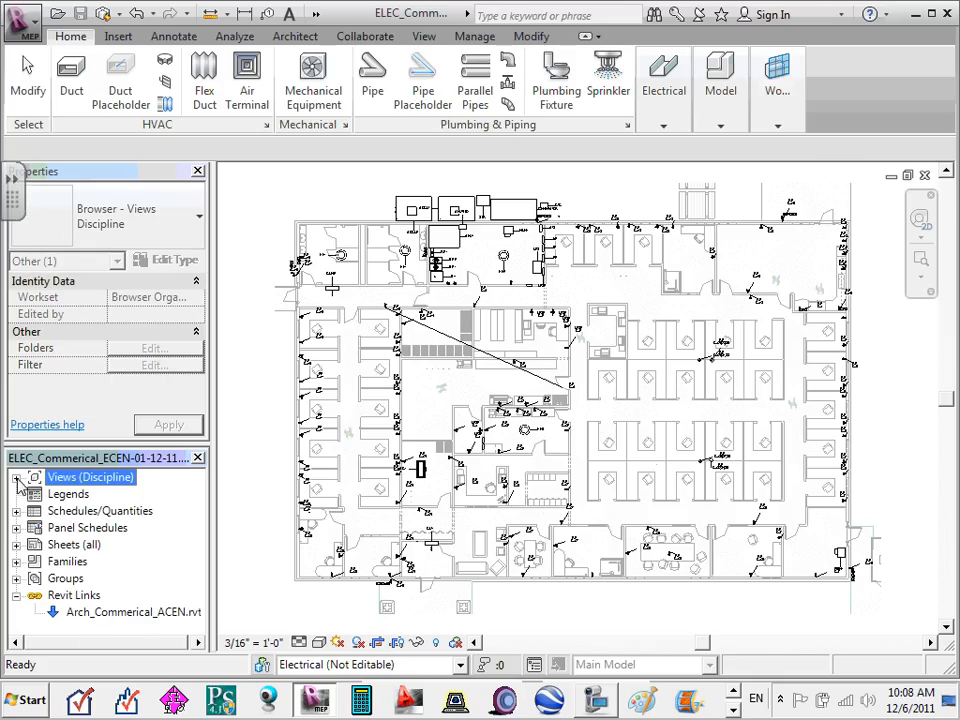
- Highlight the main project browser categories one after another, from schedules and sheets to Legends, and collapse Revit Links
{"action": "left_click", "coordinate": [70, 512]}
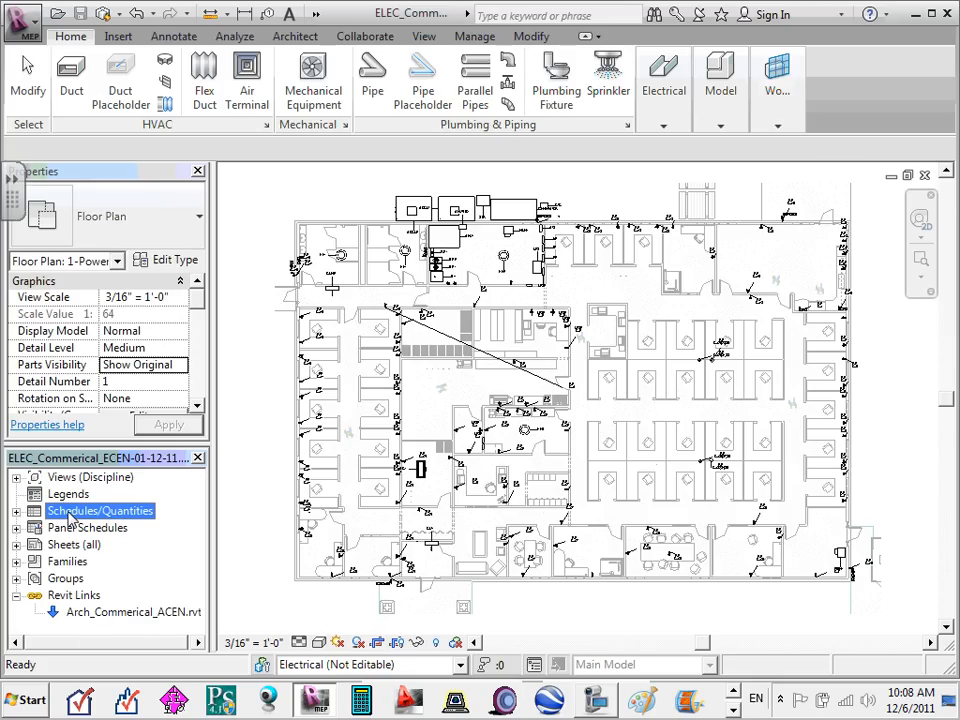
{"action": "left_click", "coordinate": [74, 531]}
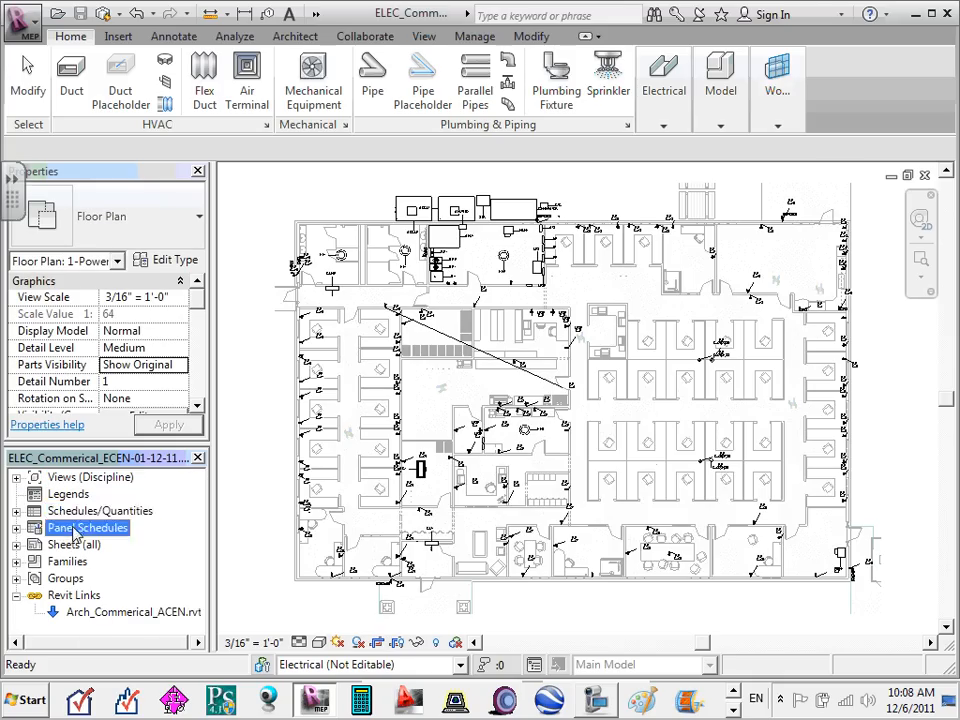
{"action": "left_click", "coordinate": [64, 545]}
{"action": "left_click", "coordinate": [64, 563]}
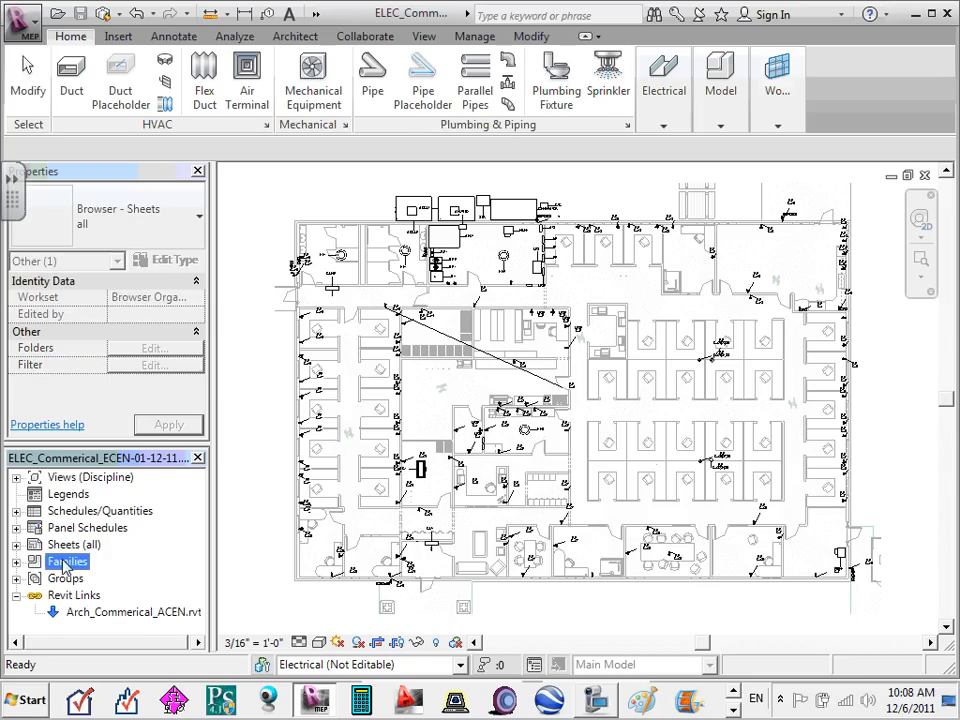
{"action": "left_click", "coordinate": [68, 595]}
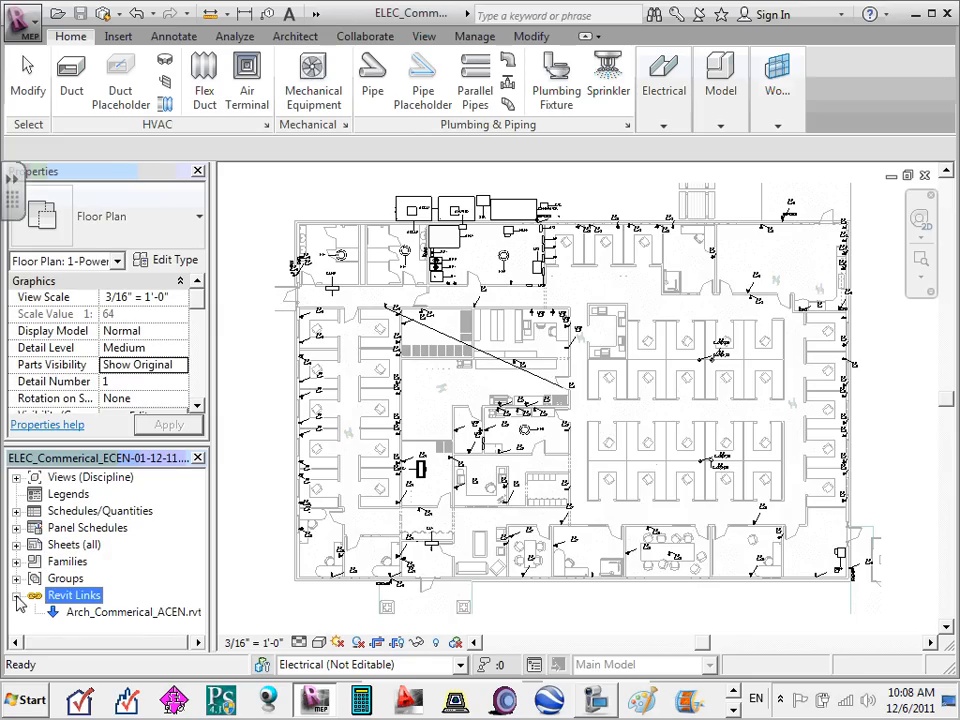
{"action": "left_click", "coordinate": [16, 596]}
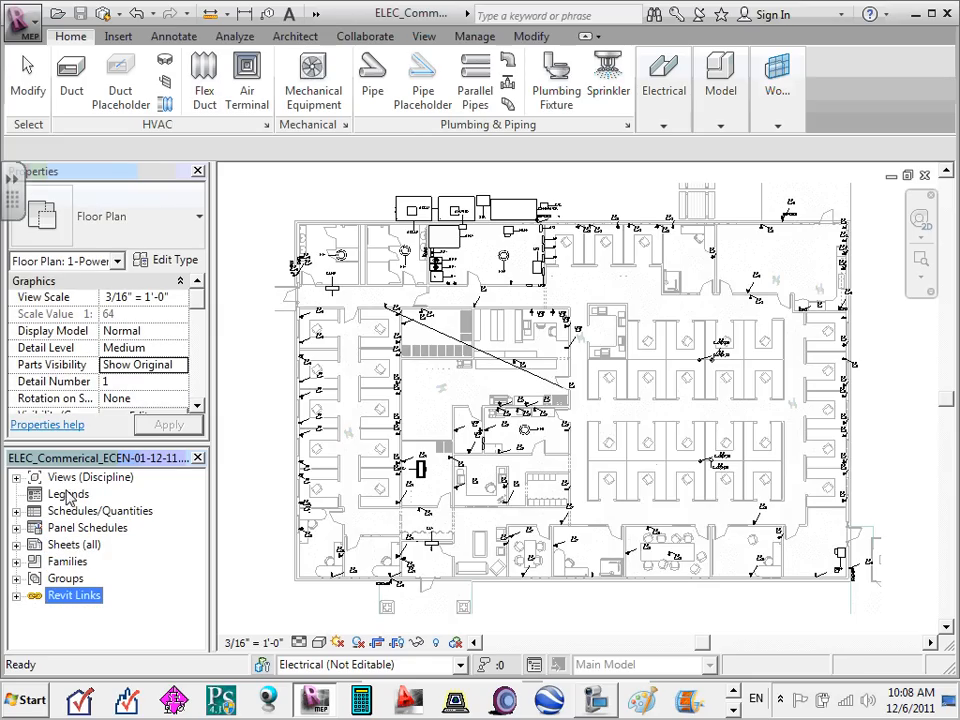
{"action": "left_click", "coordinate": [68, 495]}
{"action": "left_click", "coordinate": [84, 511]}
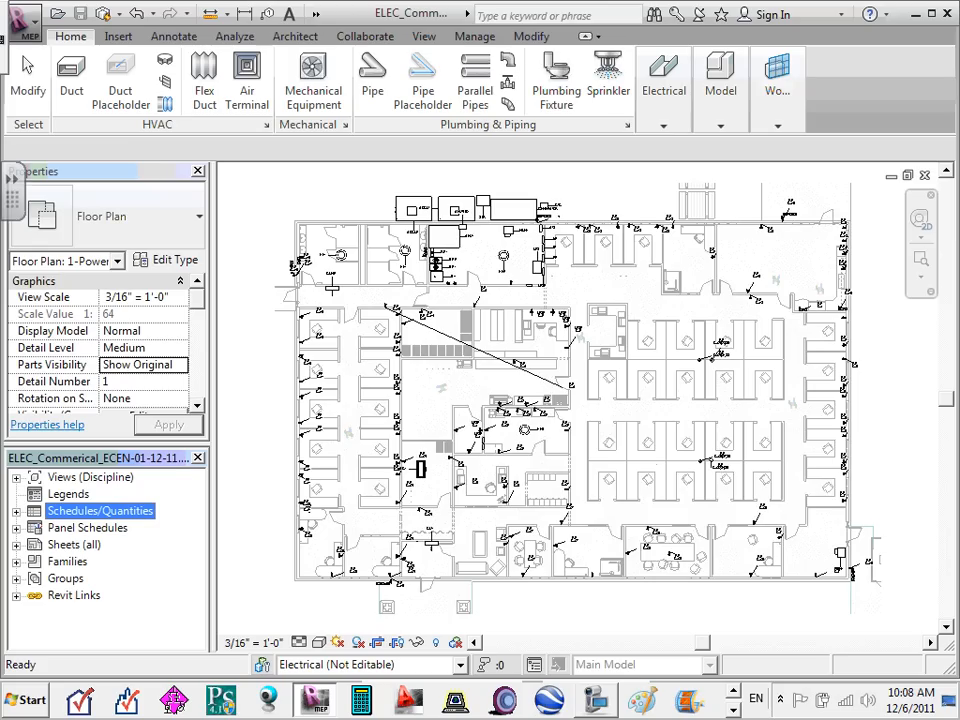
- Expand Families and examine the type properties of the Plain Data Outlet under Data Devices, leaving them unchanged
{"action": "left_click", "coordinate": [17, 561]}
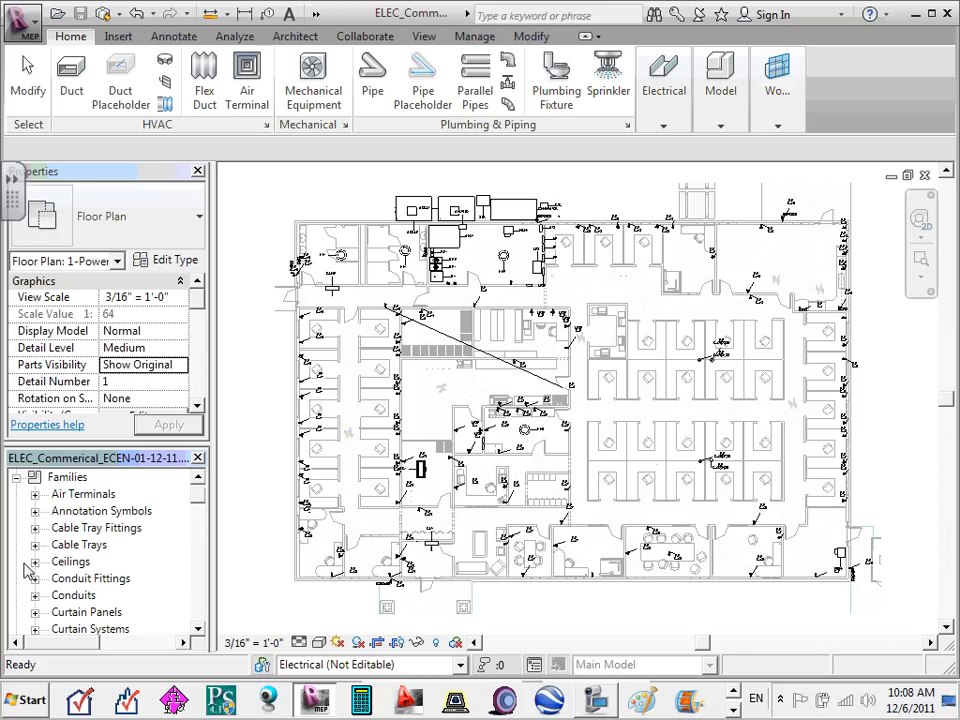
{"action": "scroll", "coordinate": [35, 547], "scroll_direction": "up", "scroll_amount": 1}
{"action": "scroll", "coordinate": [36, 547], "scroll_direction": "down", "scroll_amount": 3}
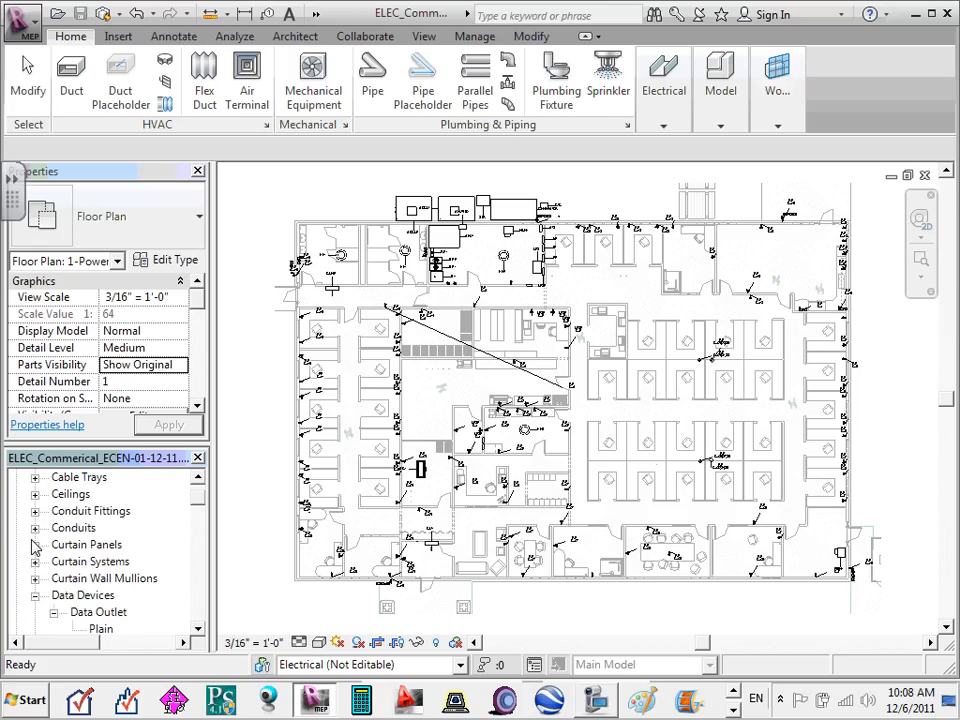
{"action": "scroll", "coordinate": [35, 547], "scroll_direction": "down", "scroll_amount": 3}
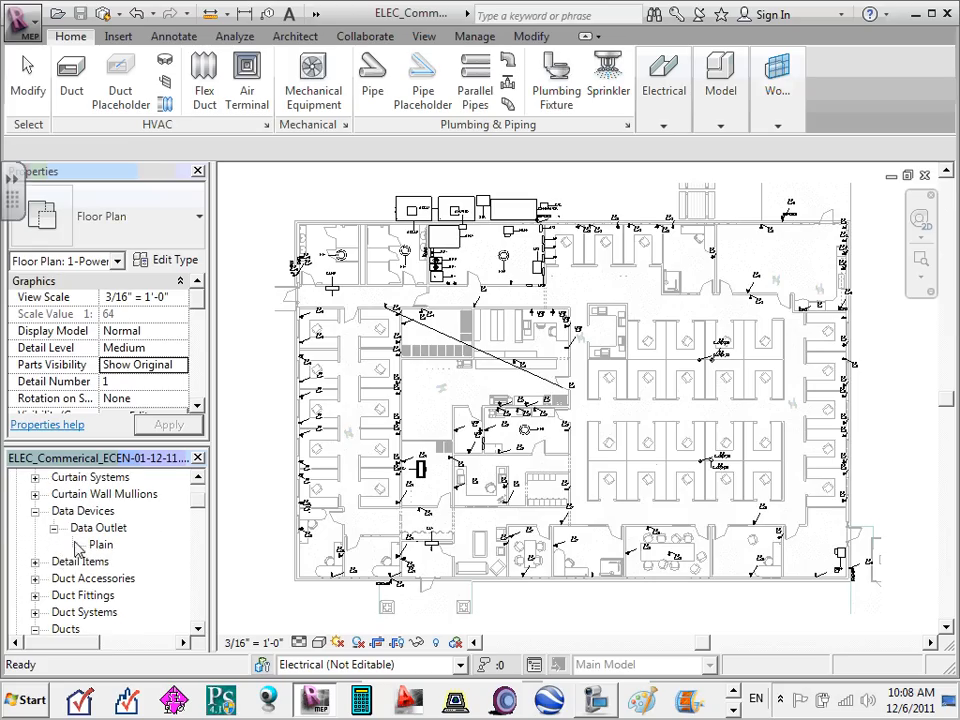
{"action": "left_click", "coordinate": [101, 545]}
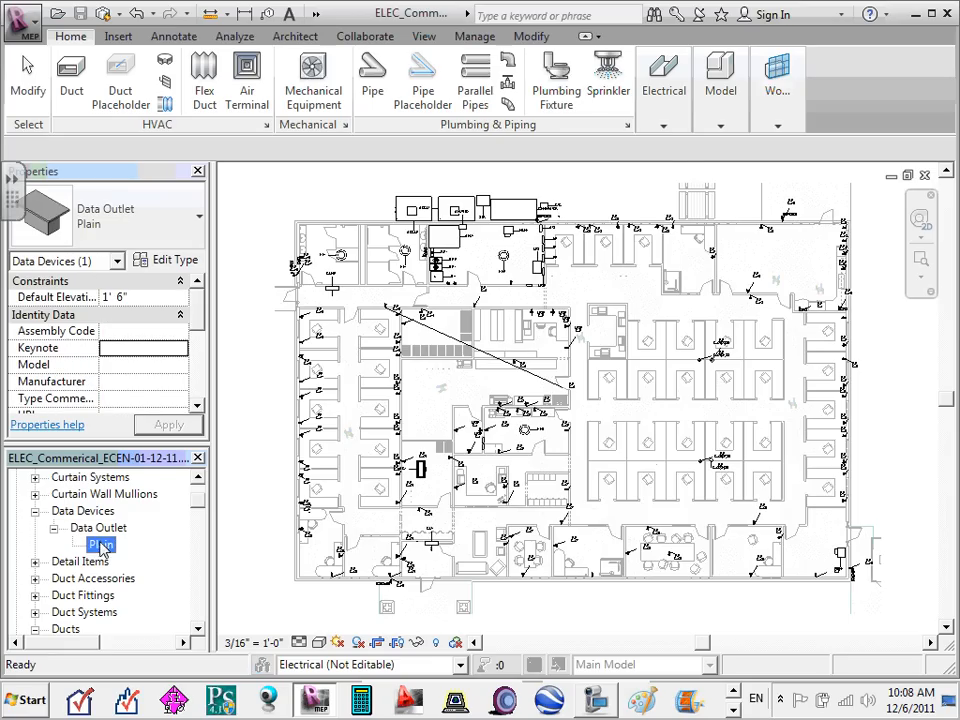
{"action": "double_click", "coordinate": [101, 545]}
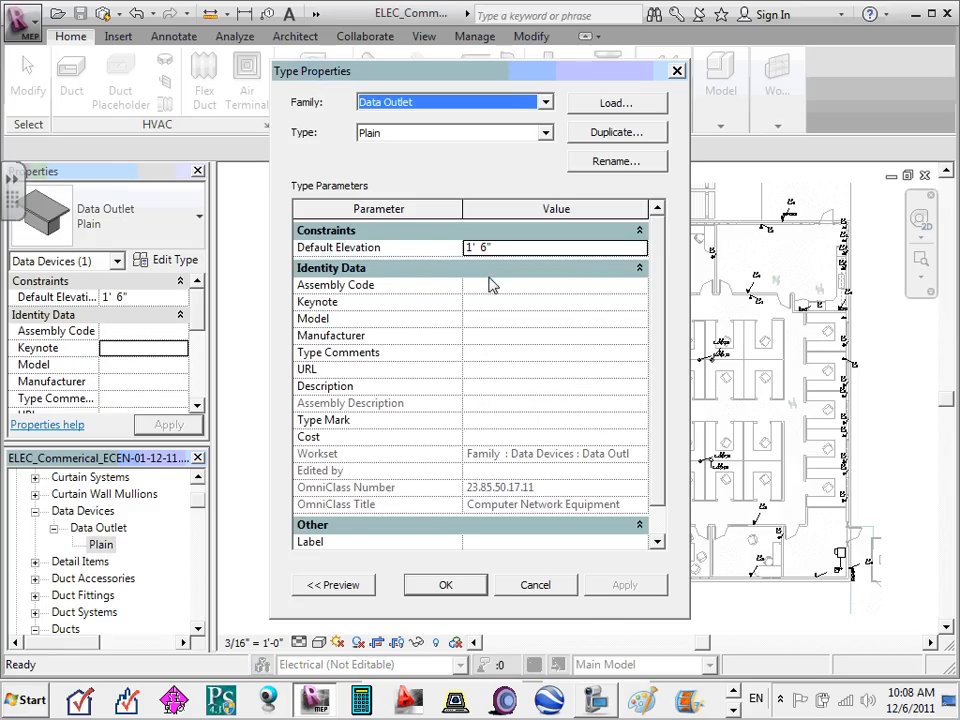
{"action": "left_click", "coordinate": [535, 585]}
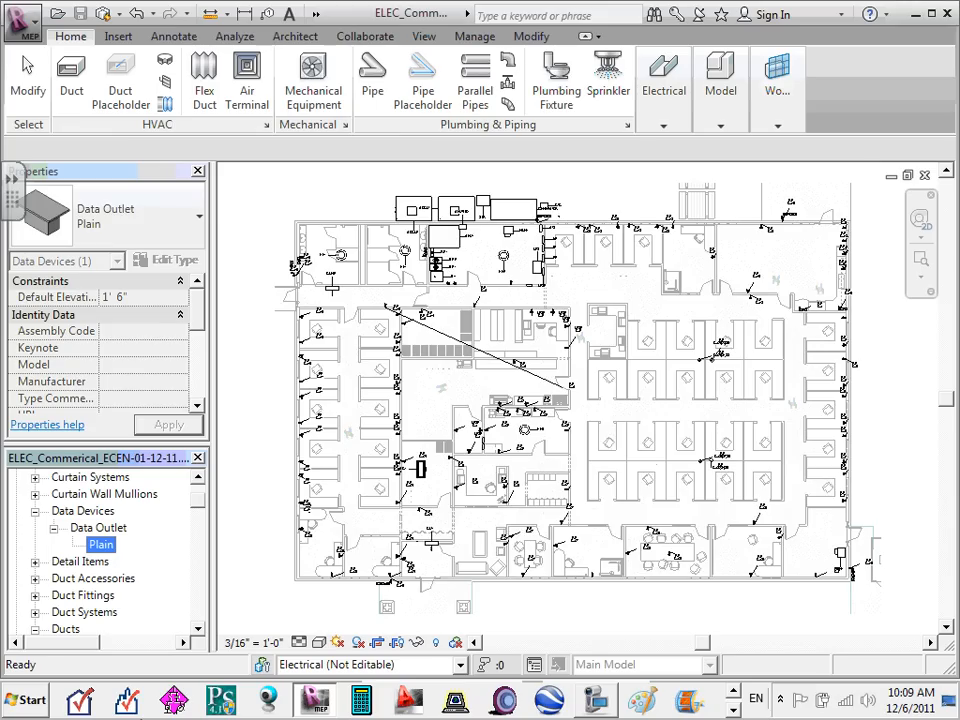
- Look through the electrical fixture families down to Lighting Devices and select the ceiling daylighting sensor's 277 V type
{"action": "scroll", "coordinate": [82, 603], "scroll_direction": "down", "scroll_amount": 1}
{"action": "scroll", "coordinate": [82, 603], "scroll_direction": "down", "scroll_amount": 4}
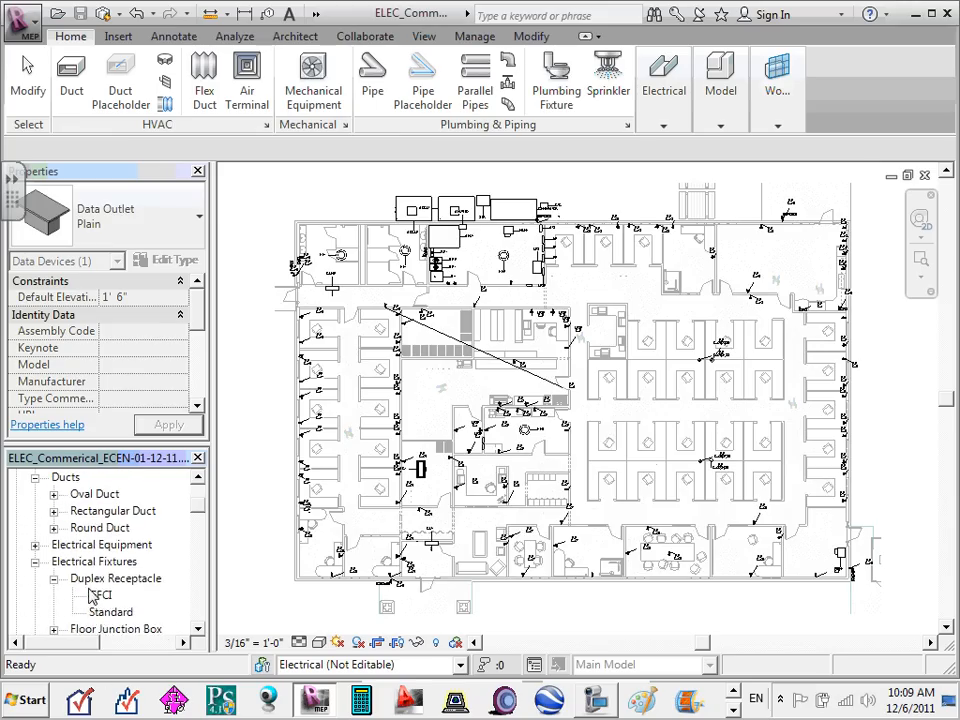
{"action": "scroll", "coordinate": [112, 585], "scroll_direction": "down", "scroll_amount": 4}
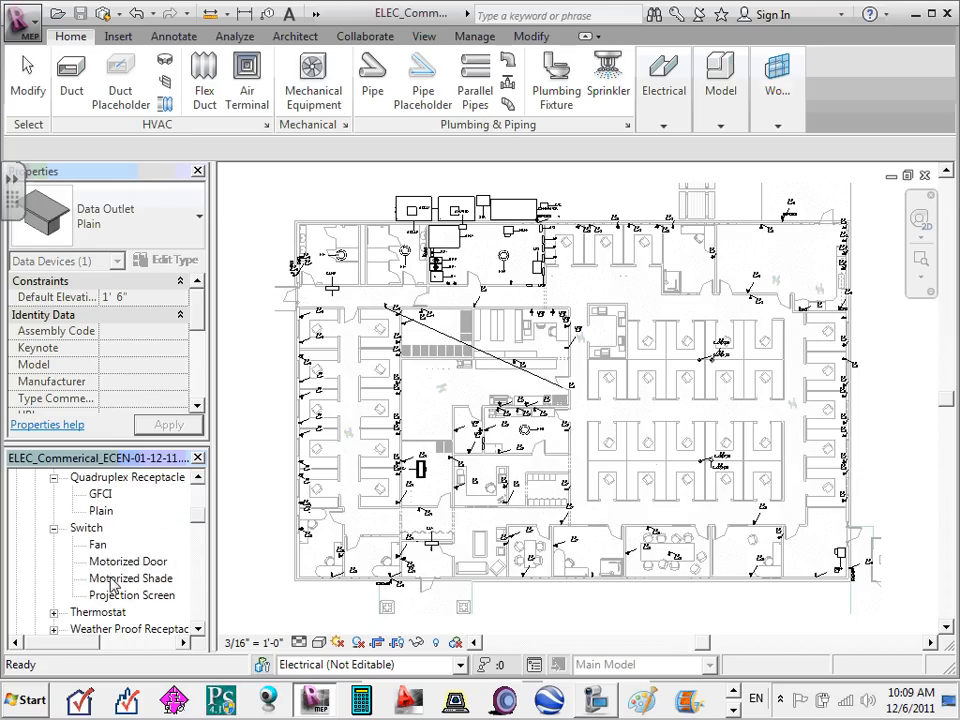
{"action": "scroll", "coordinate": [51, 572], "scroll_direction": "down", "scroll_amount": 2}
{"action": "scroll", "coordinate": [70, 566], "scroll_direction": "down", "scroll_amount": 12}
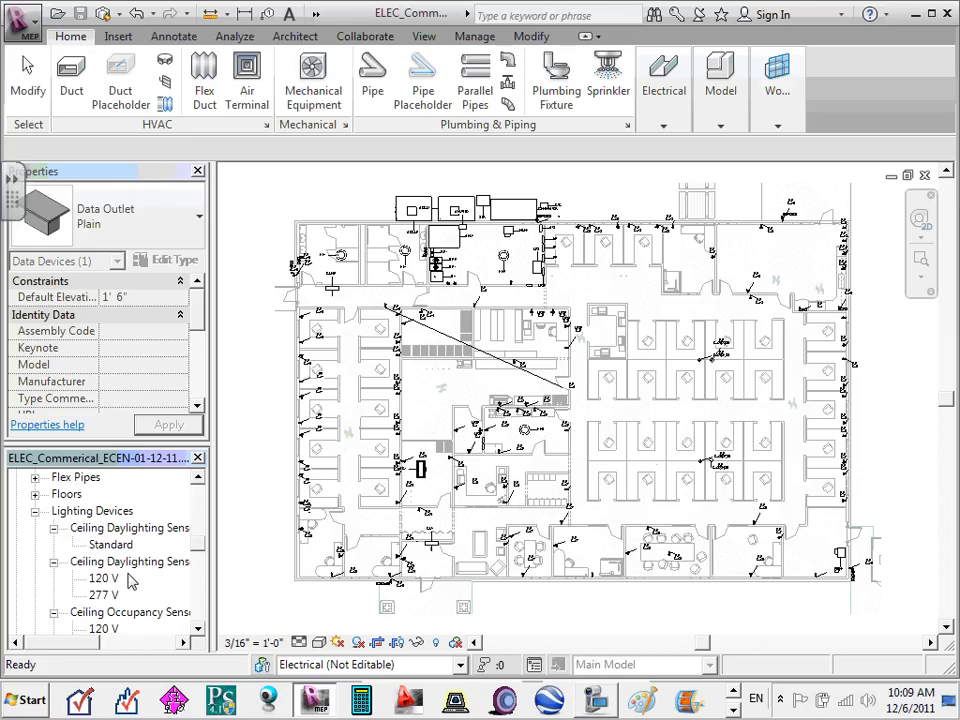
{"action": "left_click", "coordinate": [104, 595]}
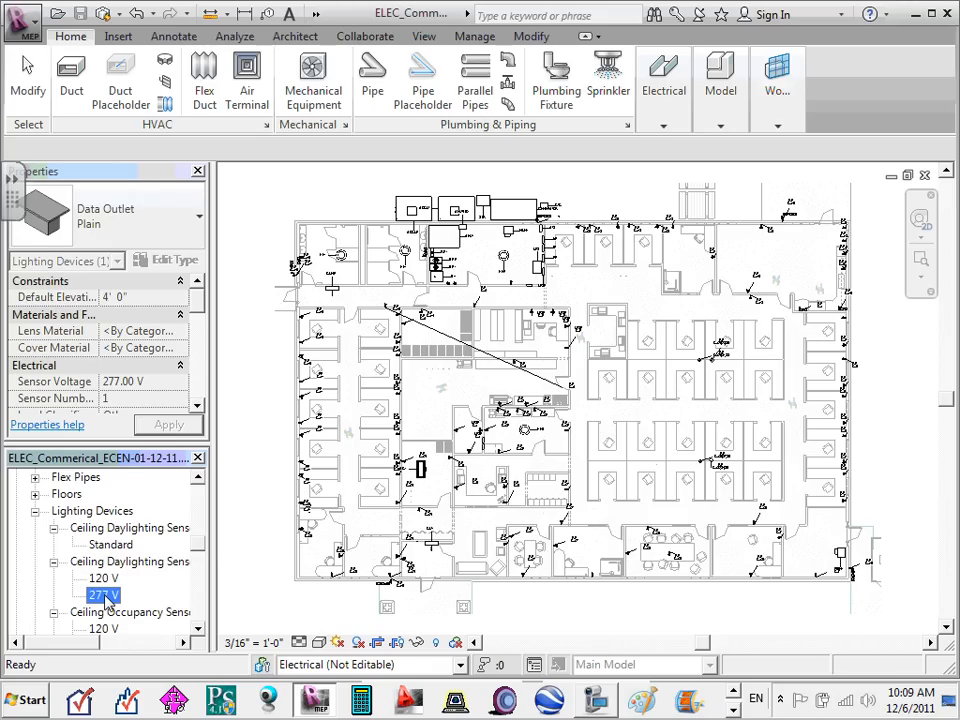
- Examine the type properties of the 277 V ceiling daylighting sensor and close them without changes
{"action": "double_click", "coordinate": [104, 595]}
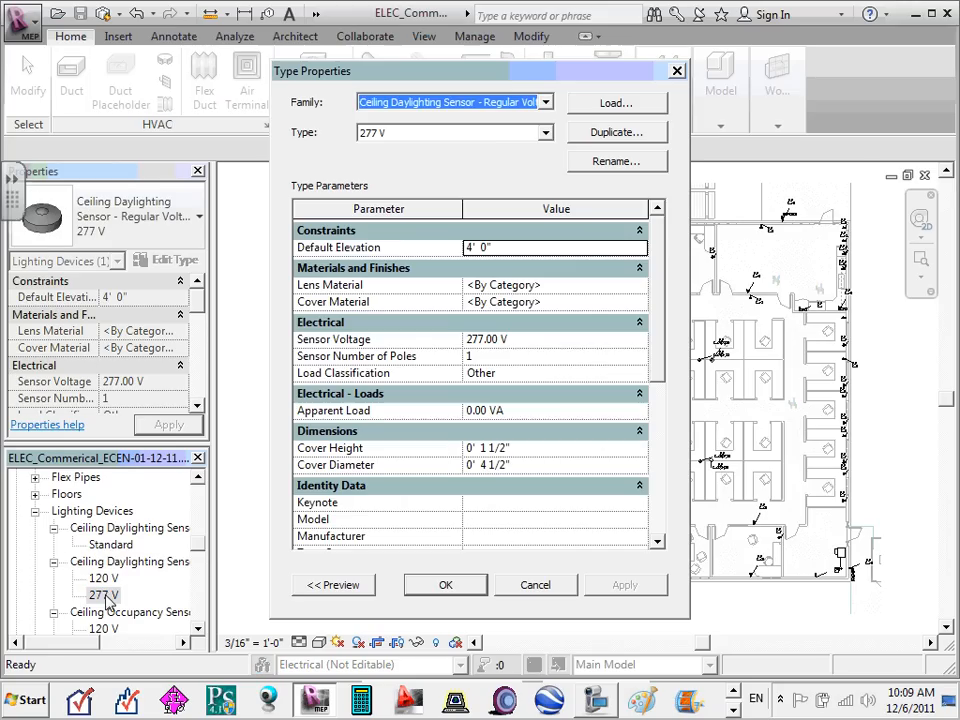
{"action": "left_click", "coordinate": [536, 586]}
{"action": "scroll", "coordinate": [122, 574], "scroll_direction": "up", "scroll_amount": 3}
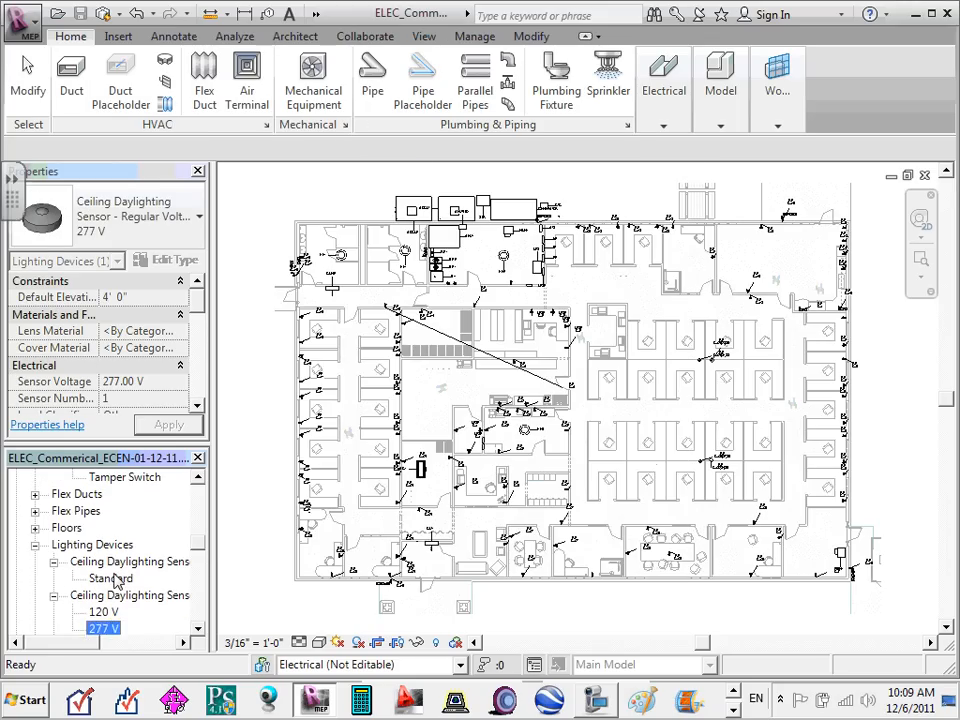
{"action": "scroll", "coordinate": [133, 585], "scroll_direction": "down", "scroll_amount": 3}
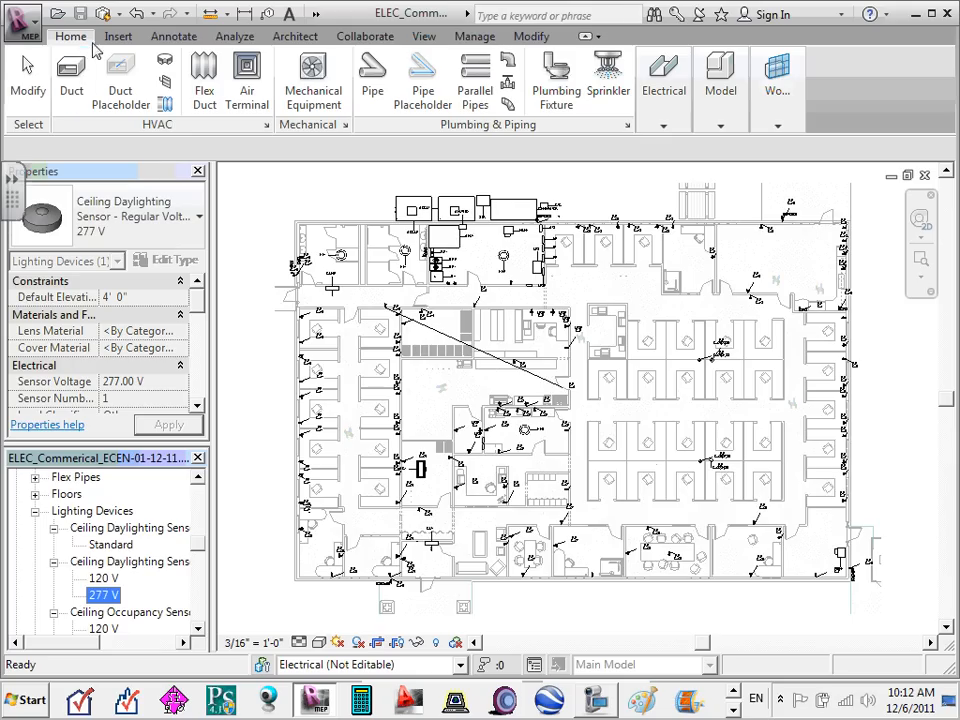
- Review the electrical placement tools and device categories, try to start a device placement, and dismiss the save reminder without saving
{"action": "left_click", "coordinate": [76, 40]}
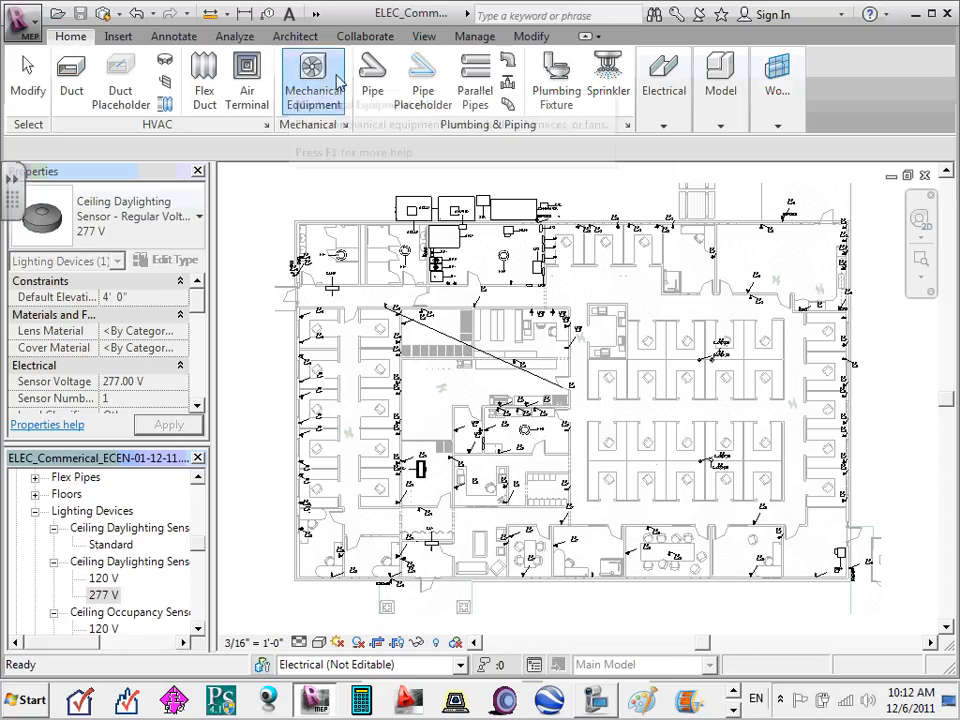
{"action": "left_click", "coordinate": [670, 100]}
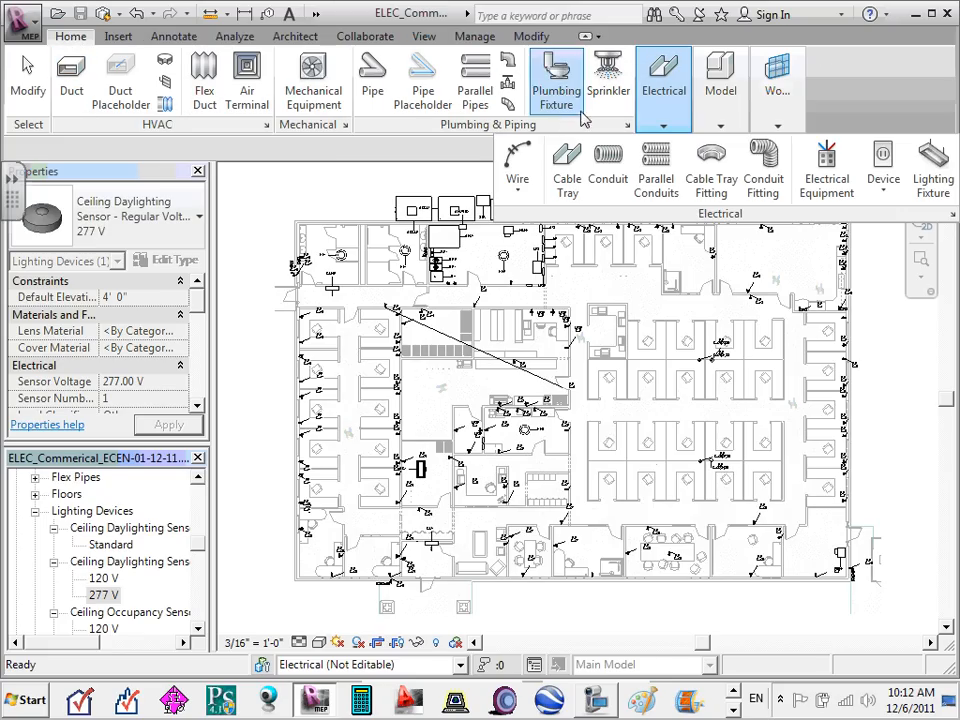
{"action": "left_click", "coordinate": [670, 129]}
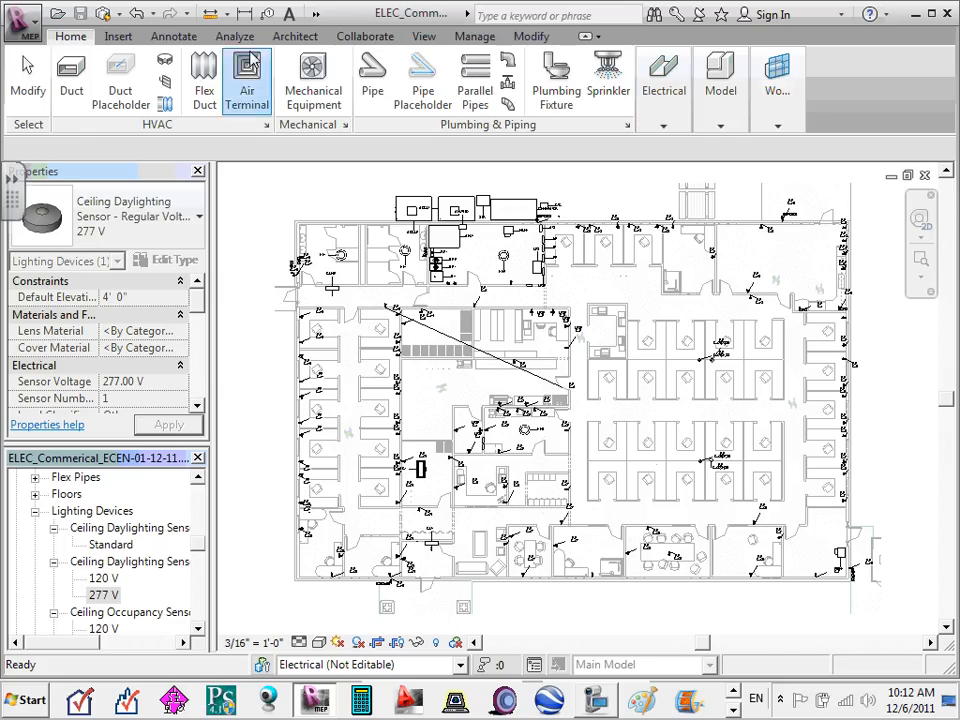
{"action": "mouse_move", "coordinate": [664, 107]}
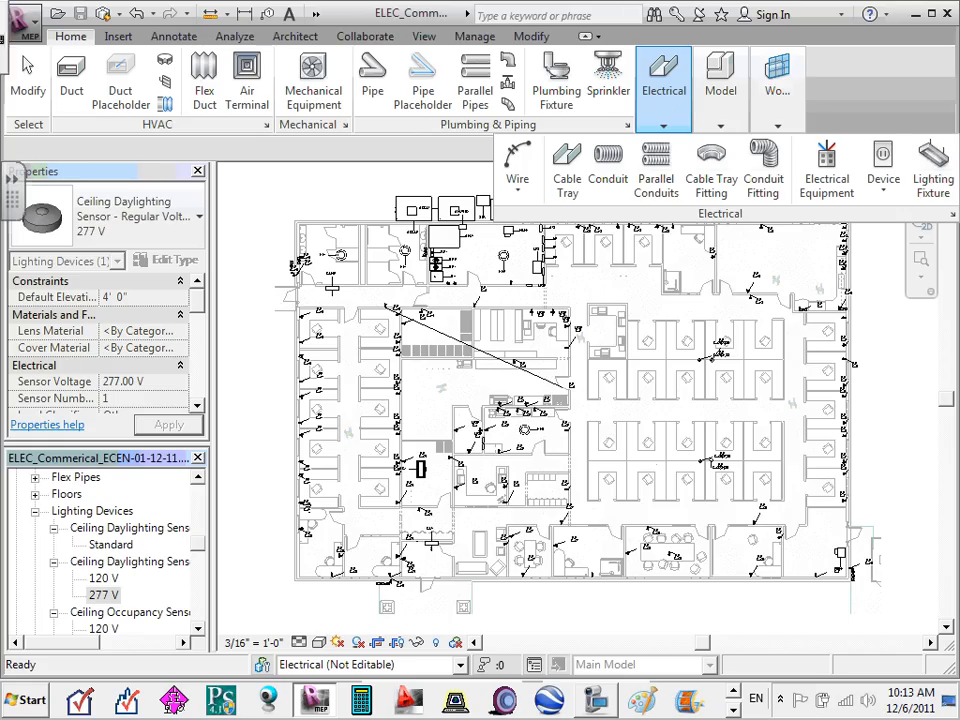
{"action": "left_click", "coordinate": [883, 188]}
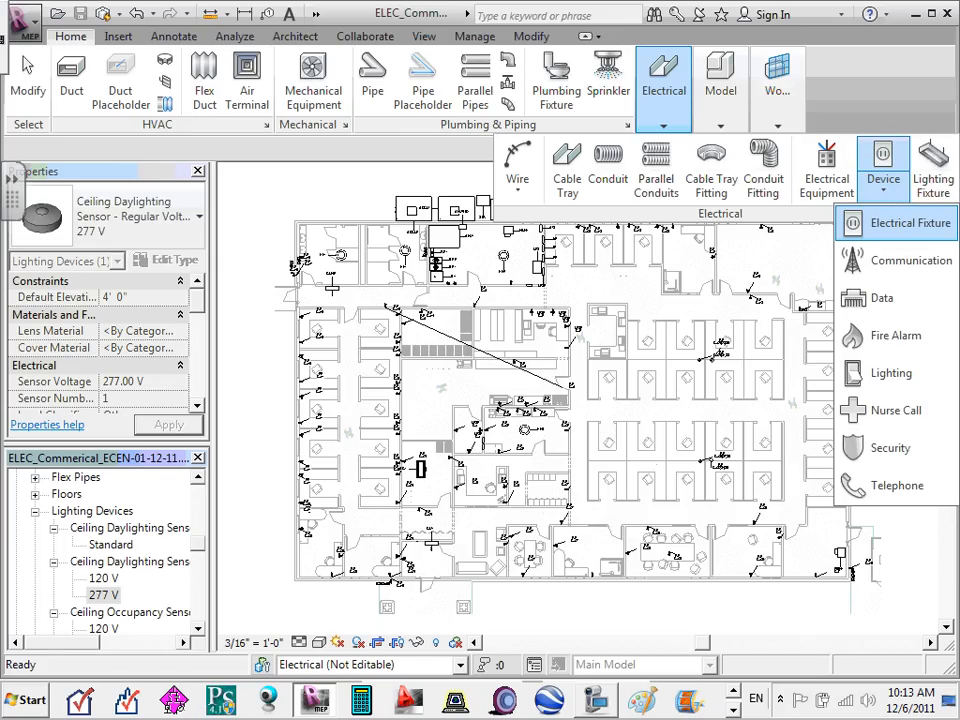
{"action": "left_click", "coordinate": [897, 222]}
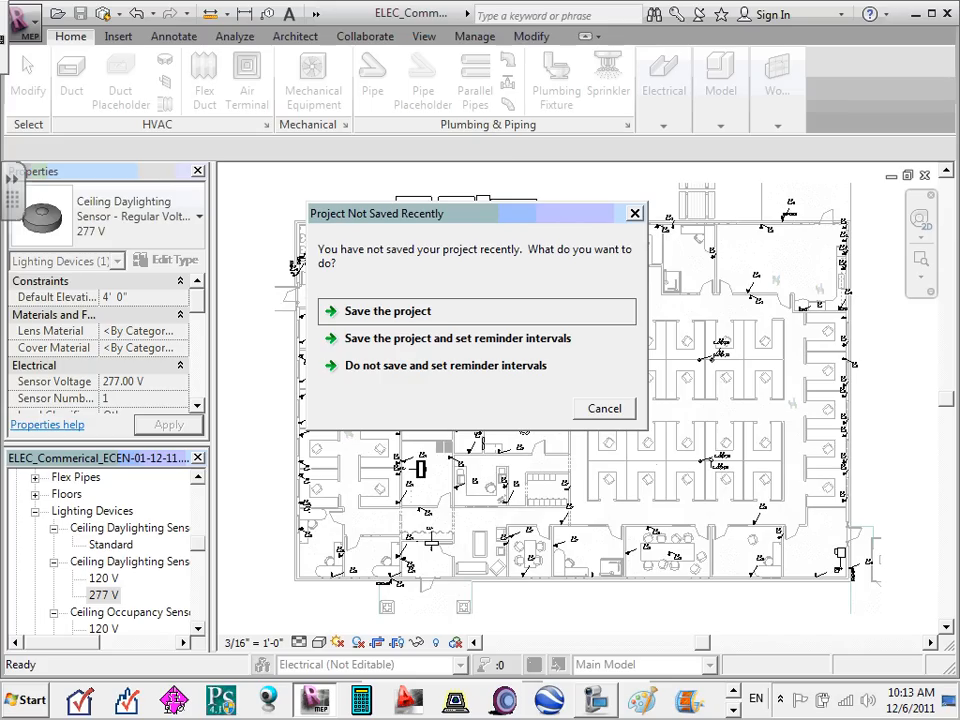
{"action": "left_click", "coordinate": [606, 408]}
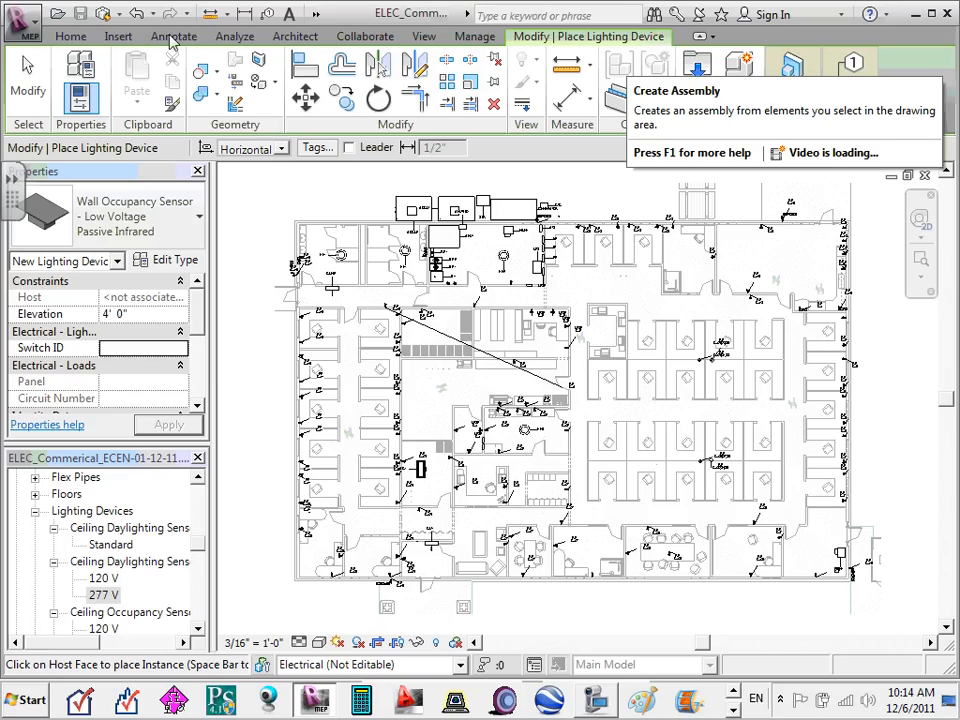
- Start the Lighting Fixture placement command to show the fixture's placement properties
{"action": "left_click", "coordinate": [70, 36]}
{"action": "mouse_move", "coordinate": [667, 130]}
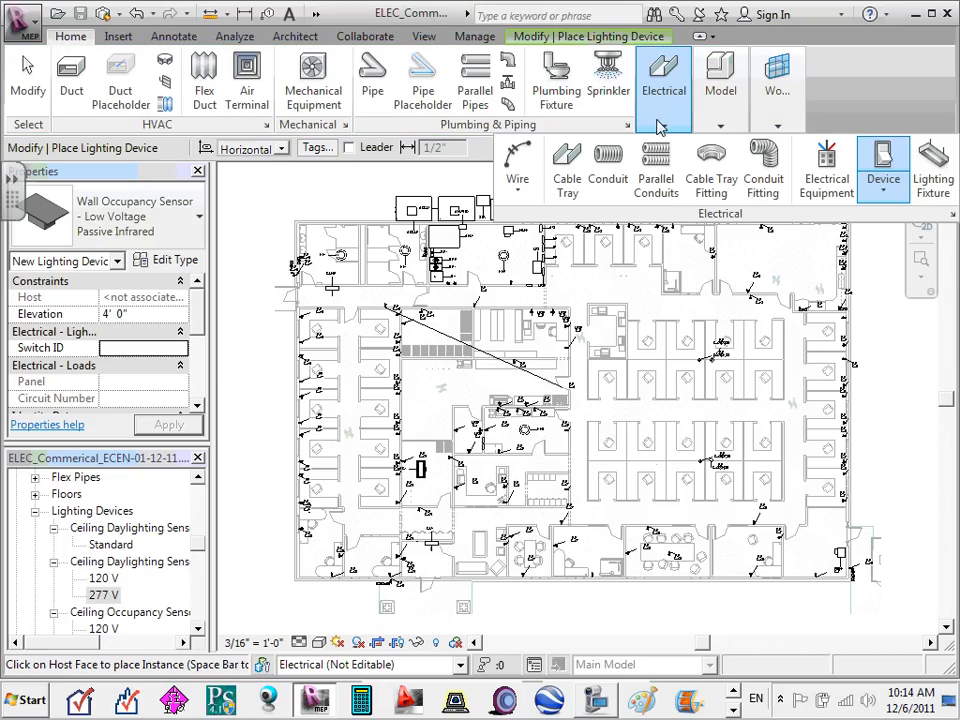
{"action": "left_click", "coordinate": [935, 178]}
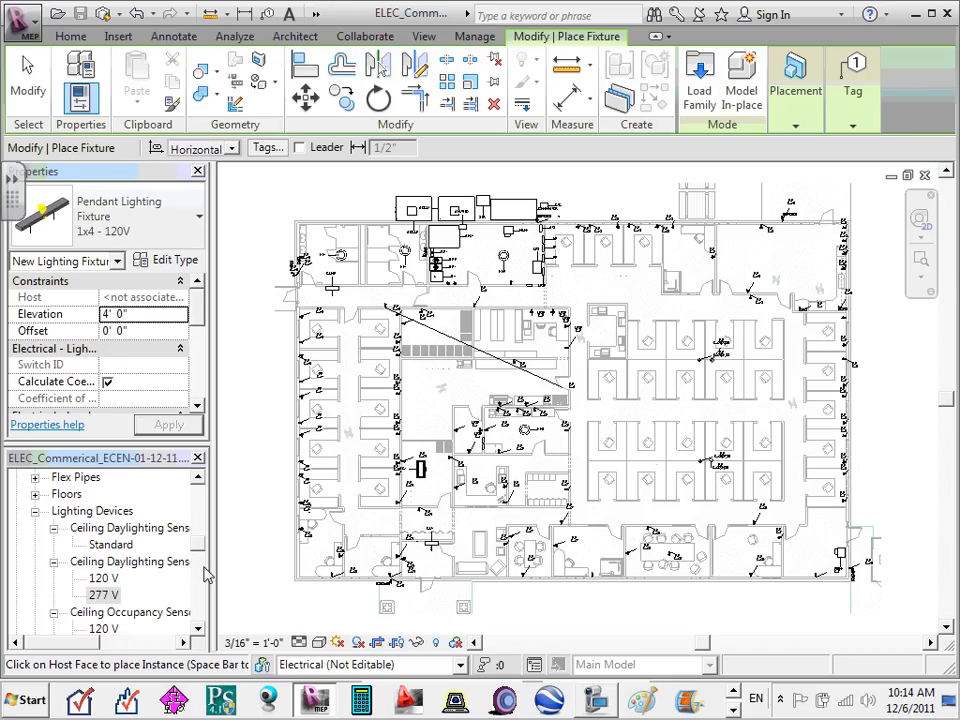
- Collapse the Lighting Devices and Lighting Fixtures categories, followed by the whole Families branch of the project browser
{"action": "left_click", "coordinate": [36, 511]}
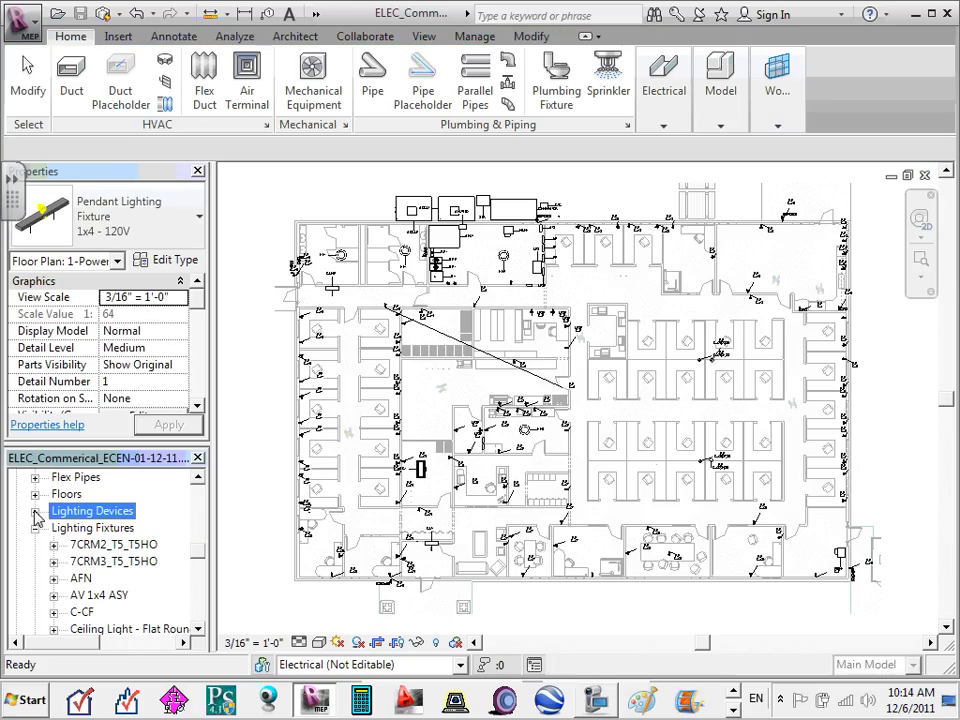
{"action": "left_click", "coordinate": [35, 527]}
{"action": "scroll", "coordinate": [38, 525], "scroll_direction": "up", "scroll_amount": 2}
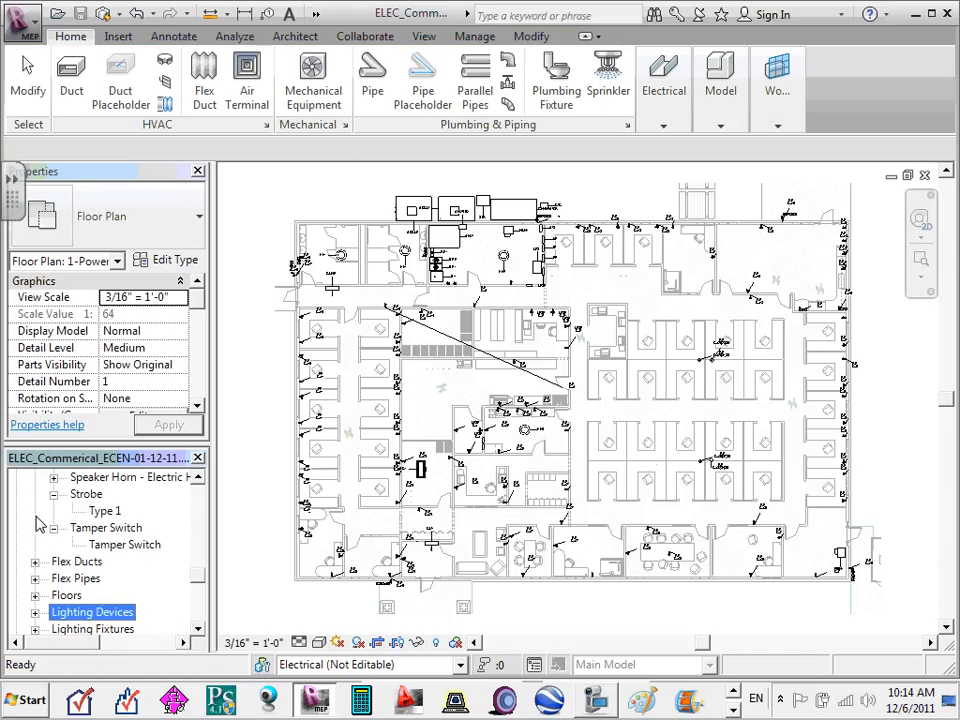
{"action": "scroll", "coordinate": [38, 522], "scroll_direction": "up", "scroll_amount": 10}
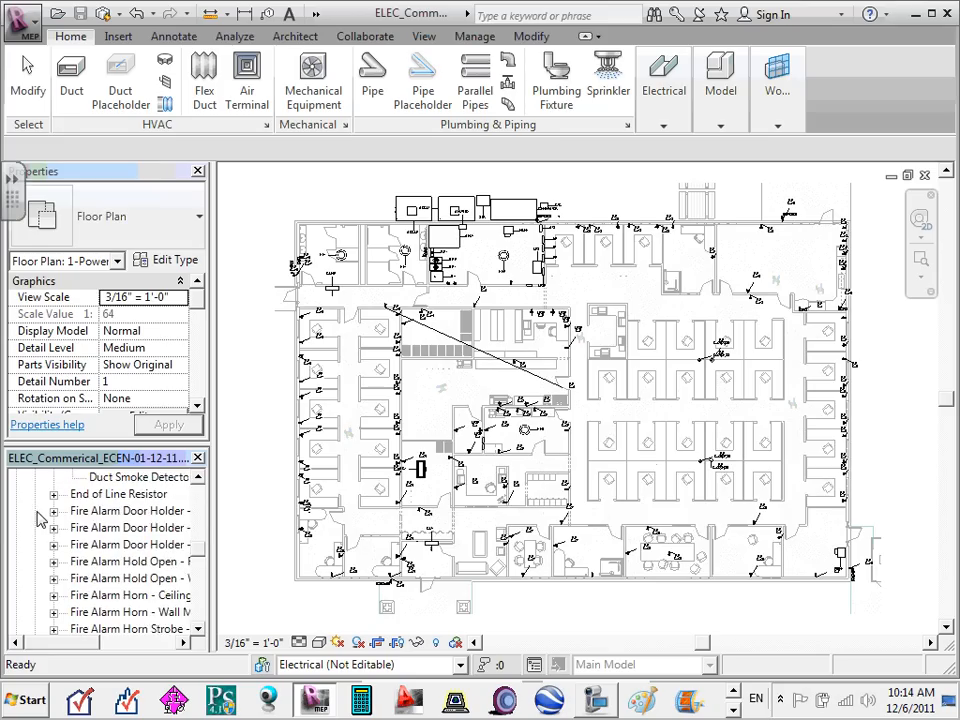
{"action": "scroll", "coordinate": [40, 517], "scroll_direction": "up", "scroll_amount": 15}
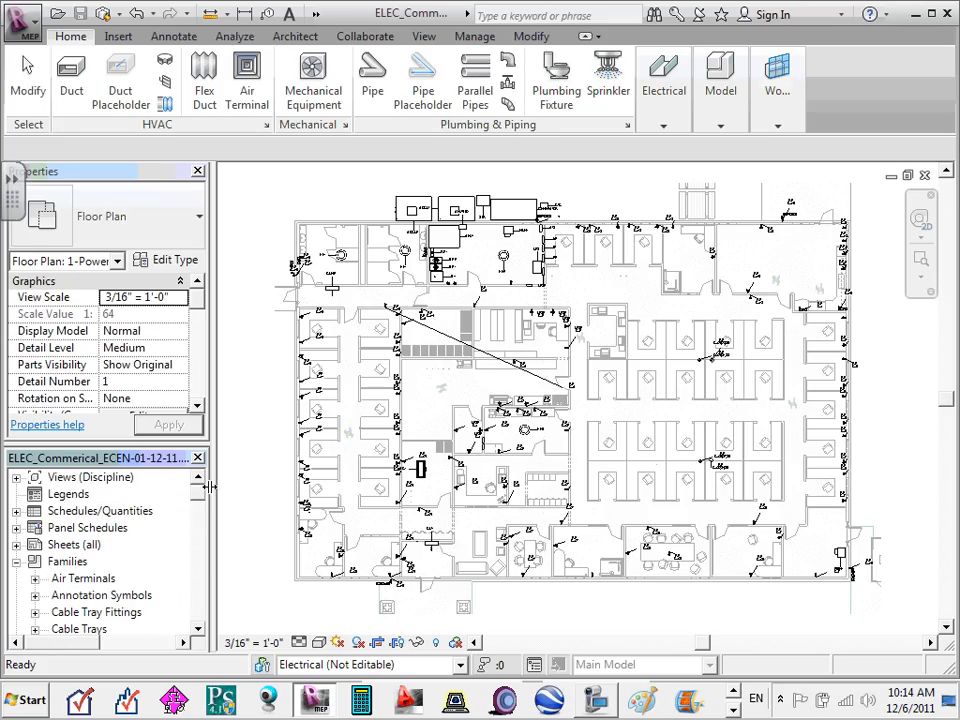
{"action": "left_click", "coordinate": [16, 561]}
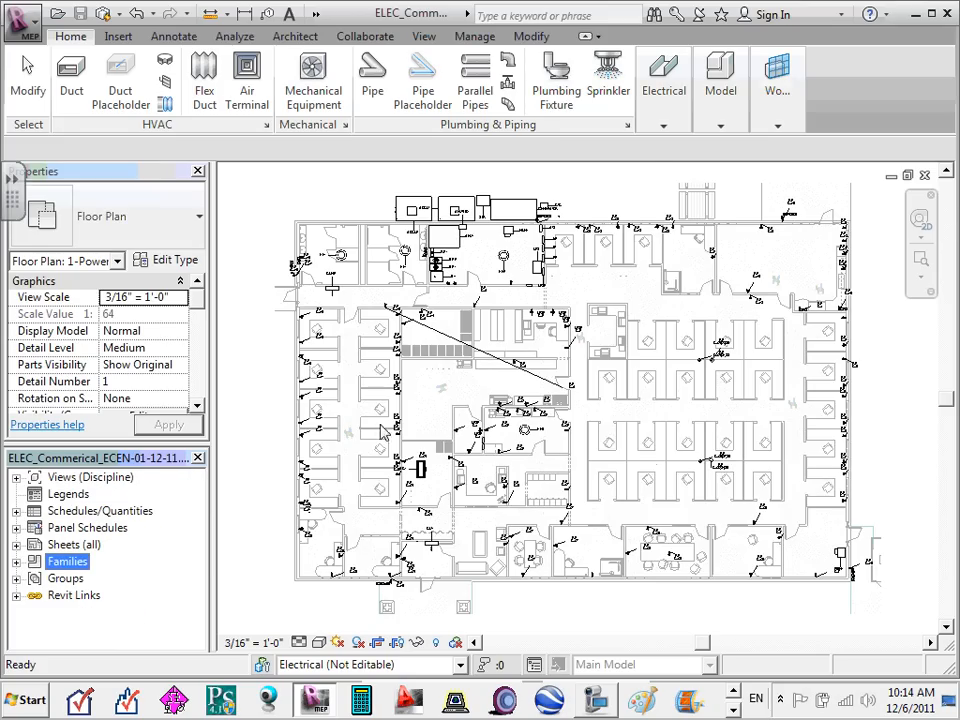
- Start placing an electrical fixture device, keeping the new electrical fixture properties active
{"action": "left_click", "coordinate": [665, 128]}
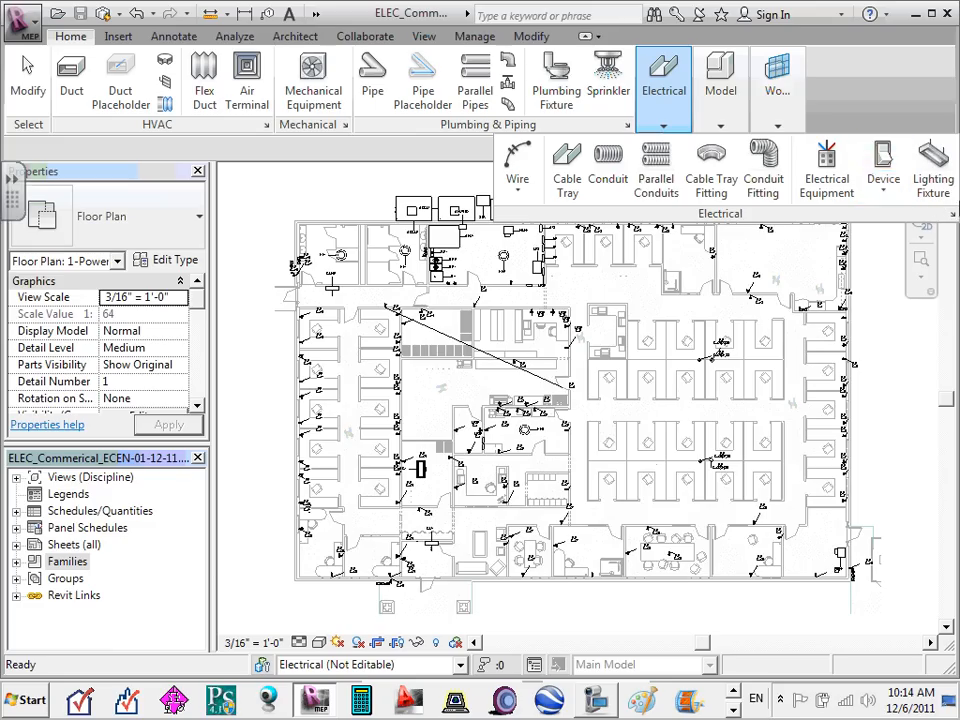
{"action": "left_click", "coordinate": [884, 200]}
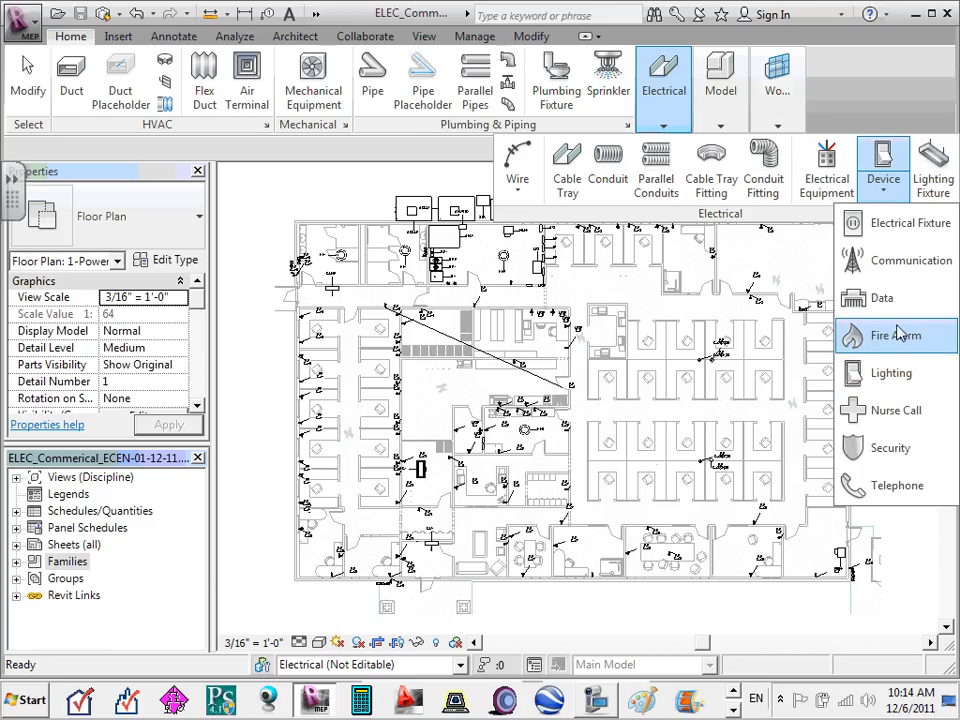
{"action": "left_click", "coordinate": [915, 228]}
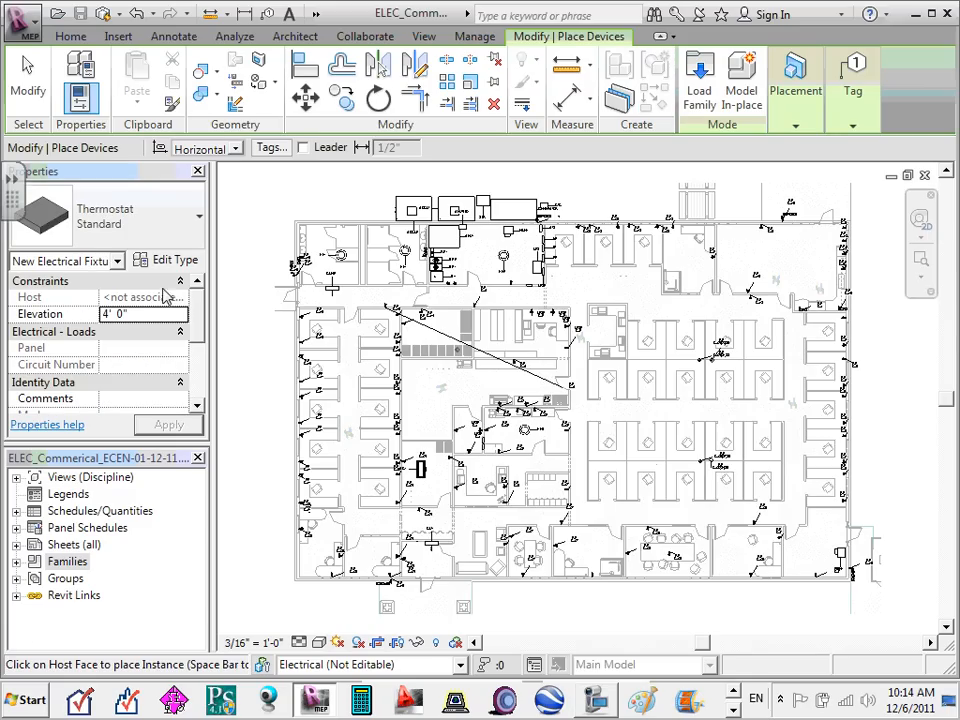
{"action": "left_click", "coordinate": [117, 261]}
{"action": "left_click", "coordinate": [110, 279]}
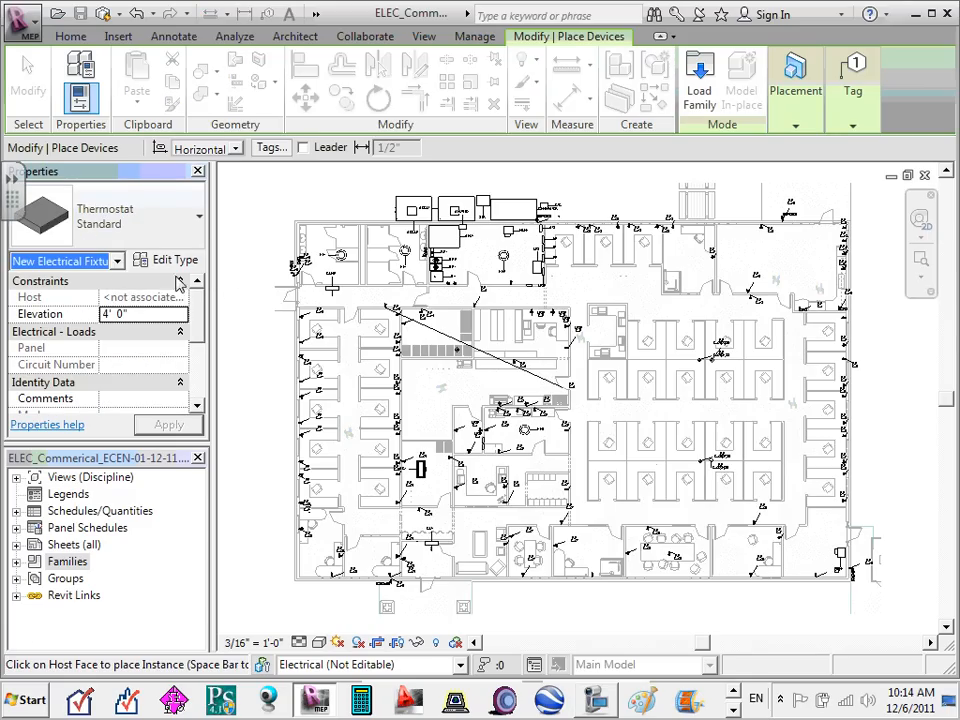
- Look through the loaded electrical fixture types, from duplex receptacles to junction boxes, and close the list without choosing another type
{"action": "left_click", "coordinate": [199, 224]}
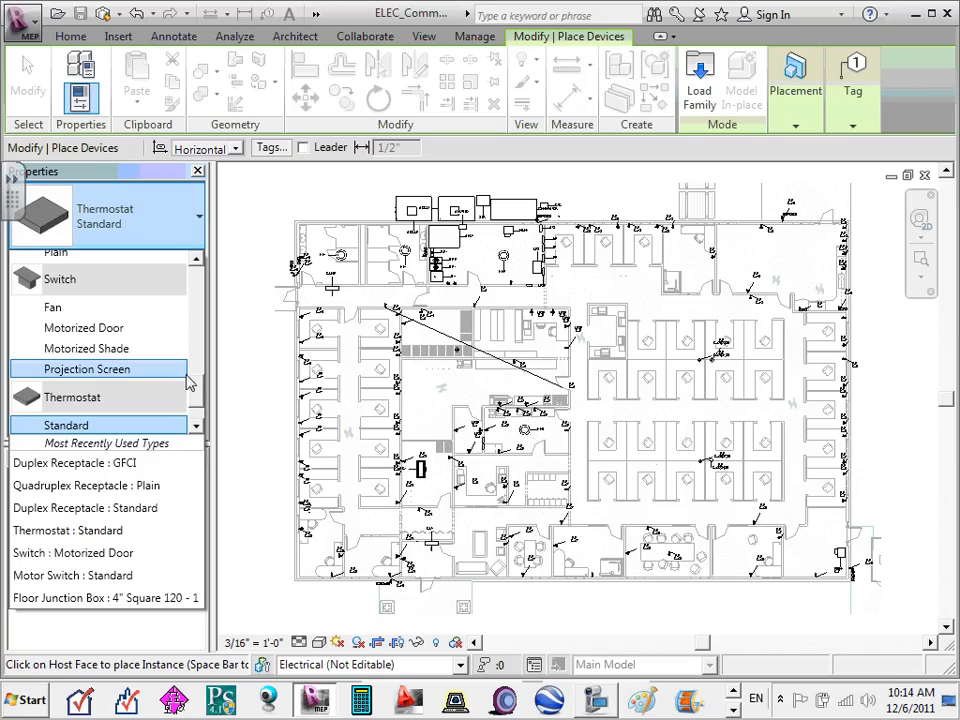
{"action": "left_click_drag", "start_coordinate": [198, 400], "coordinate": [207, 275]}
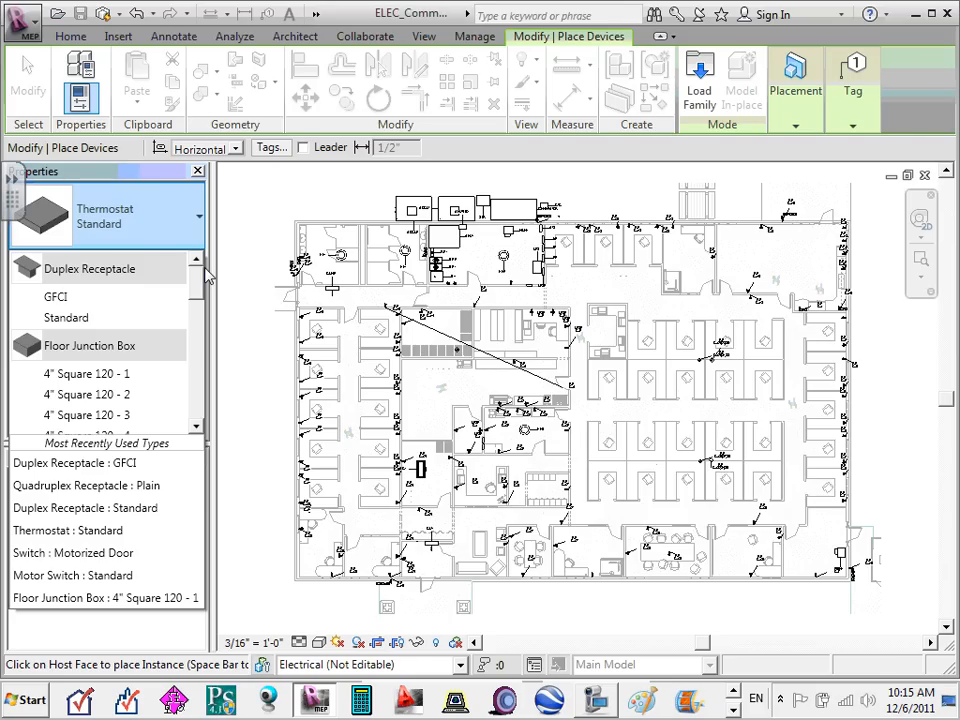
{"action": "scroll", "coordinate": [202, 293], "scroll_direction": "down", "scroll_amount": 2}
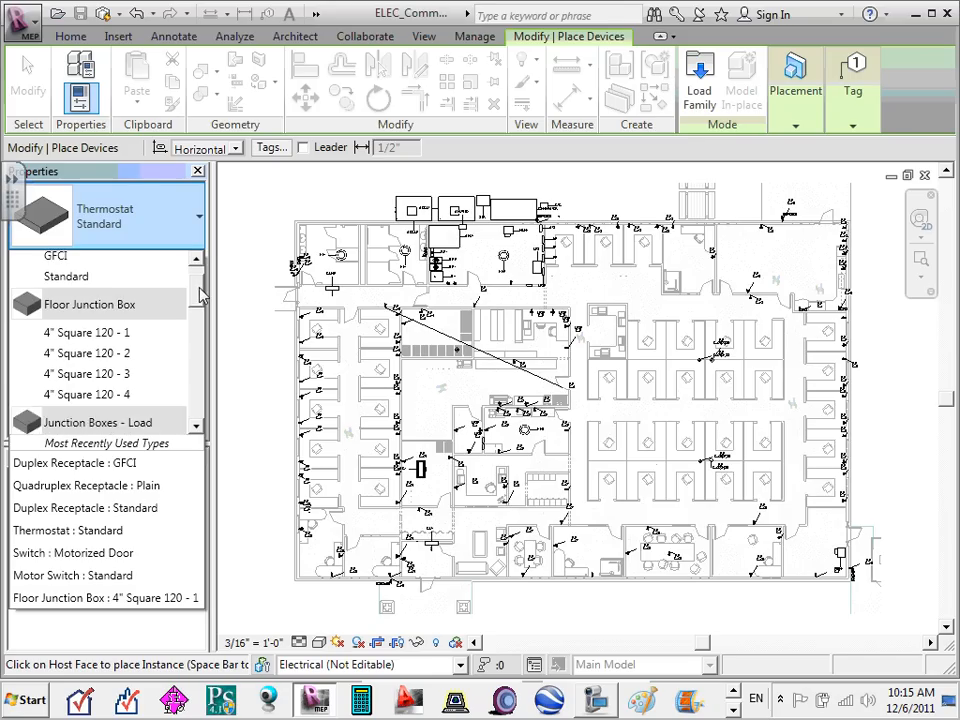
{"action": "scroll", "coordinate": [200, 290], "scroll_direction": "up", "scroll_amount": 2}
{"action": "left_click_drag", "start_coordinate": [200, 282], "coordinate": [197, 318]}
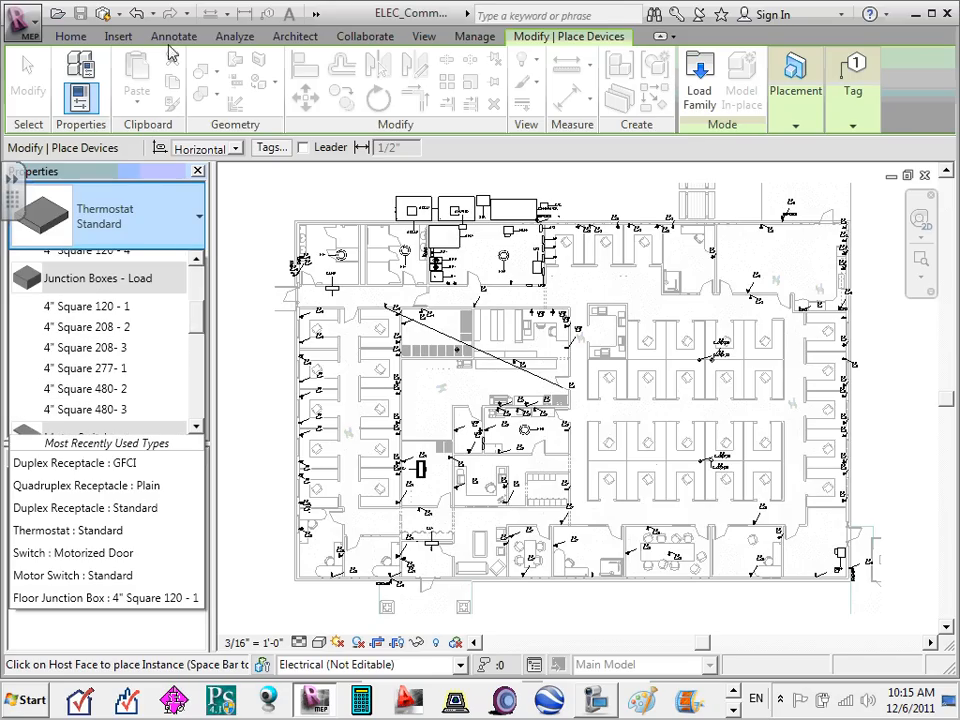
{"action": "left_click_drag", "start_coordinate": [195, 321], "coordinate": [183, 257]}
{"action": "left_click", "coordinate": [71, 40]}
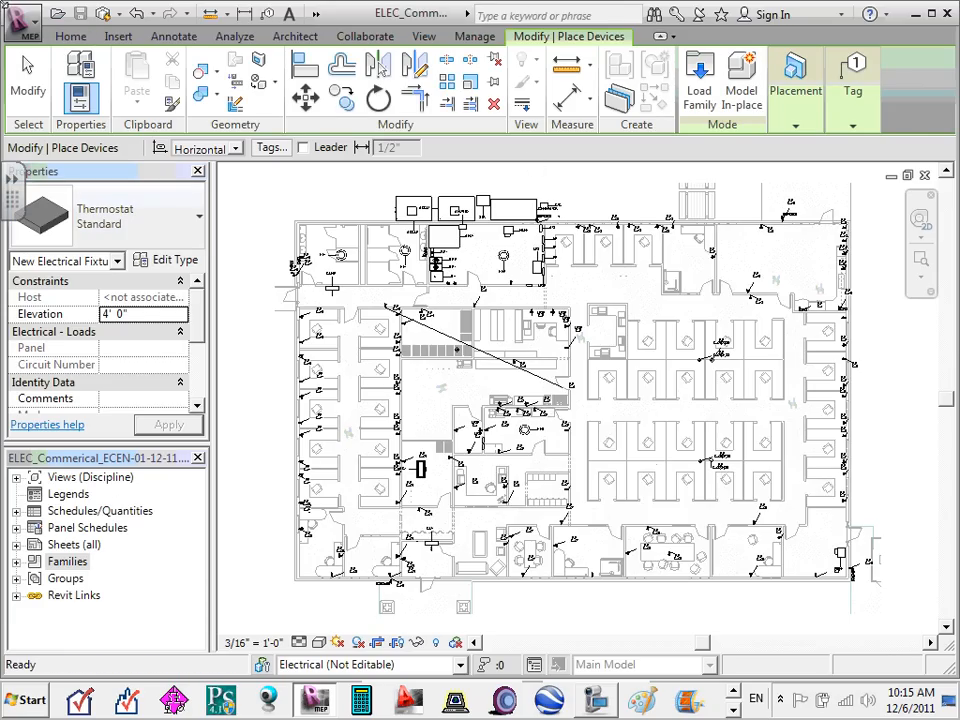
- Revisit the electrical placement tools while device placement is active
{"action": "left_click", "coordinate": [71, 36]}
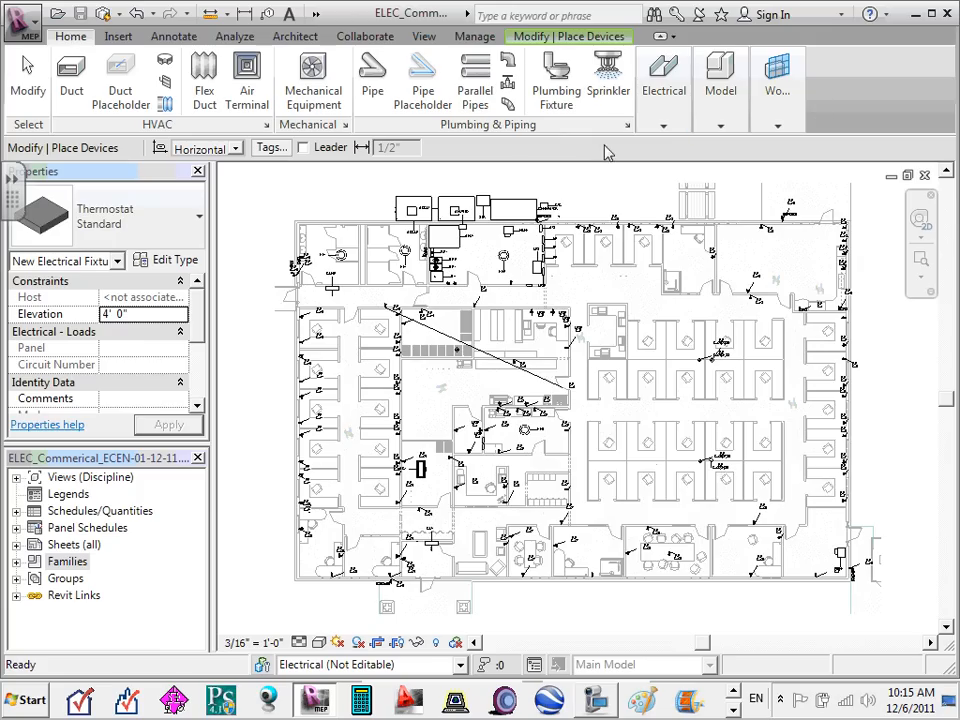
{"action": "left_click", "coordinate": [663, 127]}
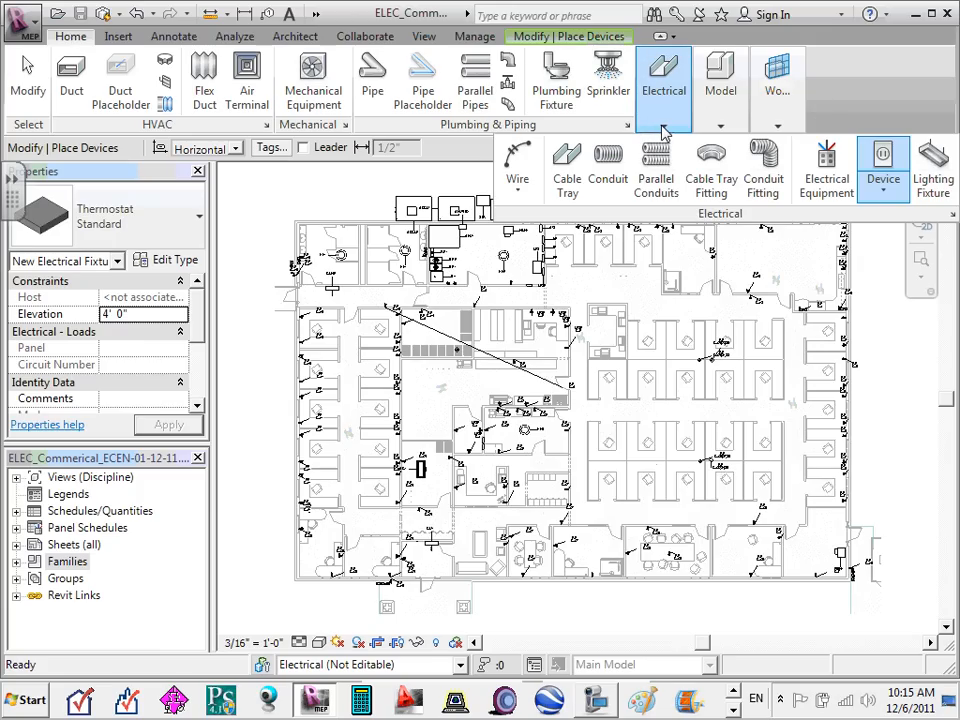
{"action": "left_click", "coordinate": [741, 110]}
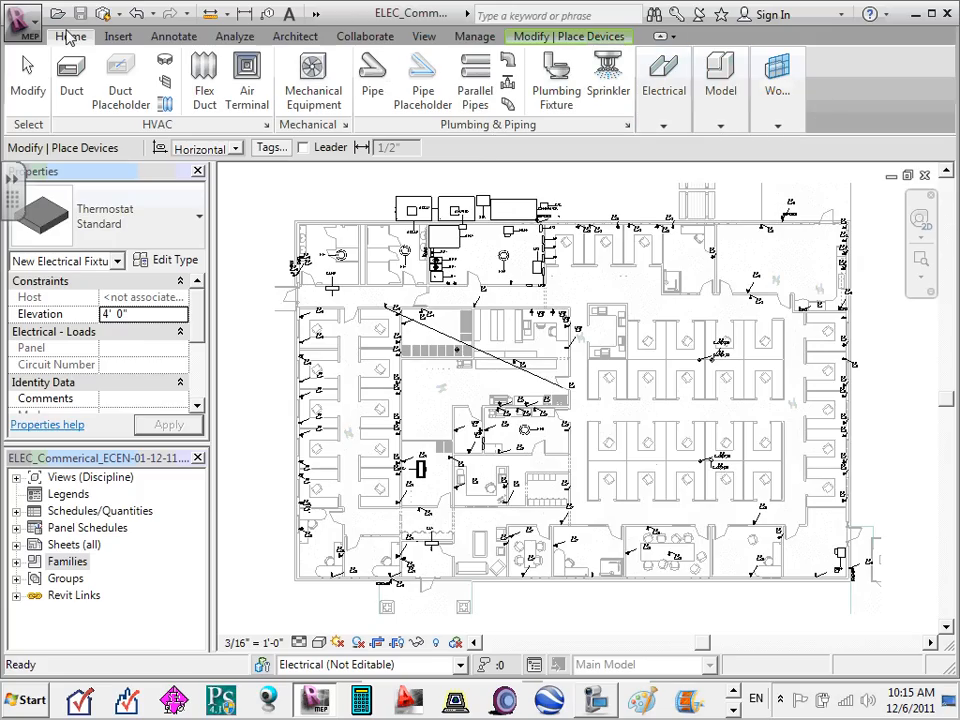
- View the US Imperial library folders available for loading families, and cancel without loading any
{"action": "left_click", "coordinate": [114, 37]}
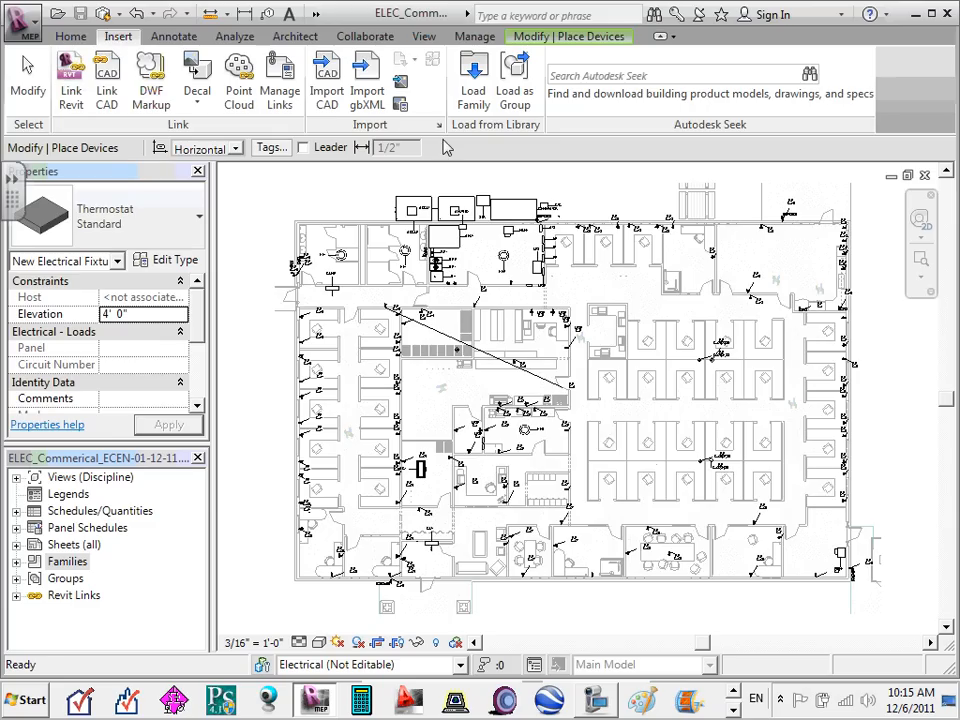
{"action": "left_click", "coordinate": [475, 88]}
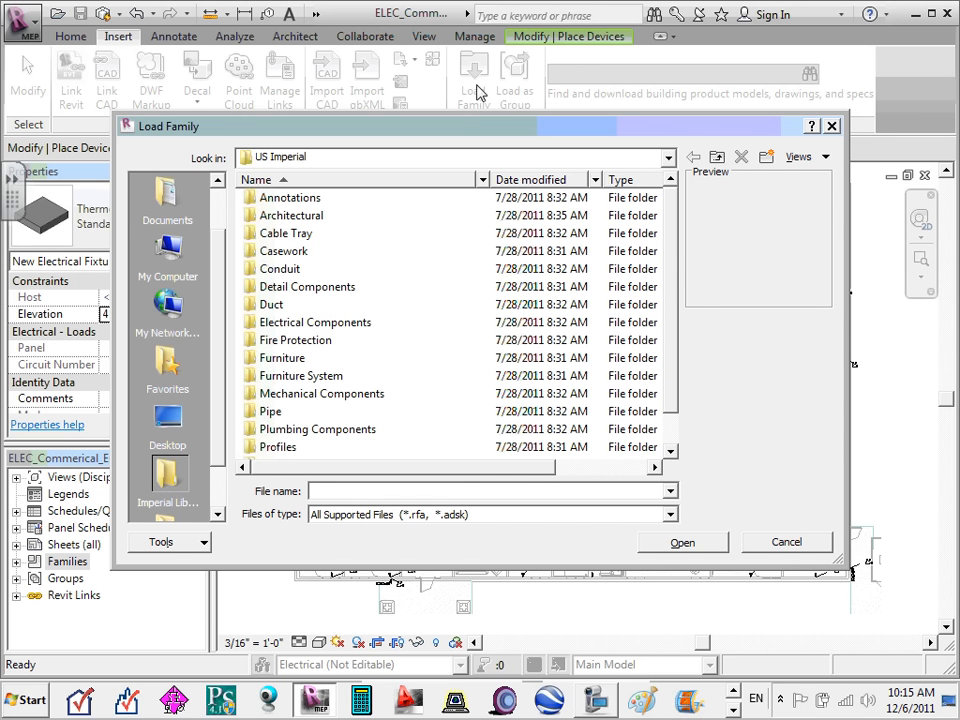
{"action": "left_click", "coordinate": [762, 545]}
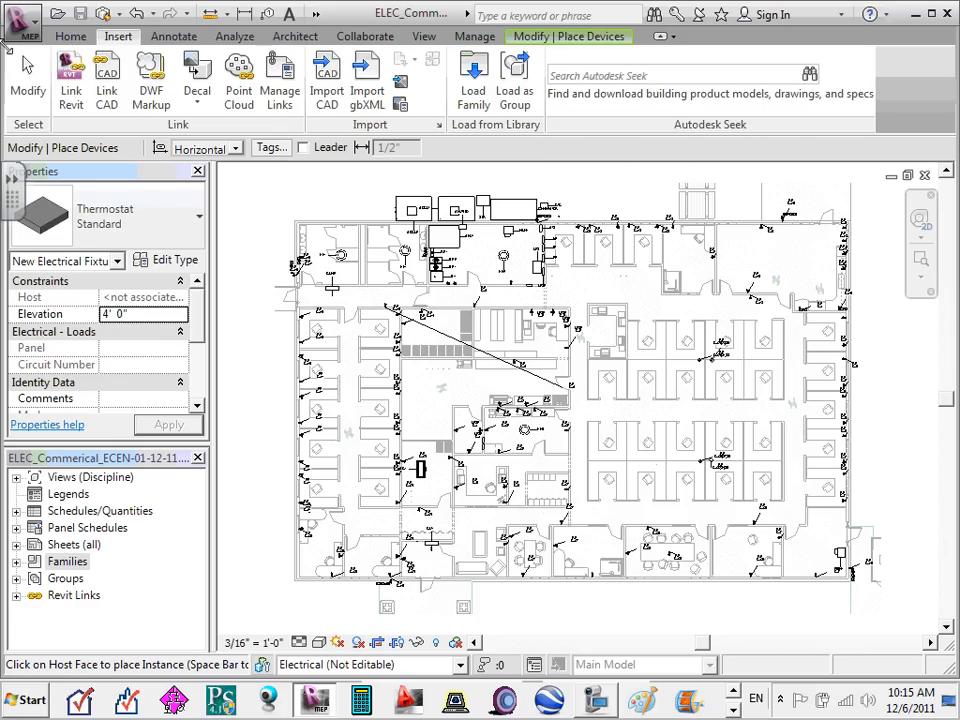
- Revisit the electrical placement tools, including wire, cable tray and device, and the tool for loading families from the library
{"action": "left_click", "coordinate": [70, 38]}
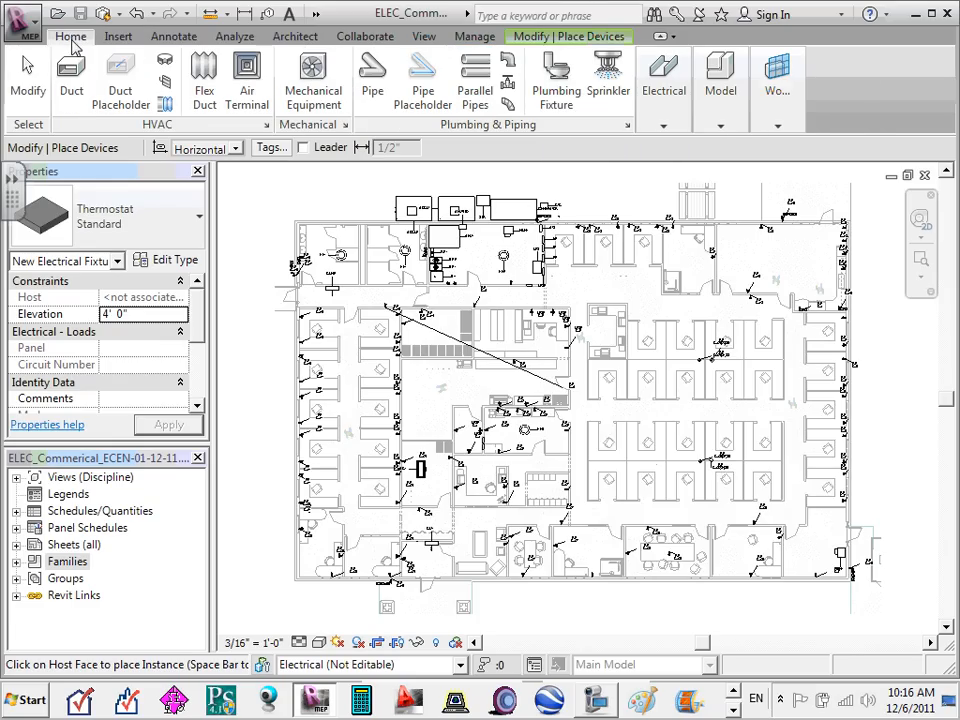
{"action": "left_click", "coordinate": [695, 115]}
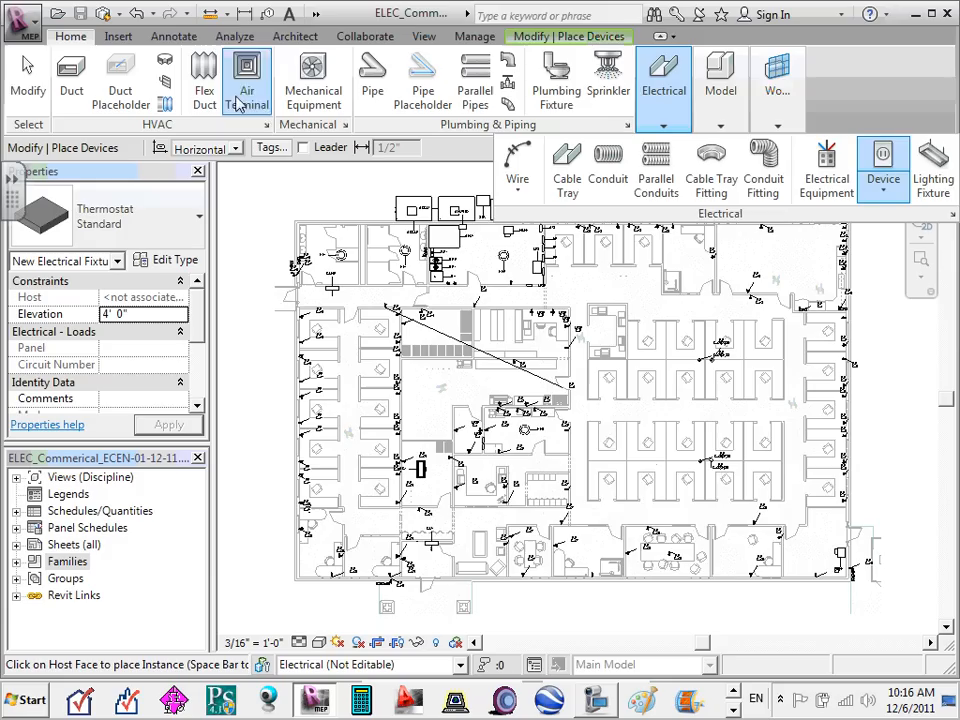
{"action": "left_click", "coordinate": [672, 120]}
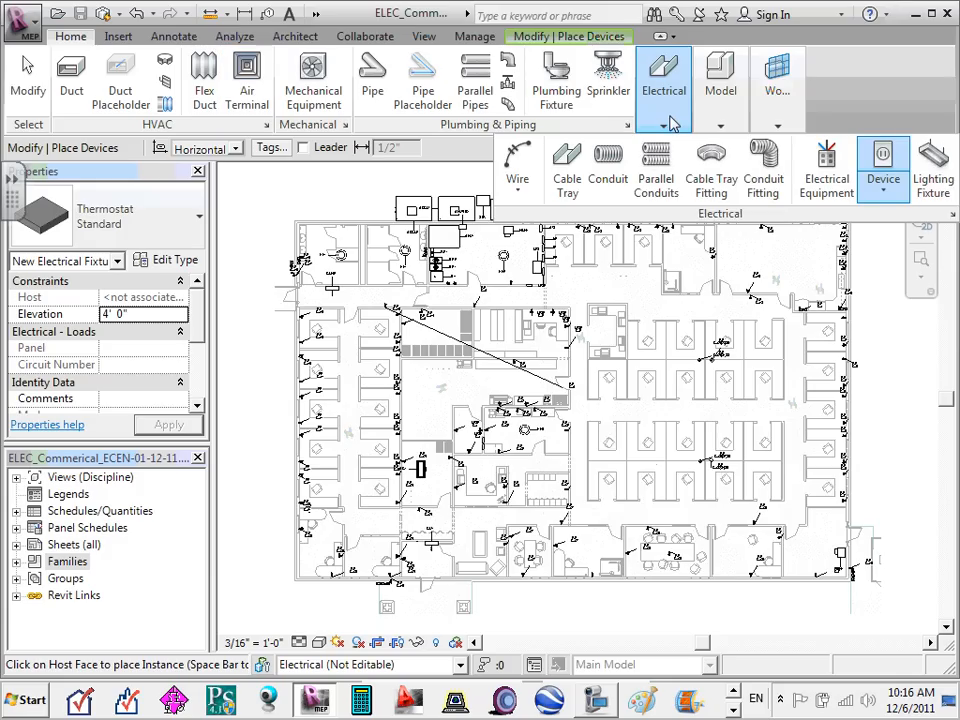
{"action": "left_click", "coordinate": [118, 37]}
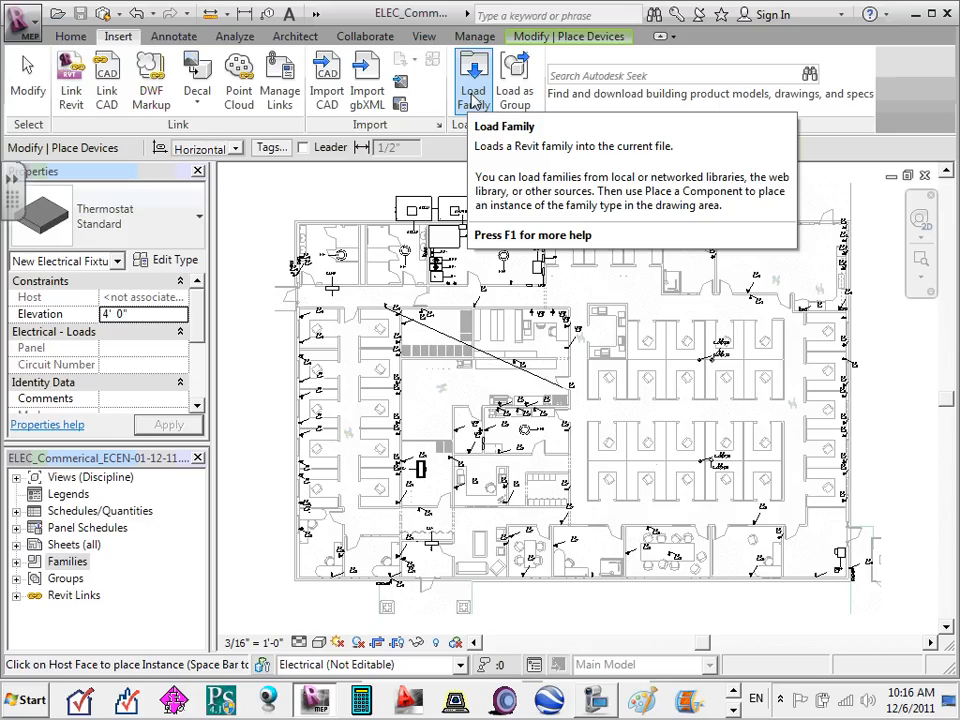
- Review the dimension, detail, text and tagging tools for annotating the plan, and exit device placement
{"action": "left_click", "coordinate": [172, 36]}
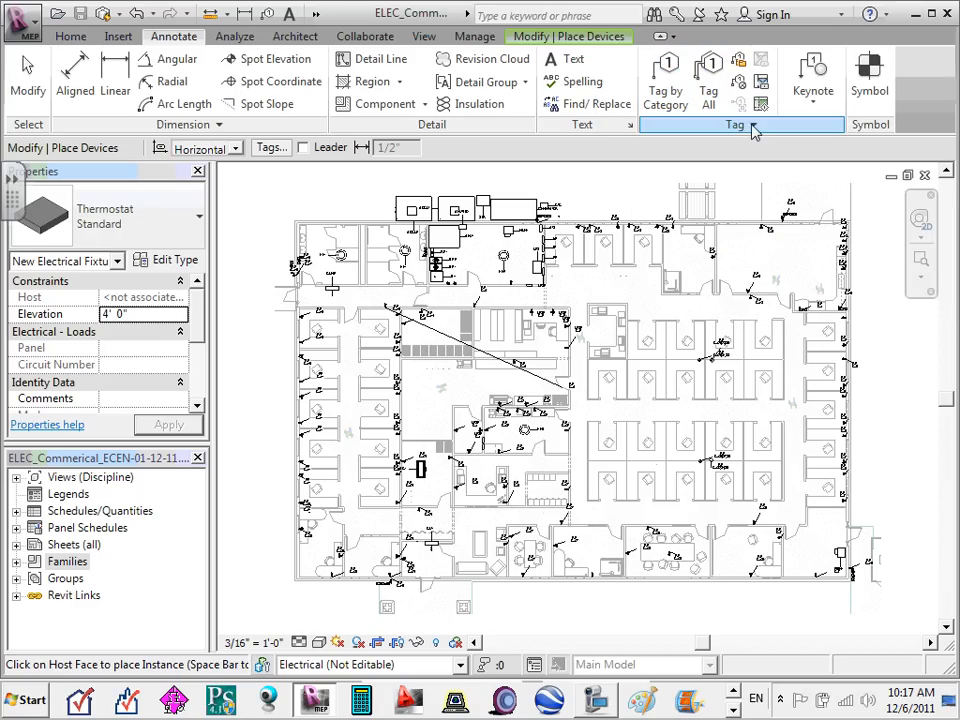
{"action": "left_click", "coordinate": [754, 129]}
{"action": "left_click", "coordinate": [514, 143]}
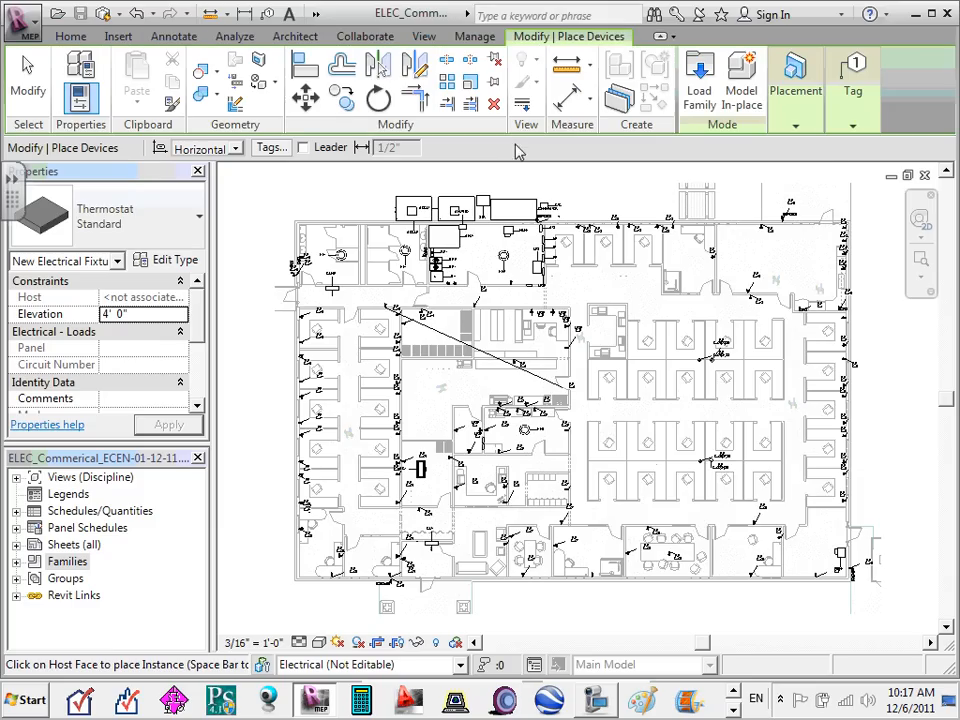
{"action": "left_click", "coordinate": [175, 38]}
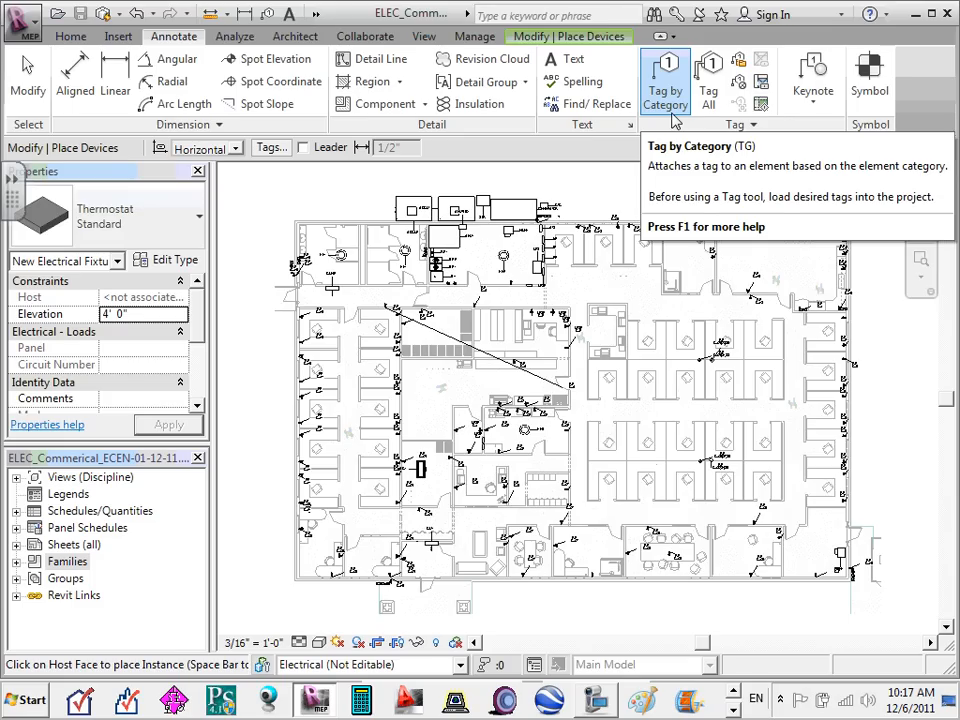
{"action": "key", "text": "Escape"}
{"action": "key", "text": "Escape"}
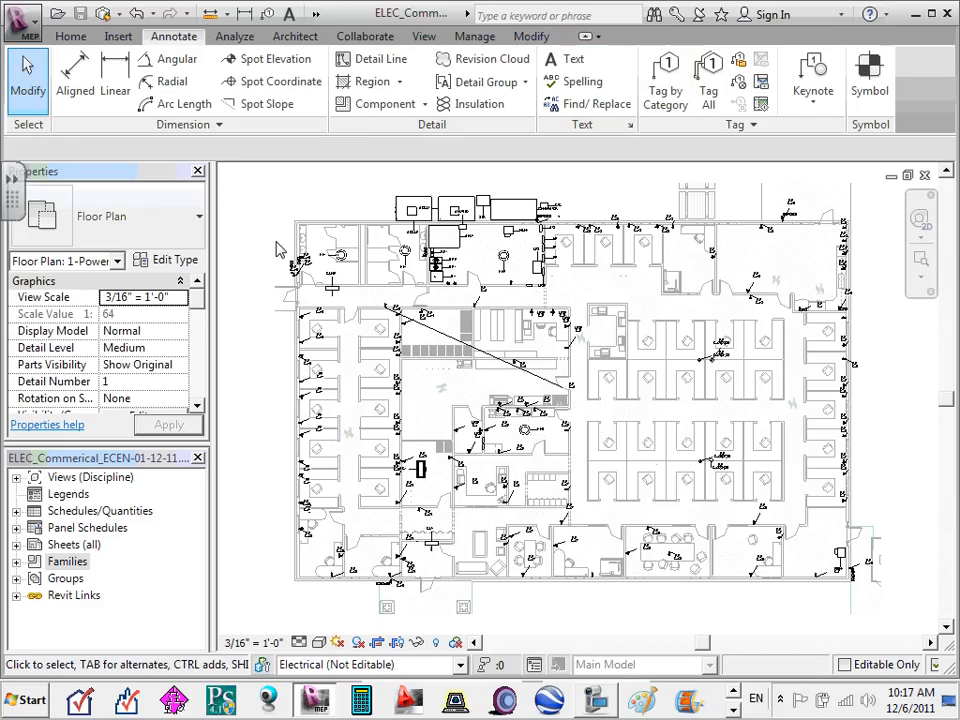
- Examine the circuit tags on the receptacles near the restroom beside the exterior wall in the power plan
{"action": "scroll", "coordinate": [290, 250], "scroll_direction": "up", "scroll_amount": 2}
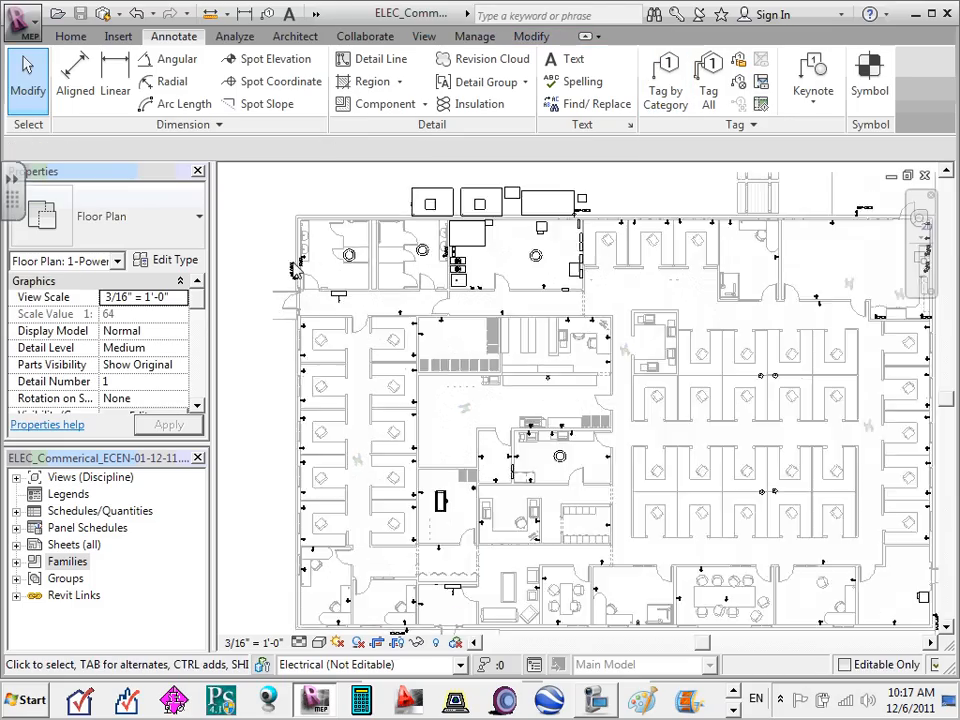
{"action": "scroll", "coordinate": [293, 267], "scroll_direction": "up", "scroll_amount": 5}
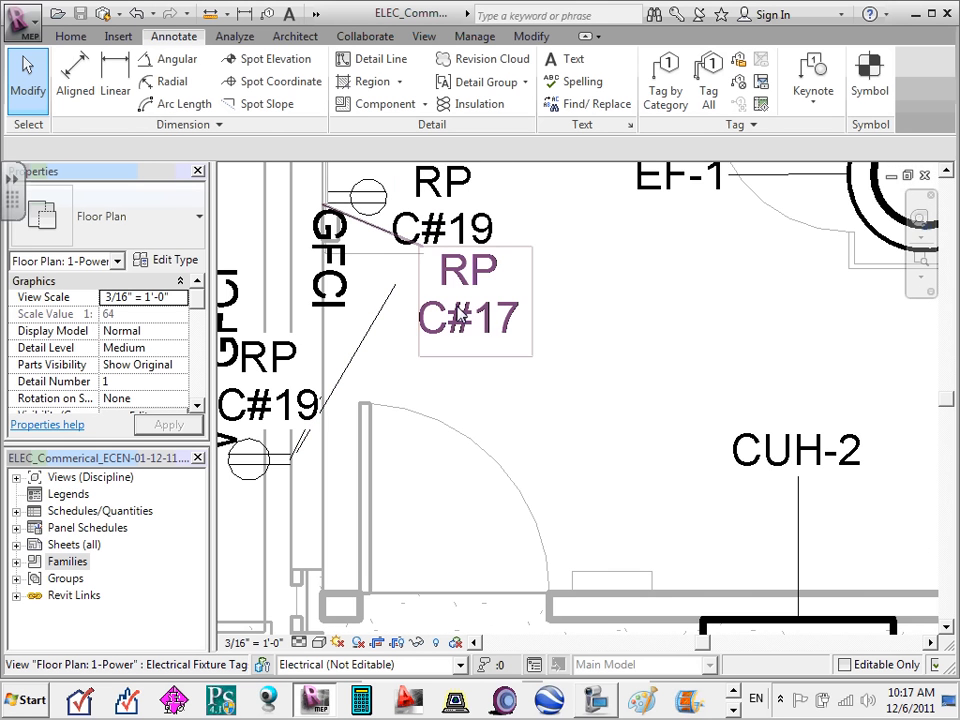
{"action": "scroll", "coordinate": [467, 283], "scroll_direction": "up", "scroll_amount": 2}
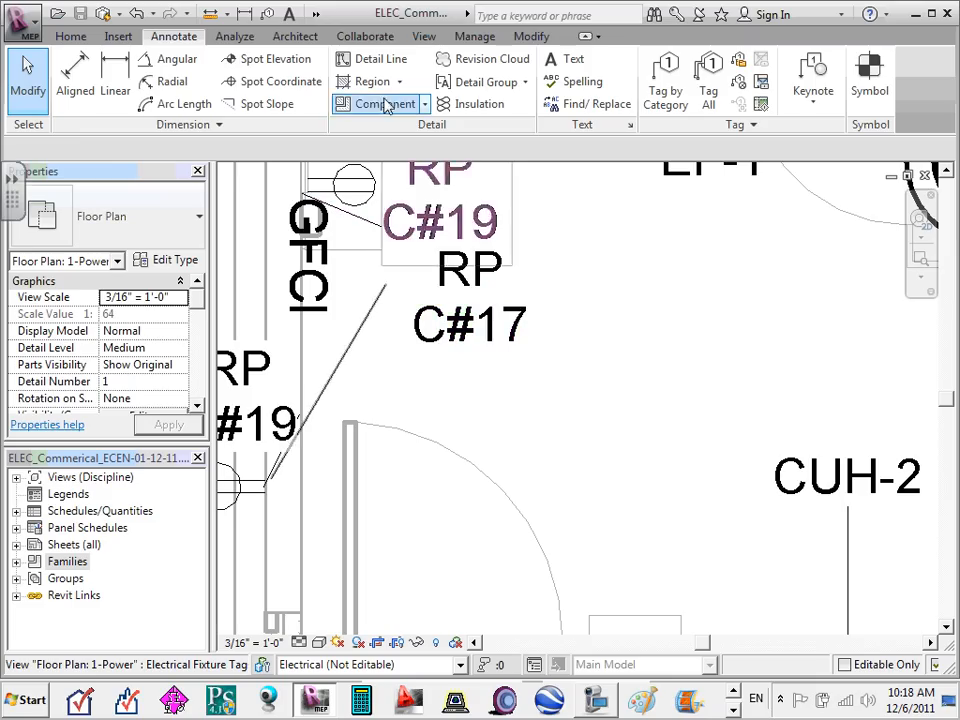
{"action": "scroll", "coordinate": [570, 375], "scroll_direction": "down", "scroll_amount": 5}
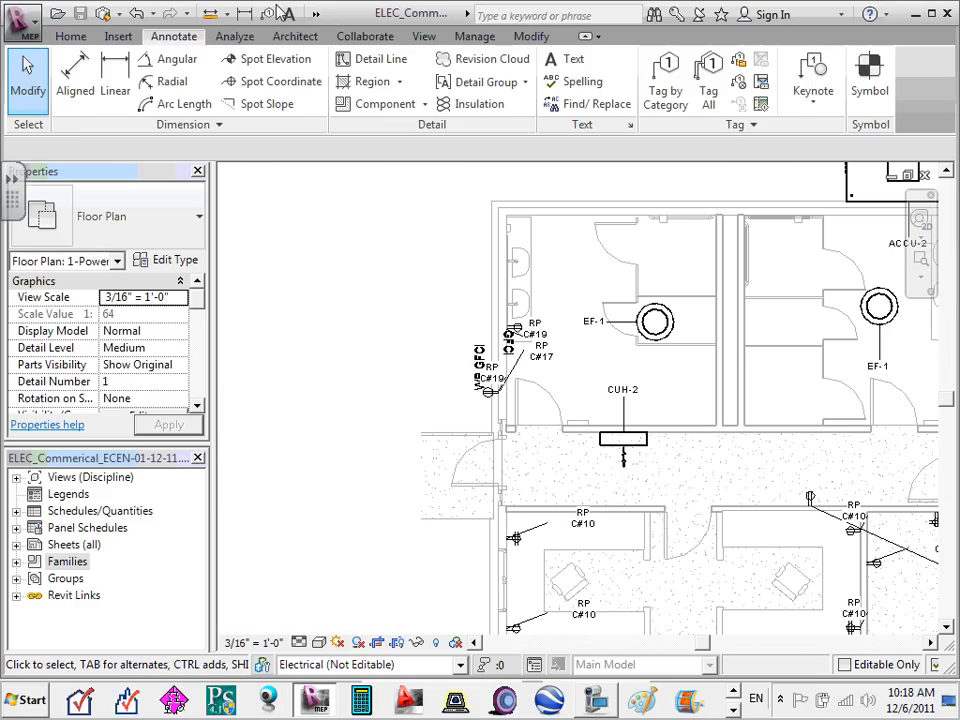
- Review the analysis tools, including panel schedules and system checks, and the architectural modelling tools
{"action": "left_click", "coordinate": [236, 37]}
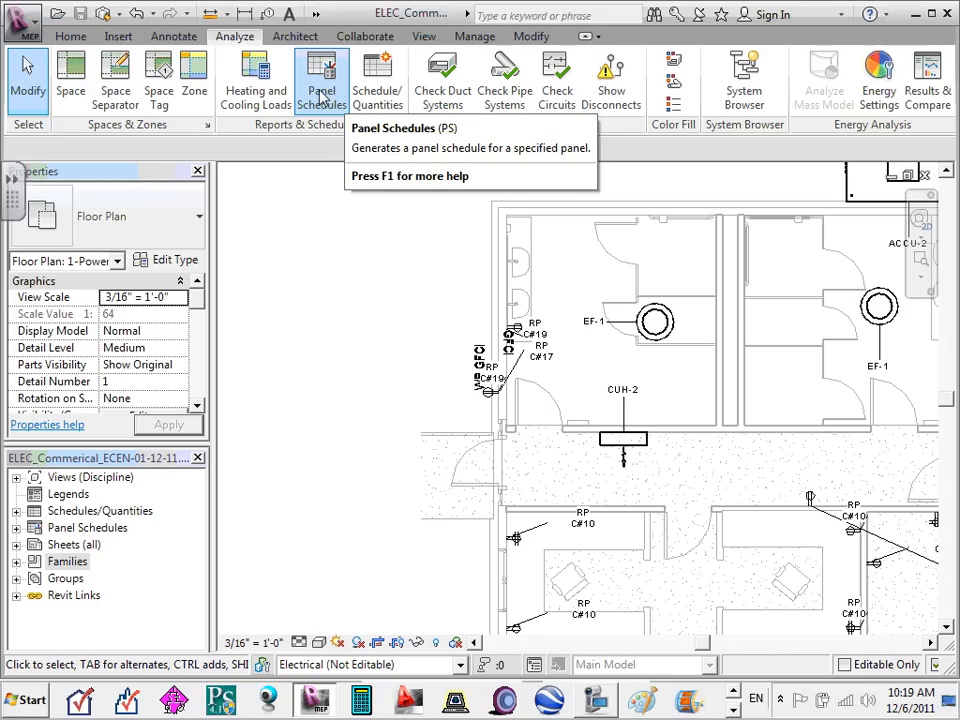
{"action": "left_click", "coordinate": [298, 37]}
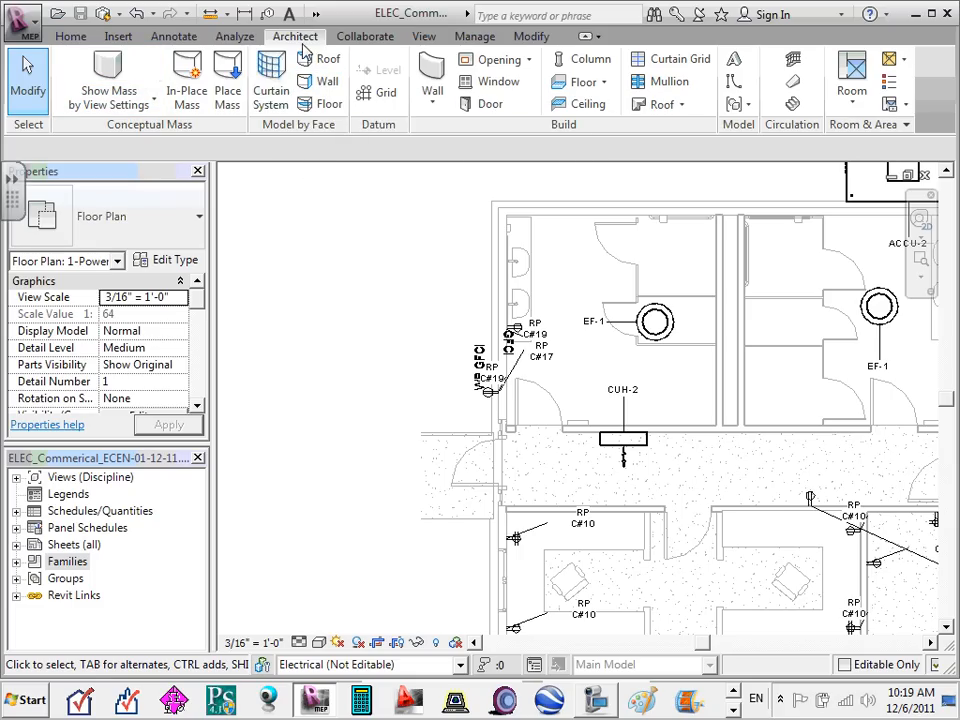
- Inspect the settings for synchronizing with central and relinquishing worksets and borrowed elements, and cancel without synchronizing
{"action": "left_click", "coordinate": [386, 38]}
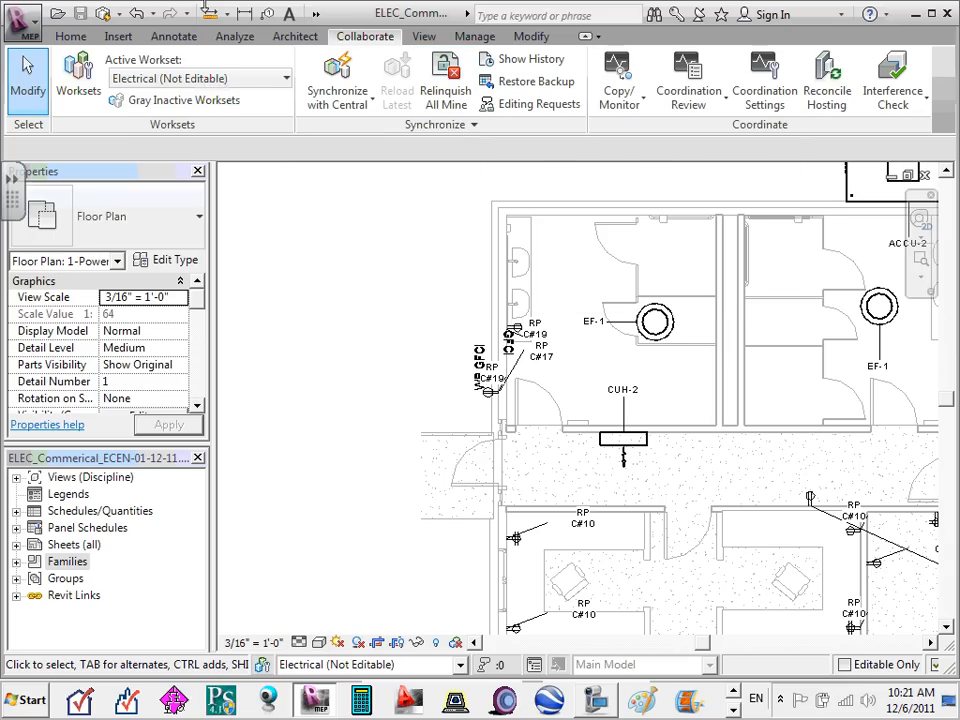
{"action": "left_click", "coordinate": [372, 106]}
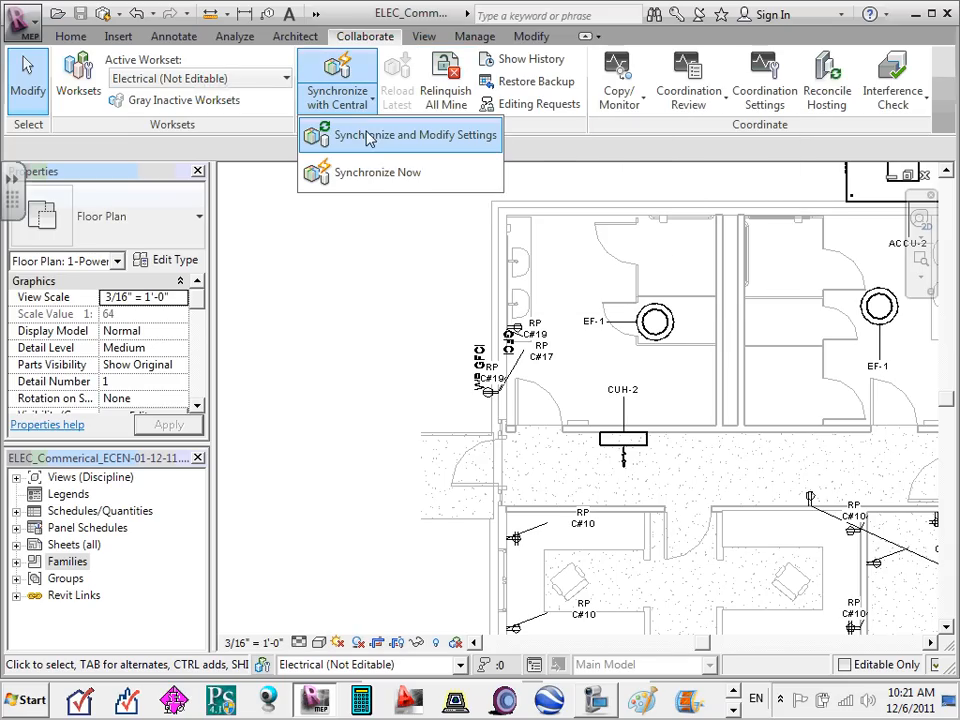
{"action": "left_click", "coordinate": [366, 137]}
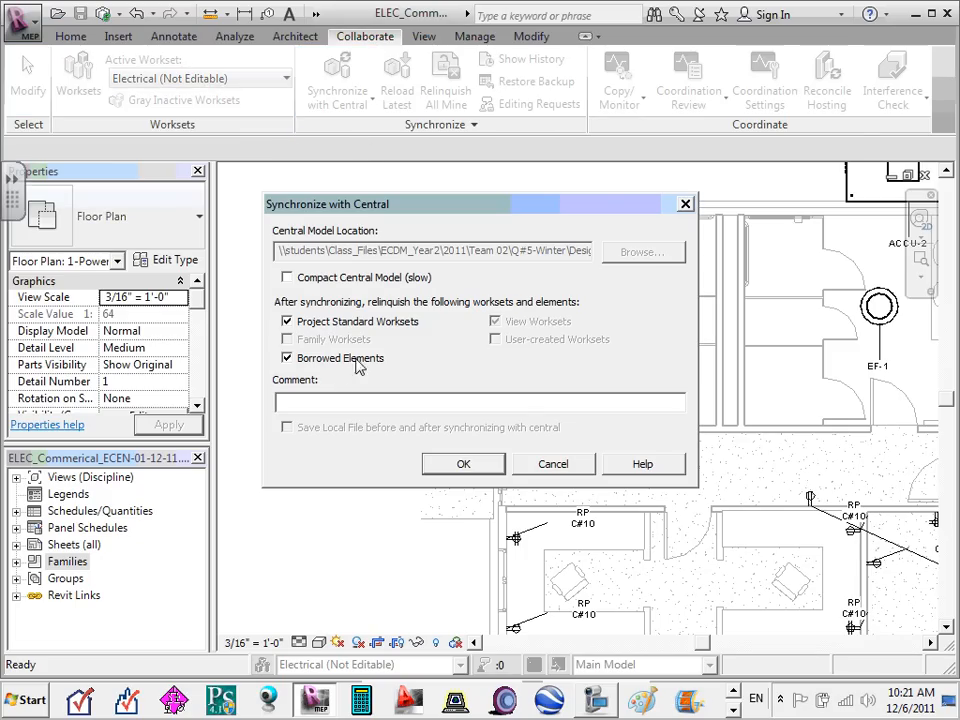
{"action": "left_click", "coordinate": [552, 466]}
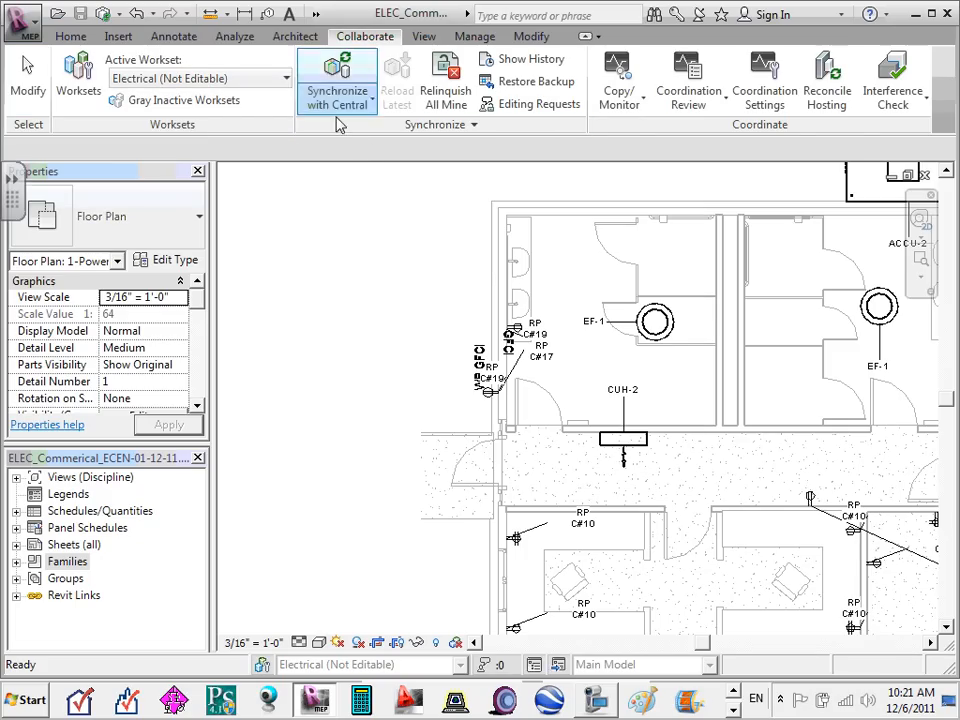
- Synchronize the local file with the central model immediately, and revisit the view creation tools and the Relinquish All Mine tool
{"action": "left_click", "coordinate": [338, 97]}
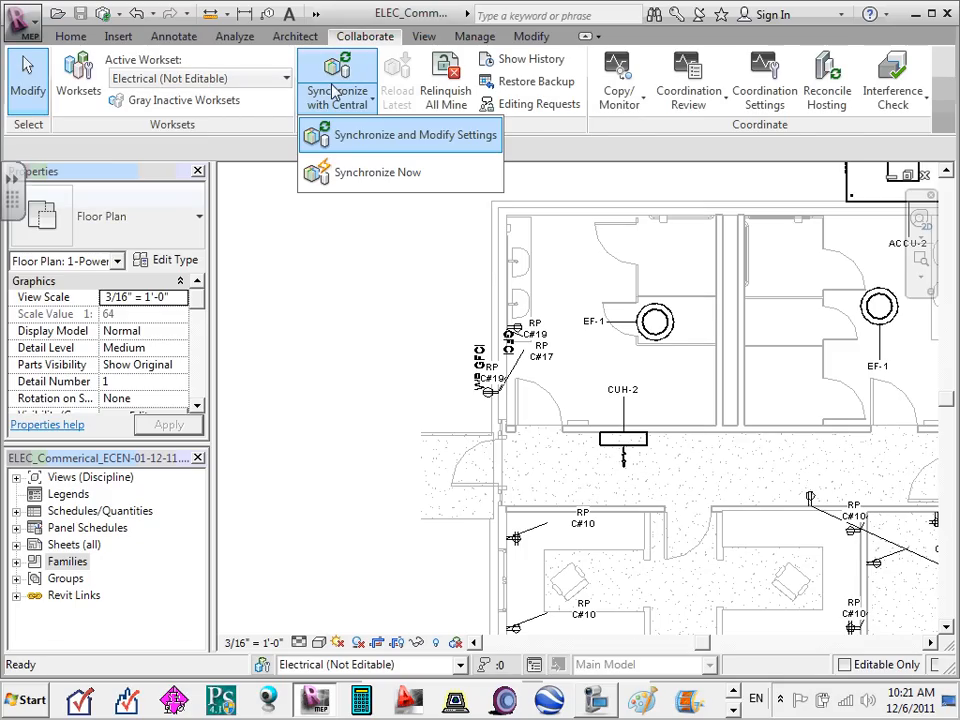
{"action": "left_click", "coordinate": [364, 172]}
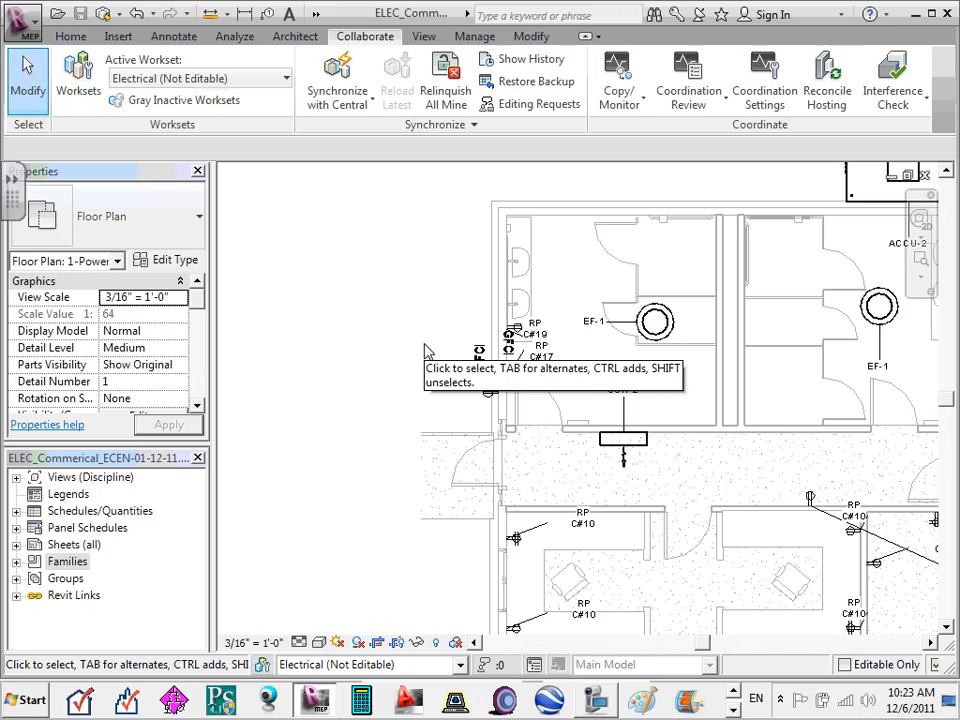
{"action": "left_click", "coordinate": [425, 40]}
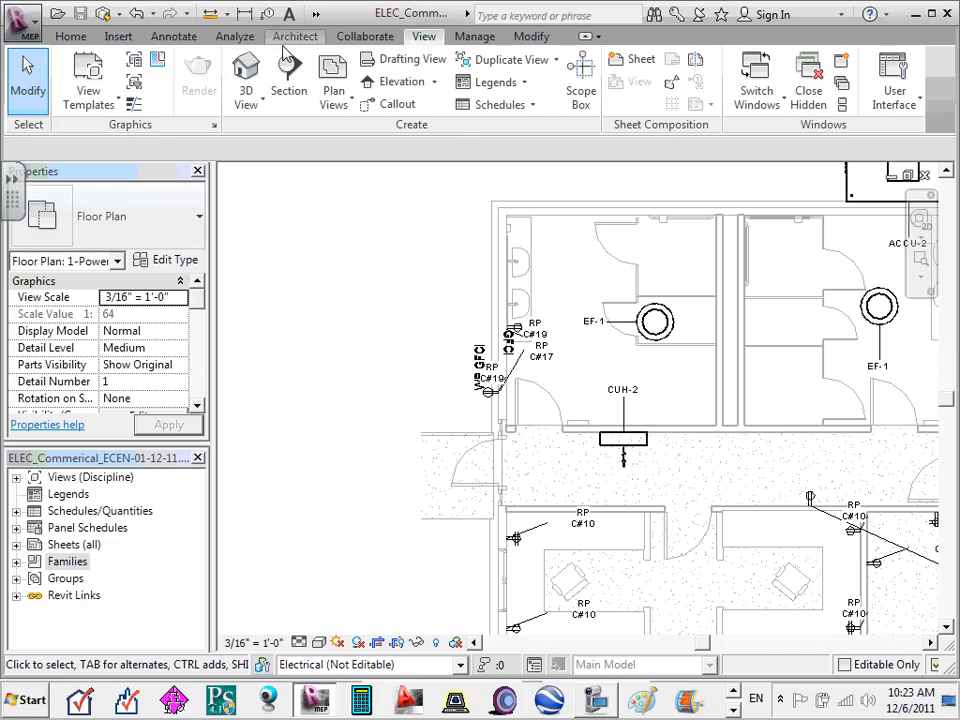
{"action": "left_click", "coordinate": [360, 38]}
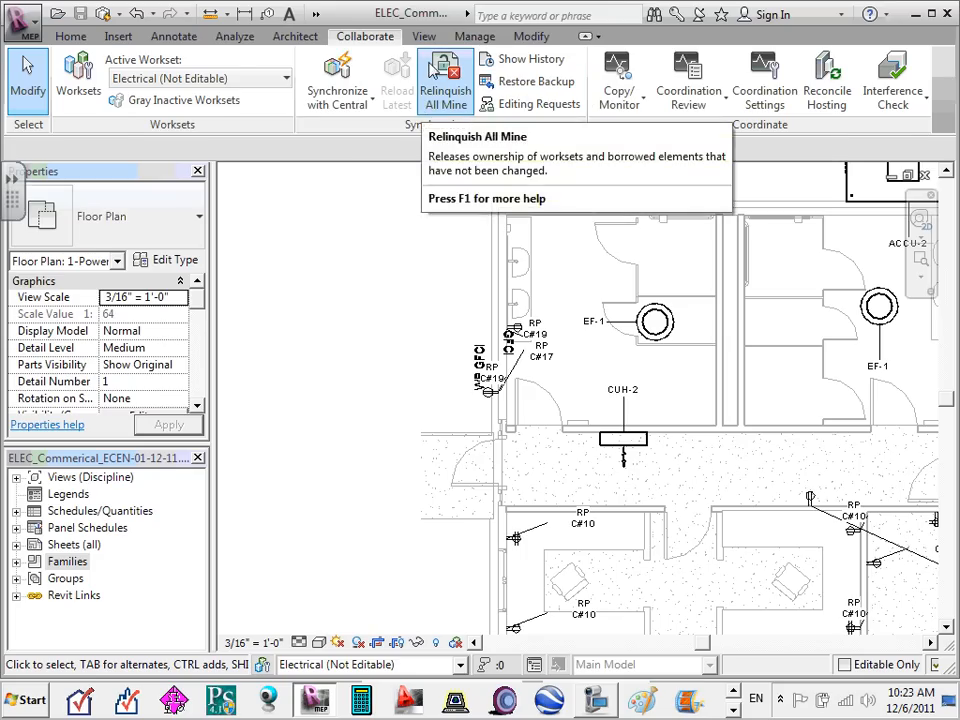
- View the name and scale options for a new drafting view, and cancel without creating it
{"action": "left_click", "coordinate": [424, 38]}
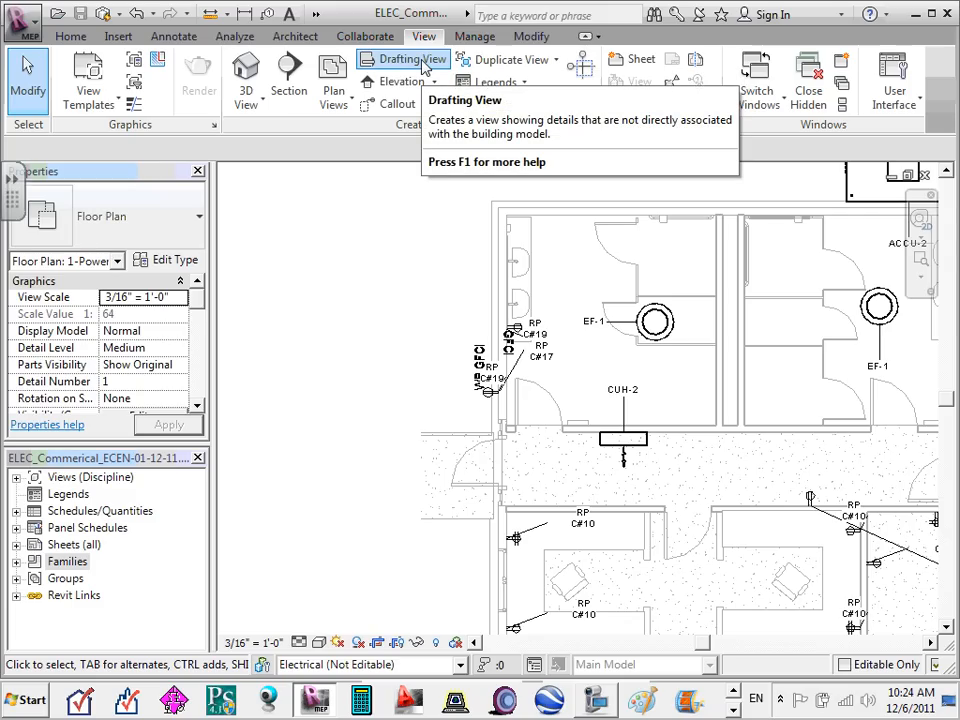
{"action": "left_click", "coordinate": [425, 66]}
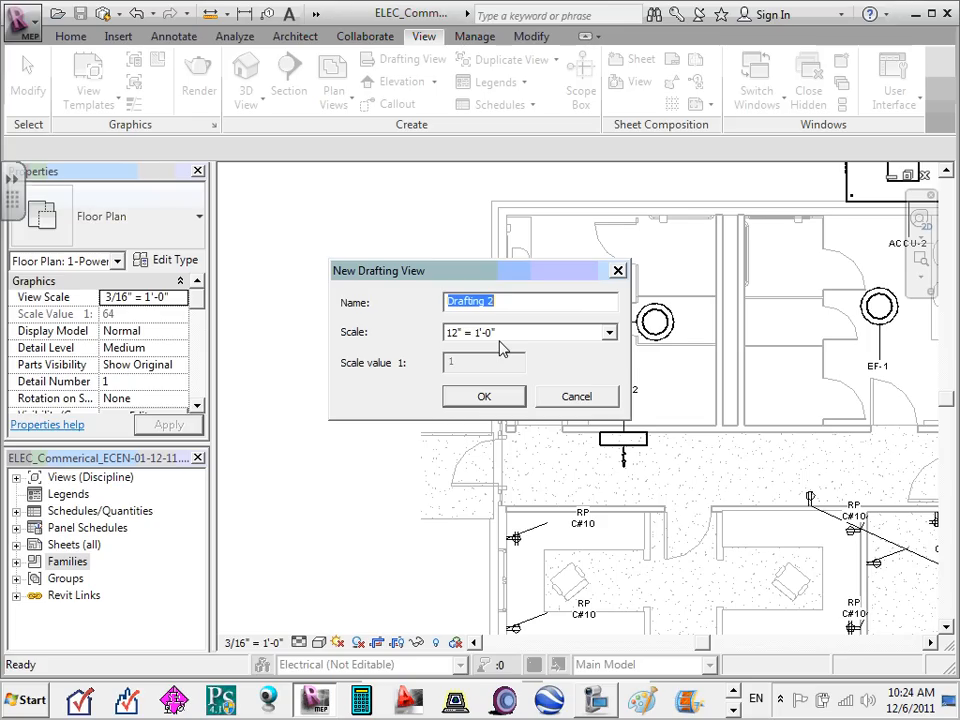
{"action": "left_click", "coordinate": [574, 398]}
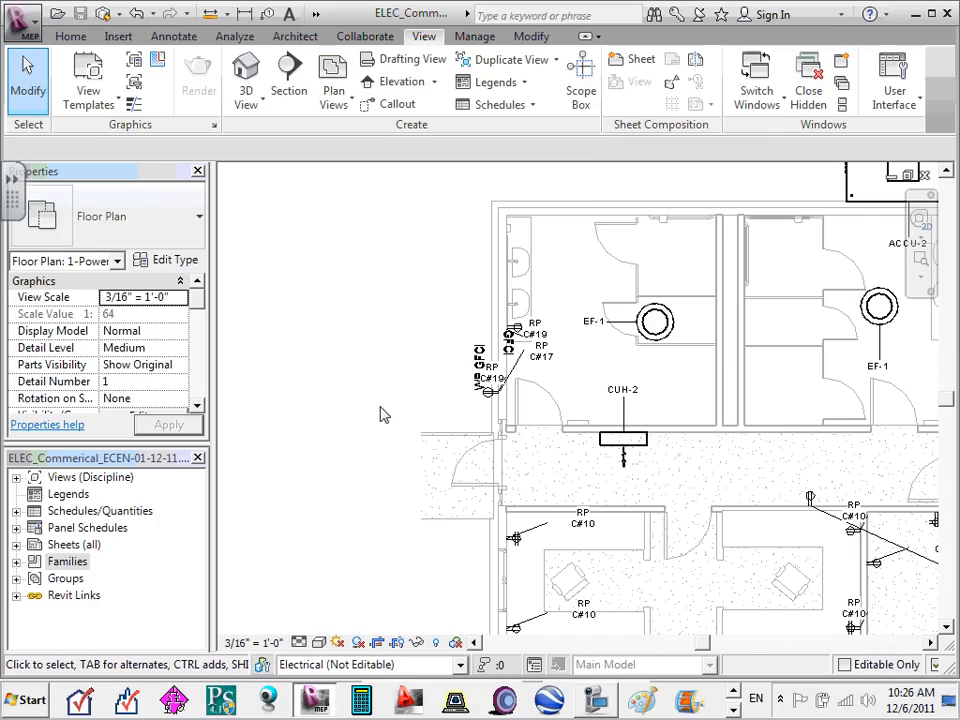
{"action": "scroll", "coordinate": [400, 280], "scroll_direction": "down", "scroll_amount": 2}
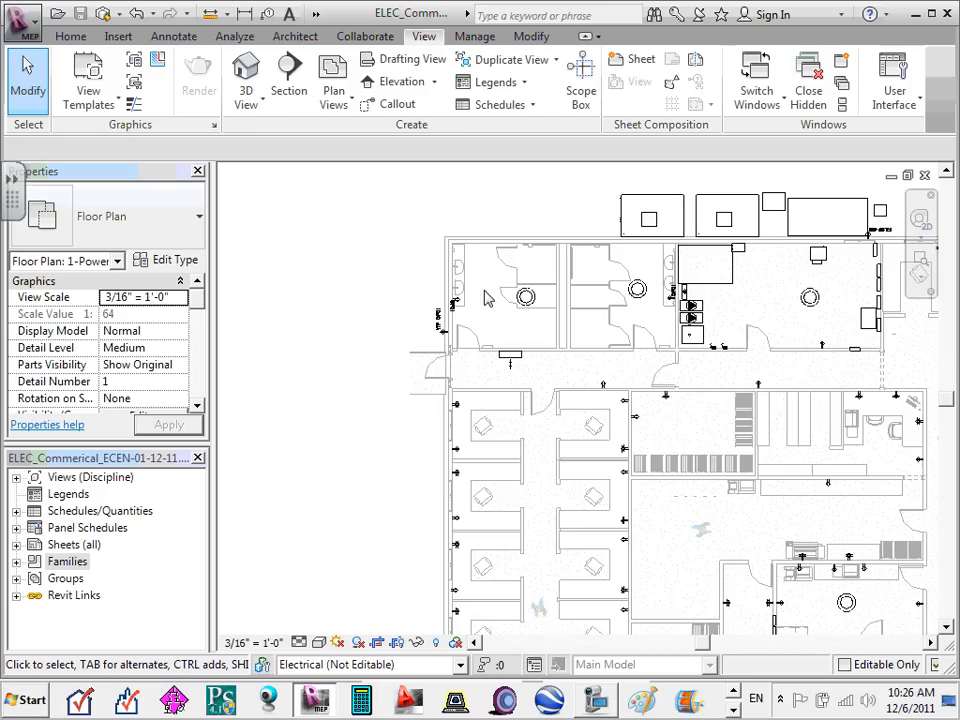
{"action": "scroll", "coordinate": [403, 279], "scroll_direction": "down", "scroll_amount": 2}
{"action": "scroll", "coordinate": [703, 311], "scroll_direction": "down", "scroll_amount": 1}
{"action": "scroll", "coordinate": [580, 300], "scroll_direction": "up", "scroll_amount": 7}
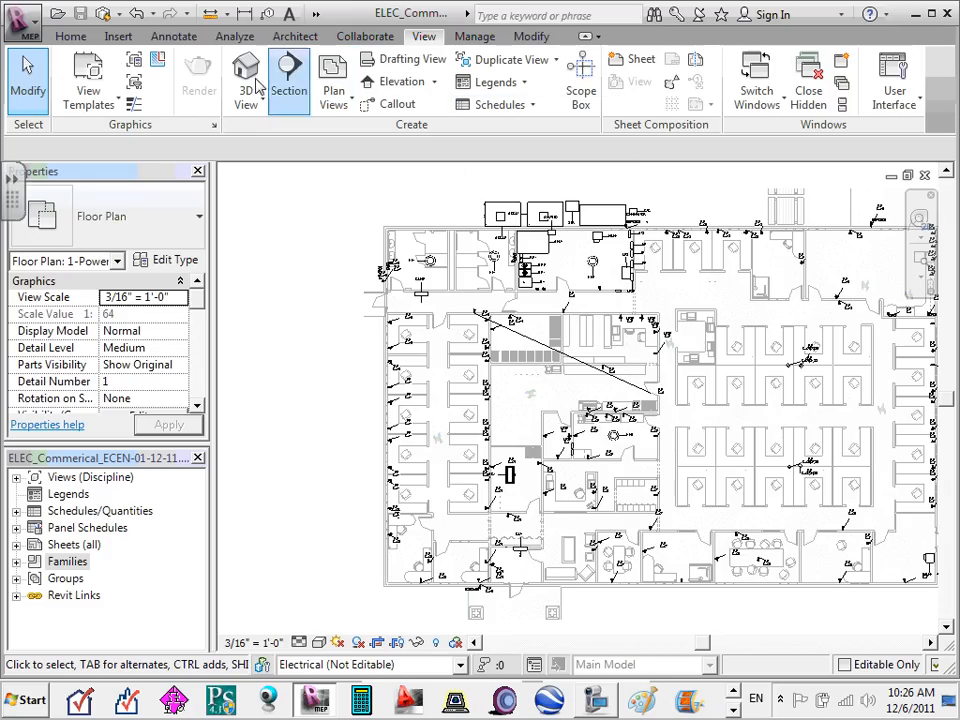
- Examine the project information, including the project address and energy settings, and close it without changing anything
{"action": "left_click", "coordinate": [466, 38]}
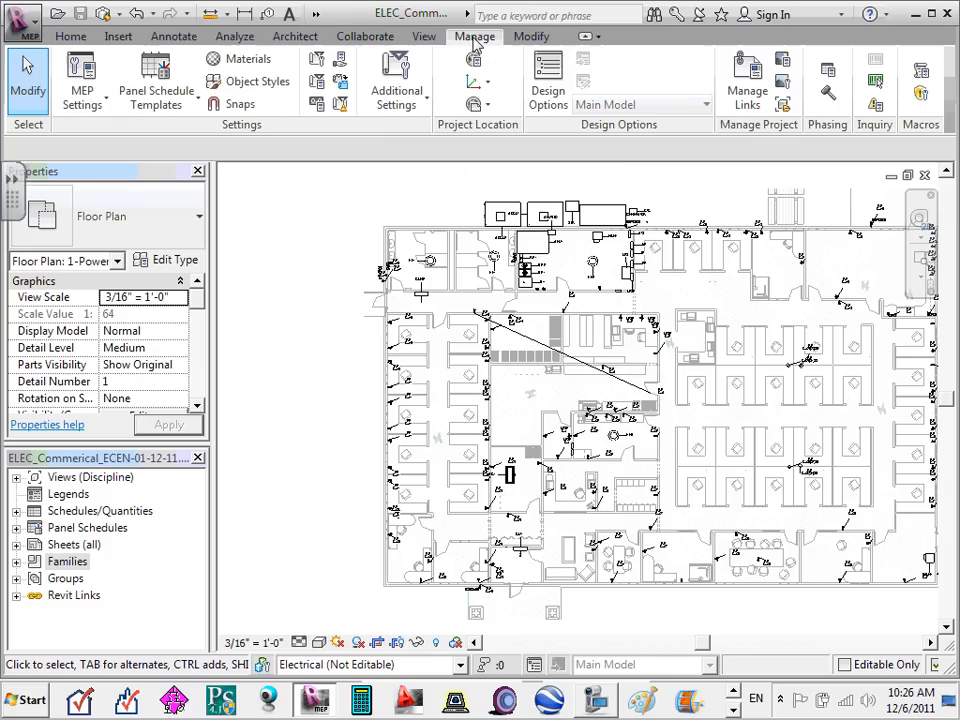
{"action": "left_click", "coordinate": [238, 84]}
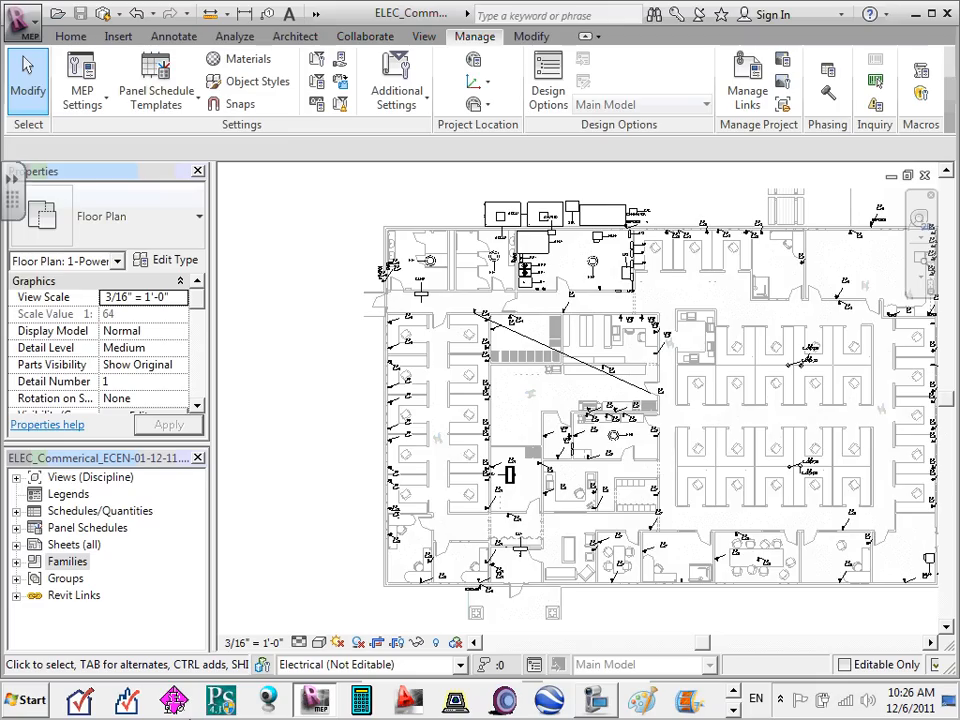
{"action": "left_click", "coordinate": [318, 62]}
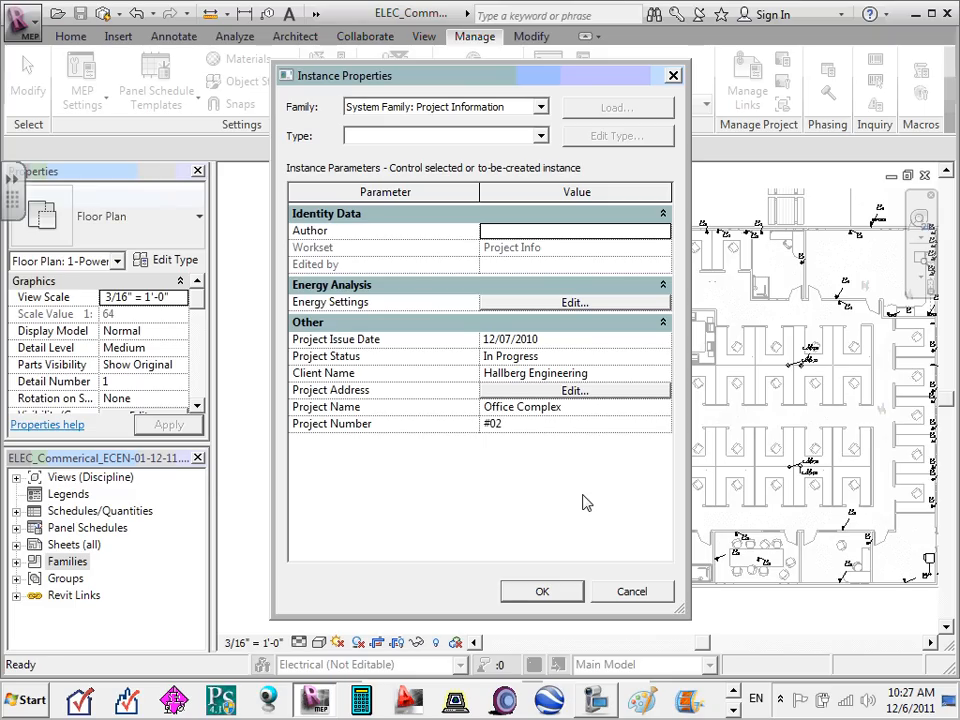
{"action": "left_click", "coordinate": [573, 389]}
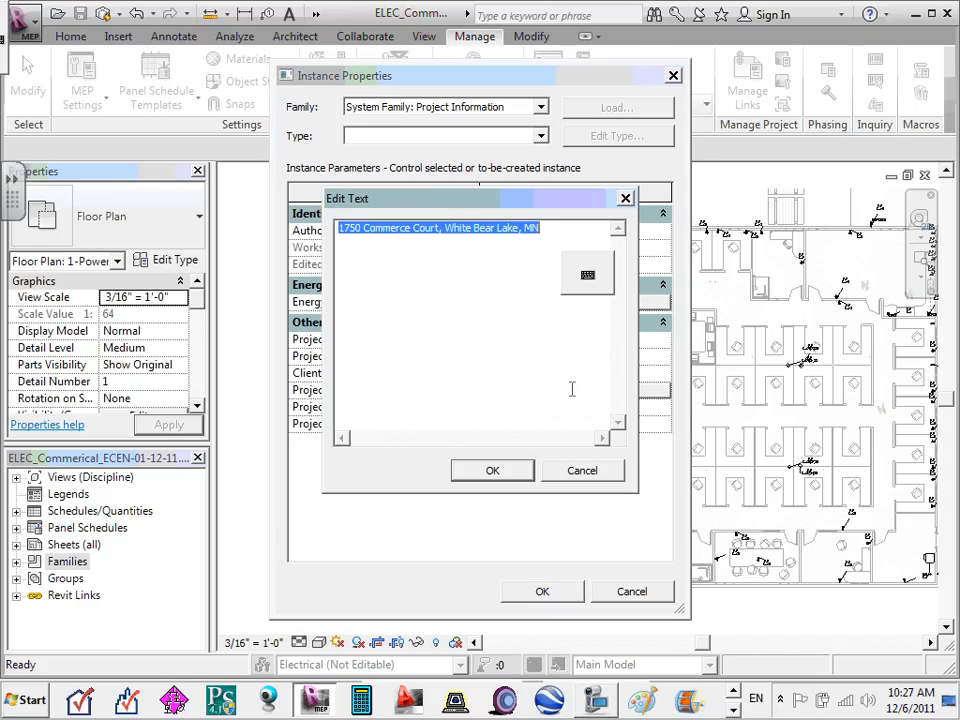
{"action": "left_click", "coordinate": [579, 470]}
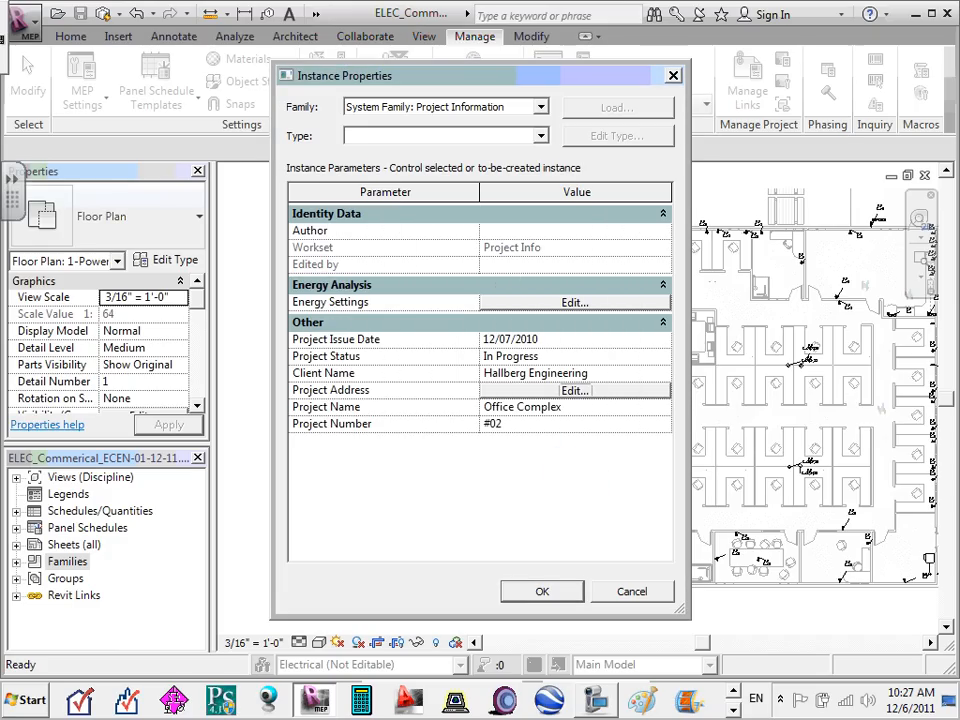
{"action": "left_click", "coordinate": [575, 302]}
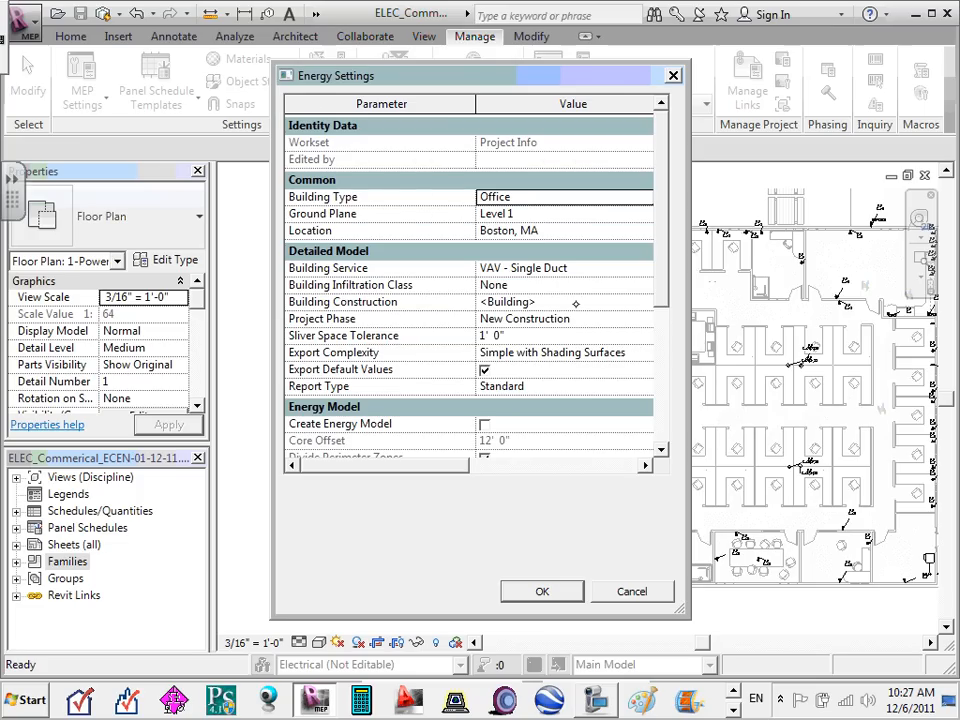
{"action": "left_click", "coordinate": [673, 75]}
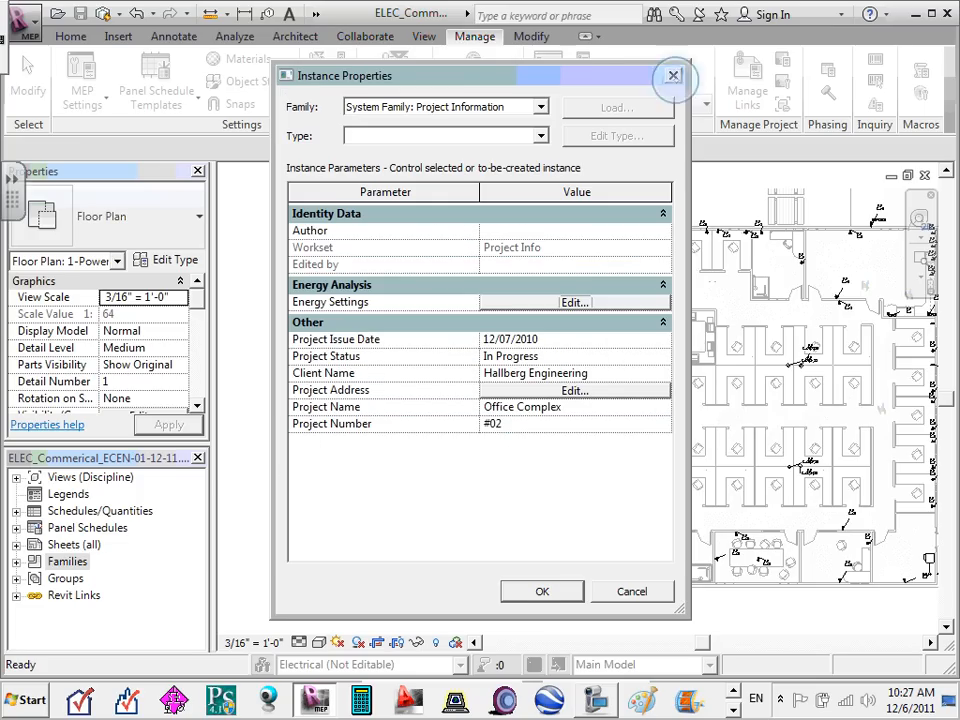
{"action": "left_click", "coordinate": [673, 75]}
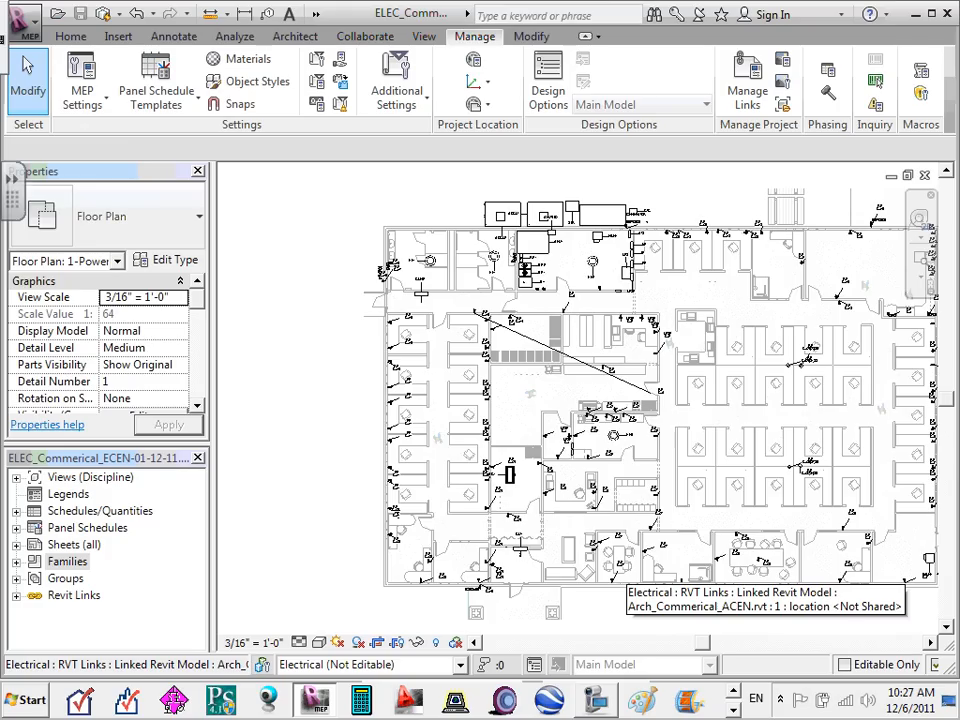
- Inspect the family choices available in the project information properties, and close them without changing anything
{"action": "left_click", "coordinate": [315, 60]}
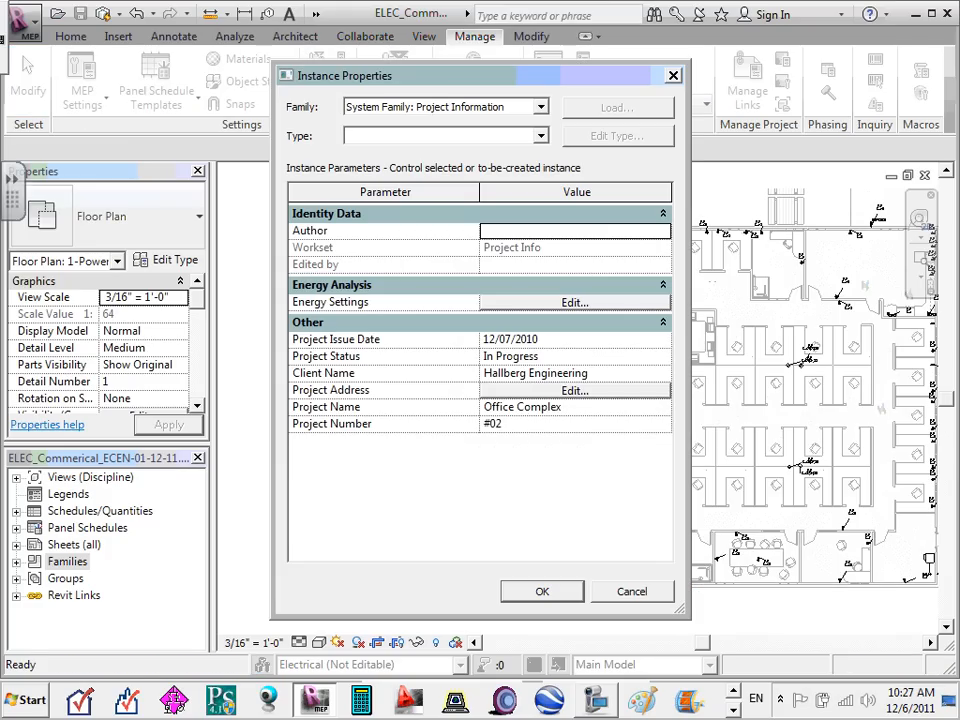
{"action": "left_click", "coordinate": [540, 107]}
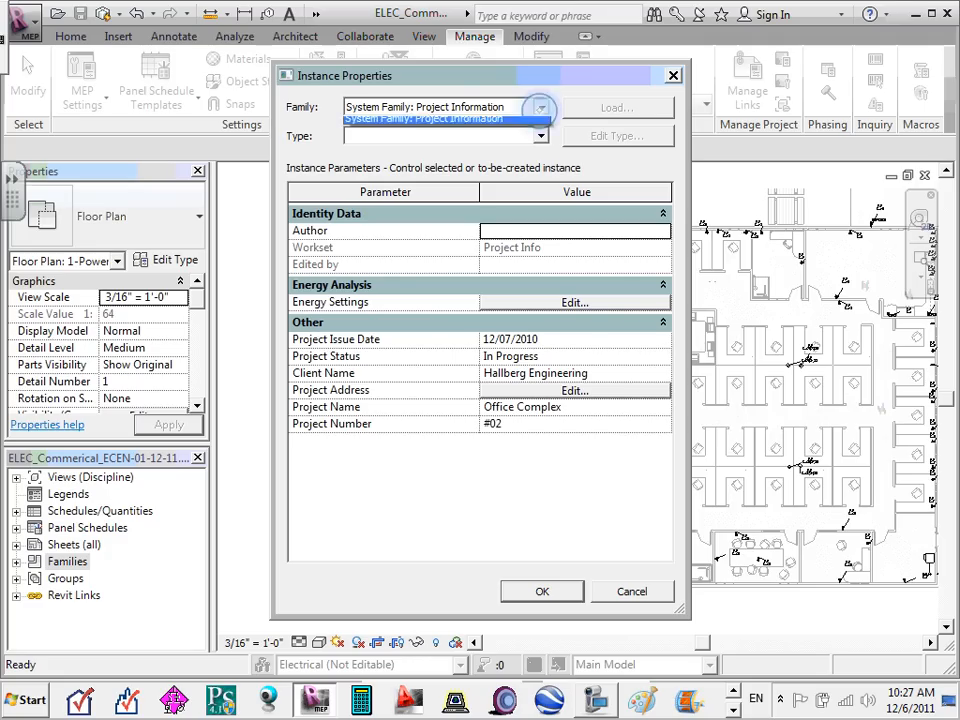
{"action": "left_click", "coordinate": [540, 107]}
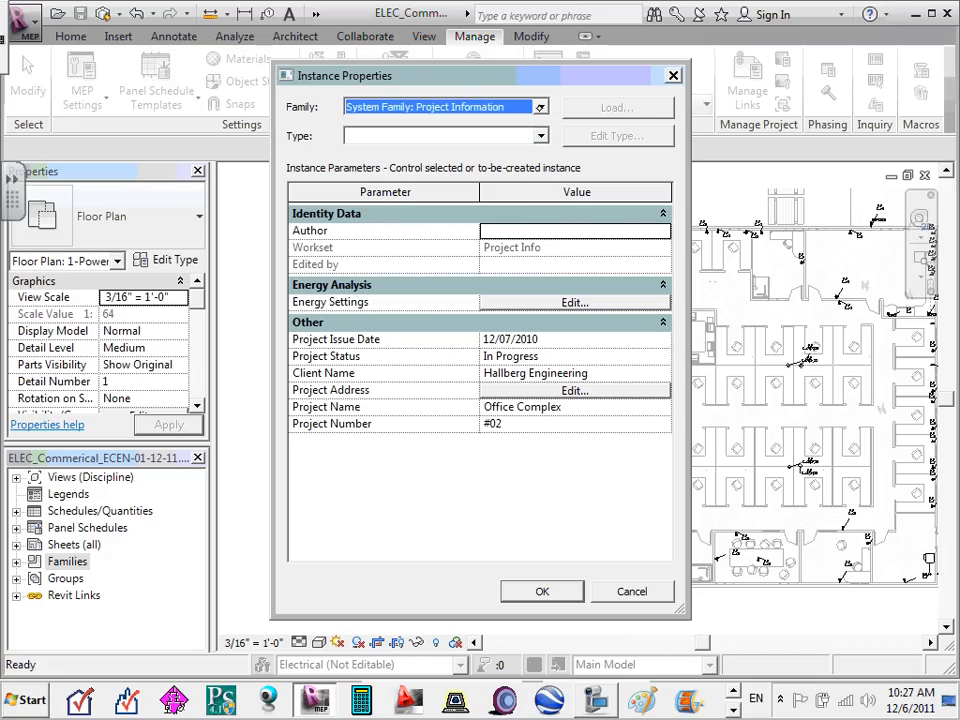
{"action": "left_click", "coordinate": [674, 76]}
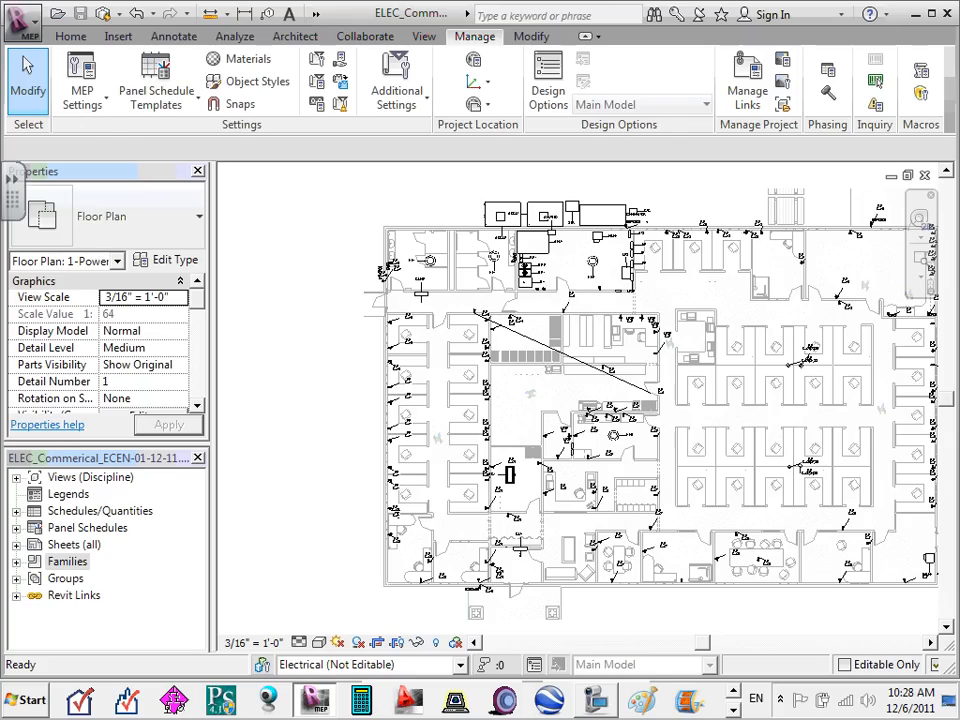
- Review the element modification tools, including Unpin, and revisit the HVAC, mechanical, and plumbing and piping tools
{"action": "left_click", "coordinate": [531, 37]}
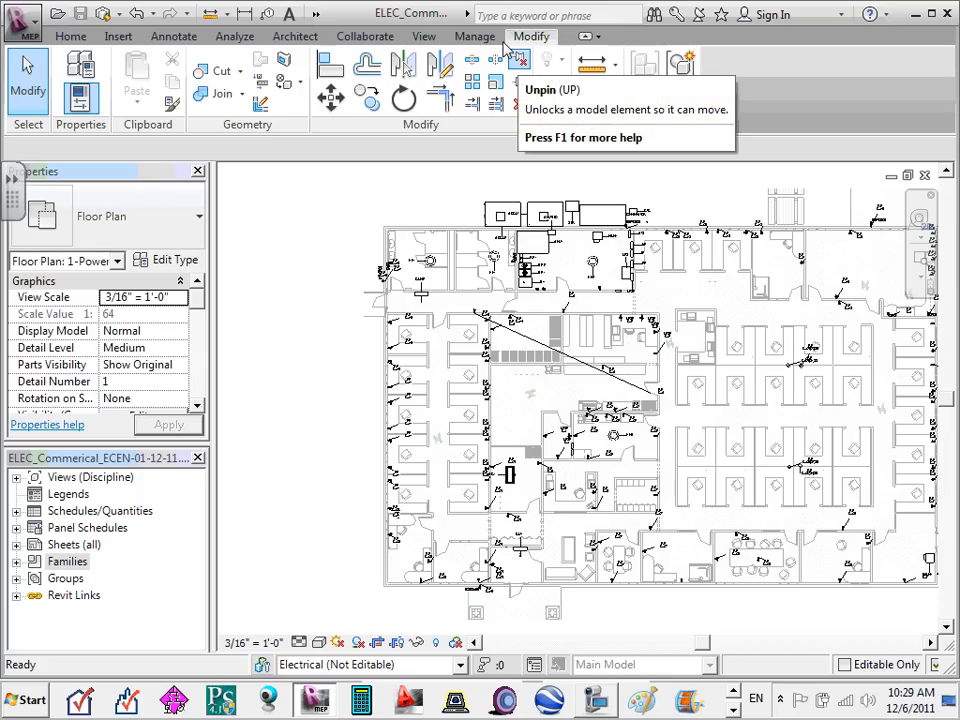
{"action": "left_click", "coordinate": [62, 32]}
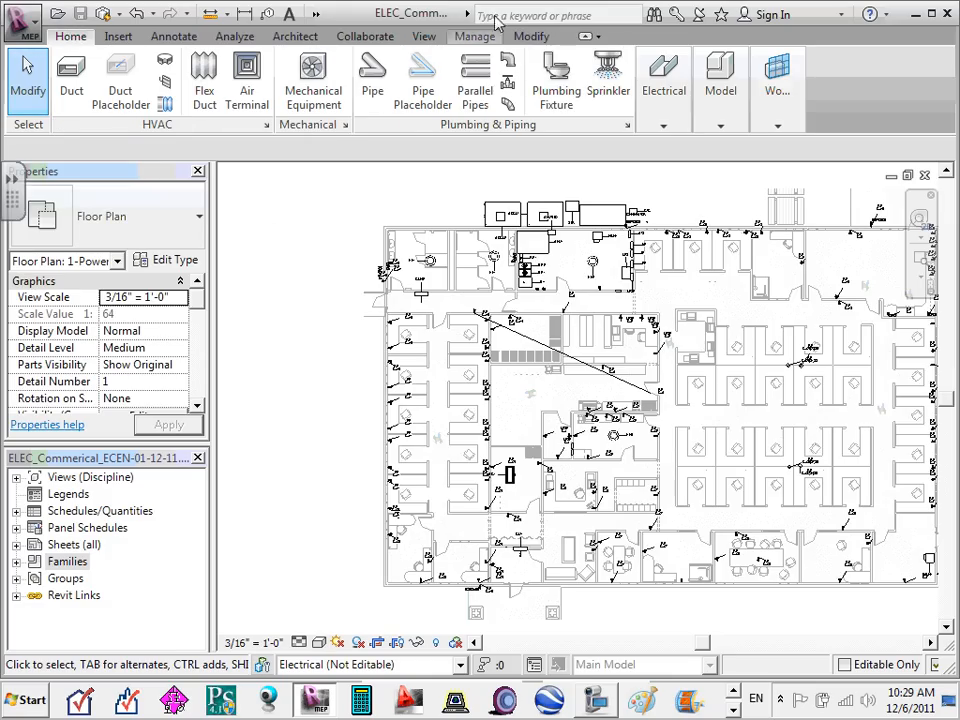
{"action": "left_click", "coordinate": [527, 36]}
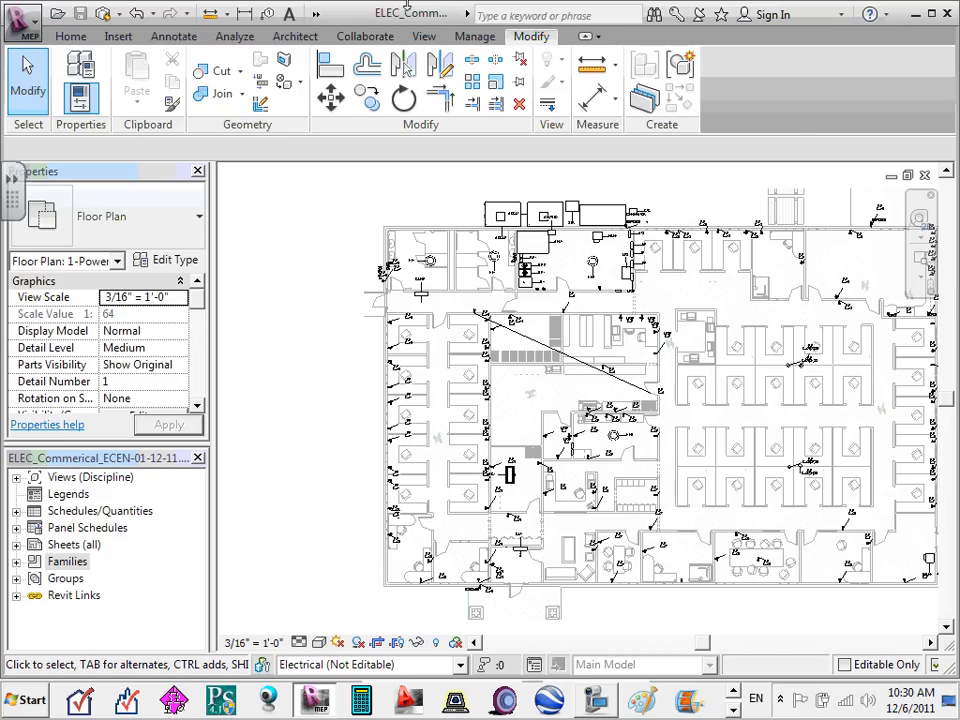
{"action": "left_click", "coordinate": [56, 36]}
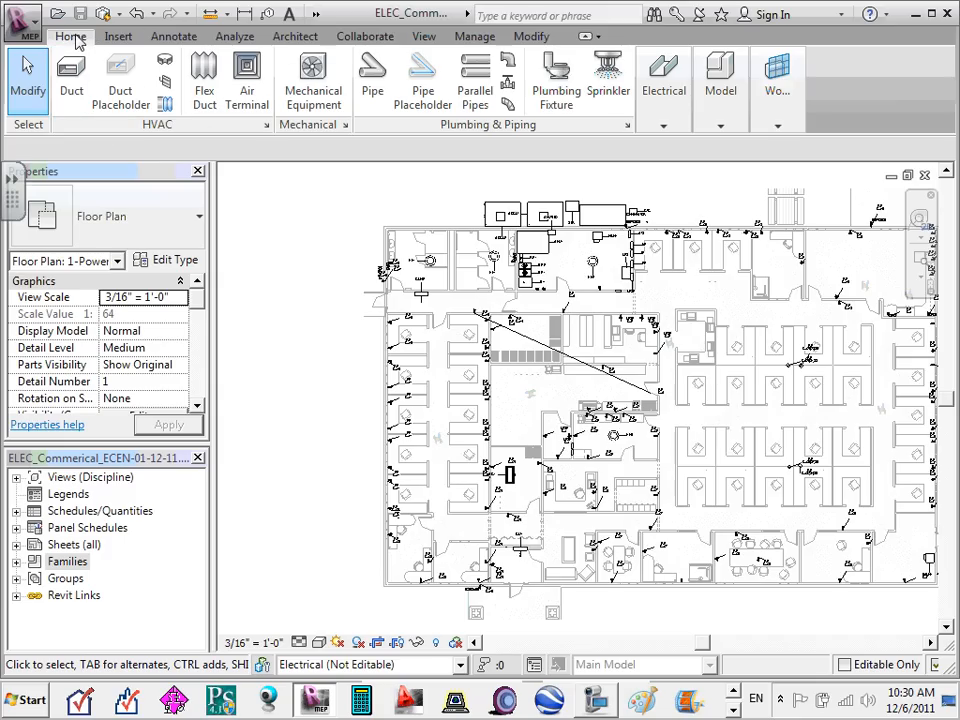
- Synchronize the local file with the central model immediately, and close the electrical project
{"action": "left_click", "coordinate": [364, 36]}
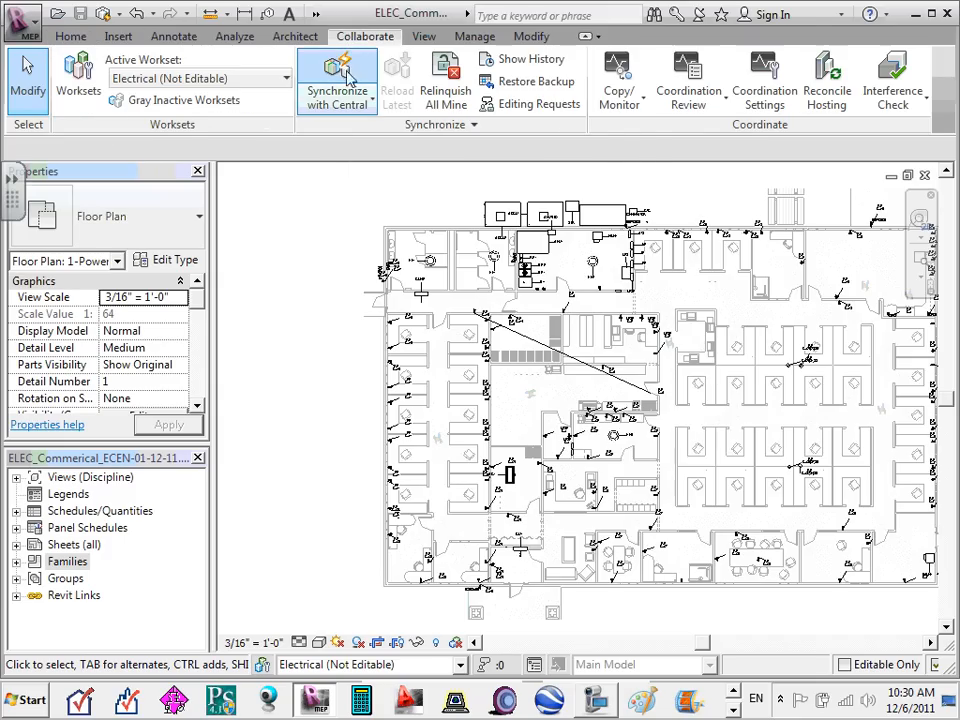
{"action": "left_click", "coordinate": [354, 100]}
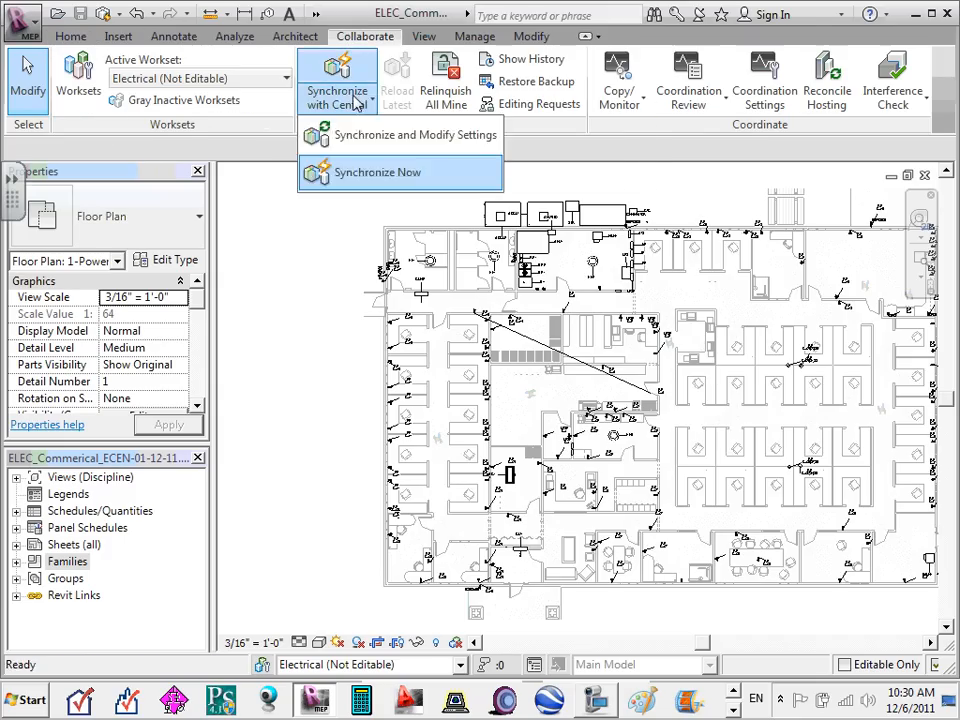
{"action": "left_click", "coordinate": [371, 172]}
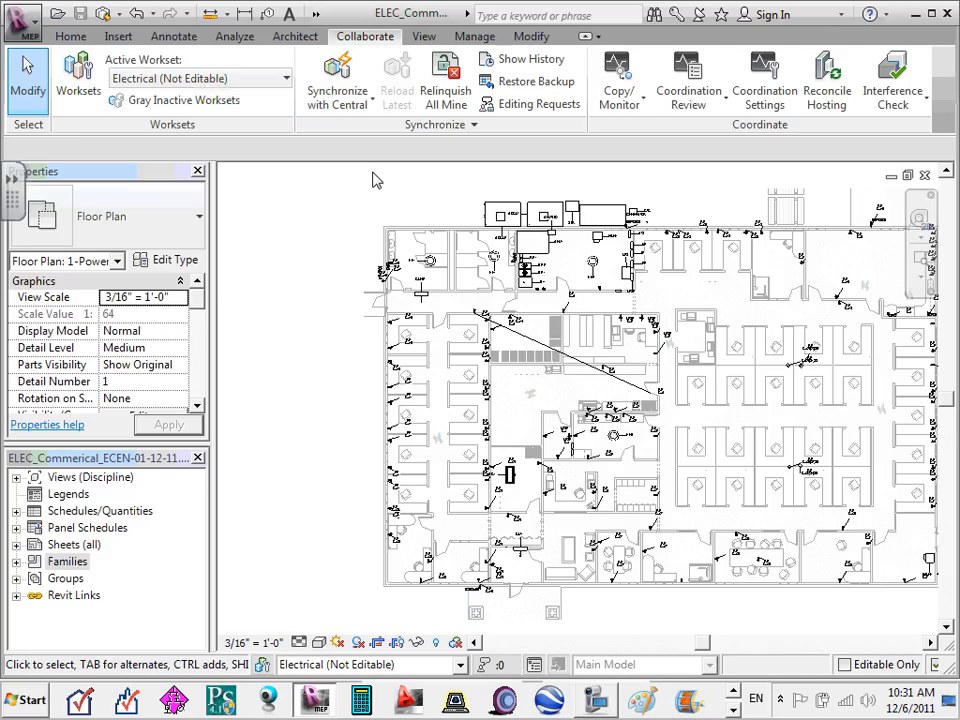
{"action": "left_click", "coordinate": [34, 30]}
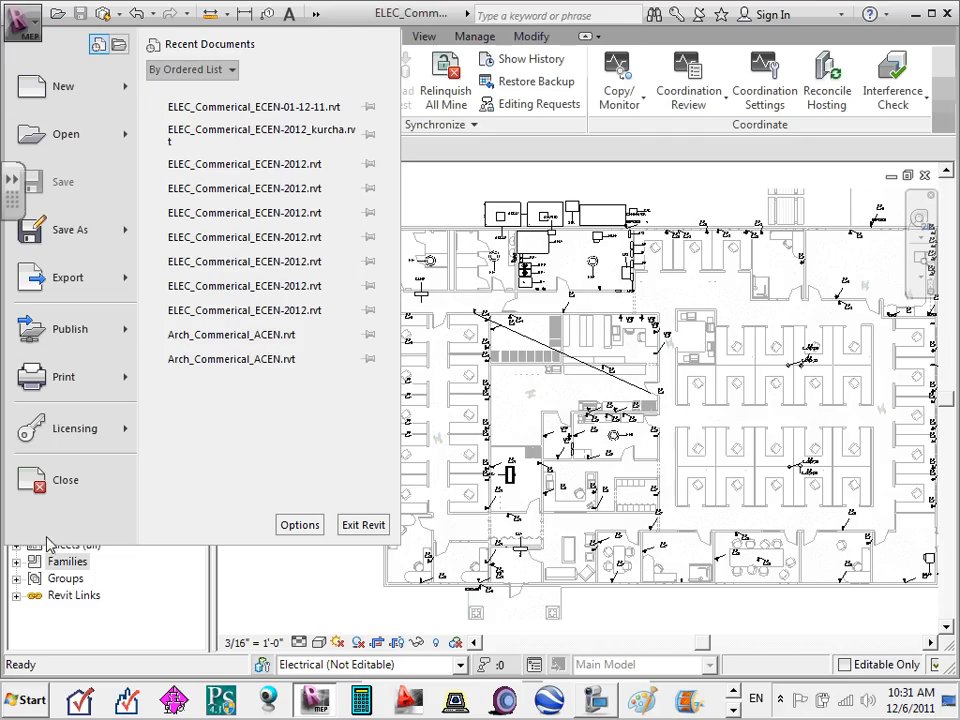
{"action": "left_click", "coordinate": [66, 480]}
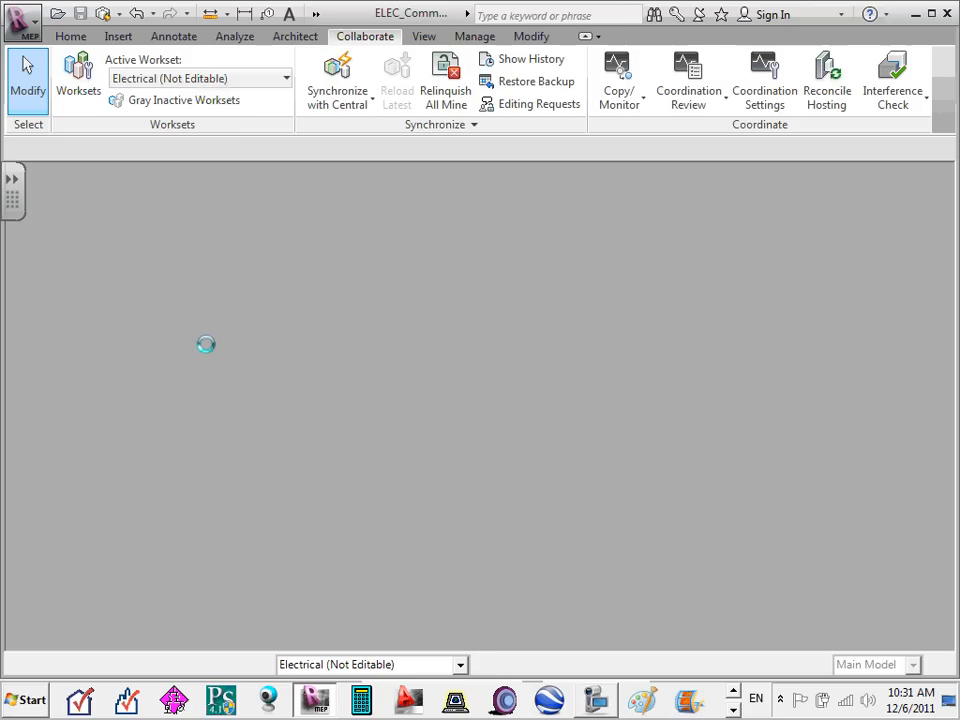